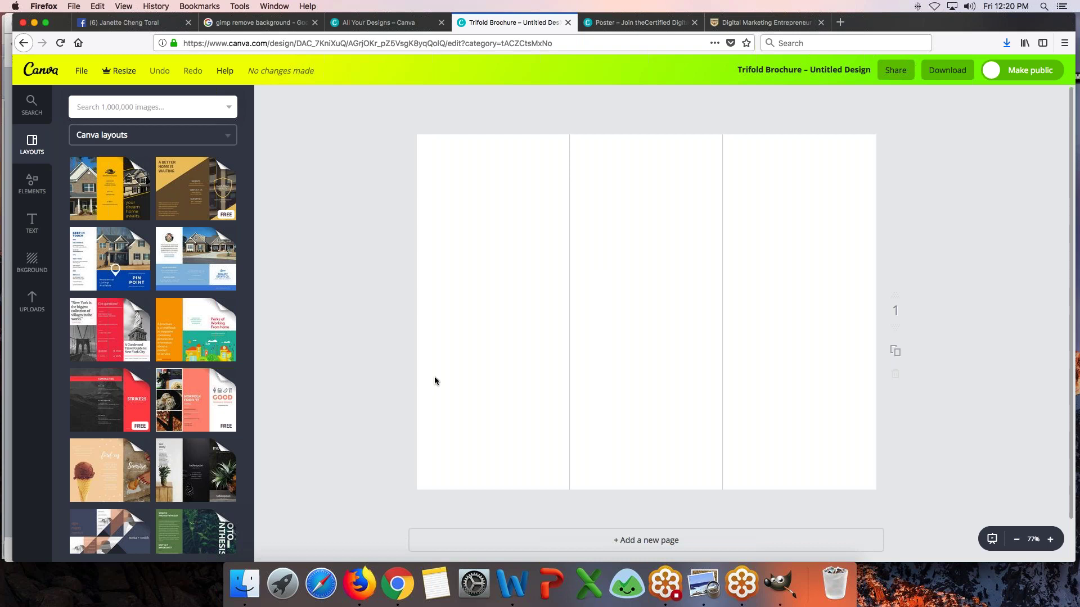
# - Preview the Food Festival, New York Travel, Peach Desk and Real Estate brochure layout sets
pyautogui.scroll(-2, 435, 381)
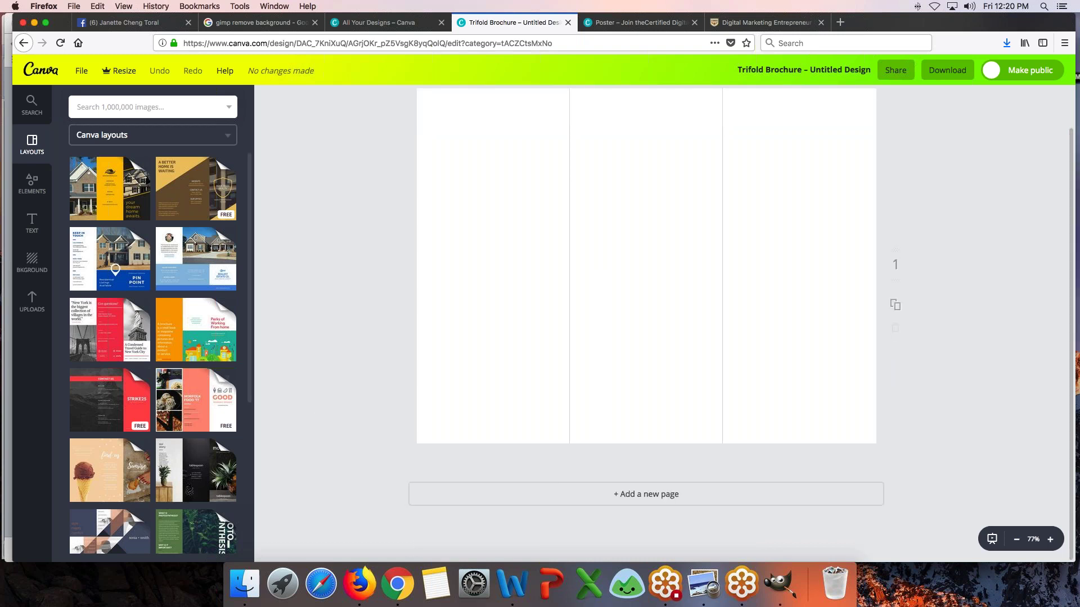
pyautogui.click(188, 400)
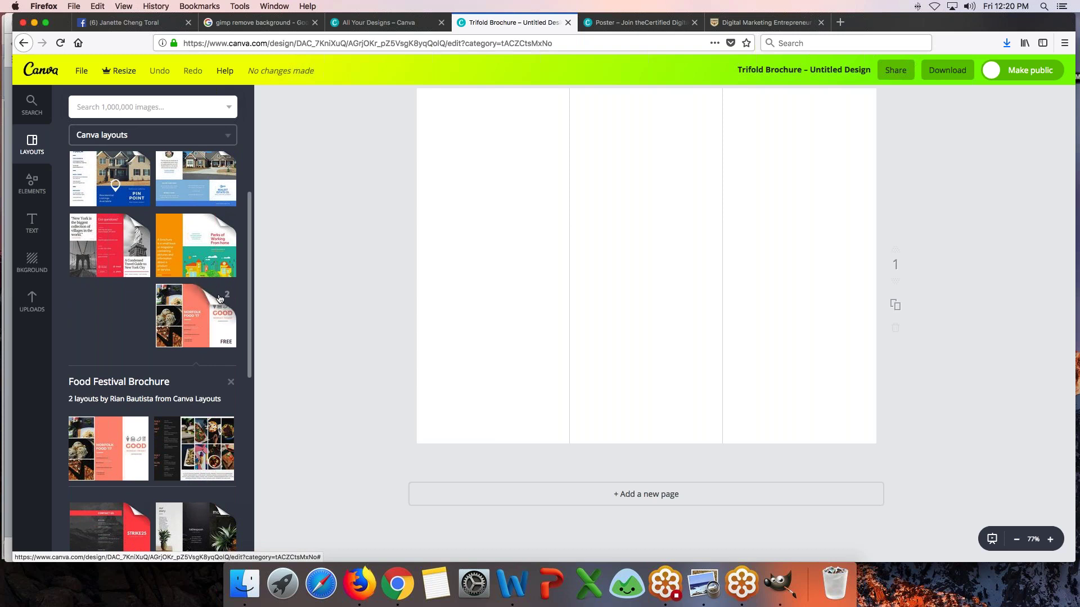
pyautogui.click(230, 382)
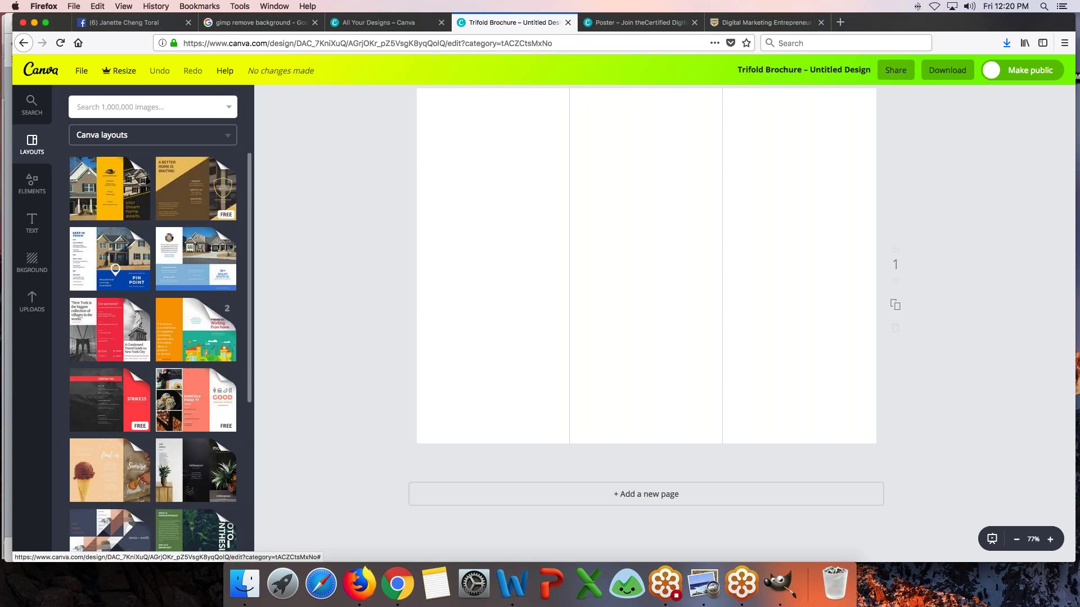
pyautogui.click(95, 324)
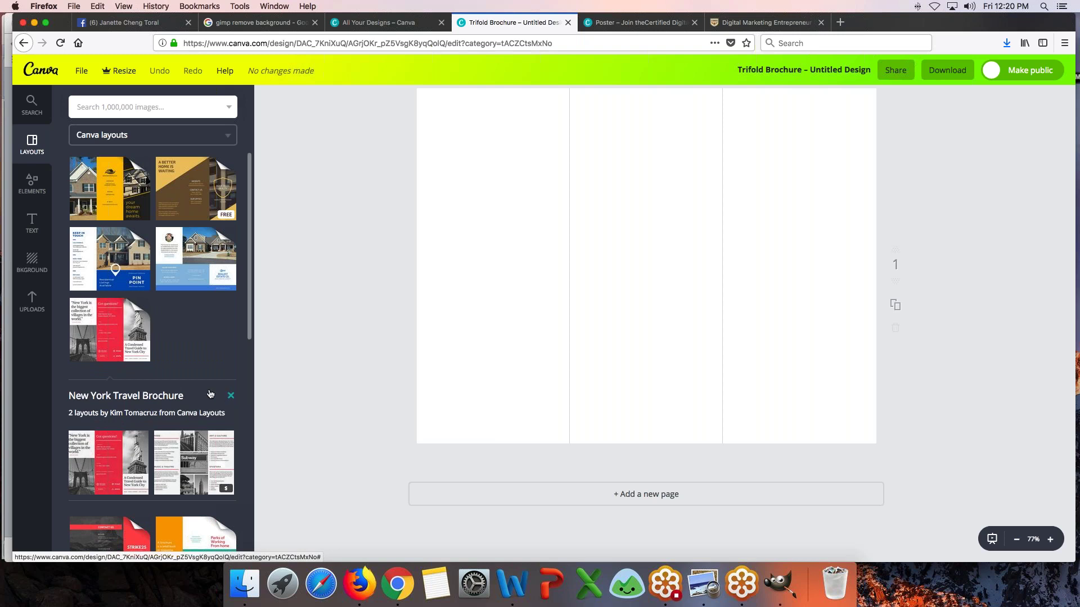
pyautogui.click(231, 395)
pyautogui.scroll(-5, 118, 356)
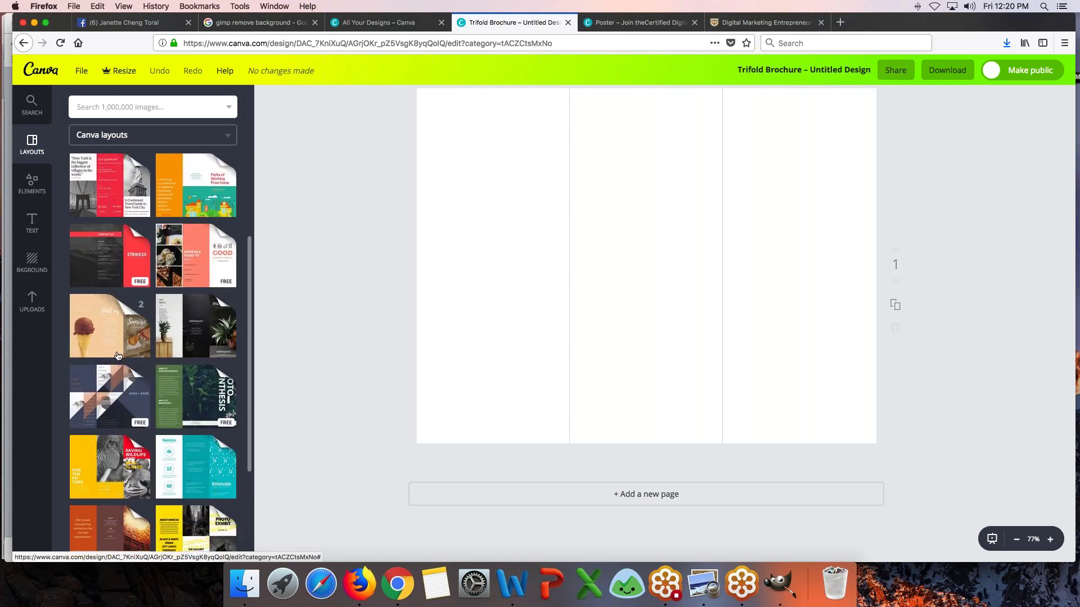
pyautogui.scroll(-3, 118, 355)
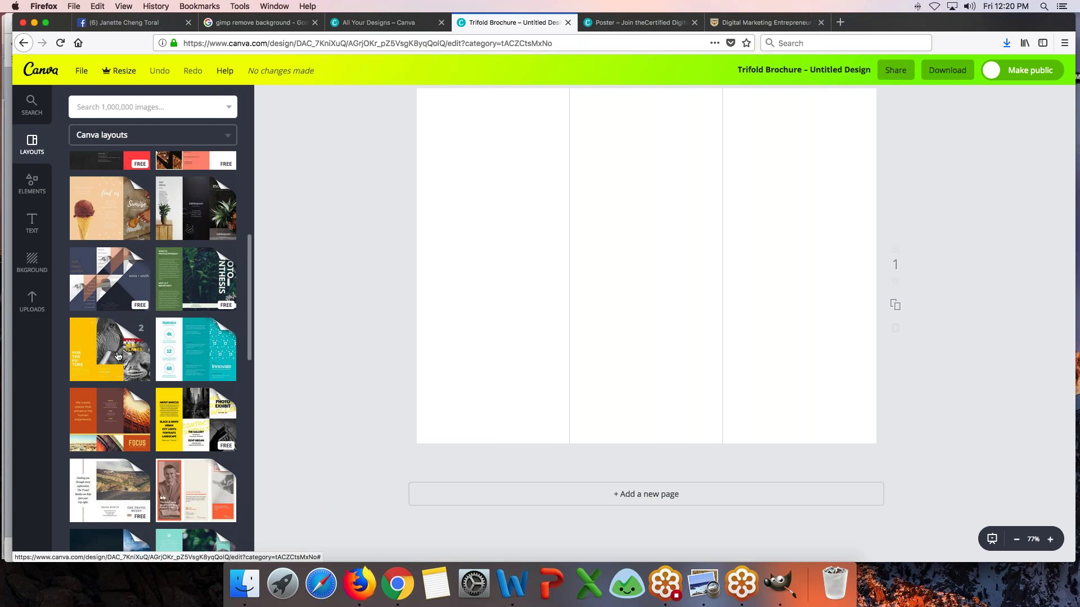
pyautogui.scroll(-5, 118, 355)
pyautogui.scroll(-3, 118, 355)
pyautogui.scroll(-3, 118, 356)
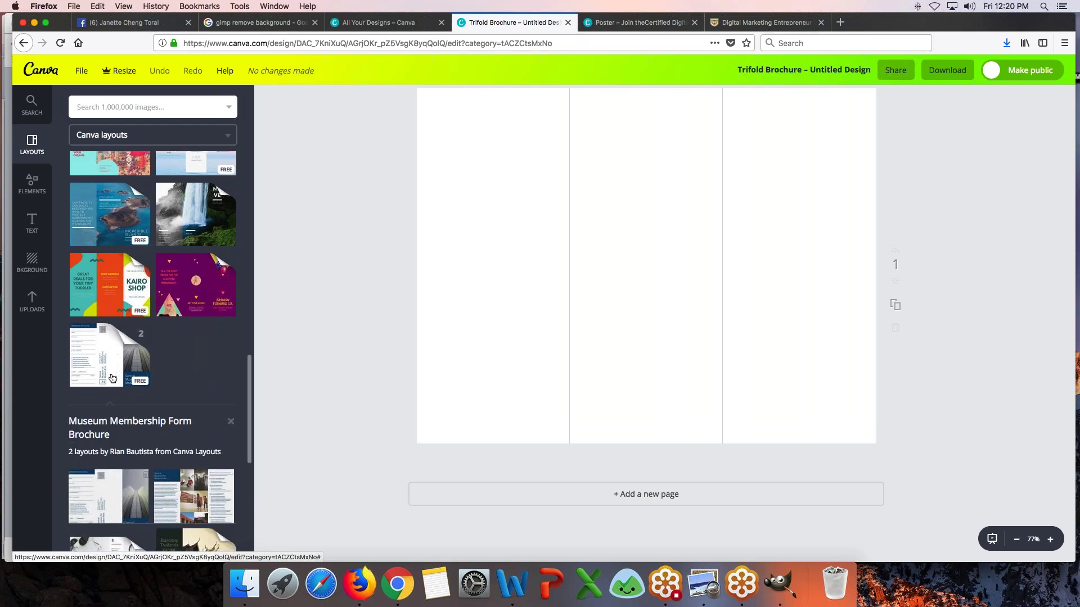
pyautogui.scroll(-2, 113, 378)
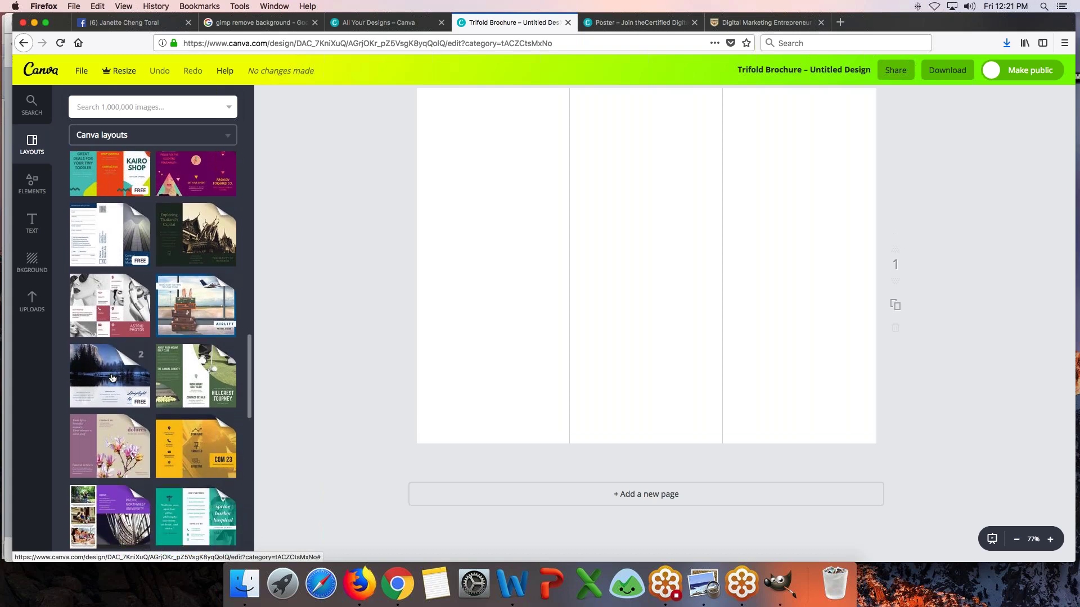
pyautogui.scroll(-3, 112, 378)
pyautogui.scroll(-5, 112, 378)
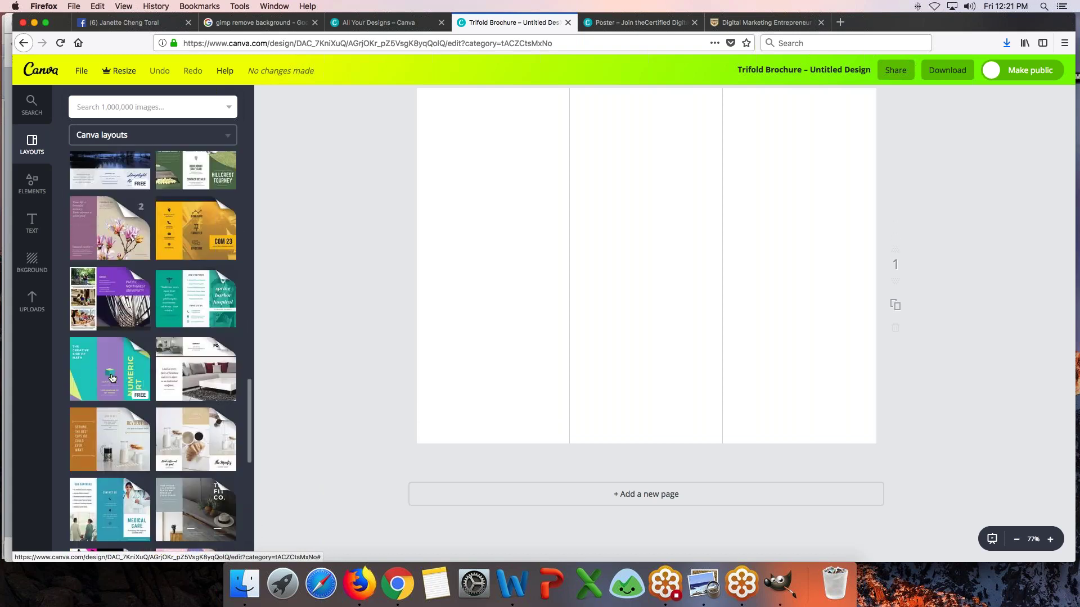
pyautogui.scroll(-3, 112, 378)
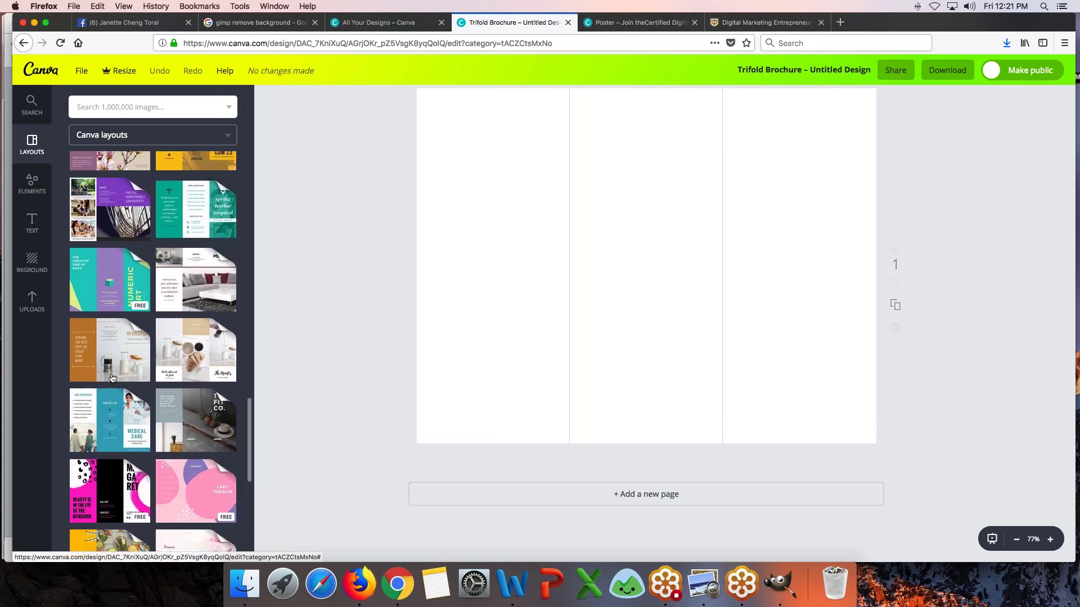
pyautogui.scroll(-5, 112, 378)
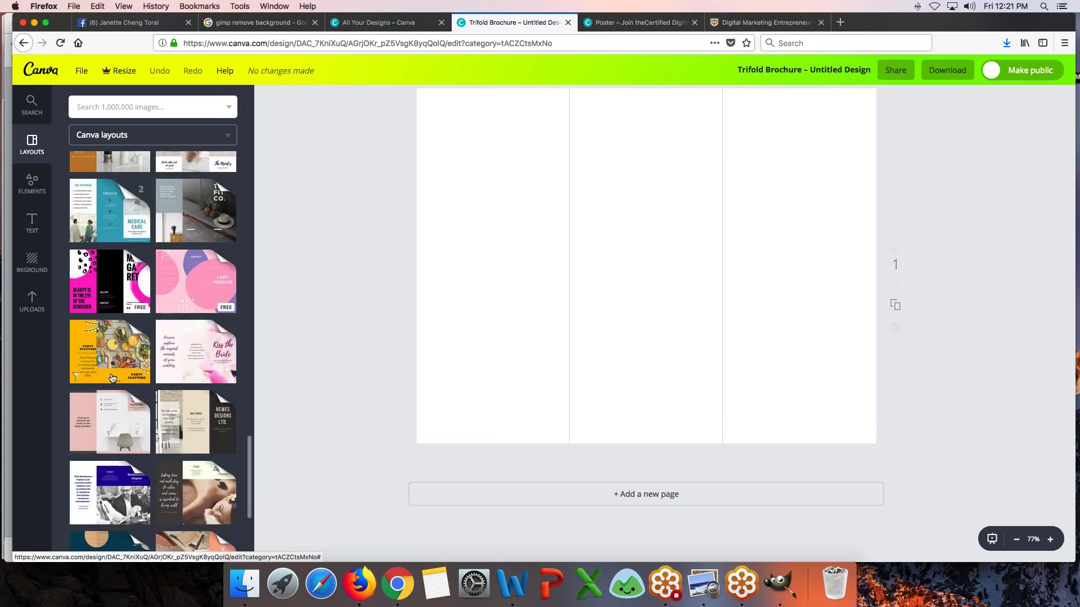
pyautogui.scroll(-4, 112, 378)
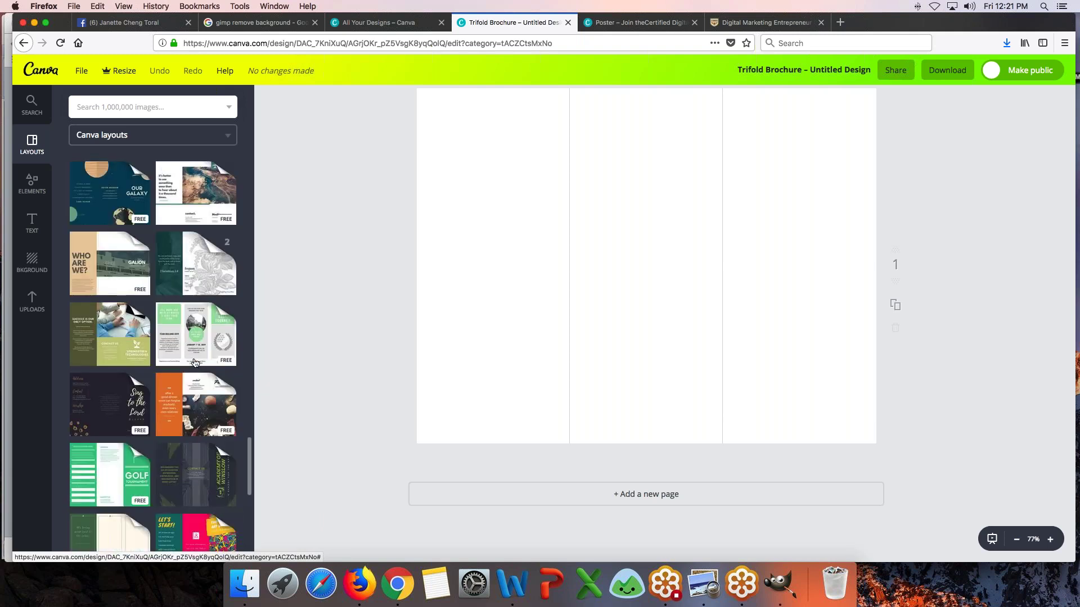
pyautogui.scroll(-3, 196, 363)
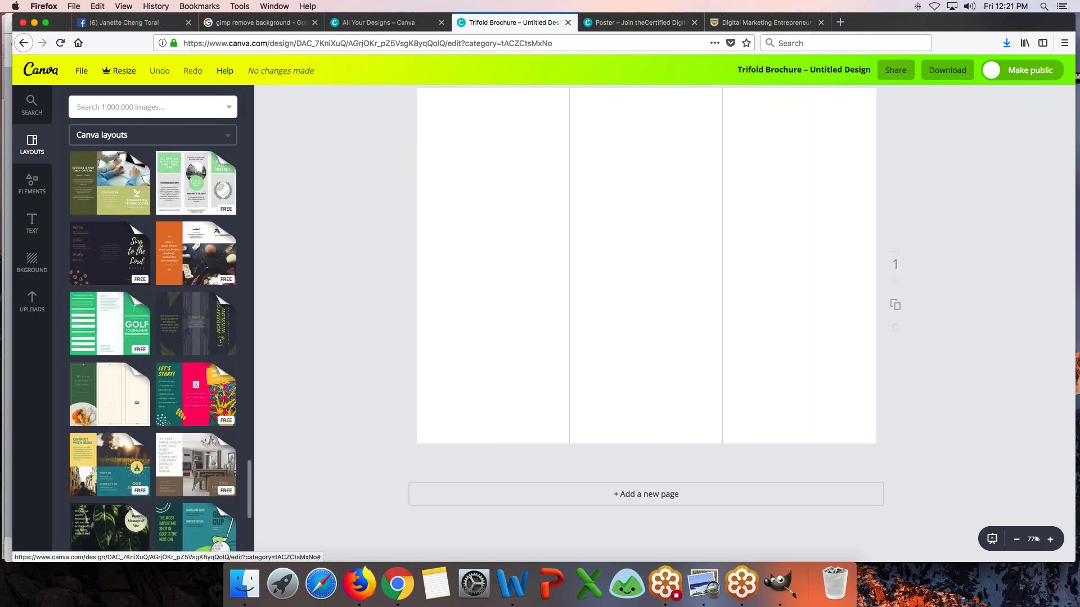
pyautogui.scroll(-5, 195, 363)
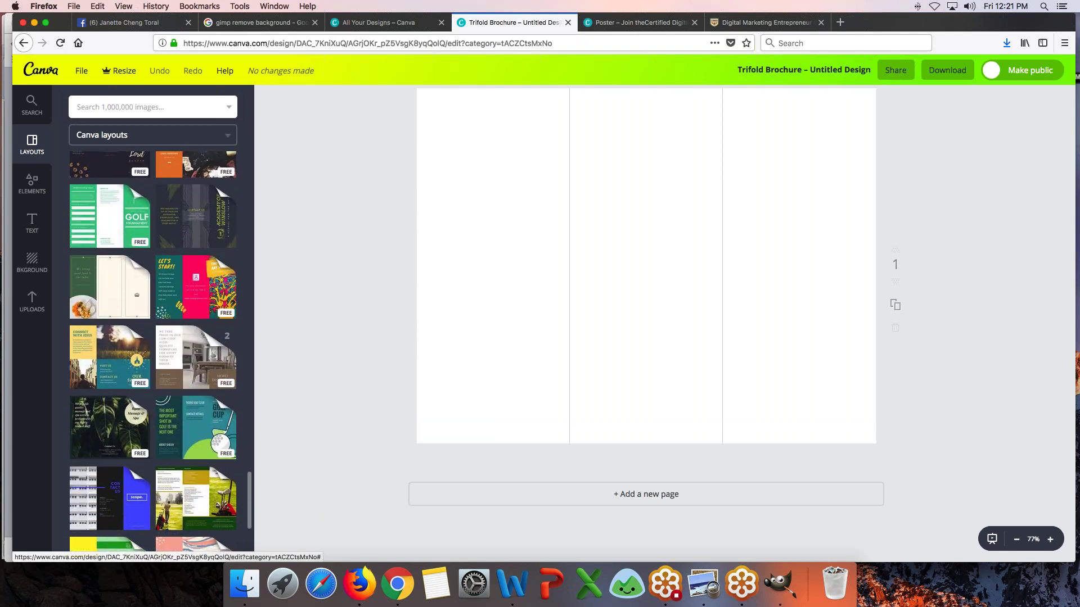
pyautogui.click(196, 356)
pyautogui.scroll(10, 195, 363)
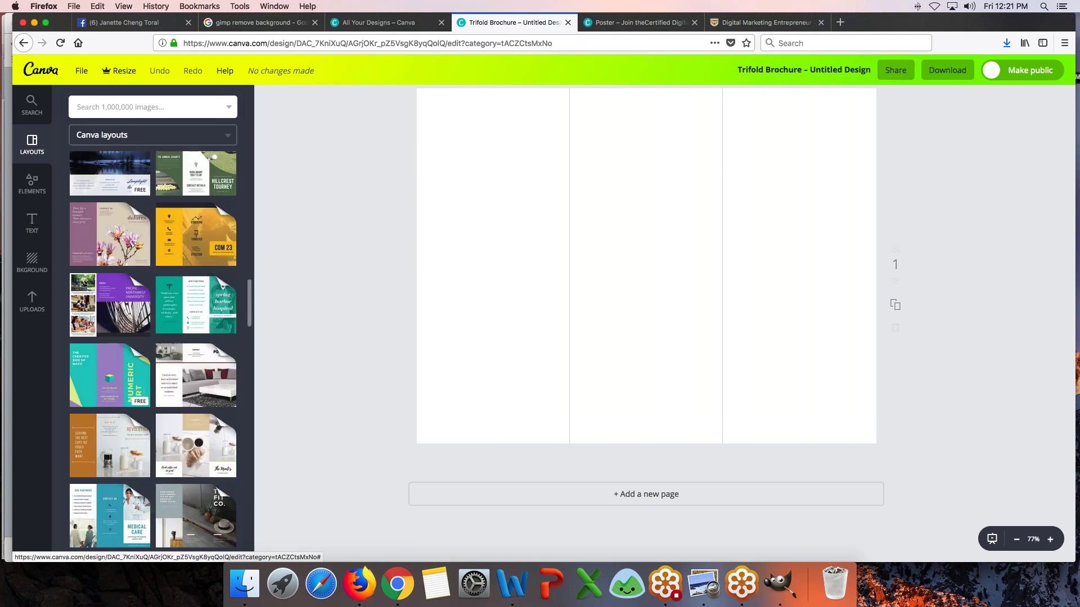
pyautogui.scroll(2, 160, 351)
pyautogui.scroll(10, 153, 351)
pyautogui.scroll(3, 161, 351)
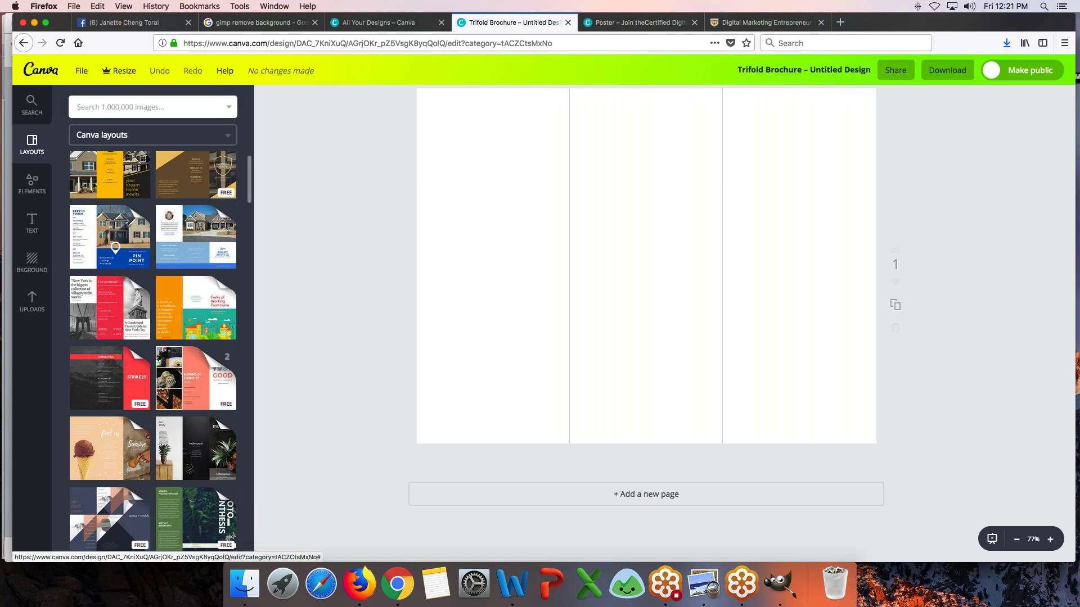
pyautogui.scroll(1, 153, 351)
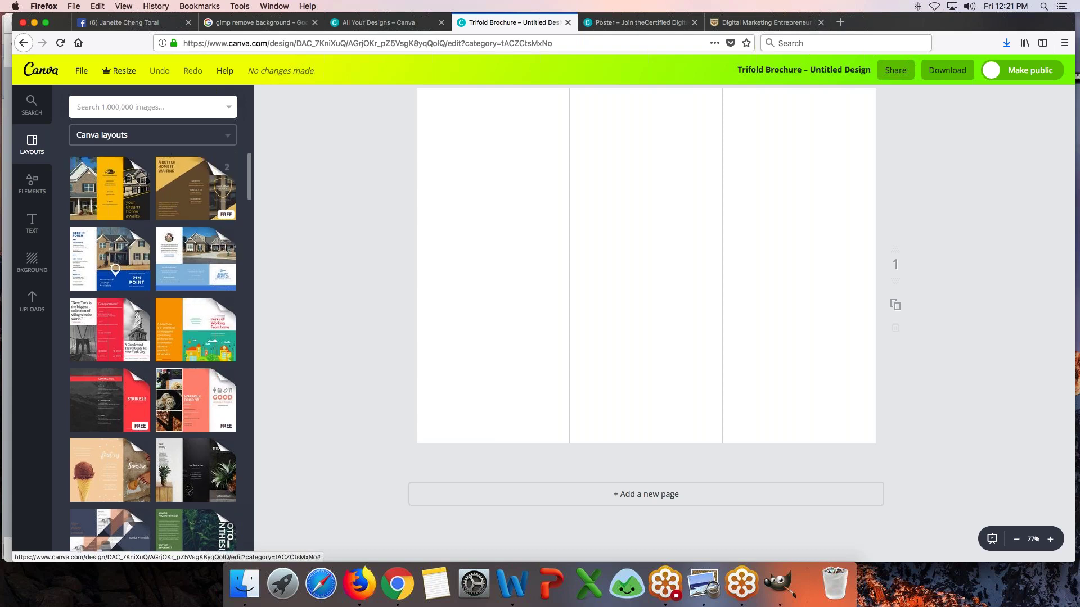
pyautogui.click(195, 188)
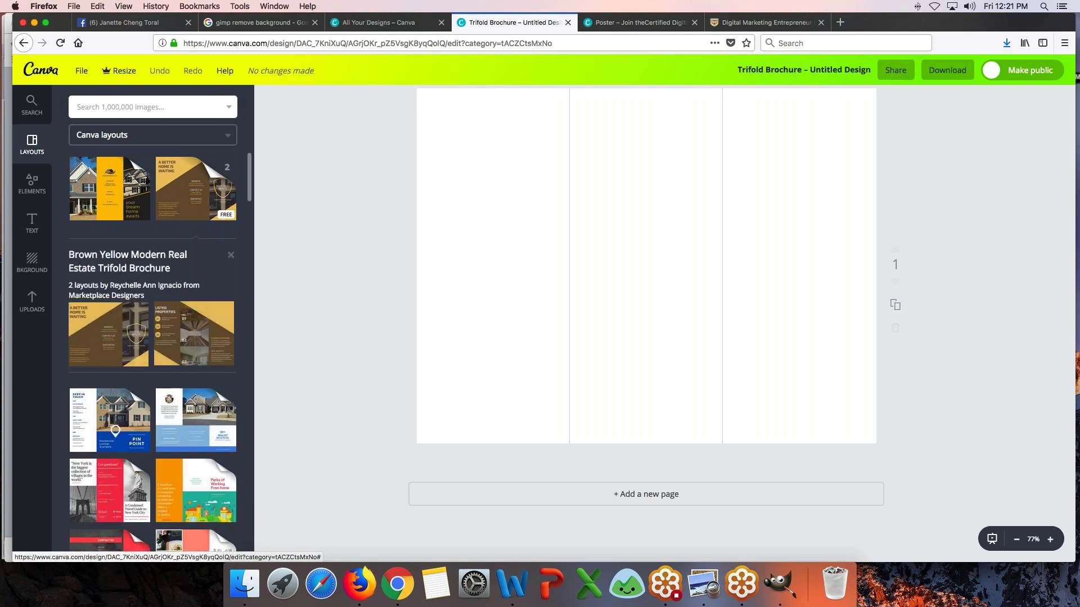
pyautogui.click(195, 189)
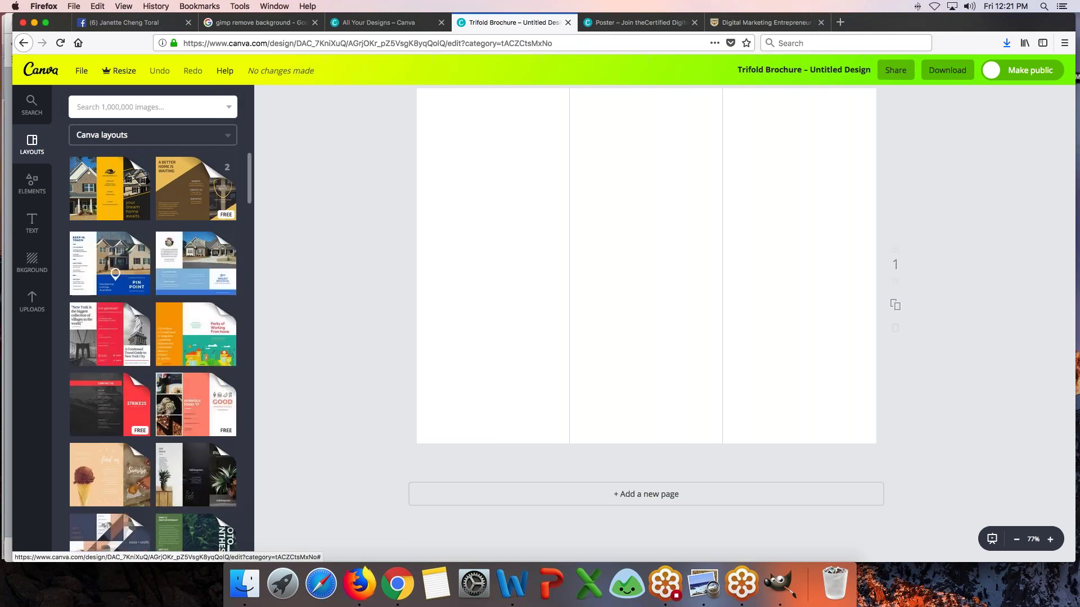
# - Apply the first layout of the Illustrated Employment Brochure set
pyautogui.scroll(-3, 152, 351)
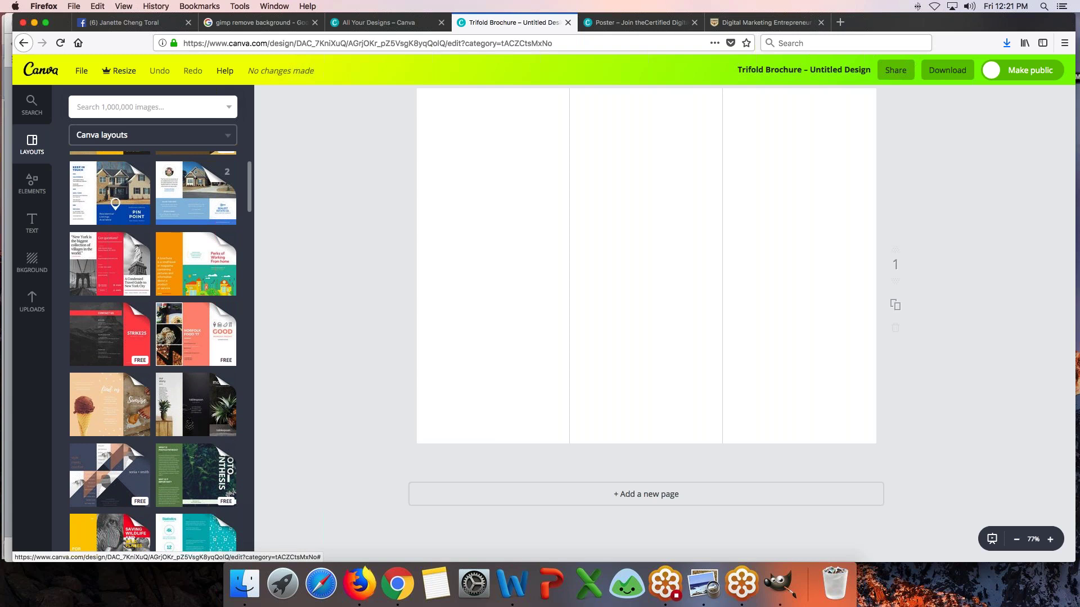
pyautogui.click(198, 260)
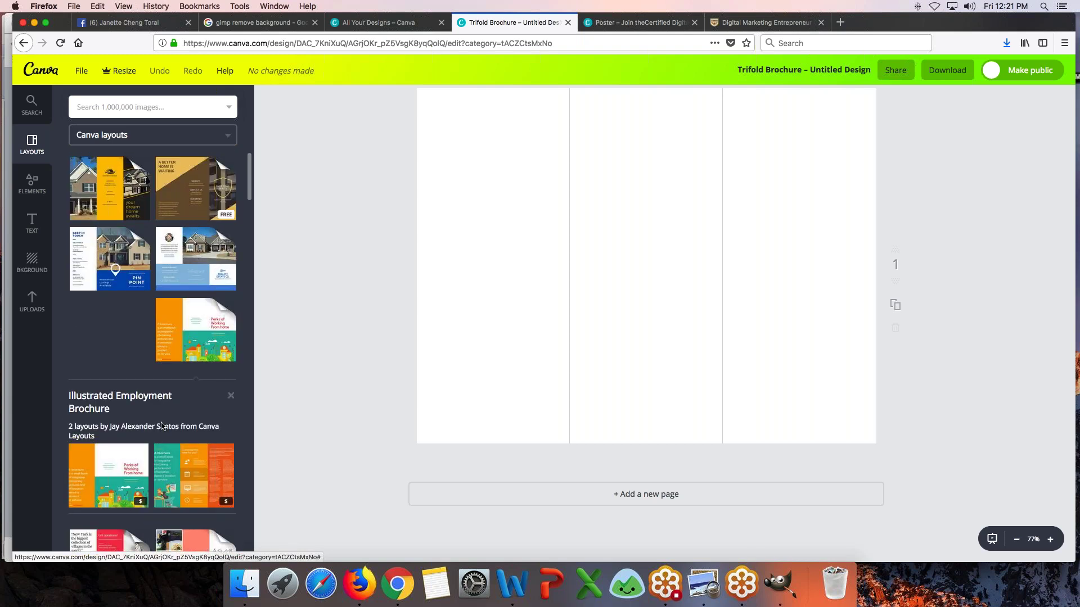
pyautogui.click(95, 464)
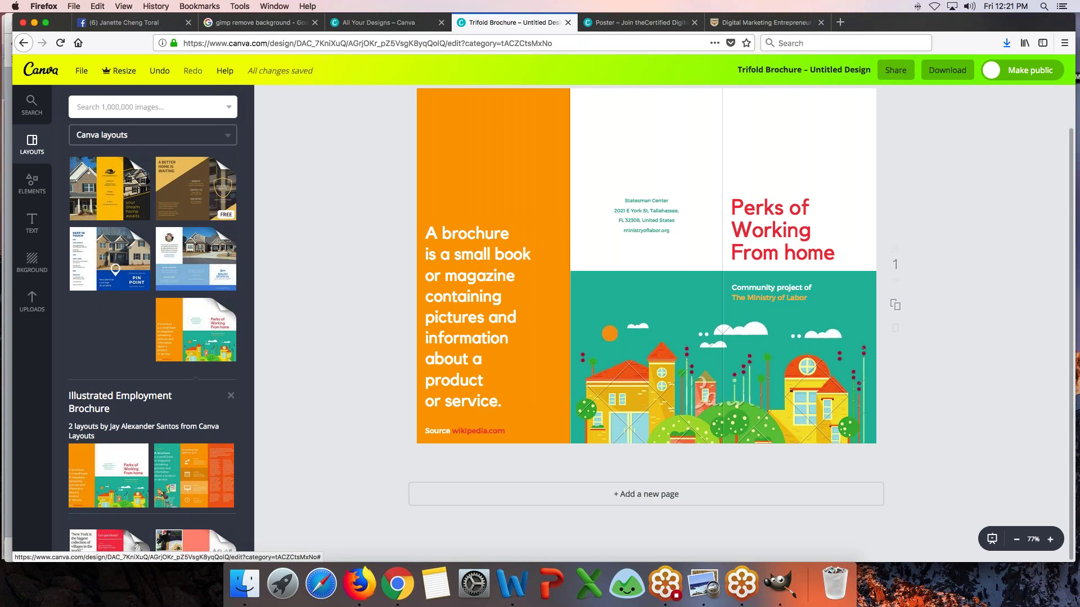
# - Replace the headline with 'Become a Certified E-Commerce Professional' and drag it above the community line
pyautogui.click(742, 208)
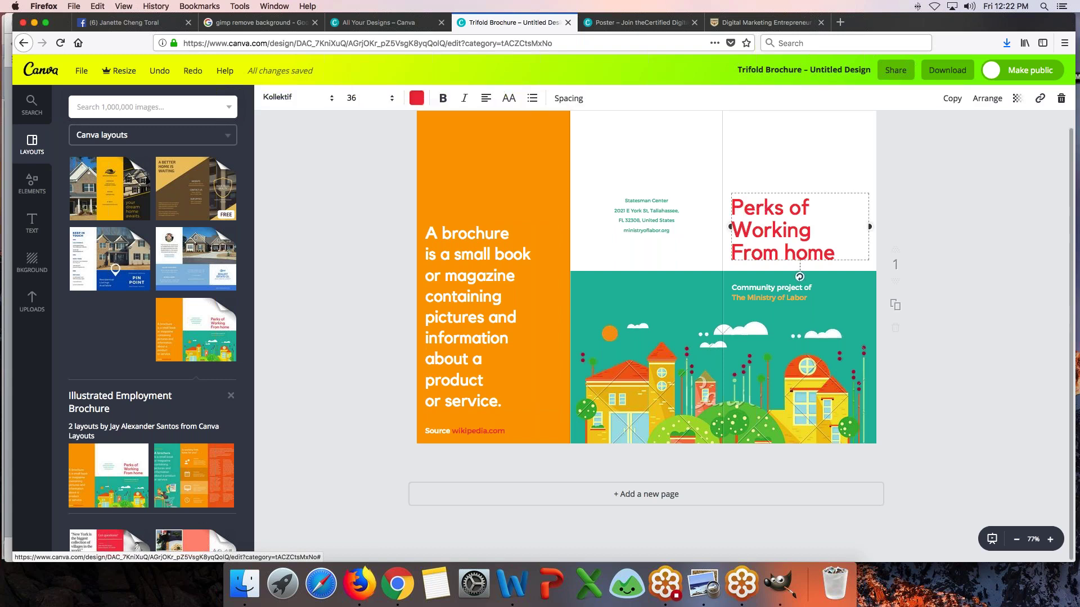
pyautogui.moveTo(731, 207); pyautogui.dragTo(835, 254)
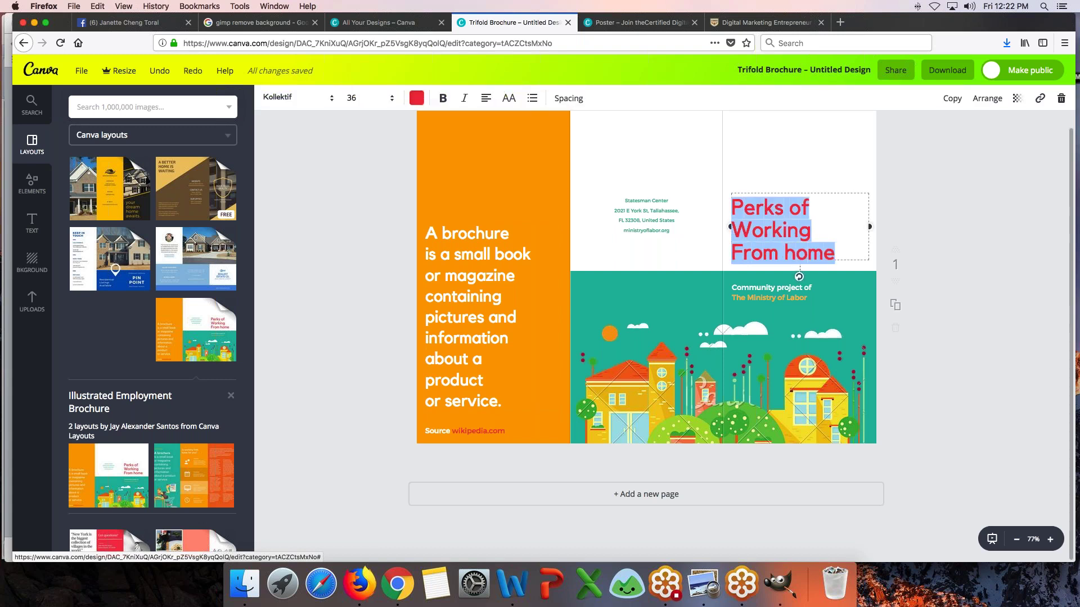
pyautogui.write('Become')
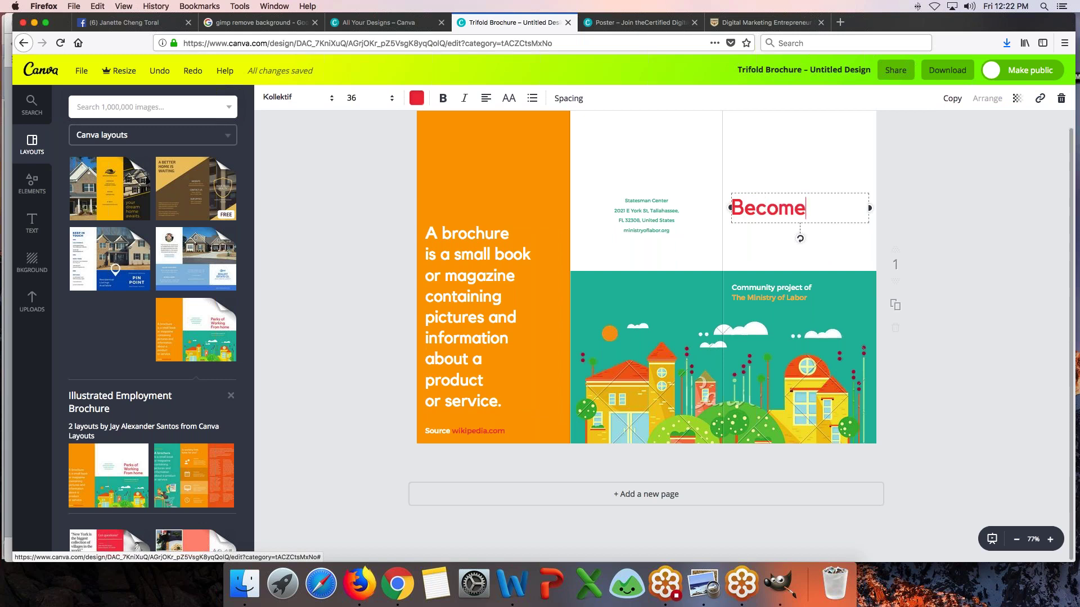
pyautogui.write(' a Cert')
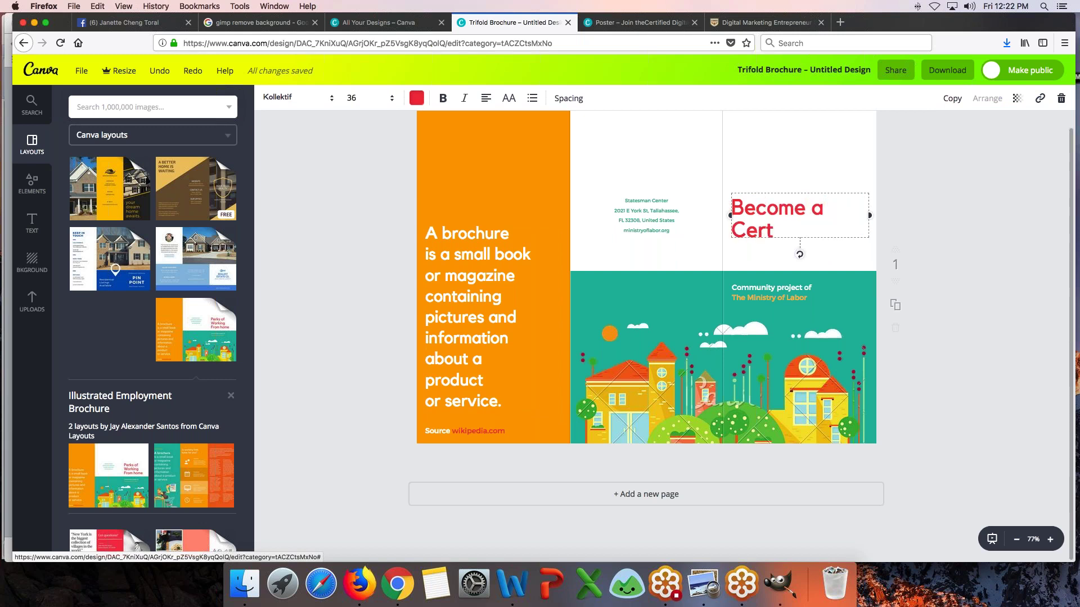
pyautogui.write('ified E-')
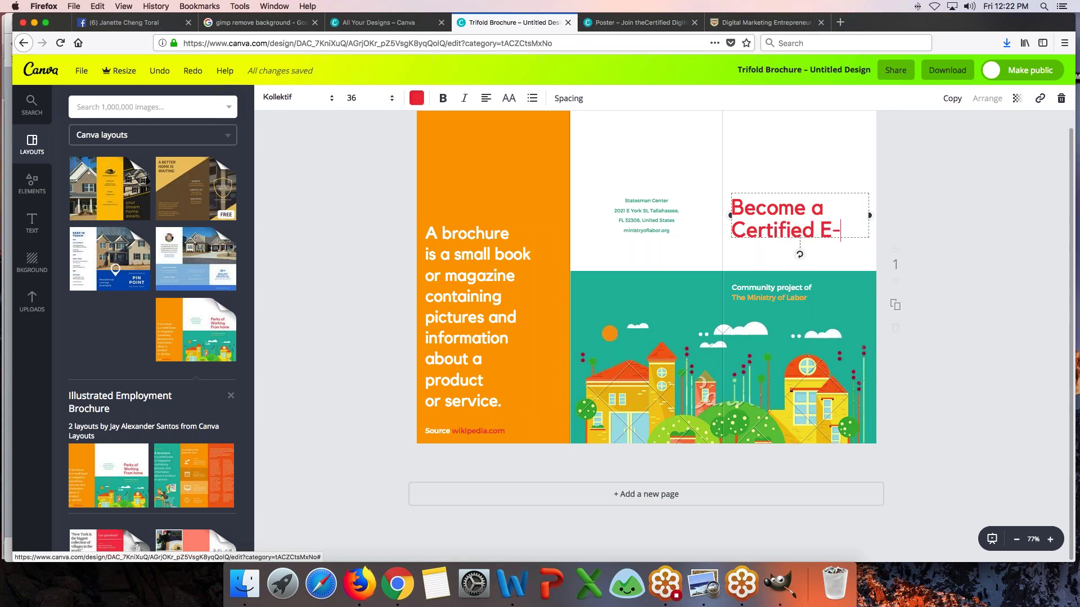
pyautogui.write('Commerce Professional')
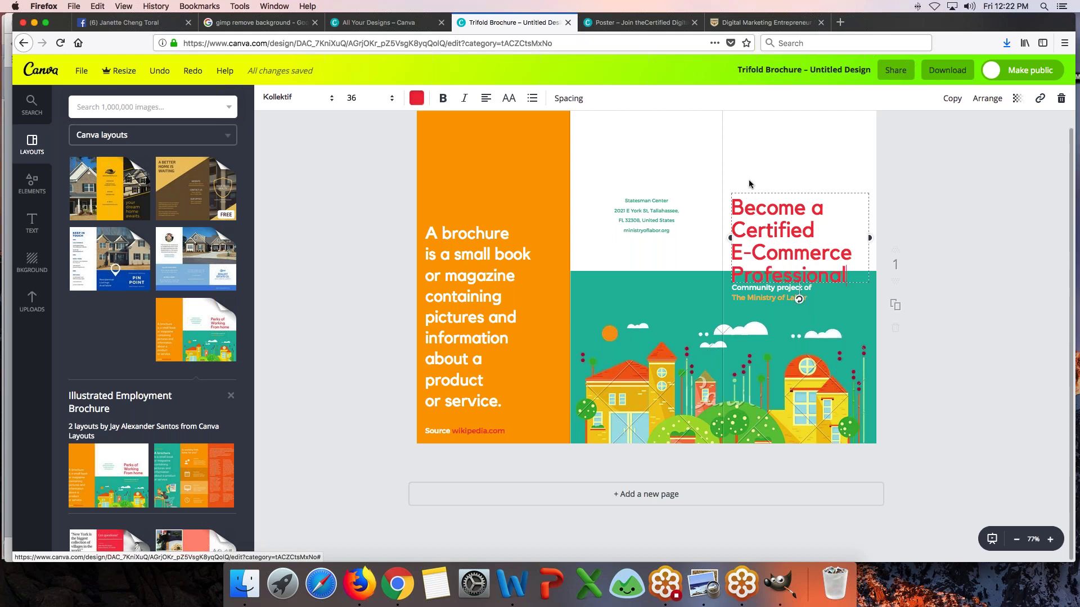
pyautogui.moveTo(753, 186); pyautogui.dragTo(752, 134)
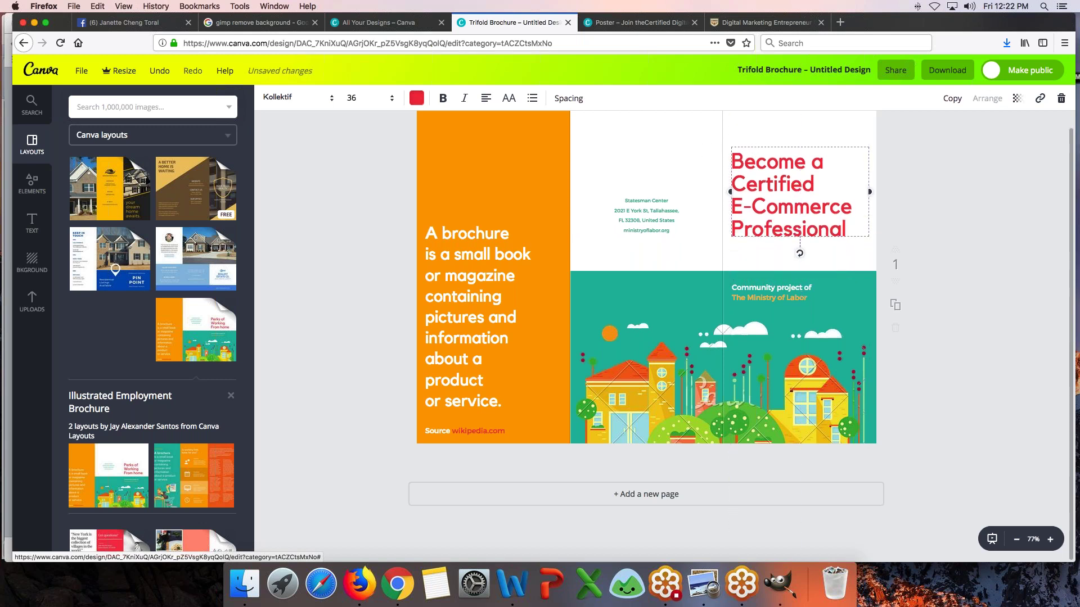
pyautogui.click(801, 293)
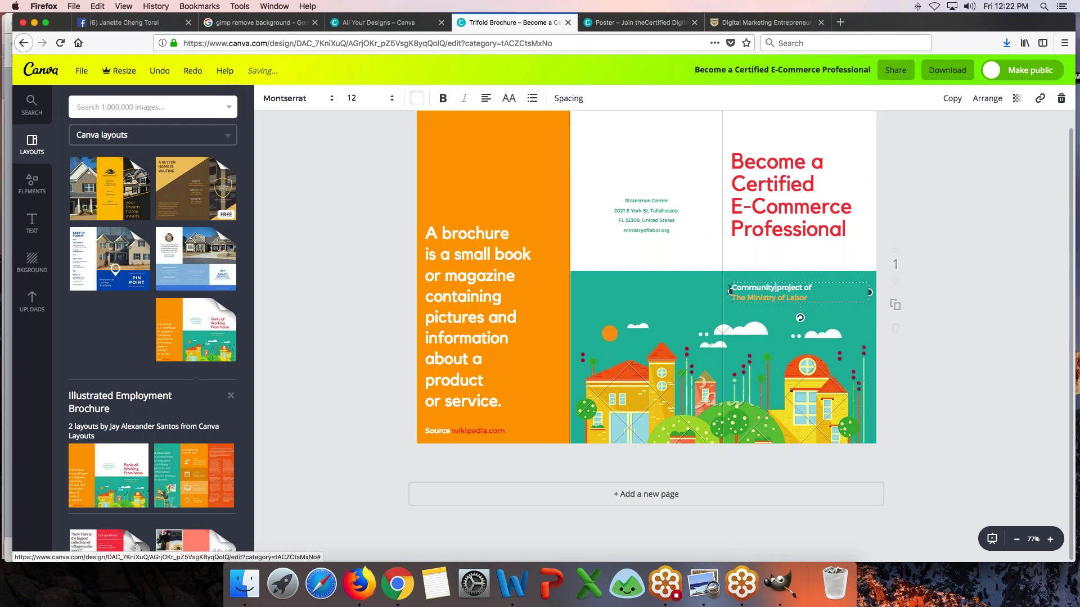
# - Rewrite the community line as 'A collaboration project of' and delete the Ministry of Labor line
pyautogui.moveTo(776, 289); pyautogui.dragTo(697, 289)
pyautogui.press('BackSpace')
pyautogui.press('BackSpace')
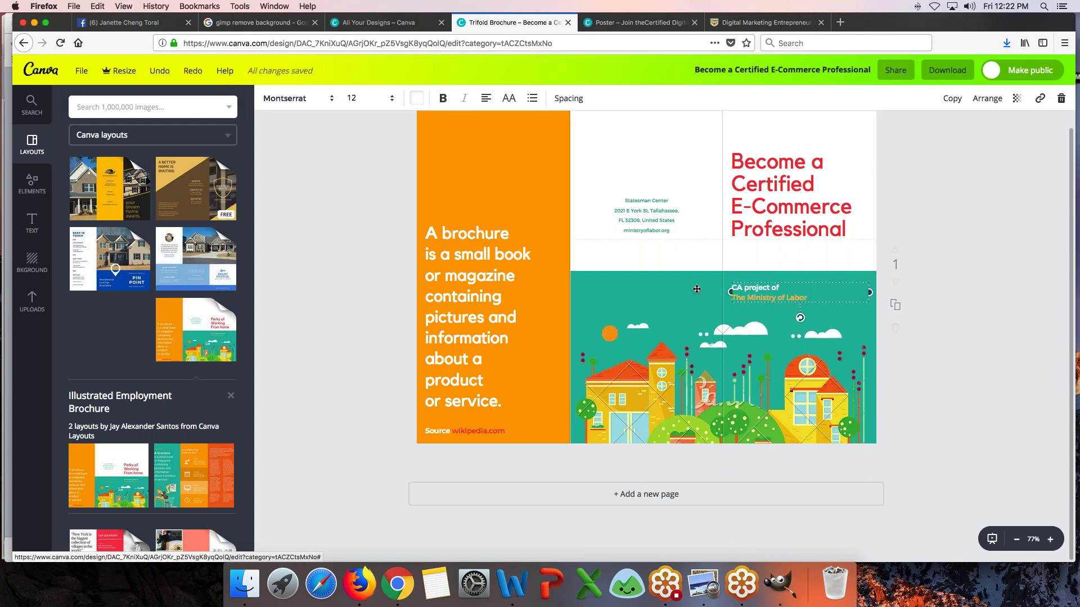
pyautogui.write('A collaboration')
pyautogui.press('Down')
pyautogui.press('BackSpace')
pyautogui.press('BackSpace')
pyautogui.press('BackSpace')
pyautogui.press('BackSpace')
pyautogui.press('BackSpace')
pyautogui.press('BackSpace')
pyautogui.press('BackSpace')
pyautogui.press('BackSpace')
pyautogui.press('BackSpace')
pyautogui.press('BackSpace')
pyautogui.press('BackSpace')
pyautogui.press('BackSpace')
pyautogui.press('BackSpace')
pyautogui.press('BackSpace')
pyautogui.press('BackSpace')
pyautogui.press('BackSpace')
pyautogui.press('BackSpace')
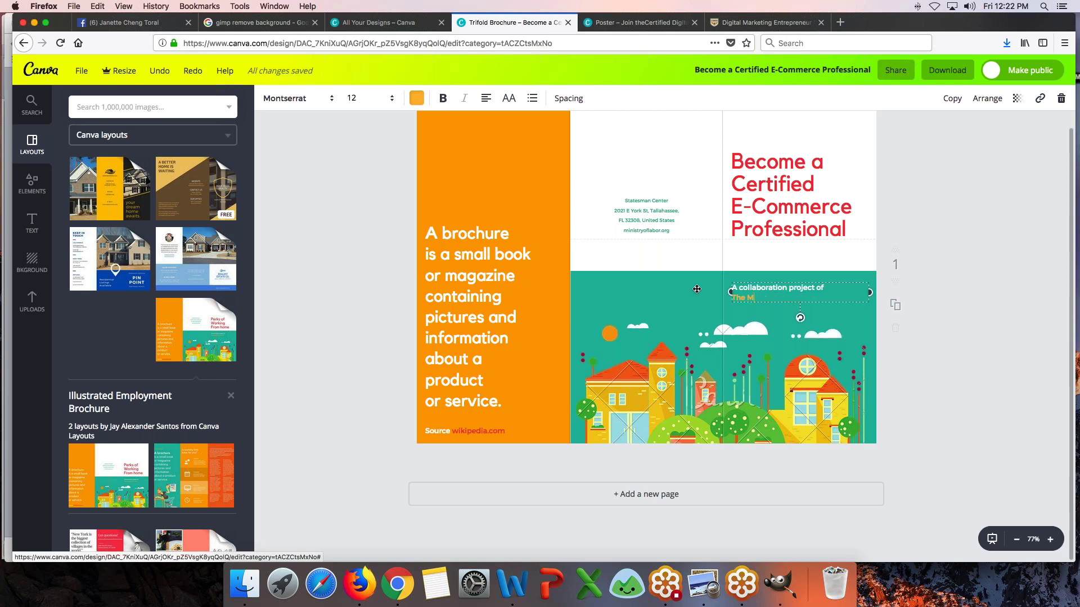
pyautogui.press('BackSpace')
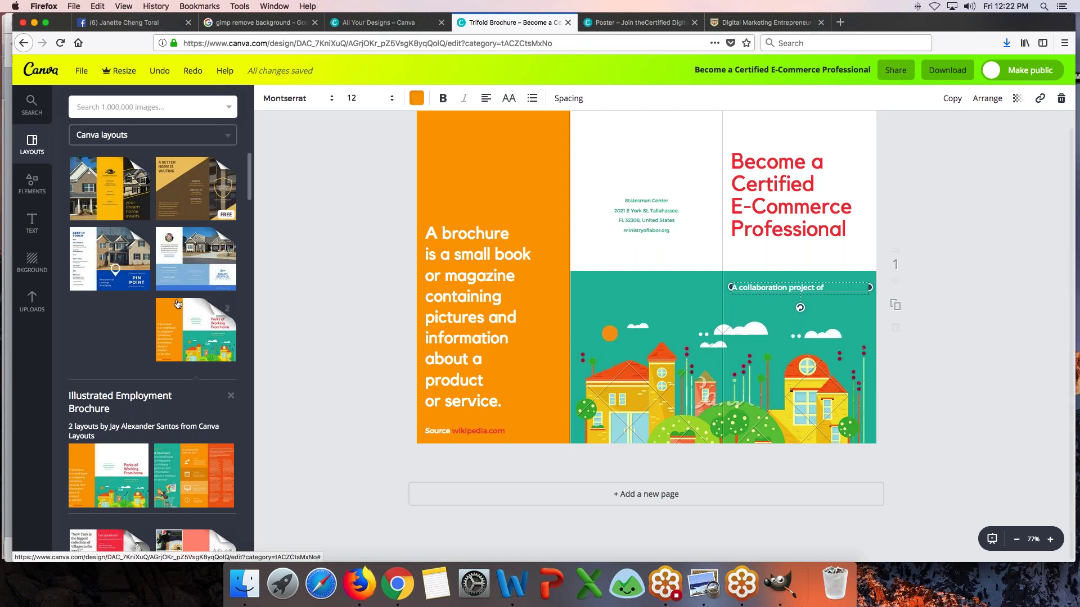
# - Move the collaboration line to the top of the middle panel and make it black
pyautogui.scroll(-1, 157, 304)
pyautogui.click(32, 301)
pyautogui.scroll(-10, 152, 337)
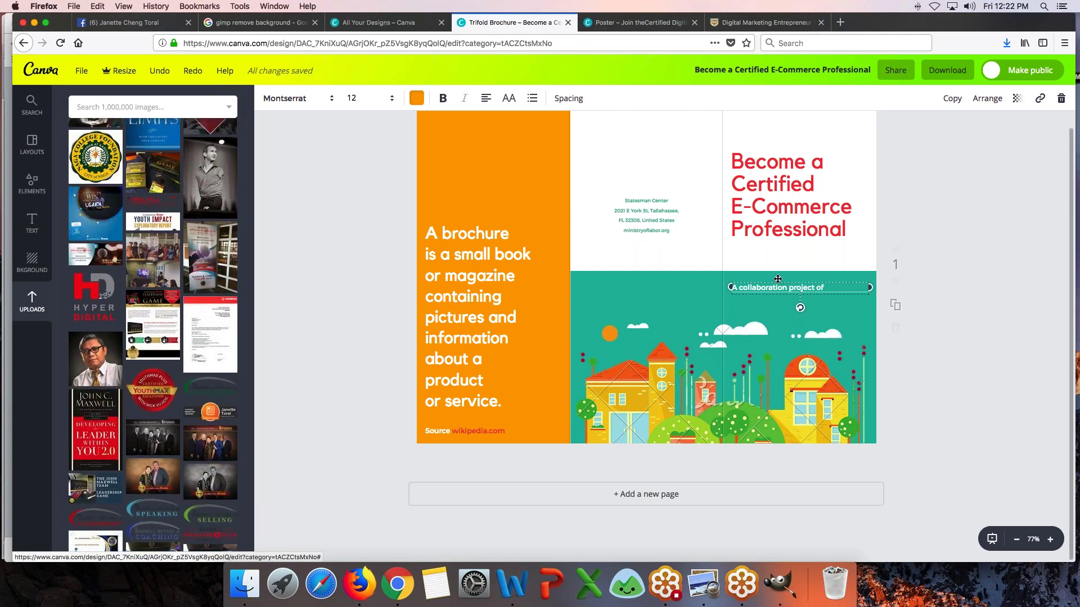
pyautogui.moveTo(778, 280); pyautogui.dragTo(623, 122)
pyautogui.doubleClick(629, 127)
pyautogui.tripleClick(628, 127)
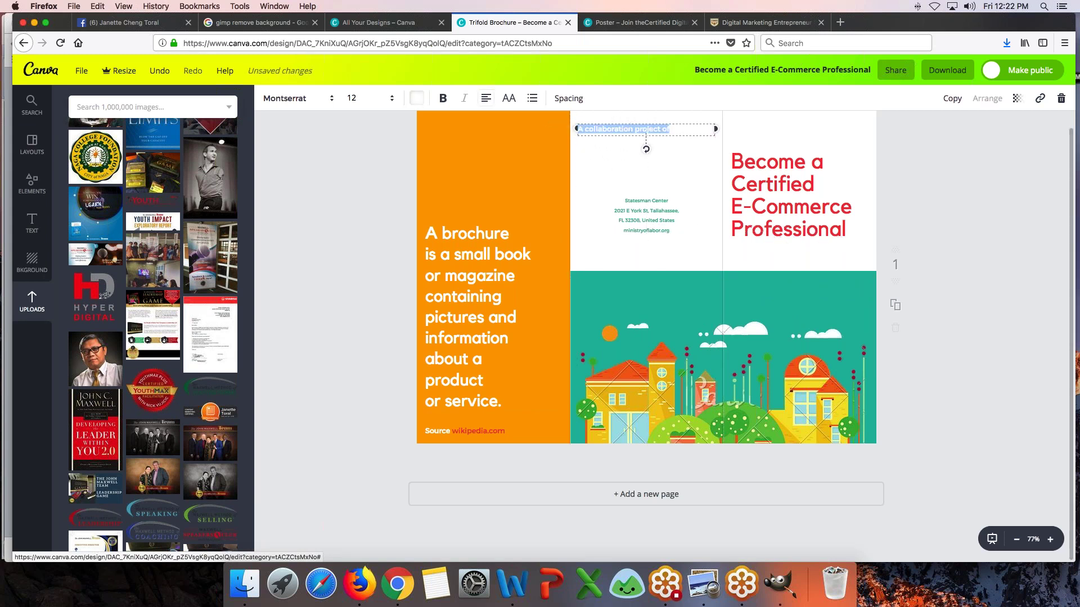
pyautogui.click(417, 99)
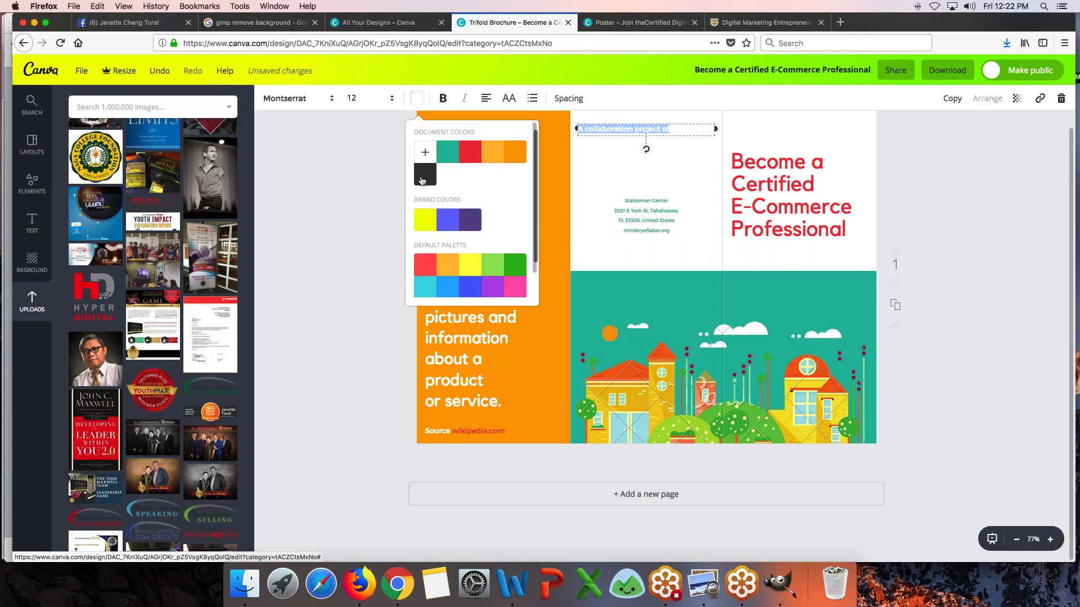
pyautogui.click(425, 176)
pyautogui.click(652, 218)
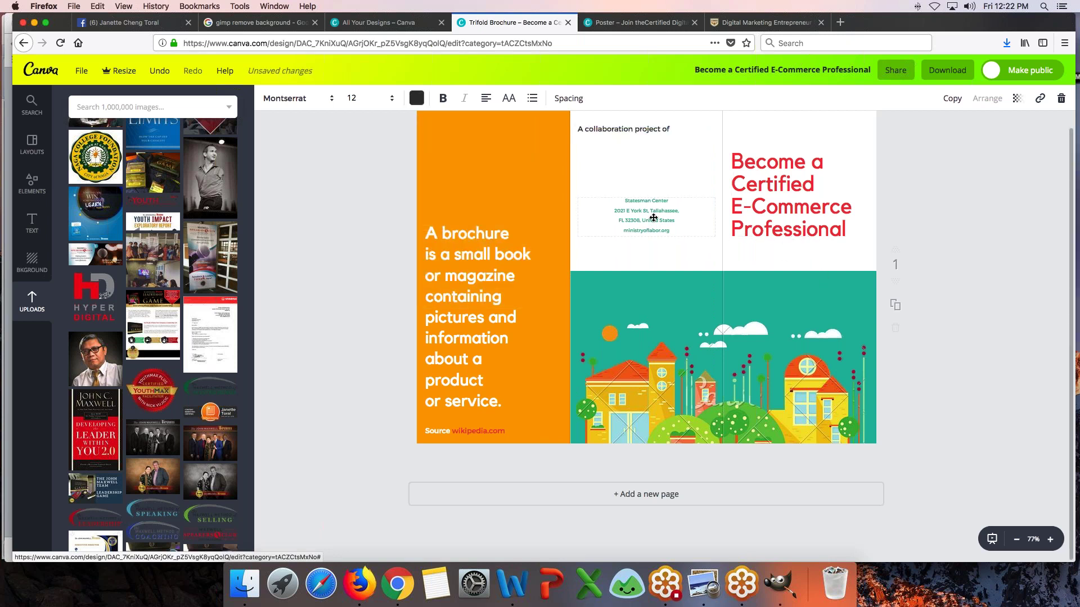
# - Replace the address with 'Call for more info:', a phone number and digitalfilipino.com/certified
pyautogui.click(636, 201)
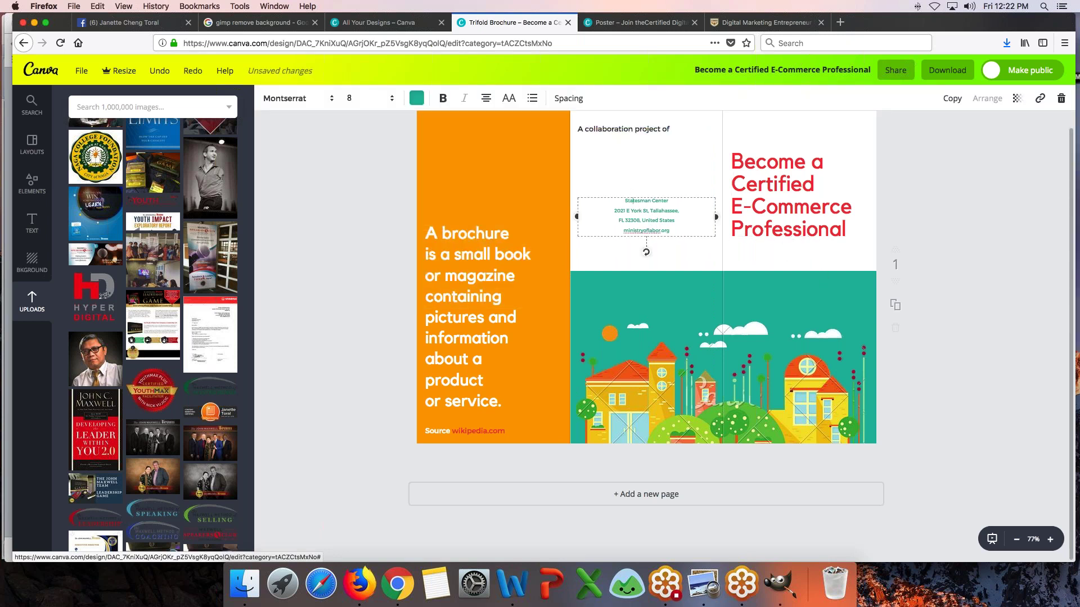
pyautogui.moveTo(627, 195); pyautogui.dragTo(628, 224)
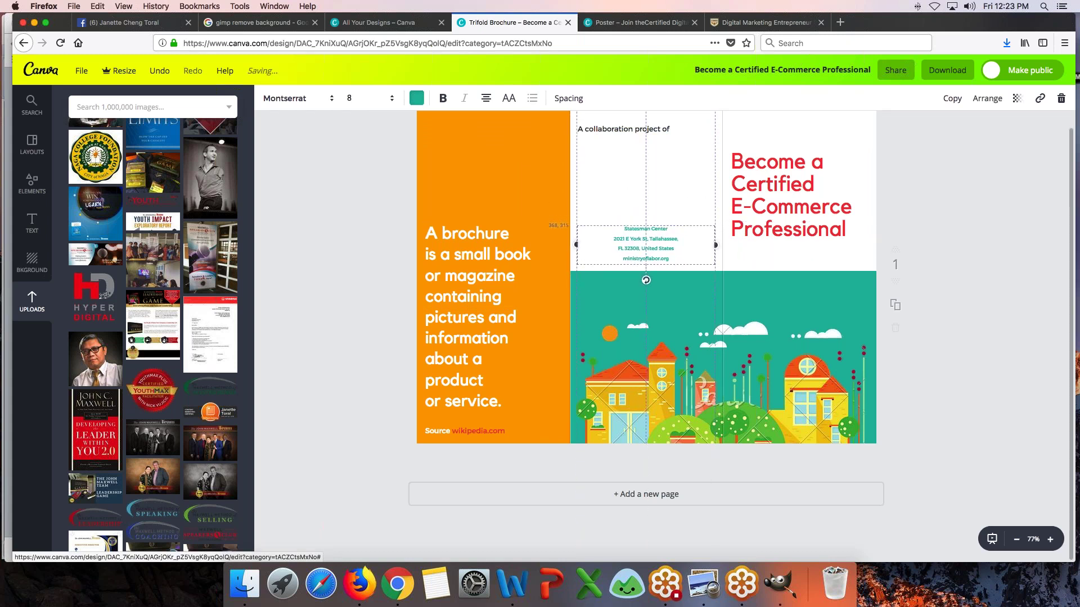
pyautogui.doubleClick(634, 235)
pyautogui.press('BackSpace')
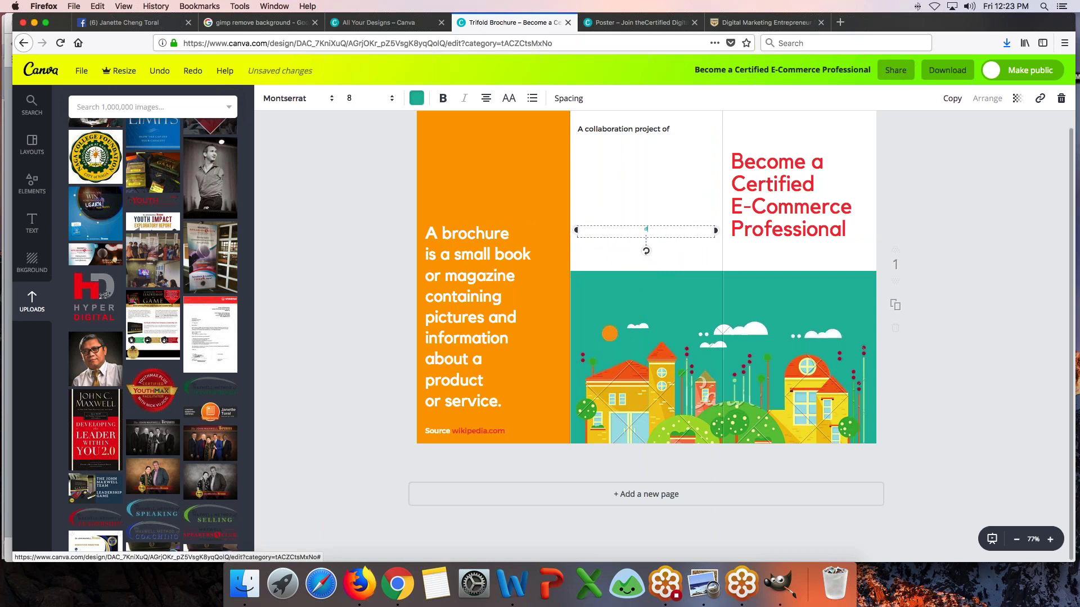
pyautogui.write('More info at')
pyautogui.press('BackSpace')
pyautogui.press('BackSpace')
pyautogui.press('BackSpace')
pyautogui.press('BackSpace')
pyautogui.press('BackSpace')
pyautogui.write('Call for more info:')
pyautogui.press('Return')
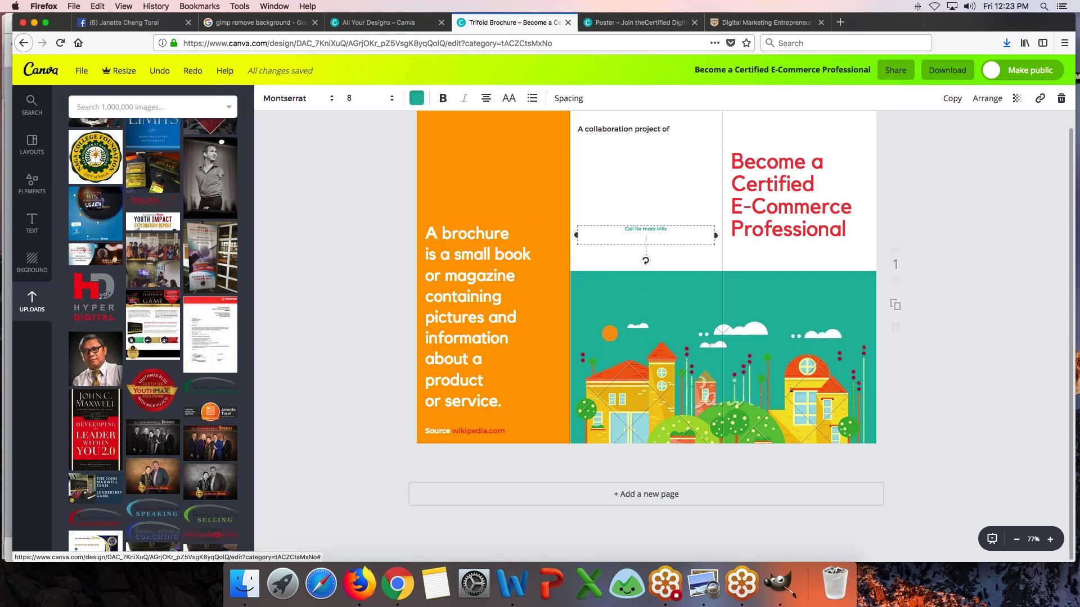
pyautogui.press('Return')
pyautogui.write('digitalfilipino.com/certified')
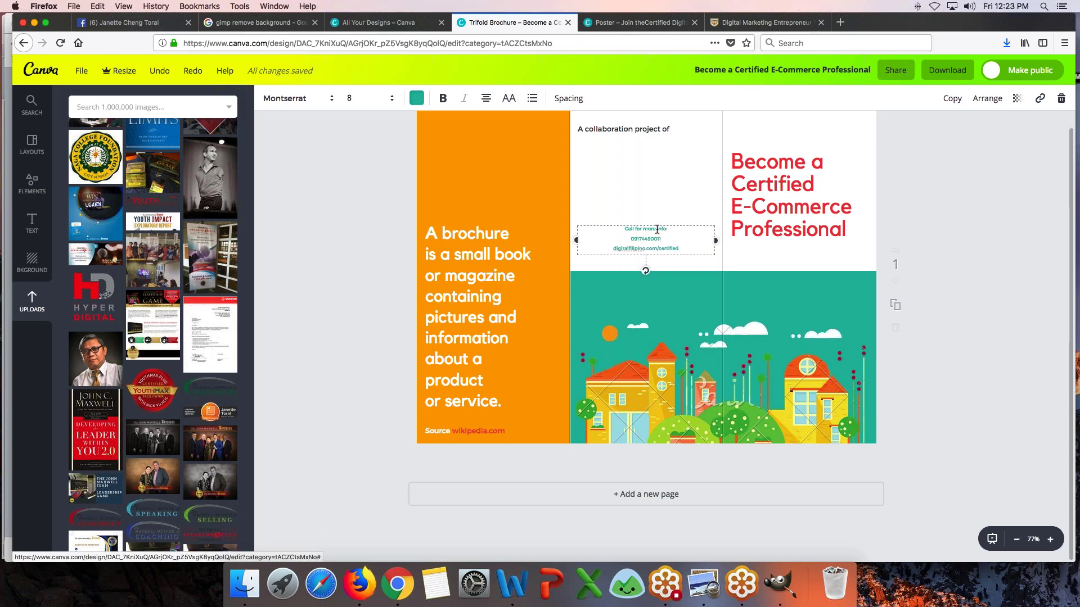
pyautogui.moveTo(651, 224); pyautogui.dragTo(651, 235)
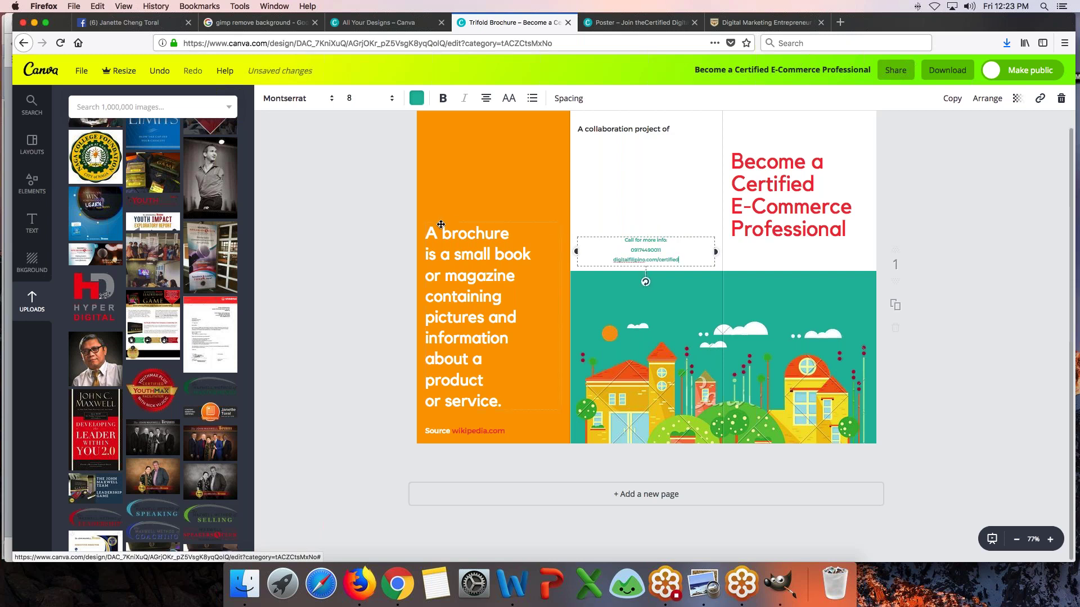
pyautogui.click(363, 223)
pyautogui.click(628, 128)
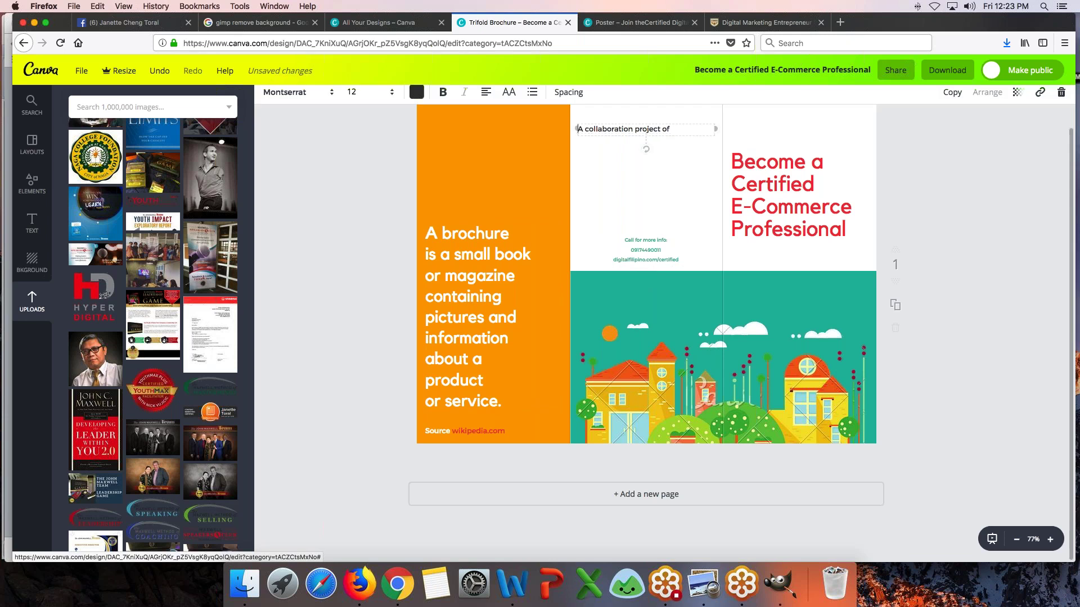
pyautogui.click(486, 98)
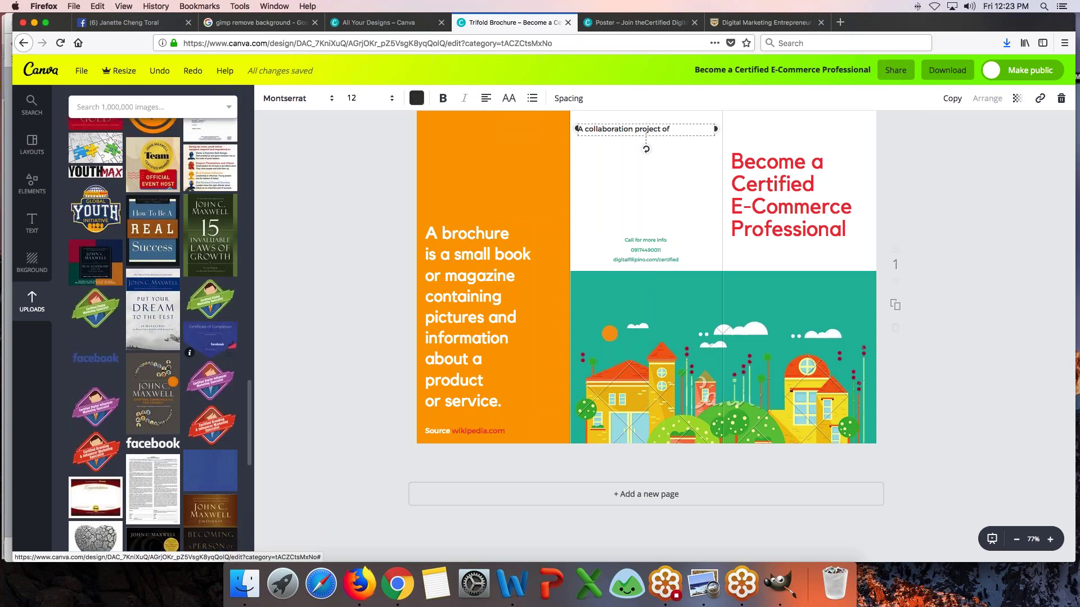
pyautogui.scroll(-10, 153, 332)
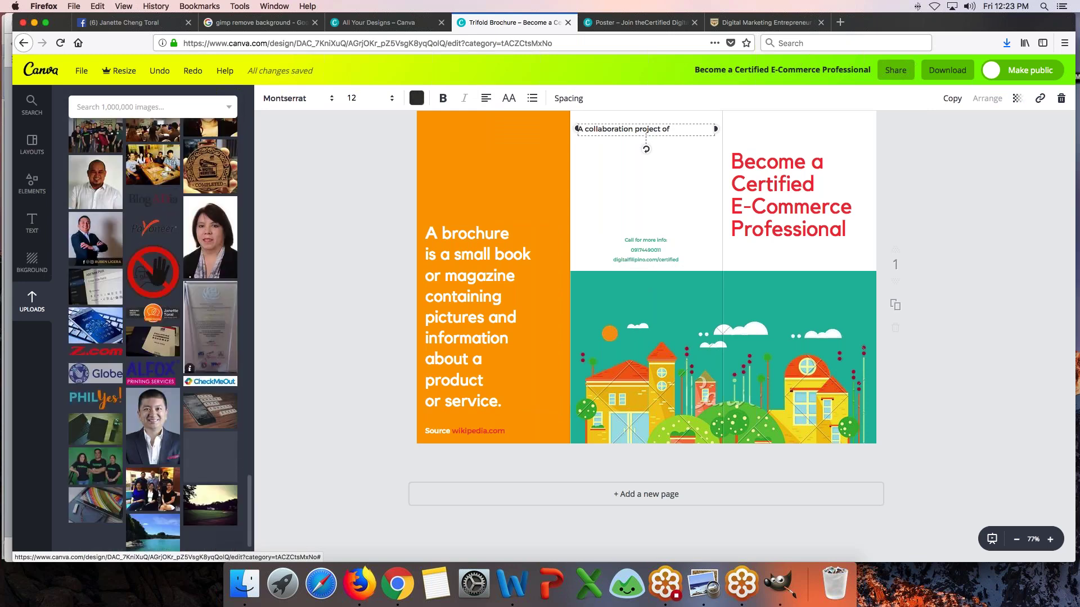
pyautogui.scroll(-10, 152, 332)
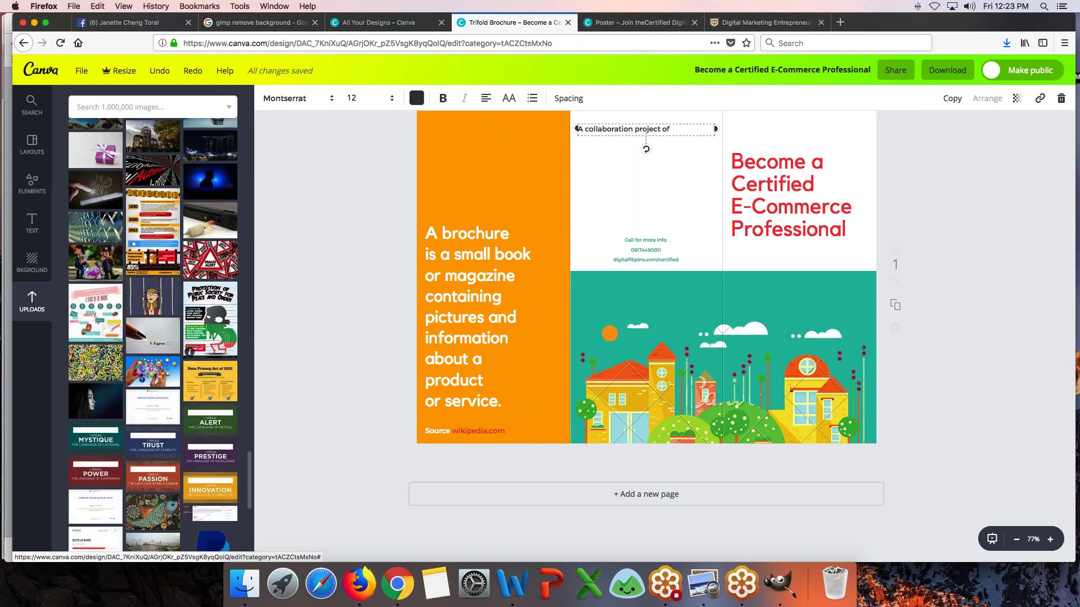
pyautogui.scroll(-10, 153, 331)
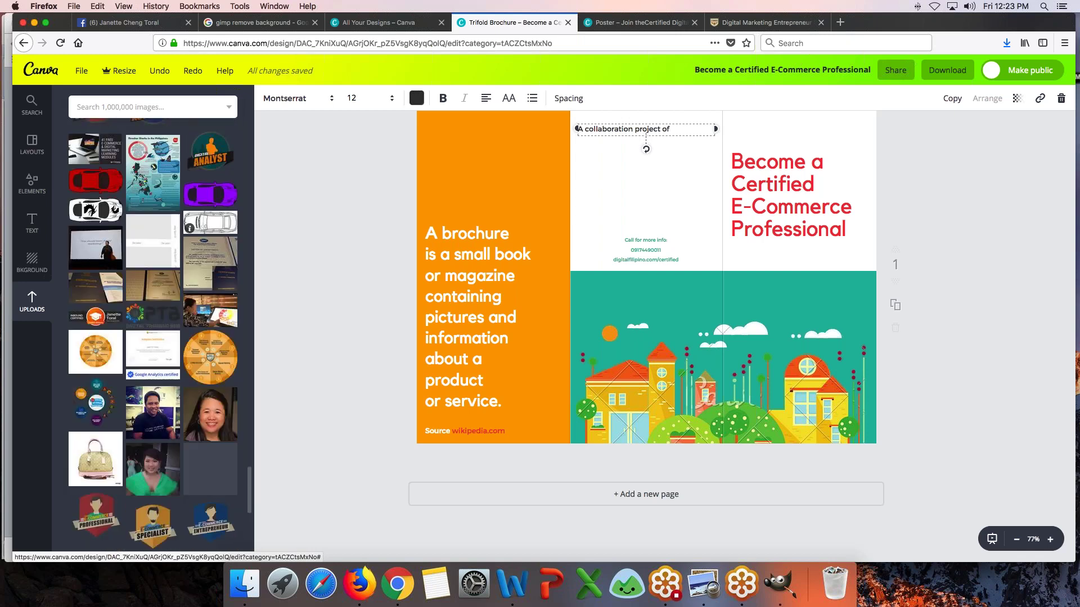
pyautogui.scroll(-5, 210, 338)
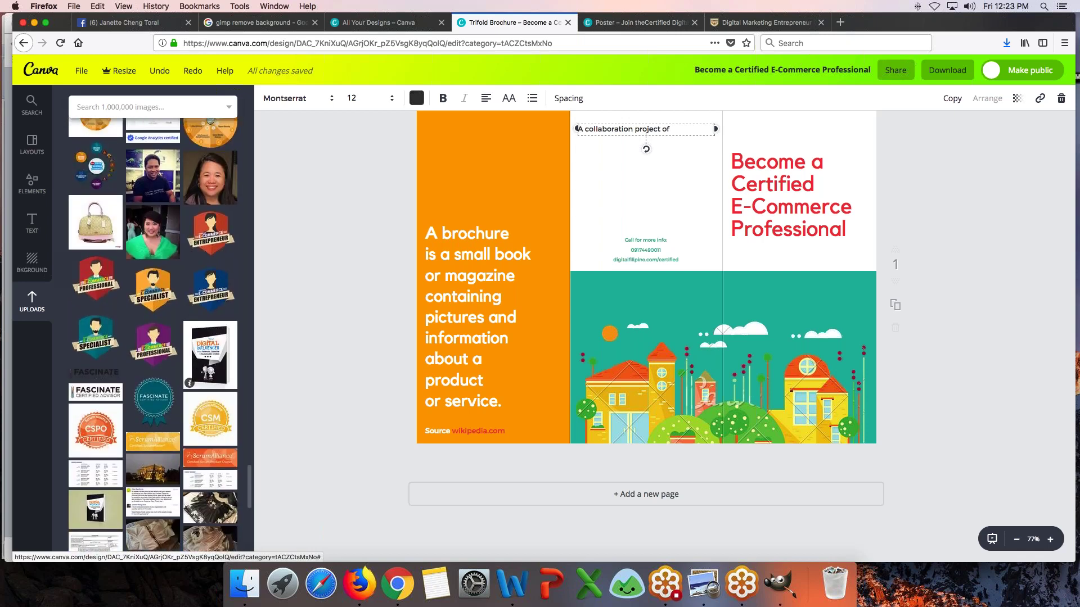
pyautogui.scroll(-10, 152, 332)
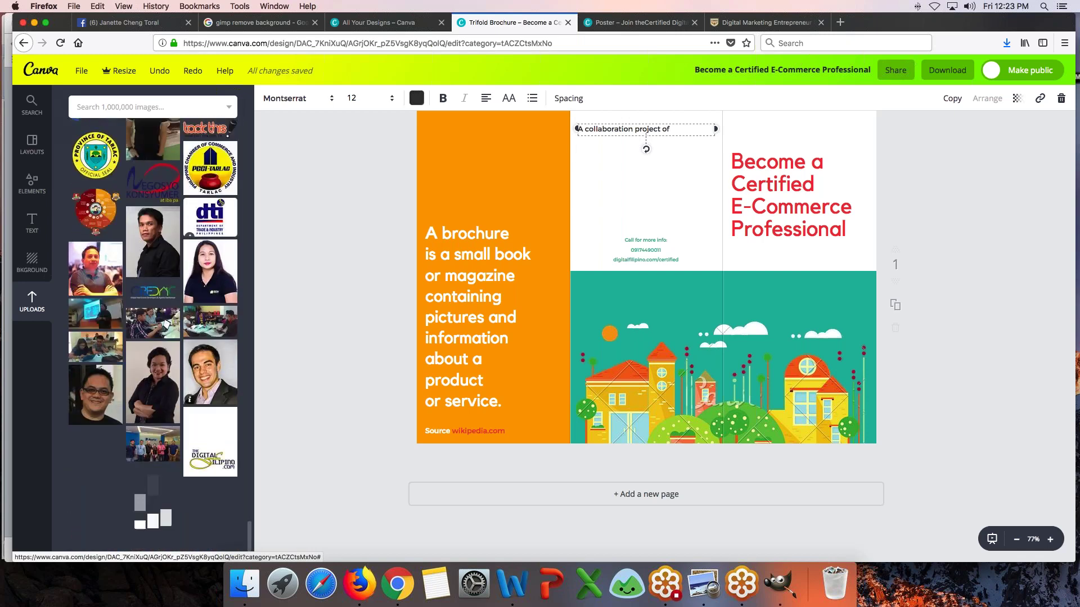
pyautogui.scroll(-10, 153, 332)
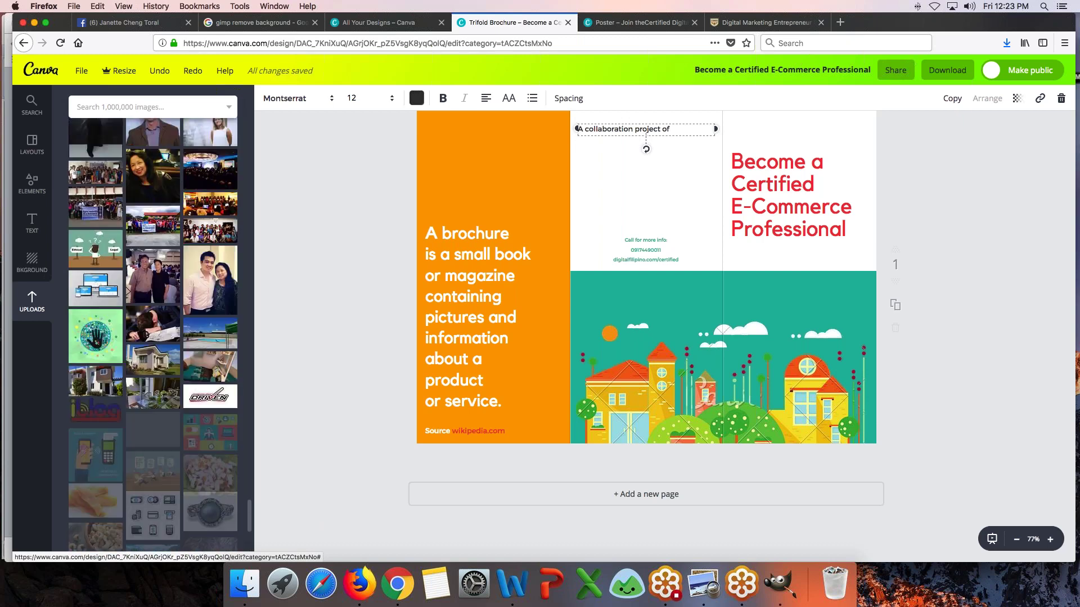
pyautogui.scroll(-10, 233, 241)
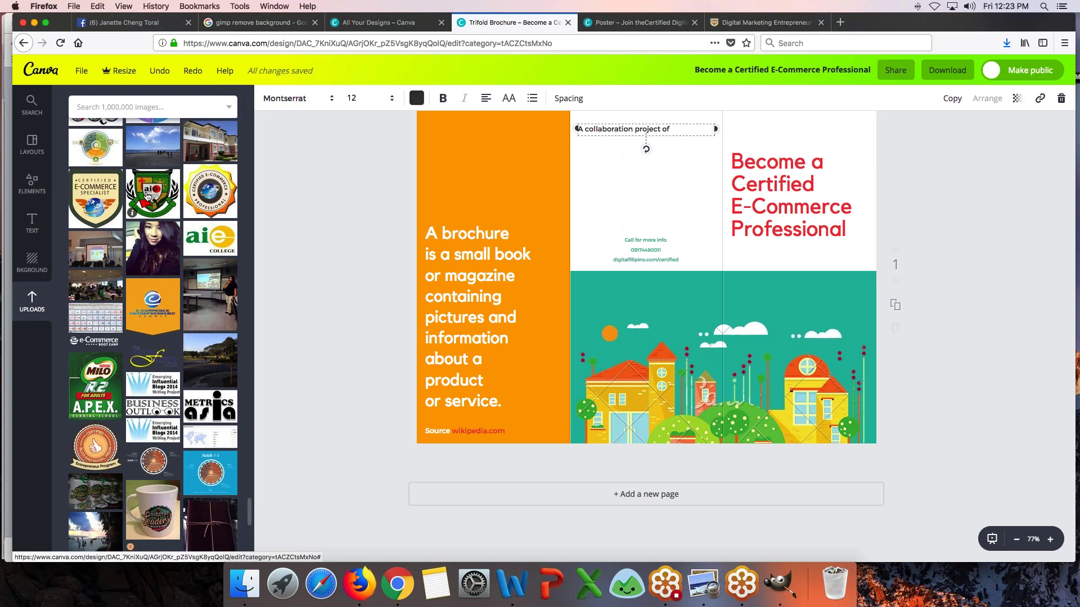
pyautogui.click(147, 194)
# - Place the crest, aie COLLEGE and Digital Filipino logos, resized, under the collaboration line
pyautogui.moveTo(734, 350); pyautogui.dragTo(600, 179)
pyautogui.click(210, 238)
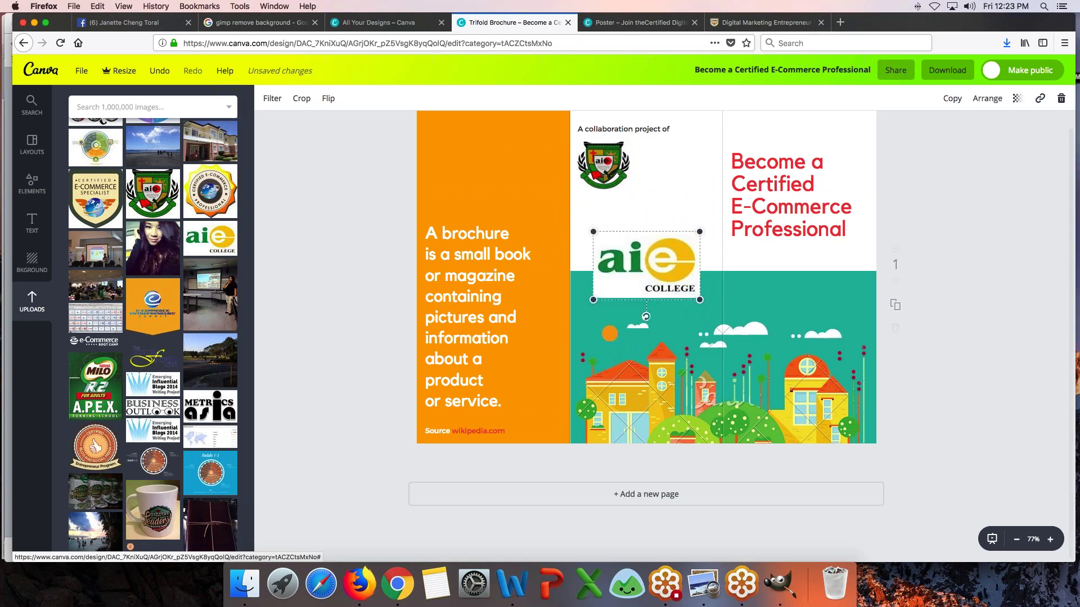
pyautogui.moveTo(594, 300); pyautogui.dragTo(613, 173)
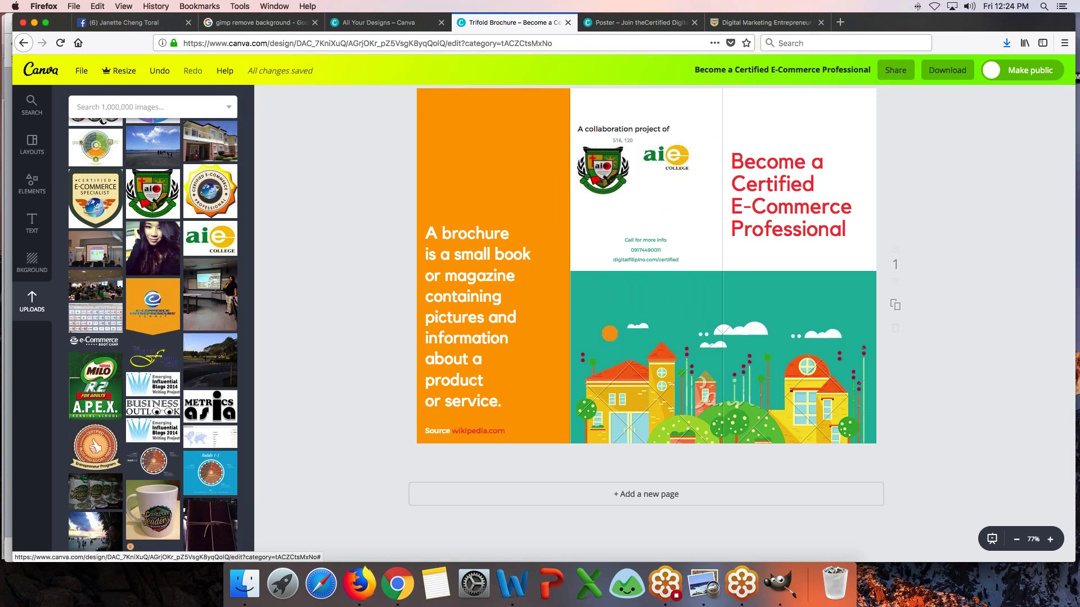
pyautogui.click(155, 361)
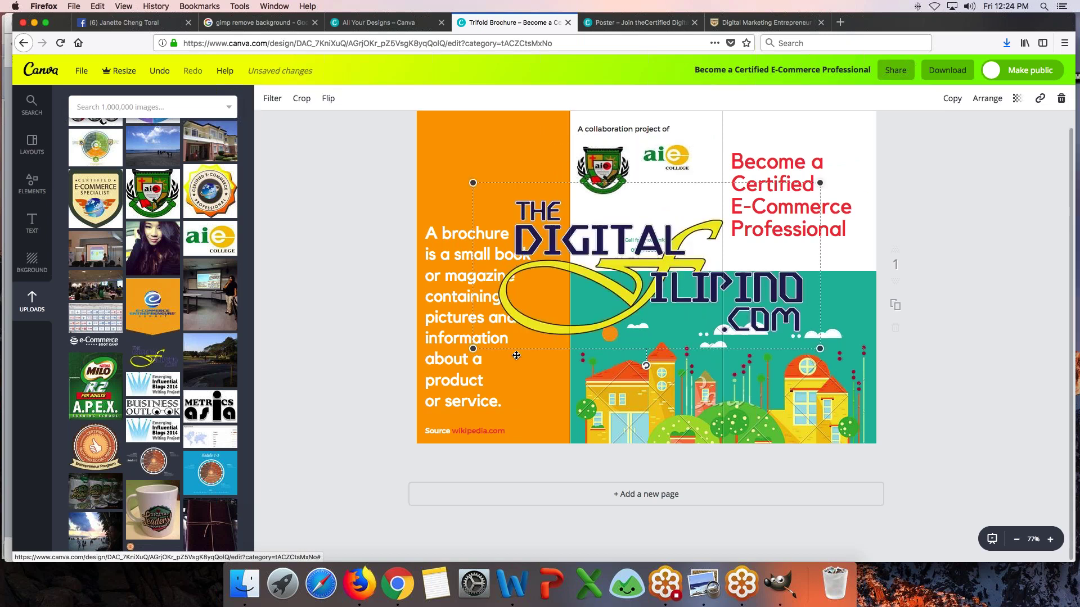
pyautogui.moveTo(483, 343); pyautogui.dragTo(659, 215)
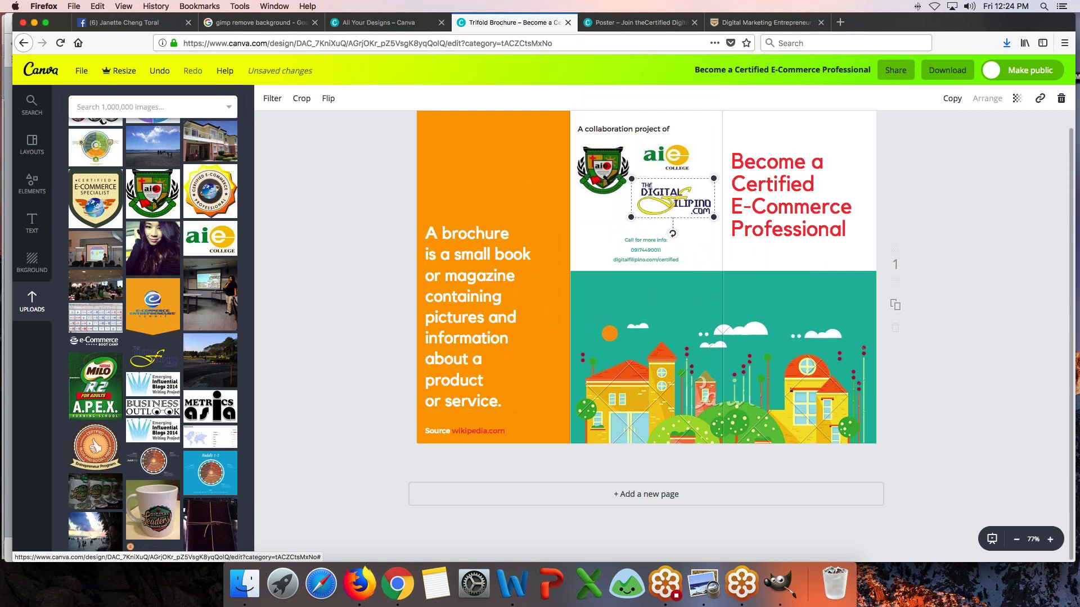
pyautogui.click(293, 256)
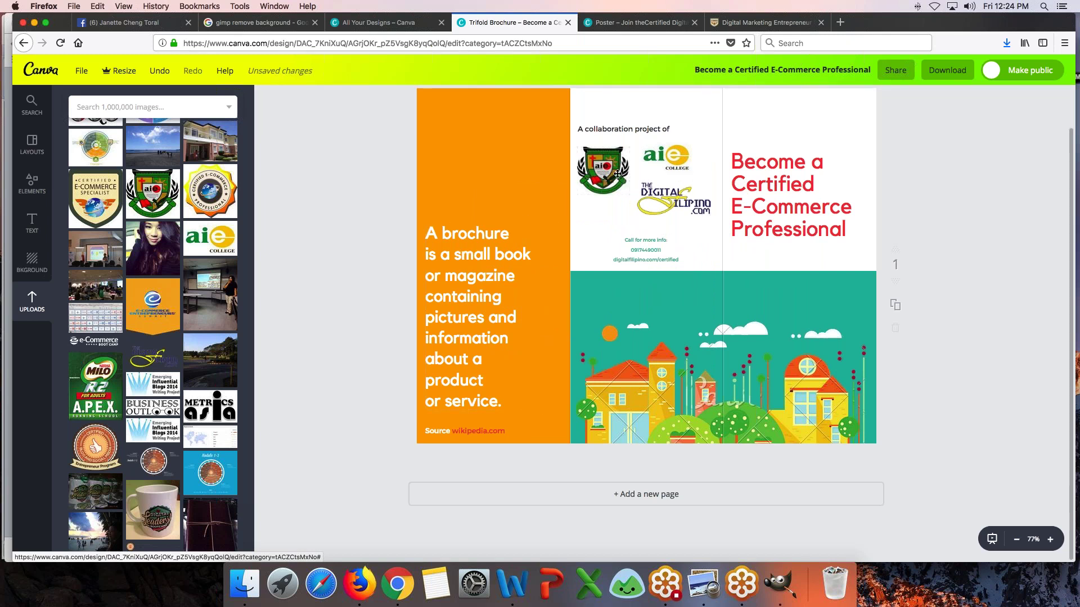
# - Shrink the Digital Filipino logo slightly and shift it a little left
pyautogui.click(641, 188)
pyautogui.moveTo(711, 217); pyautogui.dragTo(675, 195)
pyautogui.click(679, 149)
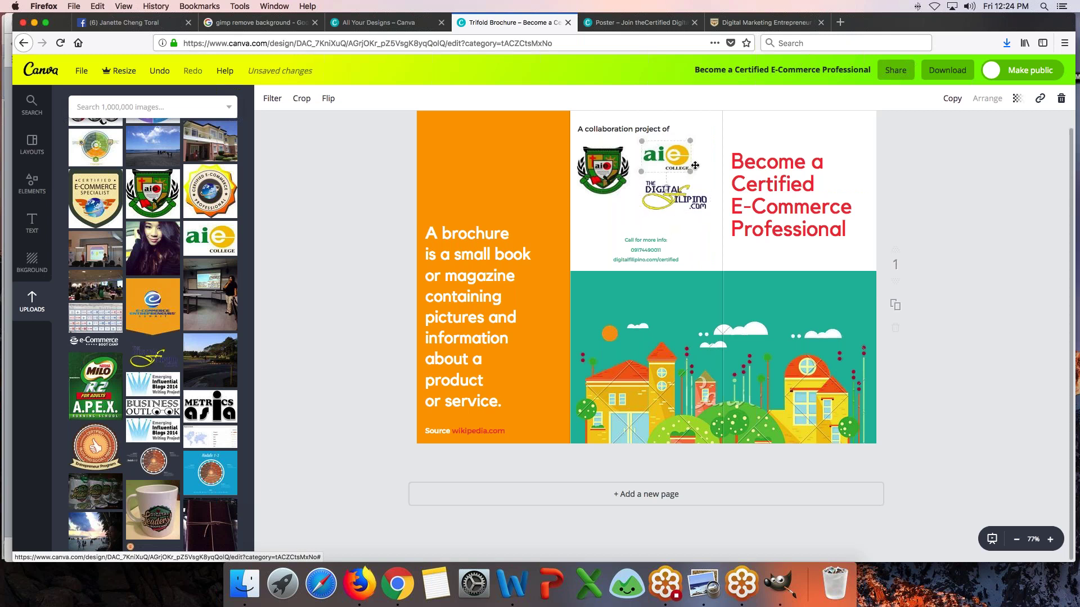
pyautogui.moveTo(673, 194); pyautogui.dragTo(667, 196)
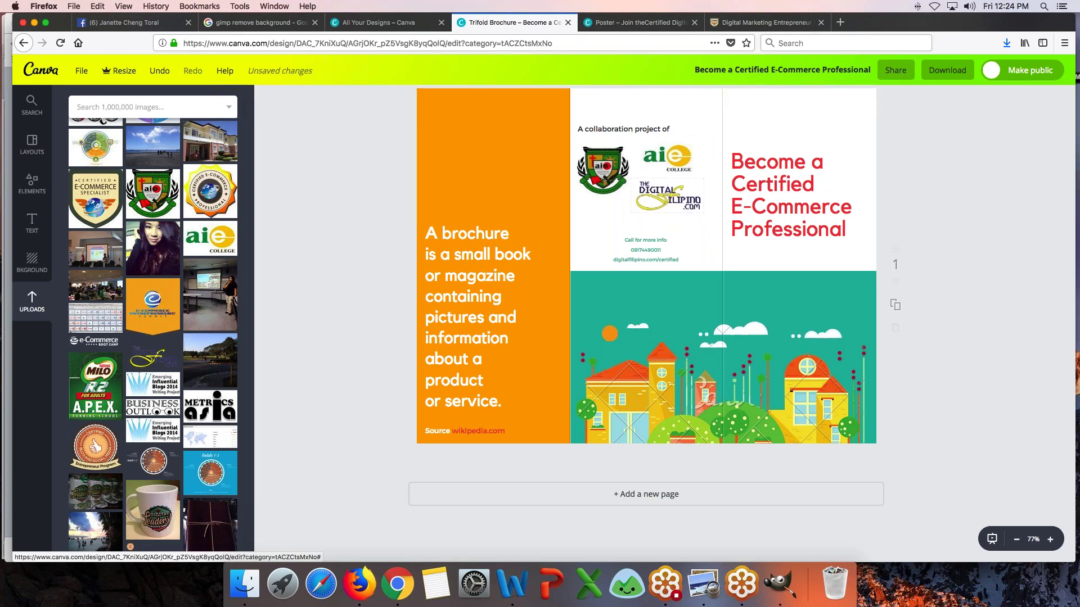
# - Make the contact info text black at font size 10
pyautogui.click(651, 238)
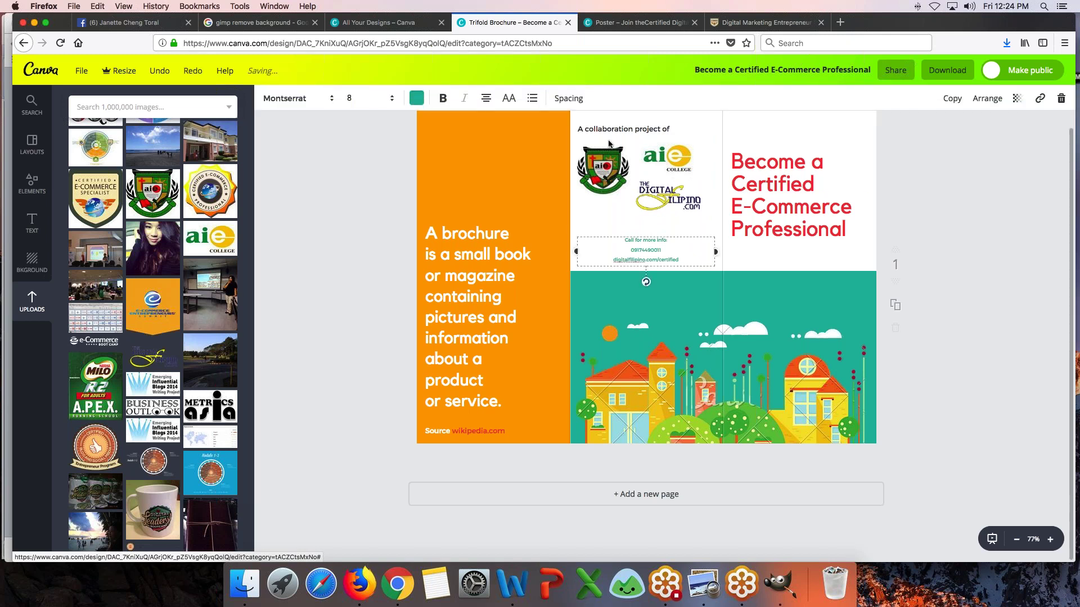
pyautogui.click(416, 98)
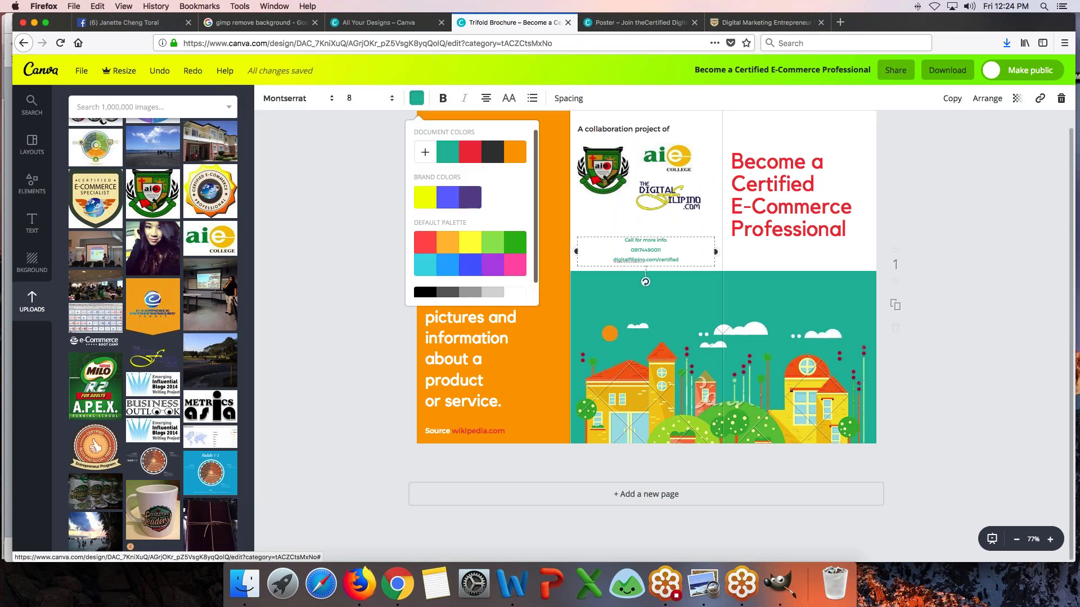
pyautogui.click(422, 293)
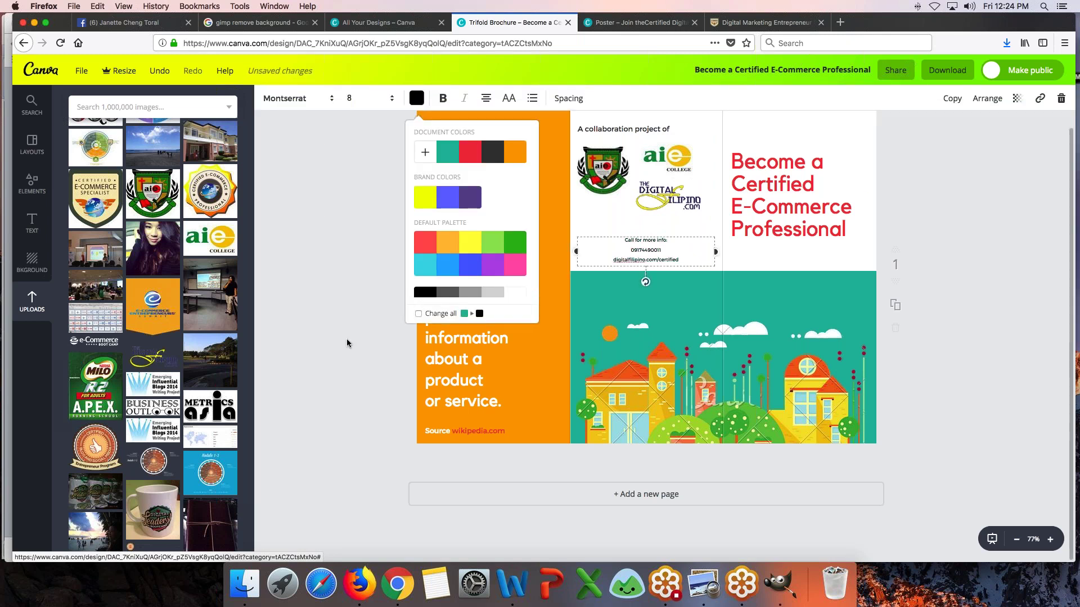
pyautogui.click(360, 98)
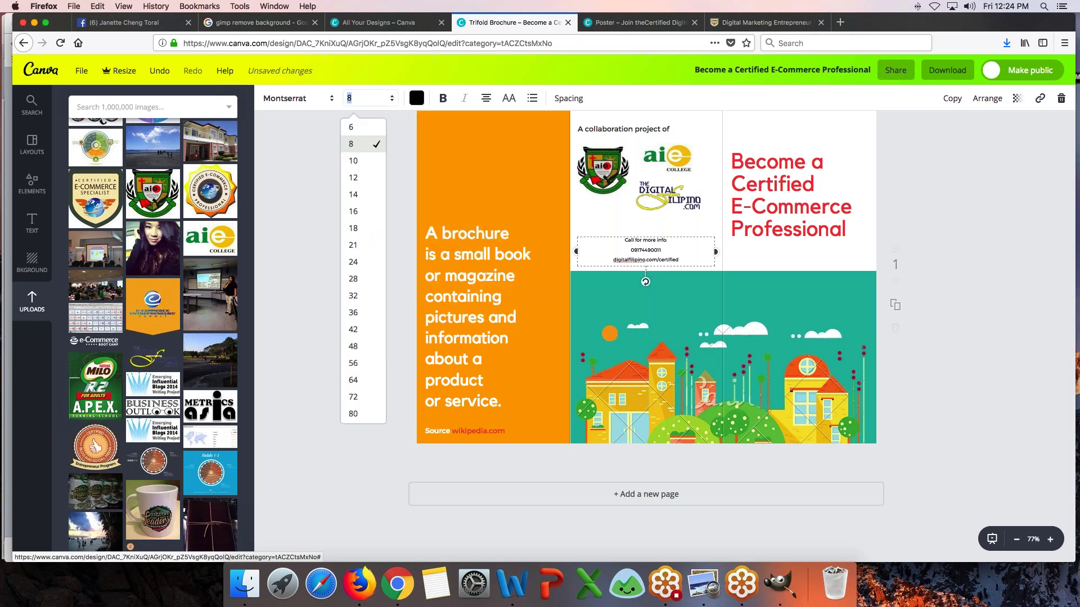
pyautogui.click(360, 161)
# - Nudge the contact text, collaboration heading, three logos and town illustration upward
pyautogui.moveTo(632, 254); pyautogui.dragTo(632, 247)
pyautogui.moveTo(643, 129); pyautogui.dragTo(652, 113)
pyautogui.moveTo(665, 163); pyautogui.dragTo(665, 150)
pyautogui.moveTo(602, 169); pyautogui.dragTo(602, 156)
pyautogui.moveTo(662, 201); pyautogui.dragTo(663, 188)
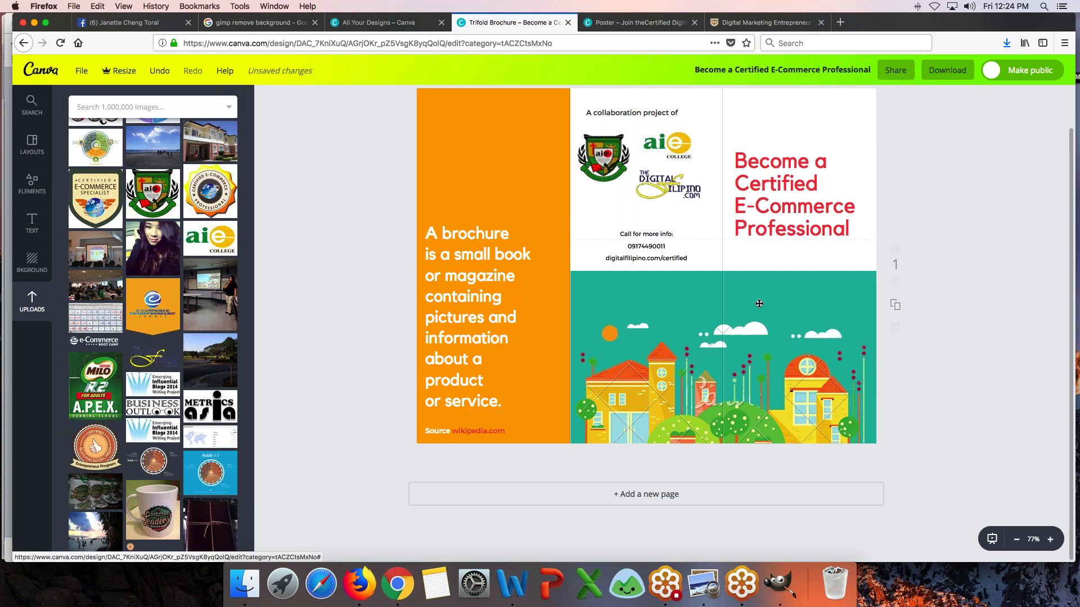
pyautogui.moveTo(697, 293); pyautogui.dragTo(695, 276)
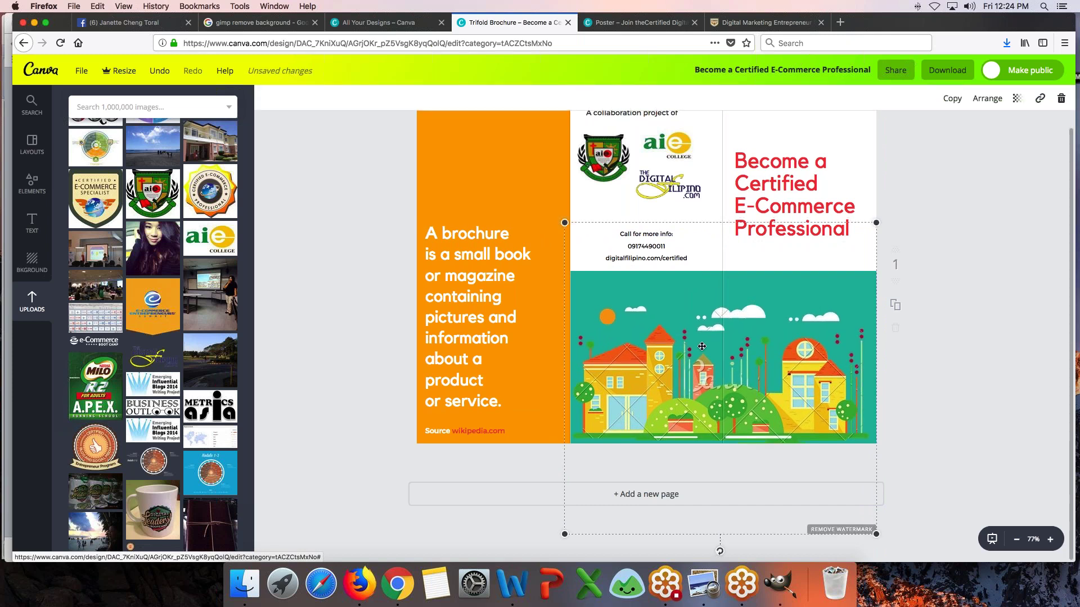
# - Delete the town illustration and add the people photo grid from uploads
pyautogui.press('Delete')
pyautogui.scroll(1, 153, 296)
pyautogui.scroll(5, 153, 295)
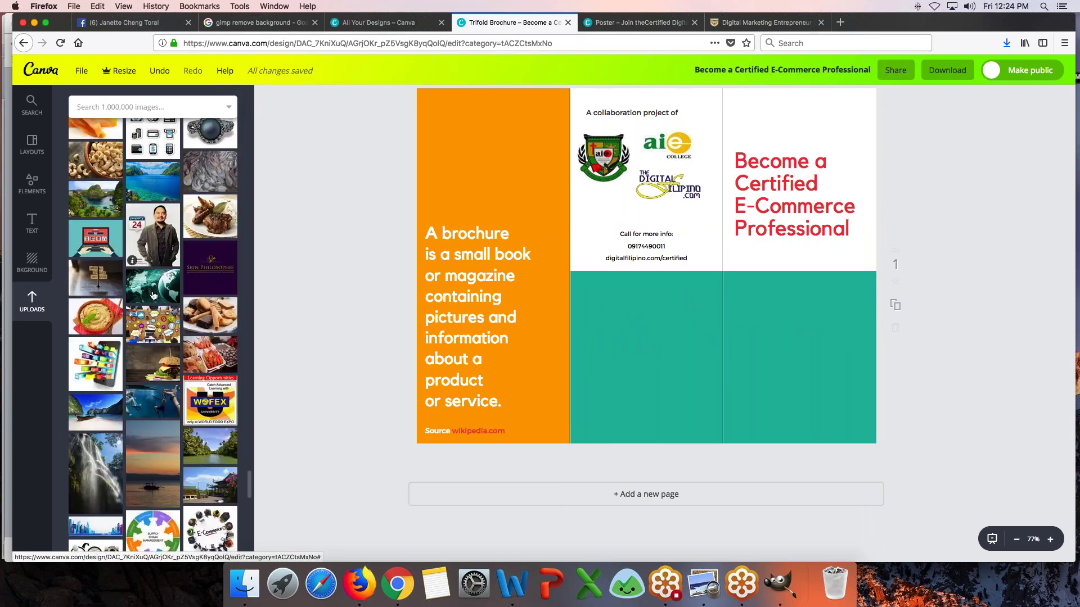
pyautogui.scroll(6, 153, 295)
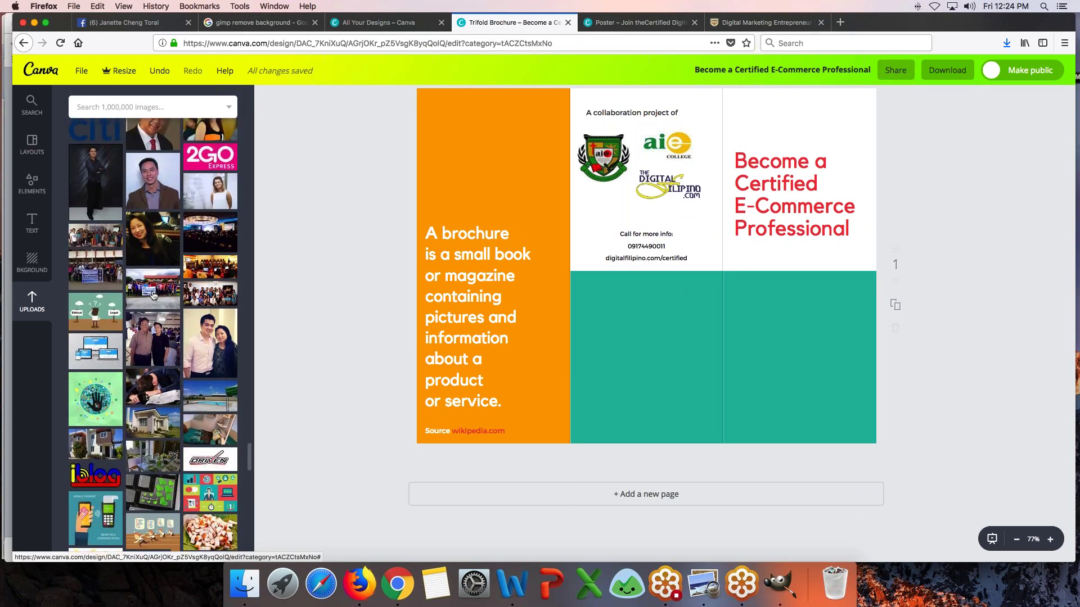
pyautogui.scroll(6, 153, 295)
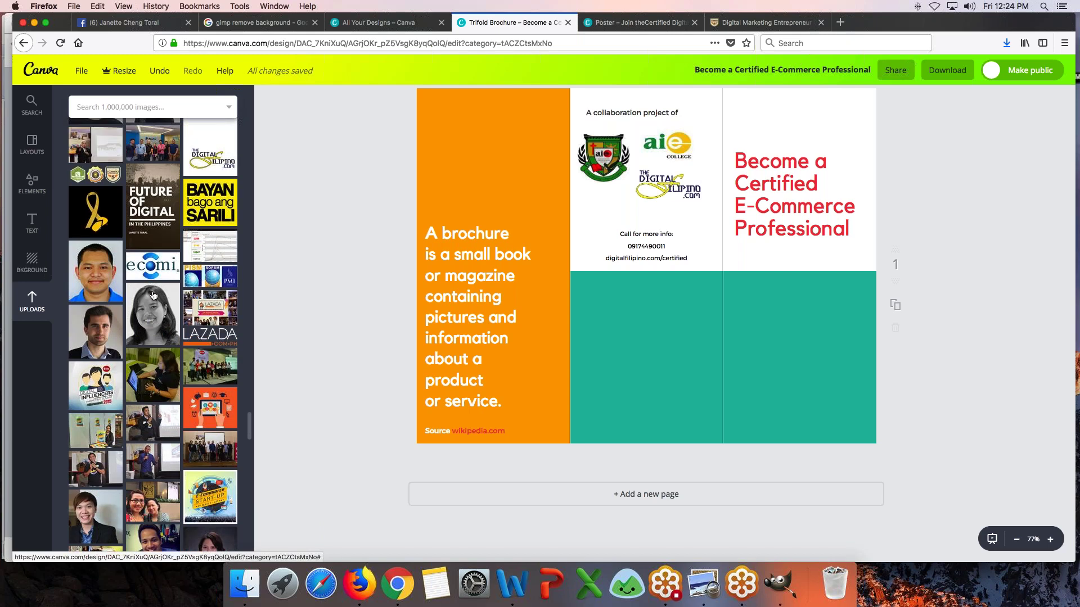
pyautogui.scroll(-8, 153, 295)
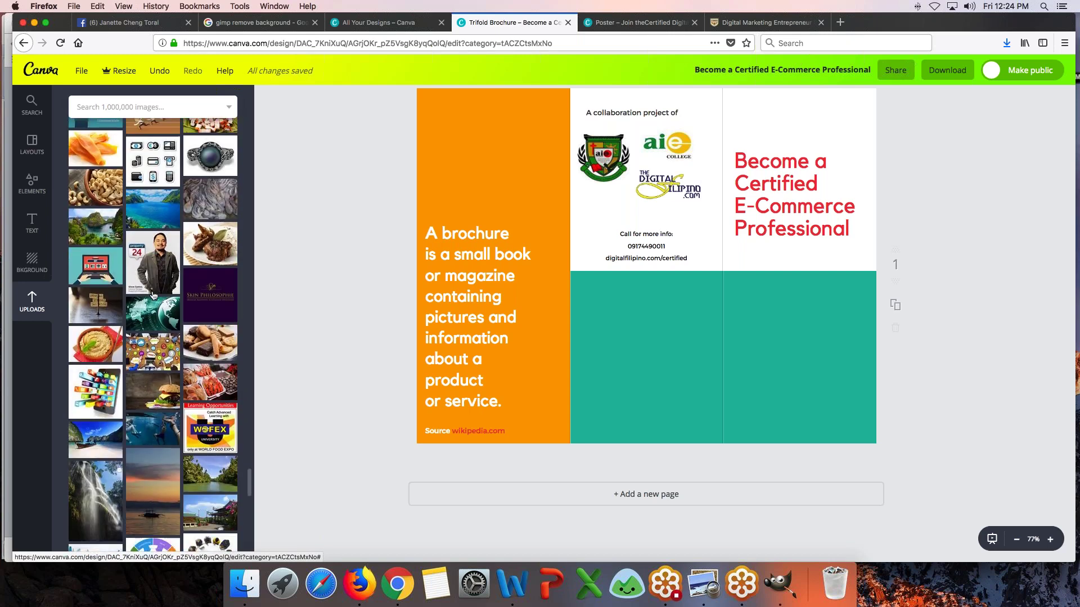
pyautogui.scroll(-6, 153, 295)
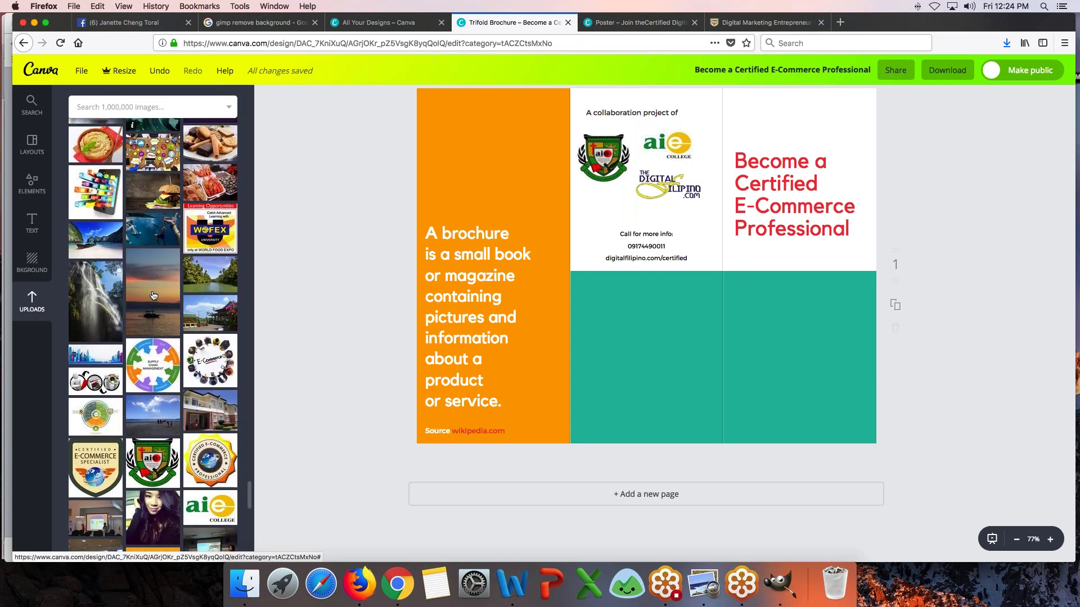
pyautogui.scroll(-1, 152, 295)
pyautogui.scroll(-10, 153, 295)
pyautogui.scroll(10, 153, 295)
pyautogui.scroll(10, 153, 296)
pyautogui.scroll(10, 153, 295)
pyautogui.scroll(10, 153, 295)
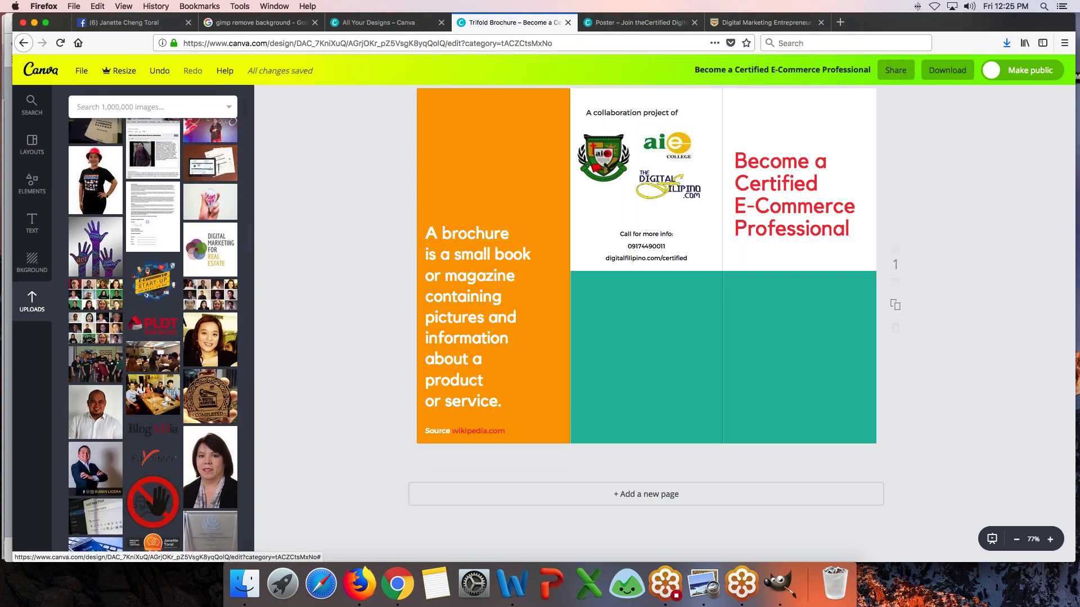
pyautogui.click(96, 294)
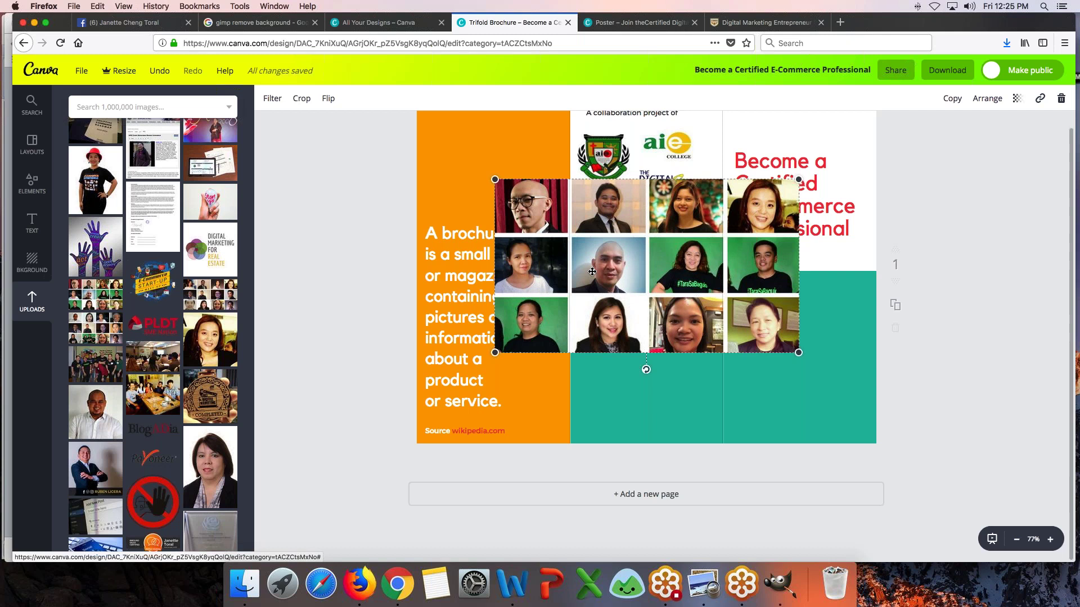
# - Delete the people photo grid and start an image library search
pyautogui.press('Delete')
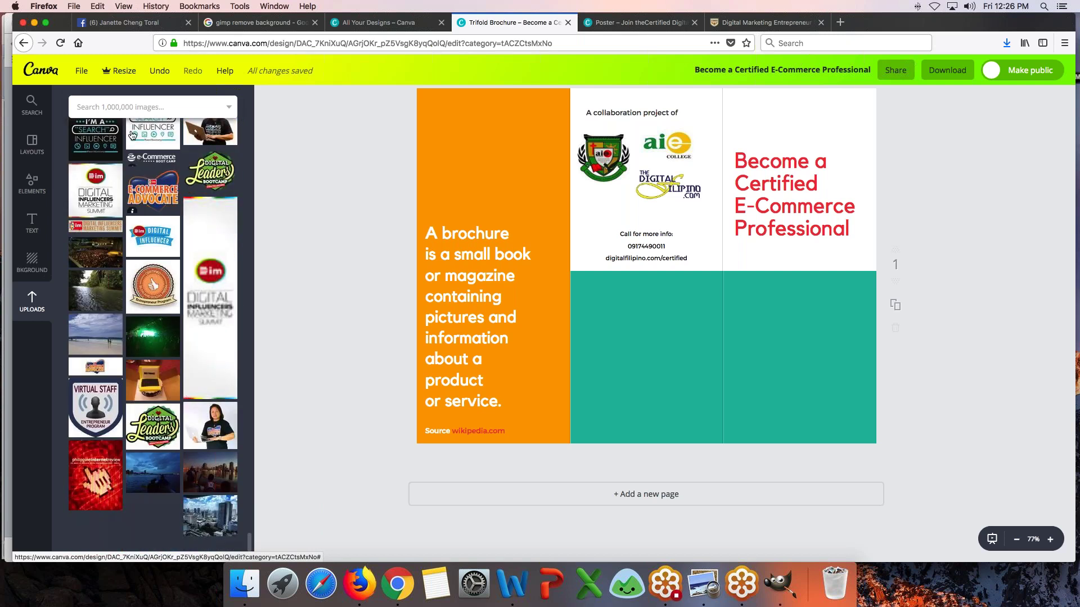
pyautogui.click(134, 104)
# - Search images for 'economy', browse the results, then search 'e-commerce' instead
pyautogui.write('economy')
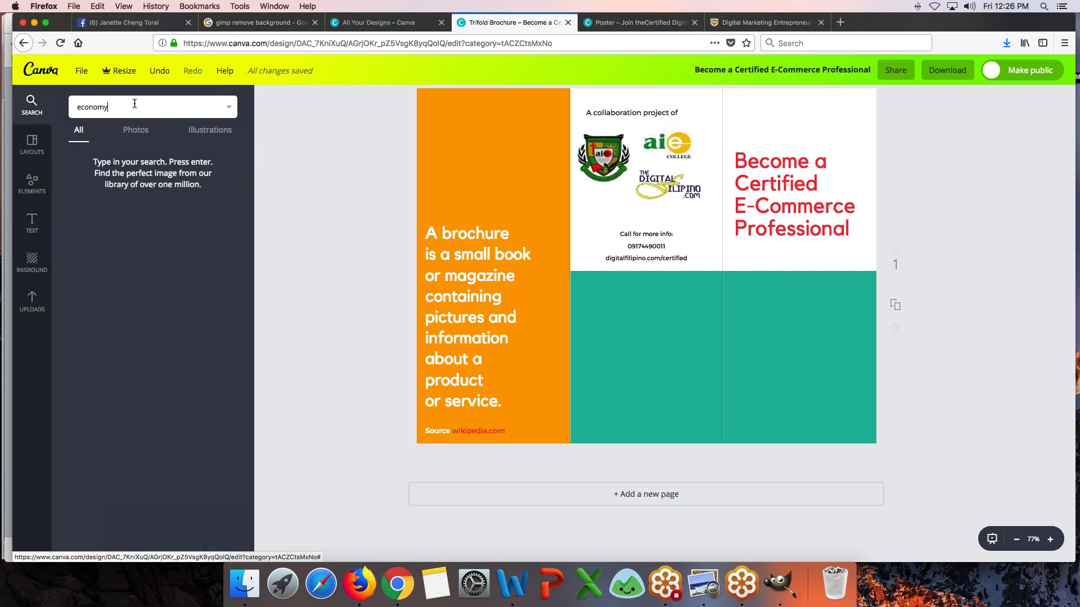
pyautogui.press('Return')
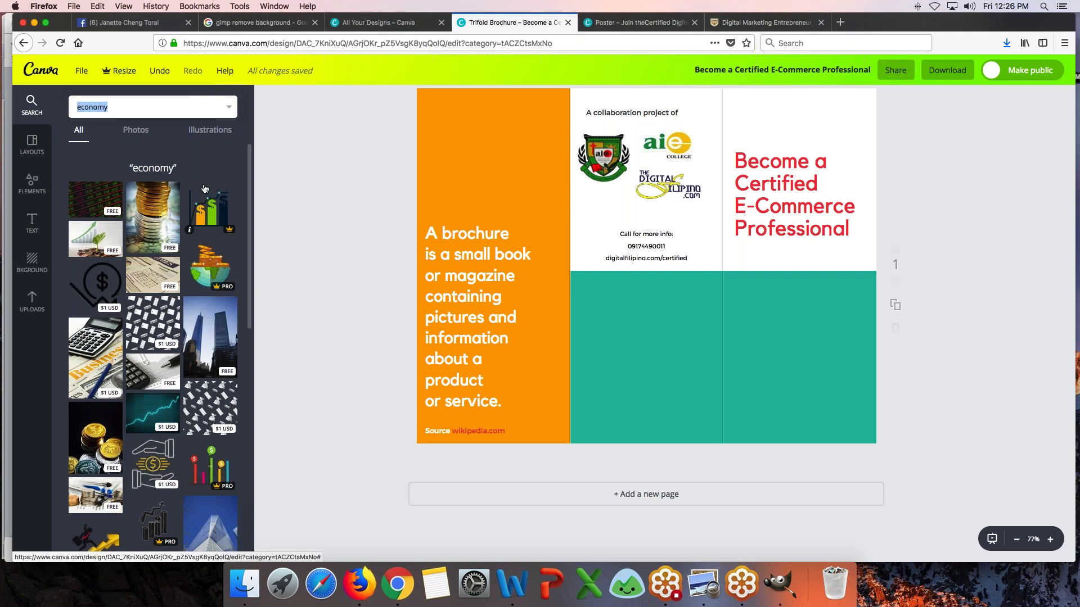
pyautogui.scroll(-3, 208, 393)
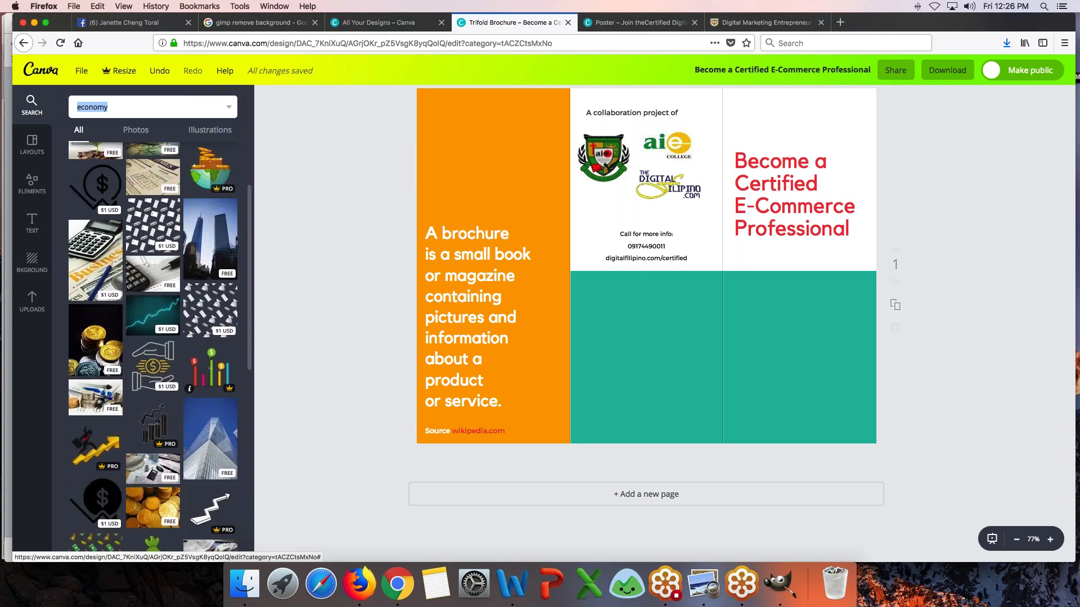
pyautogui.scroll(-3, 208, 365)
pyautogui.scroll(-3, 151, 533)
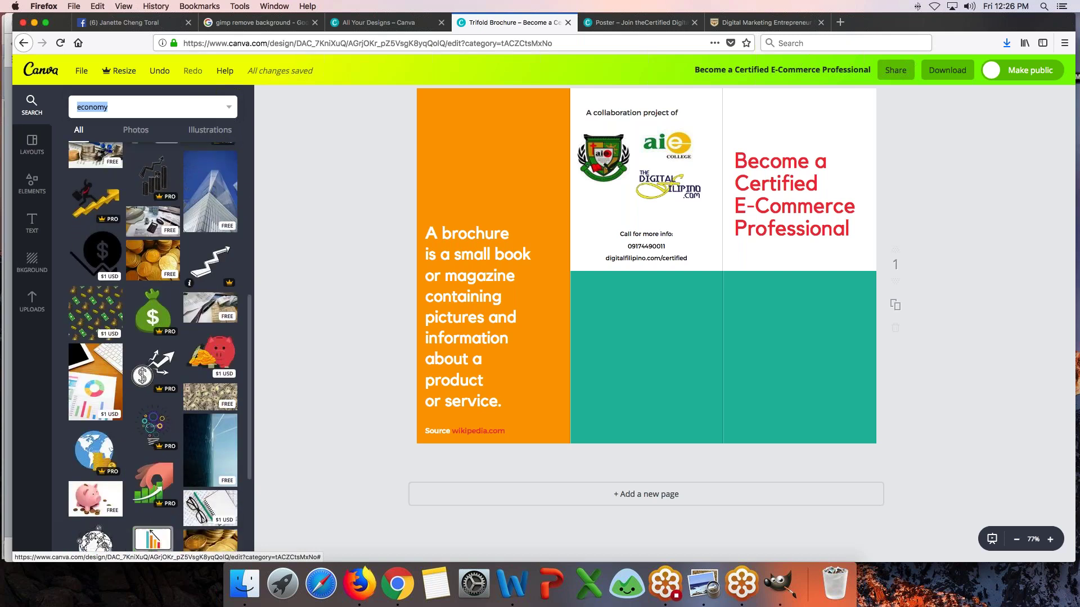
pyautogui.scroll(-1, 151, 533)
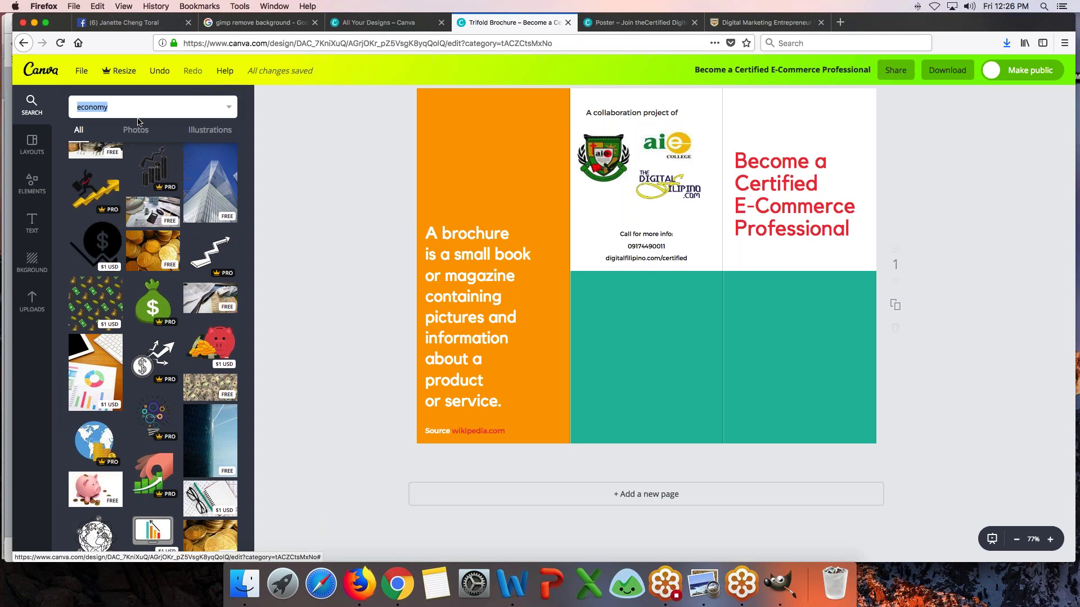
pyautogui.write('e-commerce')
pyautogui.press('Return')
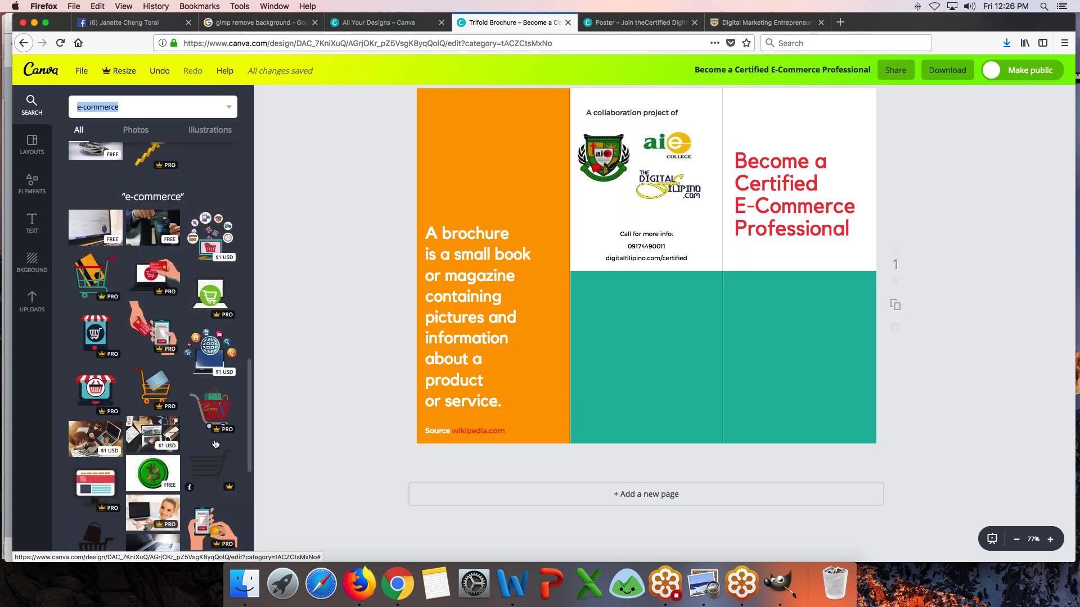
# - Add the e-commerce icons graphic and size it to fit the right teal panel
pyautogui.click(215, 235)
pyautogui.moveTo(604, 223); pyautogui.dragTo(665, 244)
pyautogui.moveTo(538, 118); pyautogui.dragTo(663, 299)
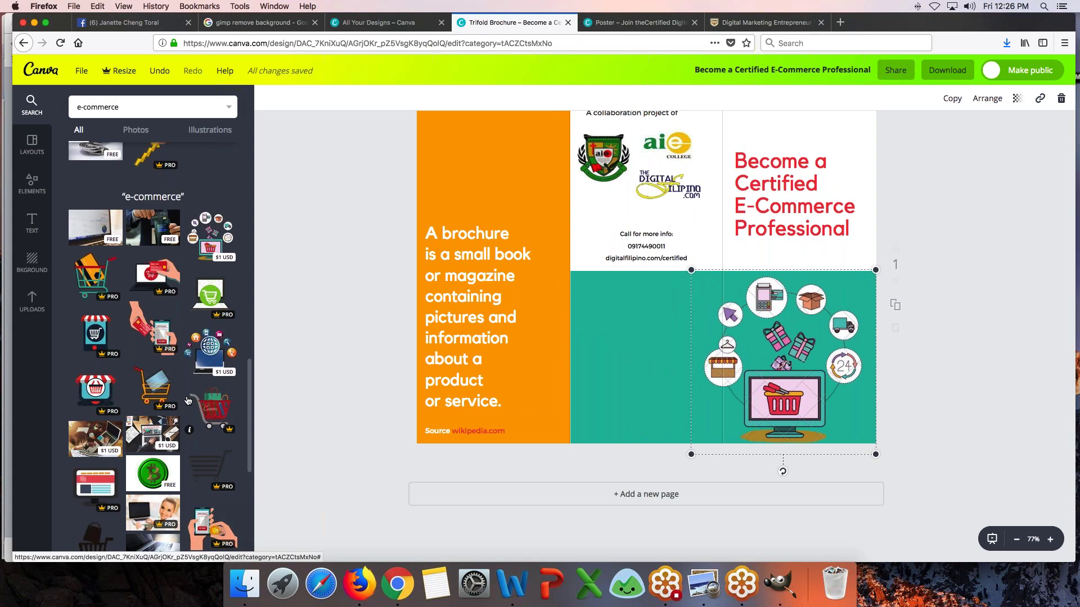
# - Add the hand-with-phone payment graphic, shrink it and place it in the middle teal panel
pyautogui.scroll(-5, 188, 400)
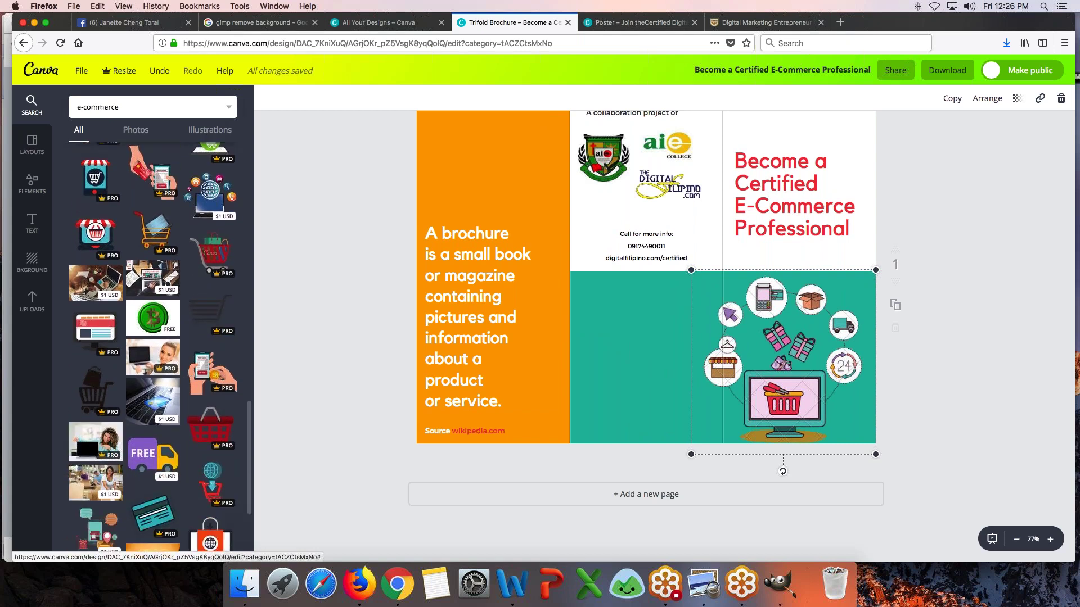
pyautogui.click(232, 372)
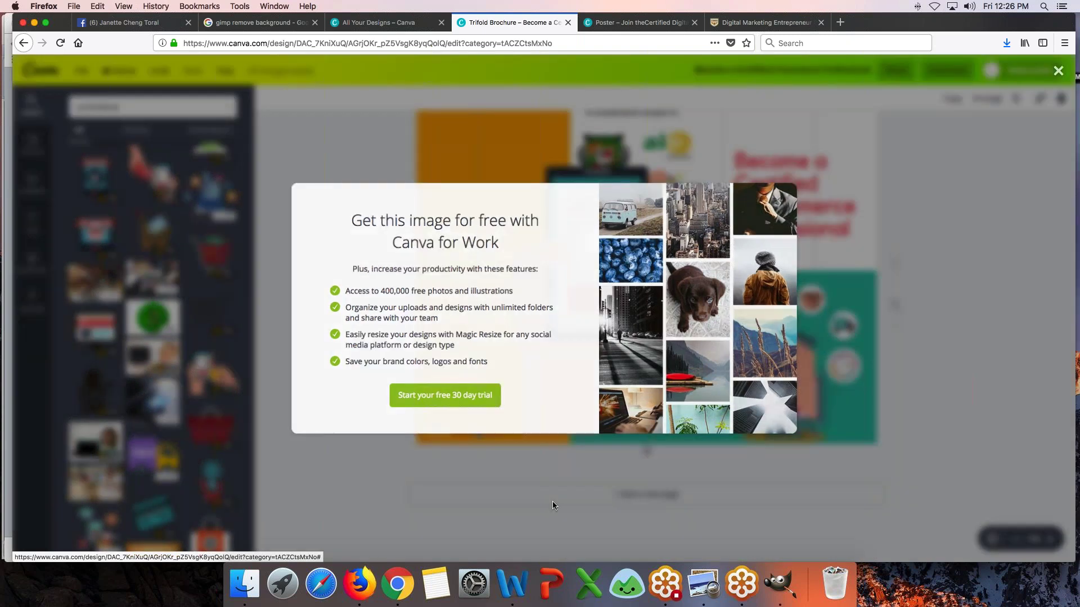
pyautogui.click(553, 502)
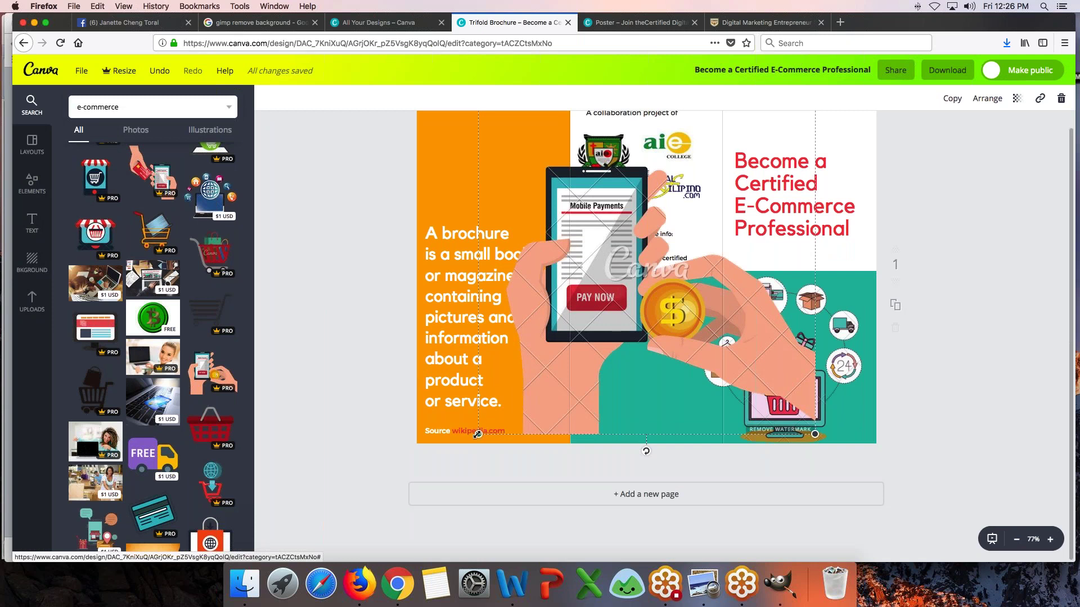
pyautogui.moveTo(479, 433); pyautogui.dragTo(656, 256)
pyautogui.moveTo(709, 148); pyautogui.dragTo(625, 325)
pyautogui.moveTo(731, 276); pyautogui.dragTo(697, 308)
pyautogui.moveTo(634, 385); pyautogui.dragTo(639, 386)
# - Shrink the e-commerce icon-circle illustration slightly
pyautogui.click(795, 402)
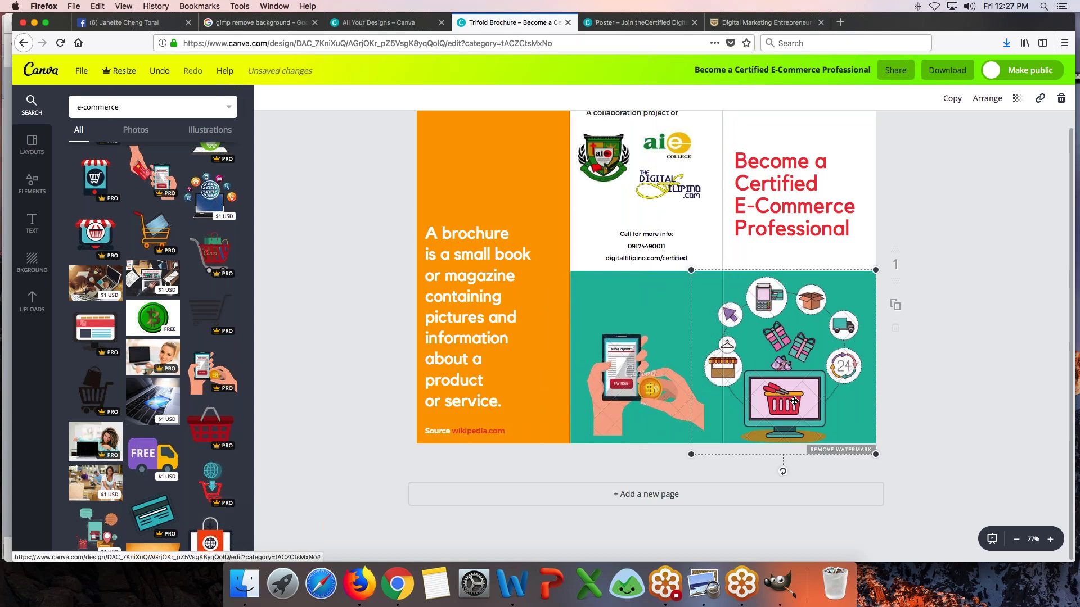
pyautogui.moveTo(691, 270); pyautogui.dragTo(700, 276)
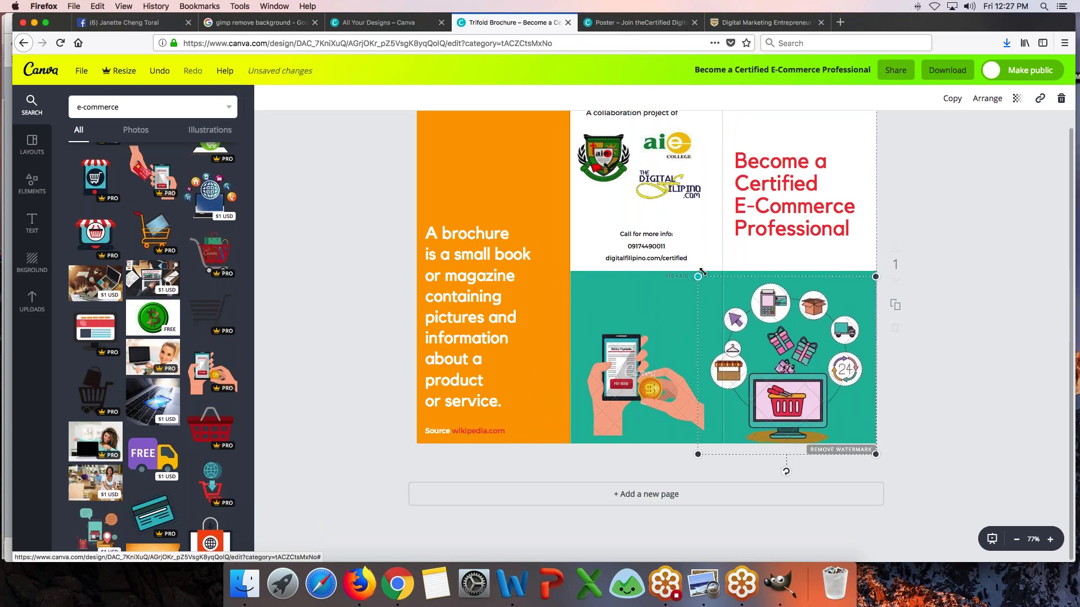
pyautogui.click(641, 365)
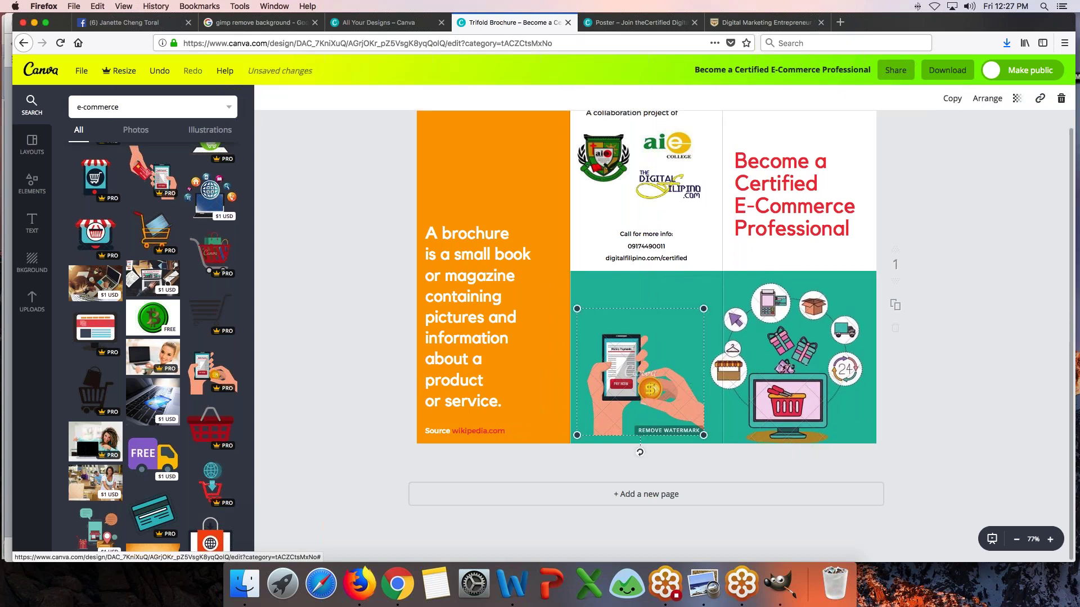
pyautogui.scroll(-5, 192, 388)
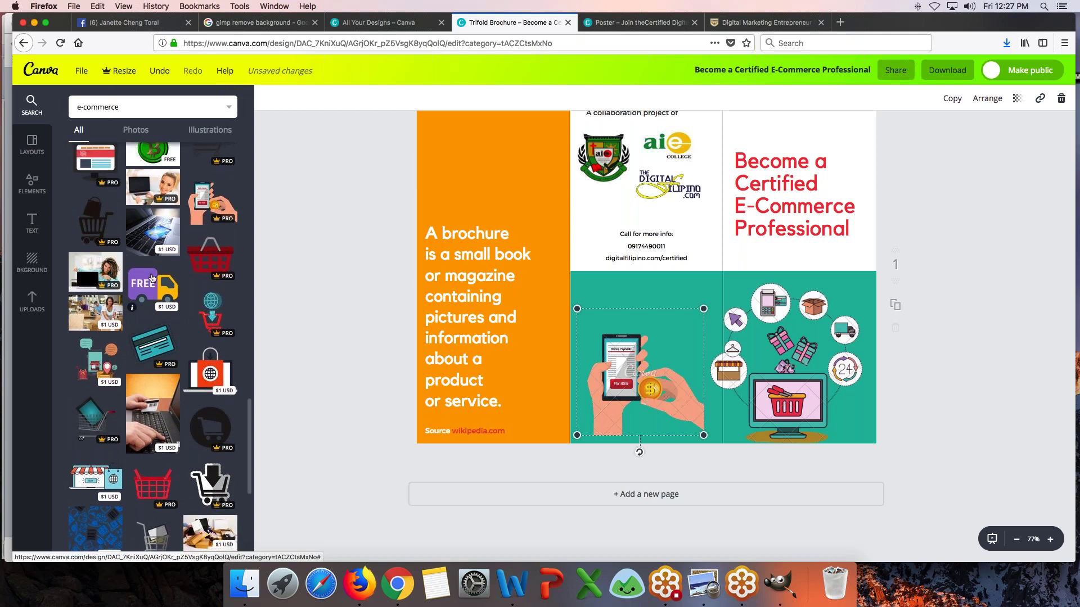
# - Add the FREE delivery truck above a smaller, lowered hand-with-phone graphic in the middle panel
pyautogui.click(152, 285)
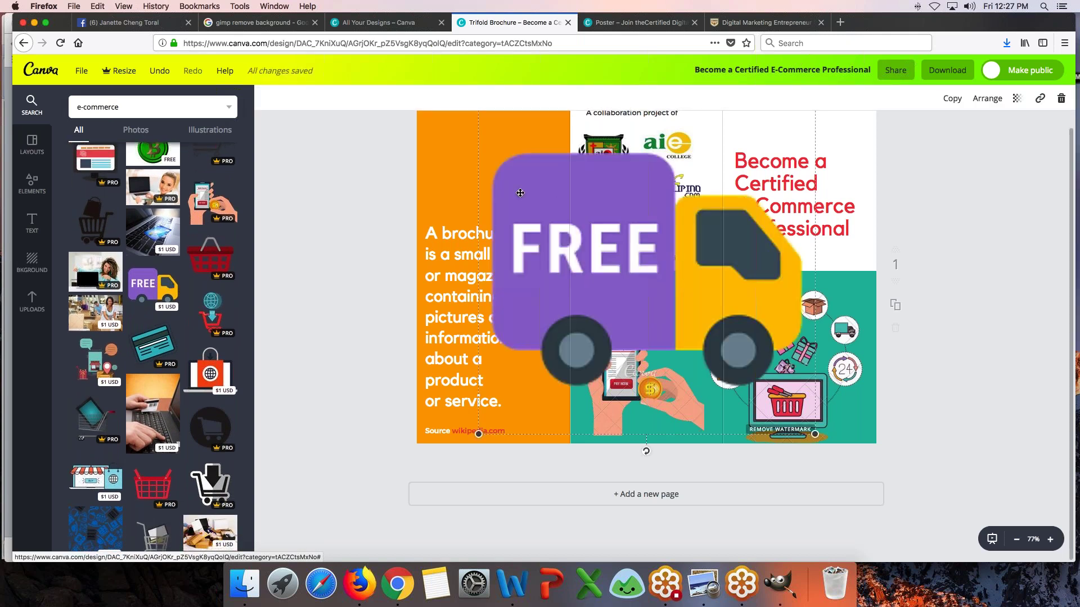
pyautogui.moveTo(478, 434); pyautogui.dragTo(698, 233)
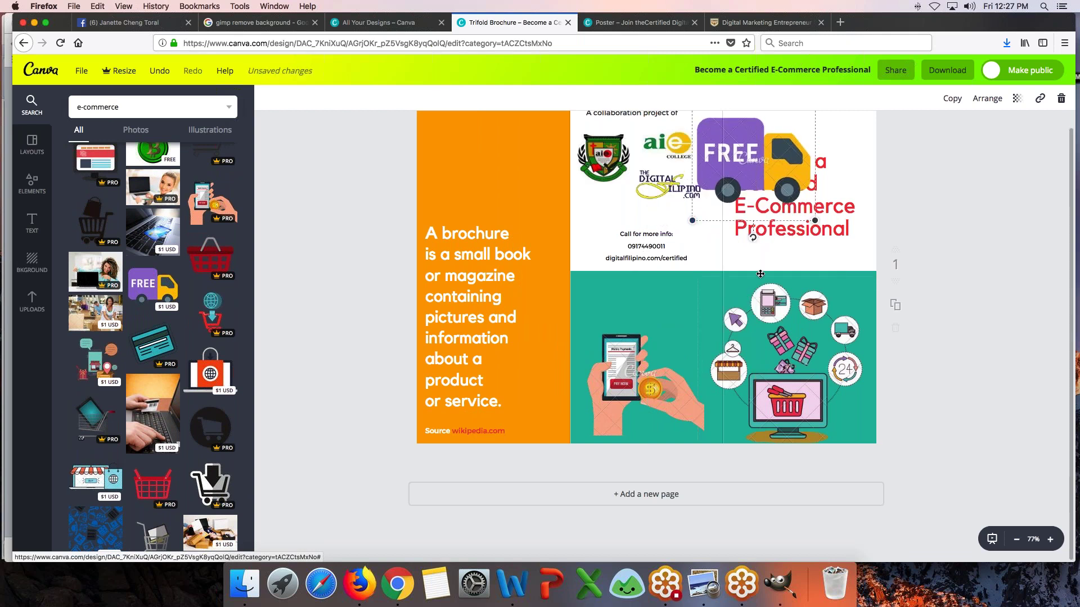
pyautogui.moveTo(752, 211); pyautogui.dragTo(661, 307)
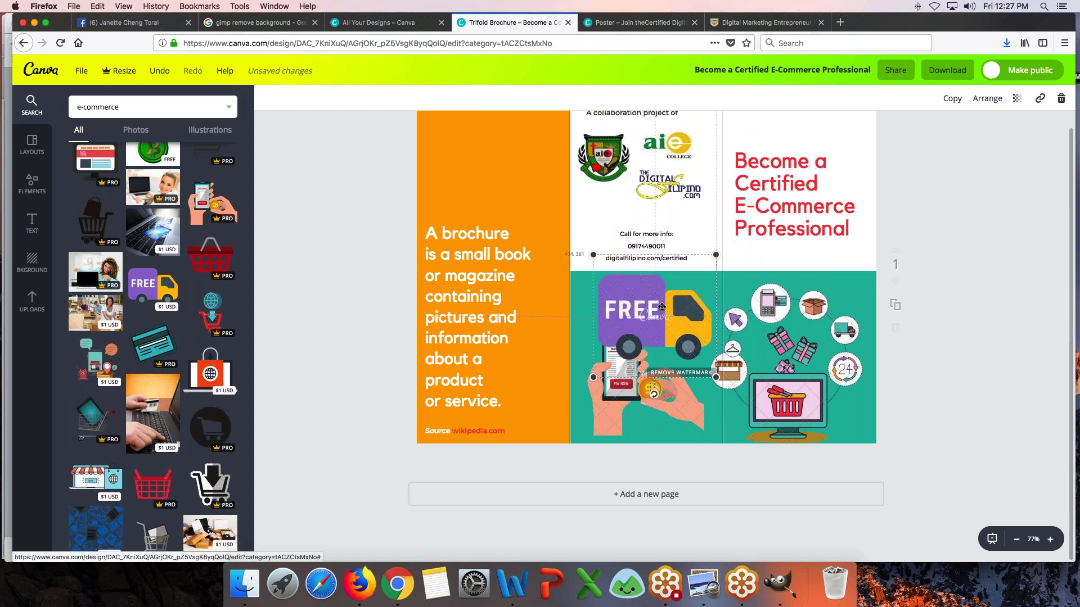
pyautogui.moveTo(593, 255); pyautogui.dragTo(600, 262)
pyautogui.moveTo(642, 410); pyautogui.dragTo(645, 460)
pyautogui.moveTo(709, 317); pyautogui.dragTo(675, 352)
pyautogui.moveTo(650, 306); pyautogui.dragTo(626, 302)
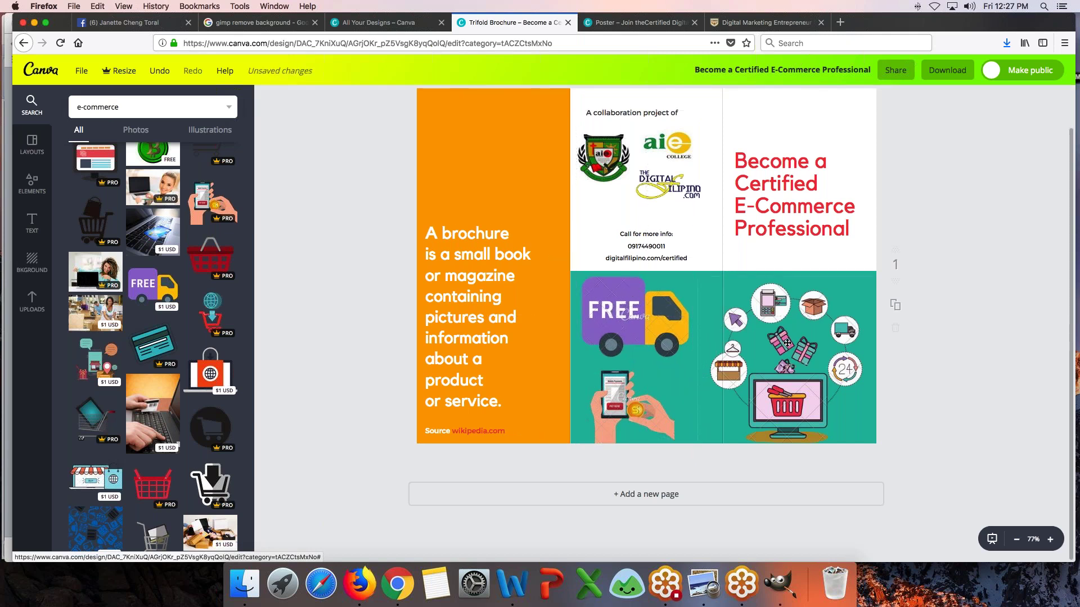
# - Delete both the FREE truck and the hand-with-phone graphics
pyautogui.click(654, 321)
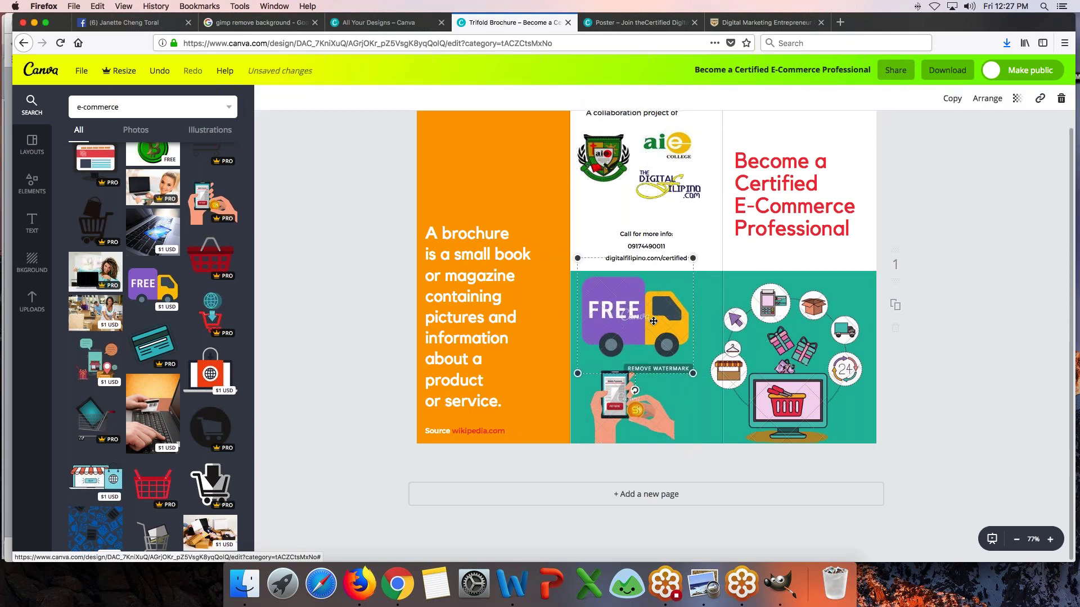
pyautogui.press('Delete')
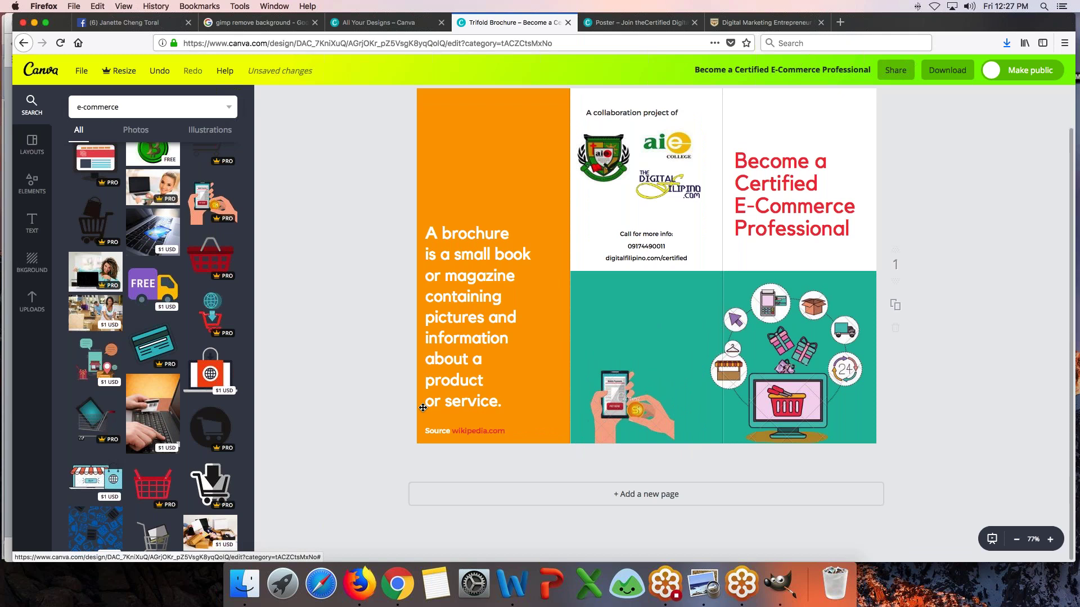
pyautogui.click(635, 404)
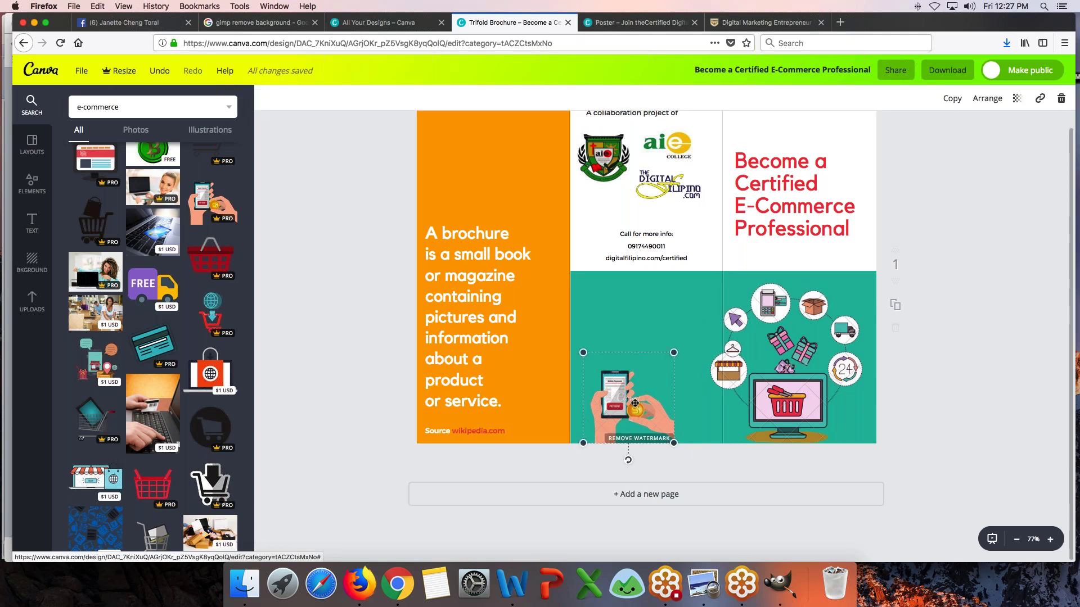
pyautogui.press('Delete')
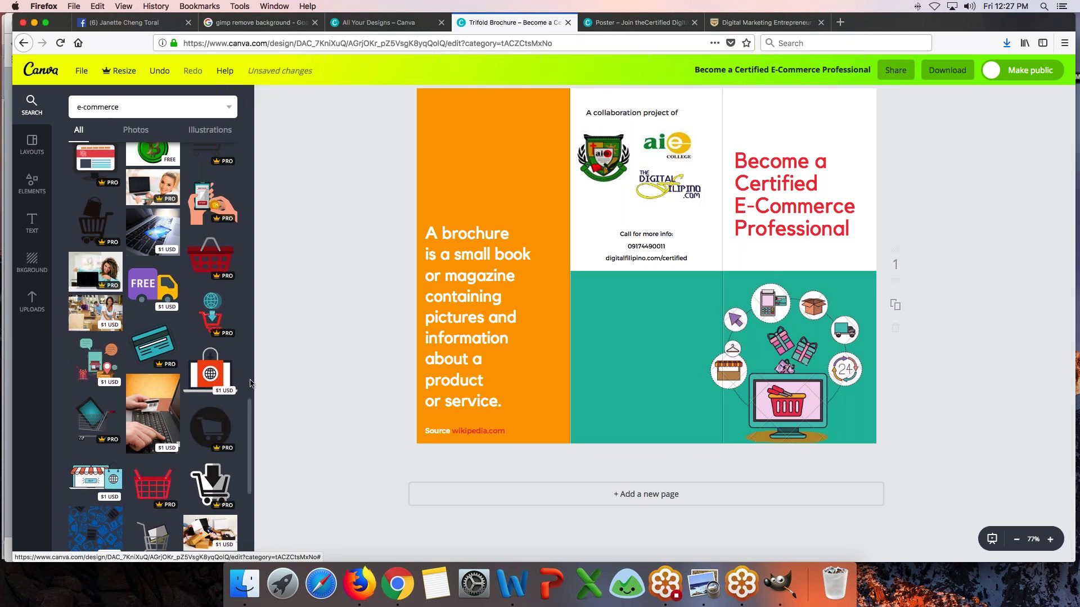
pyautogui.scroll(-2, 250, 387)
pyautogui.scroll(-6, 251, 383)
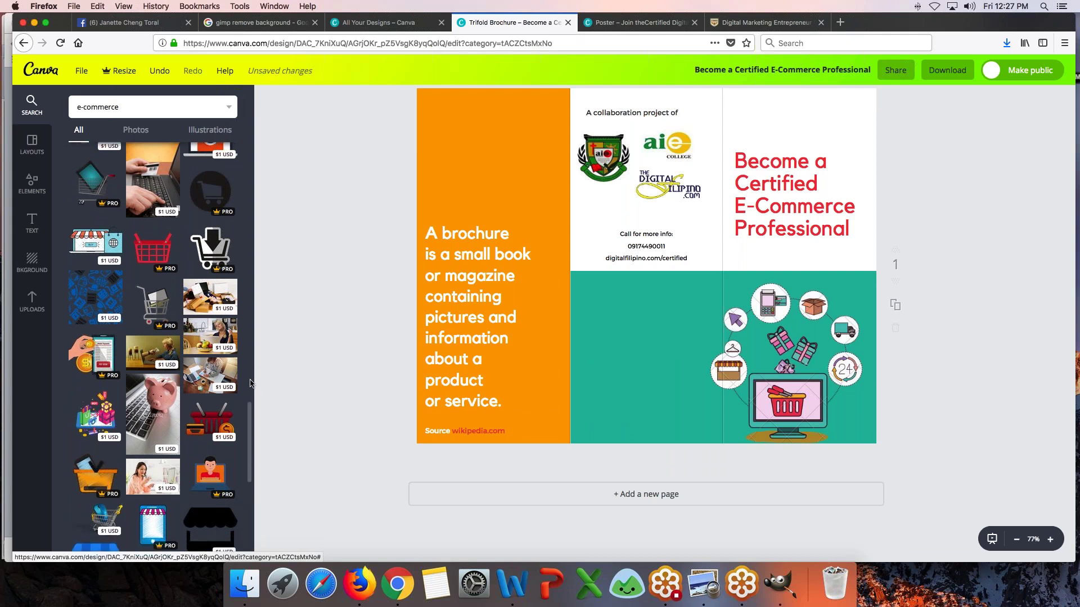
pyautogui.scroll(-10, 250, 383)
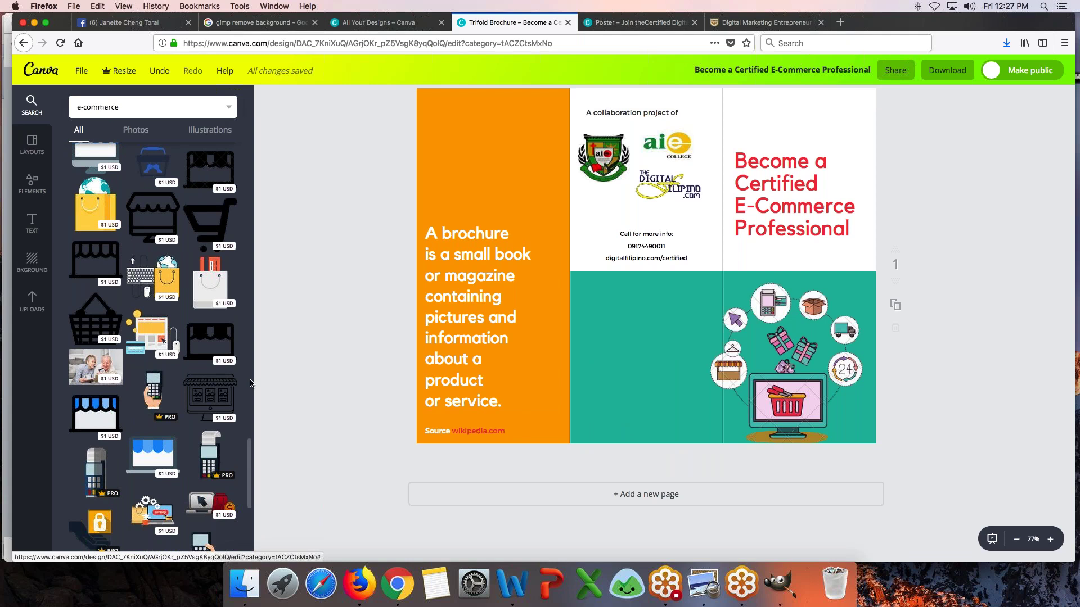
# - Add the web-shop illustration, shrink it, and position it inside the middle teal panel
pyautogui.click(151, 336)
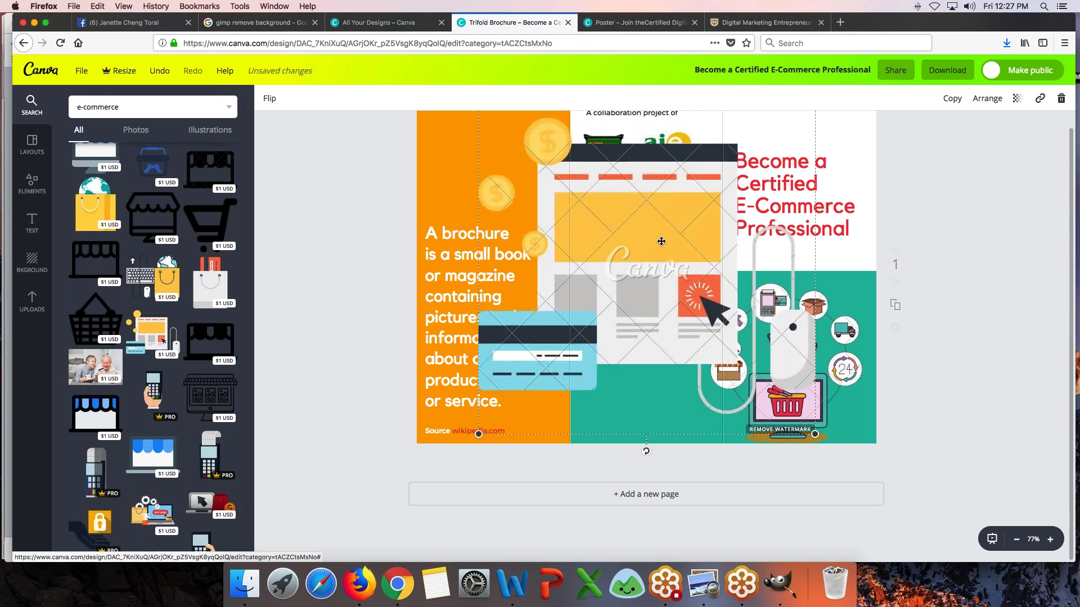
pyautogui.moveTo(504, 419); pyautogui.dragTo(640, 246)
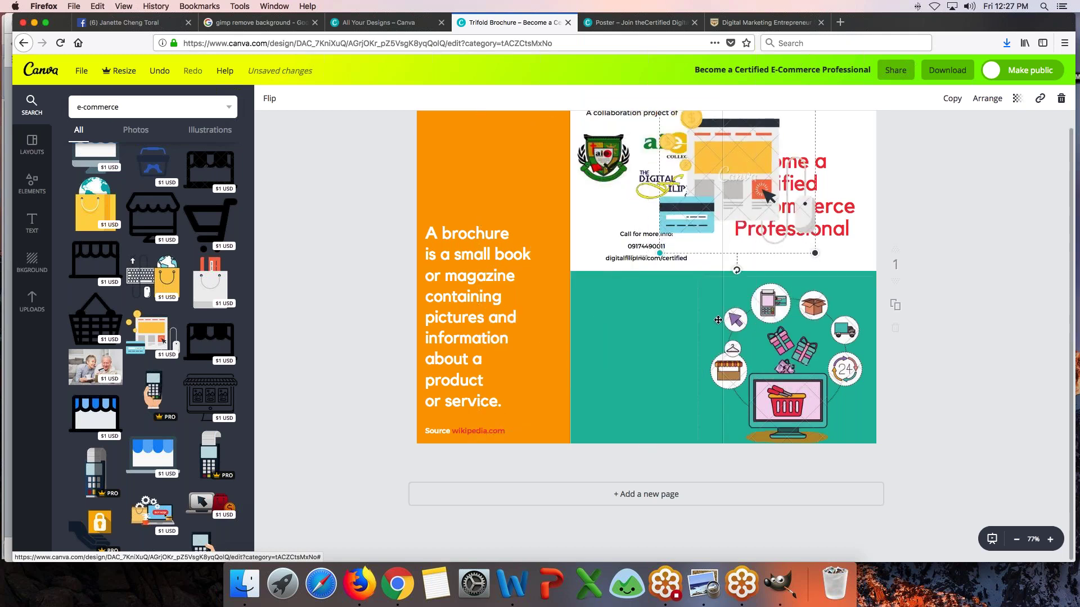
pyautogui.moveTo(724, 167); pyautogui.dragTo(641, 338)
pyautogui.moveTo(731, 282); pyautogui.dragTo(692, 320)
pyautogui.moveTo(671, 405); pyautogui.dragTo(668, 367)
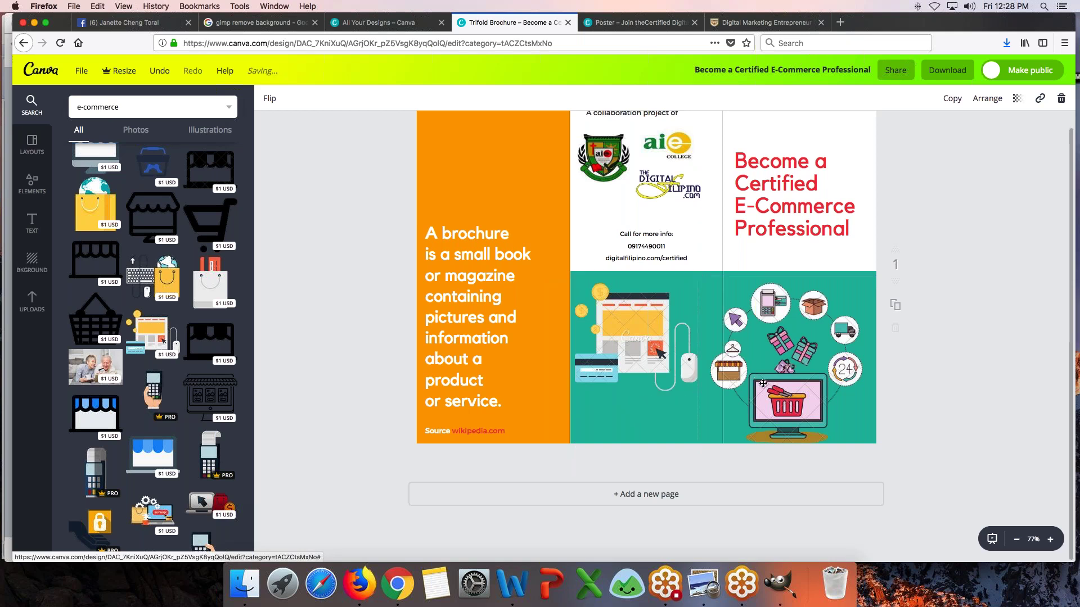
# - Shrink the right-panel shopping graphic and resize the web-shop illustration to 344 x 344 to match
pyautogui.click(738, 416)
pyautogui.moveTo(698, 455); pyautogui.dragTo(712, 441)
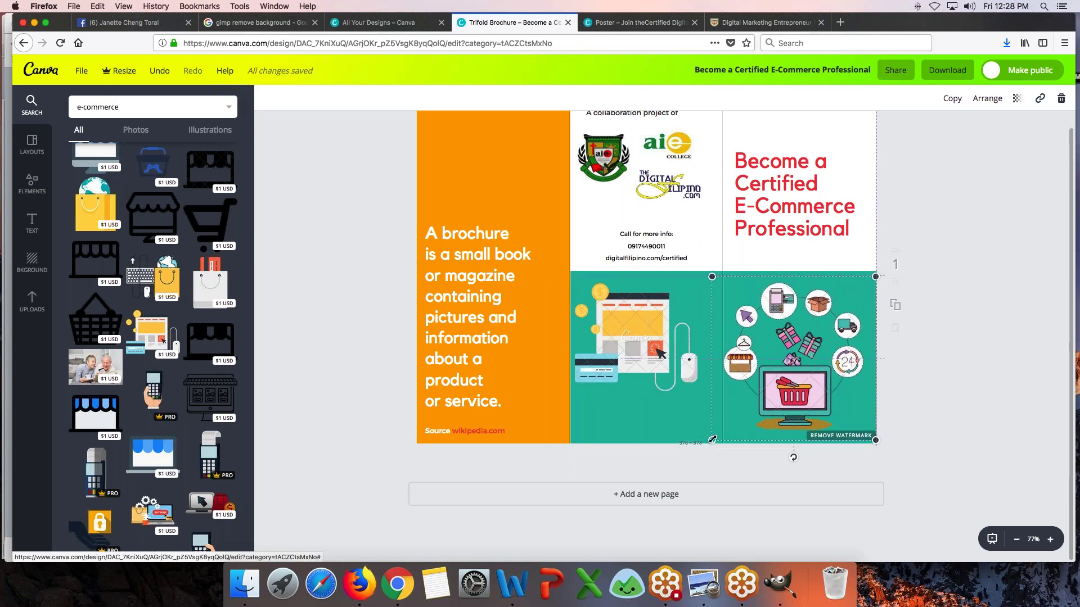
pyautogui.click(621, 372)
pyautogui.moveTo(698, 398); pyautogui.dragTo(724, 426)
pyautogui.moveTo(629, 360); pyautogui.dragTo(629, 371)
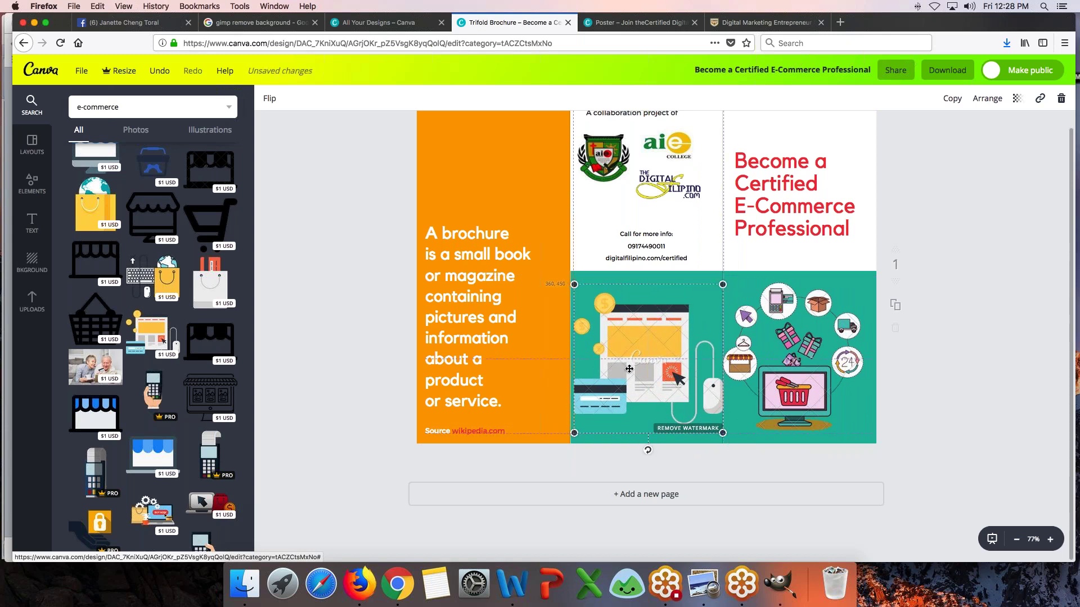
pyautogui.click(333, 387)
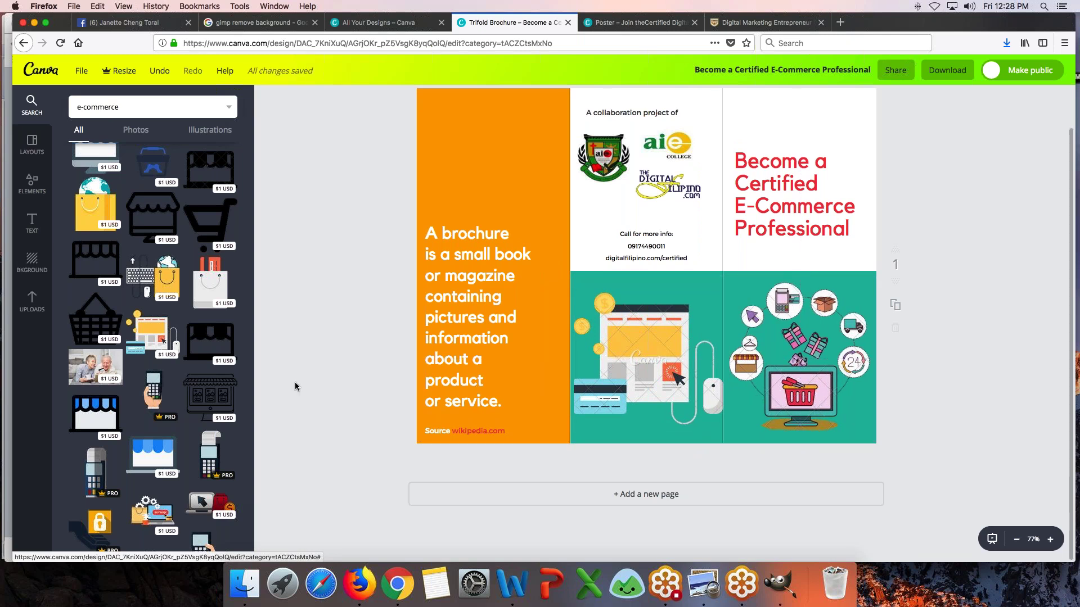
pyautogui.scroll(2, 294, 386)
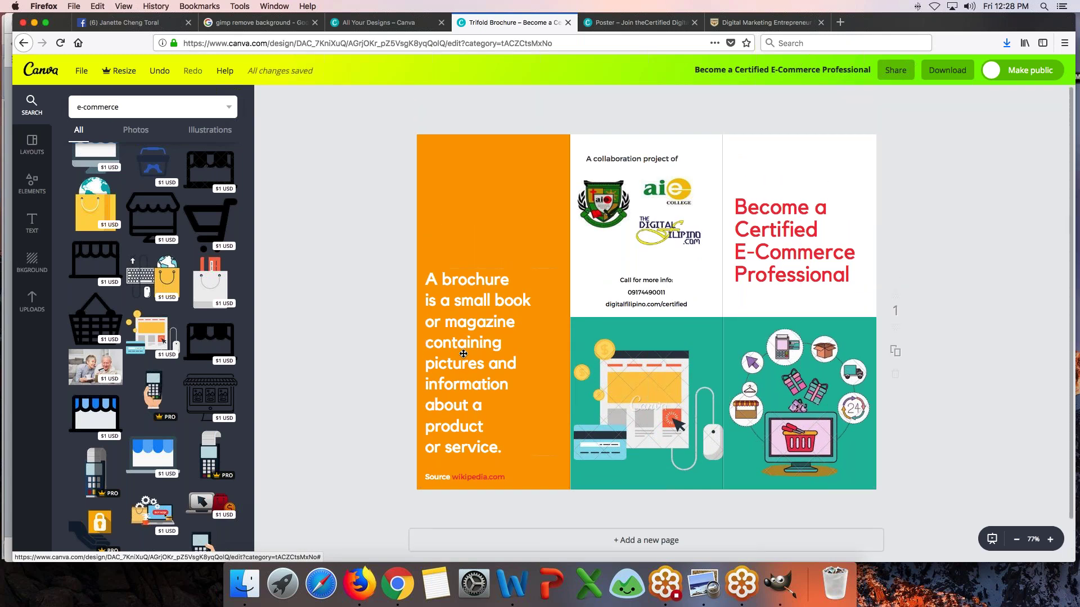
# - Replace the orange panel paragraph with 'An 11-month certification program that requires students to'
pyautogui.click(470, 352)
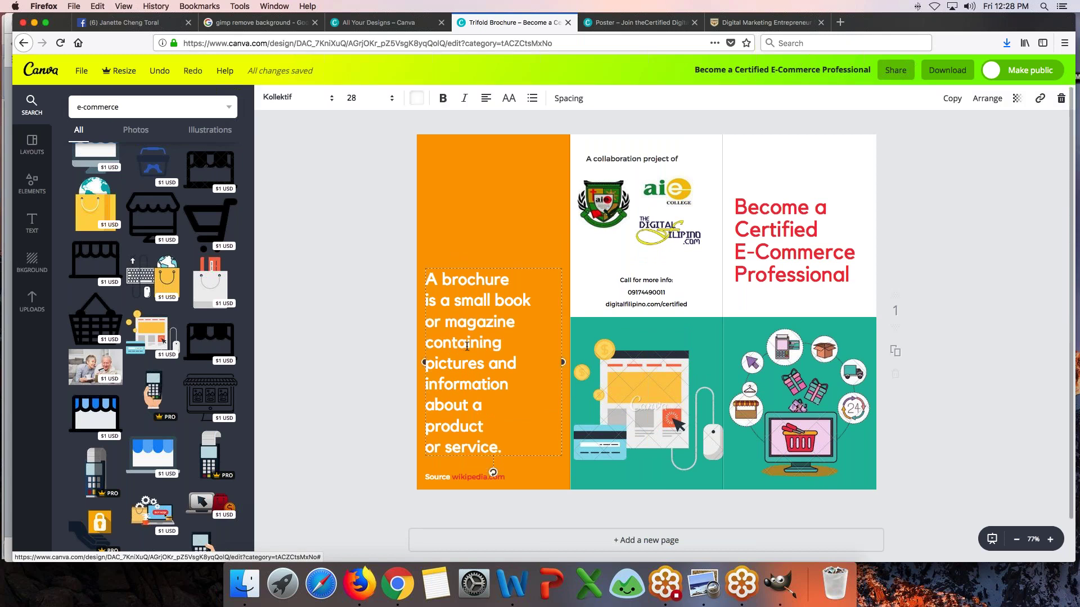
pyautogui.click(519, 300)
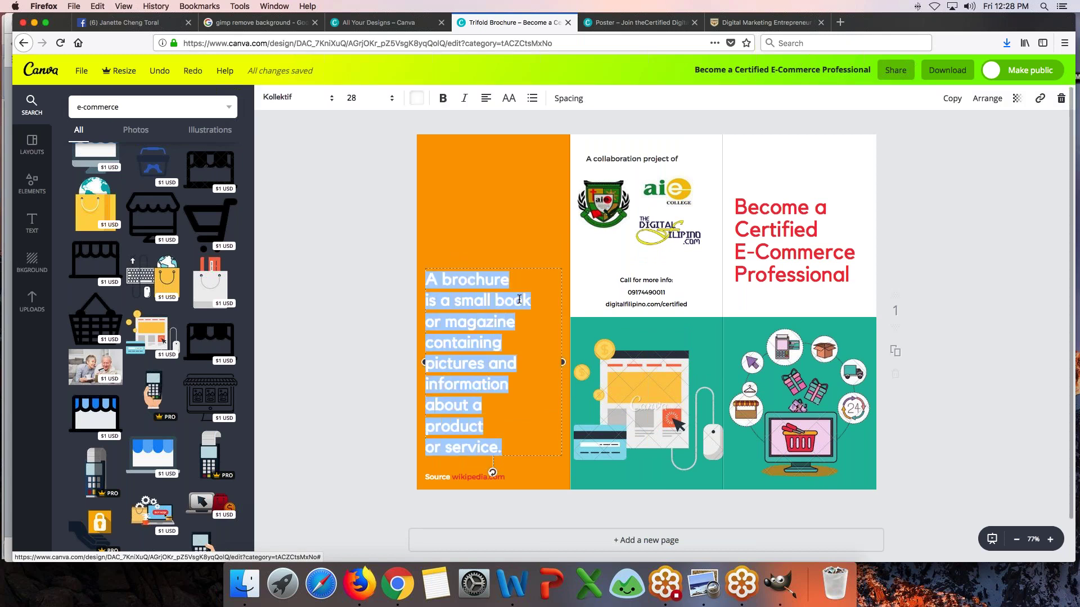
pyautogui.write('An 11-month certifi')
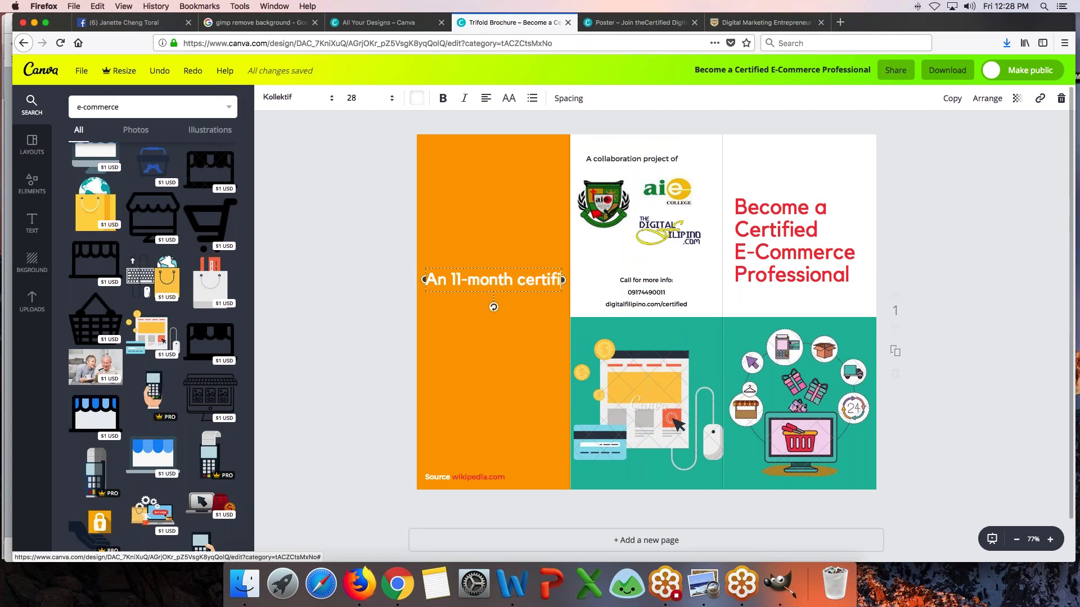
pyautogui.write('cation program that requires stud')
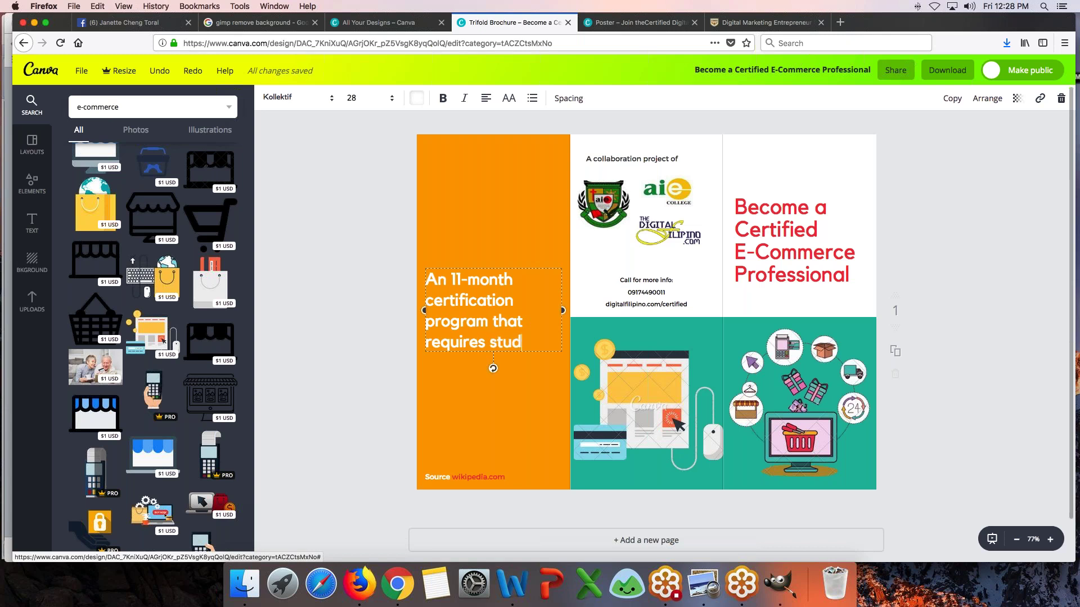
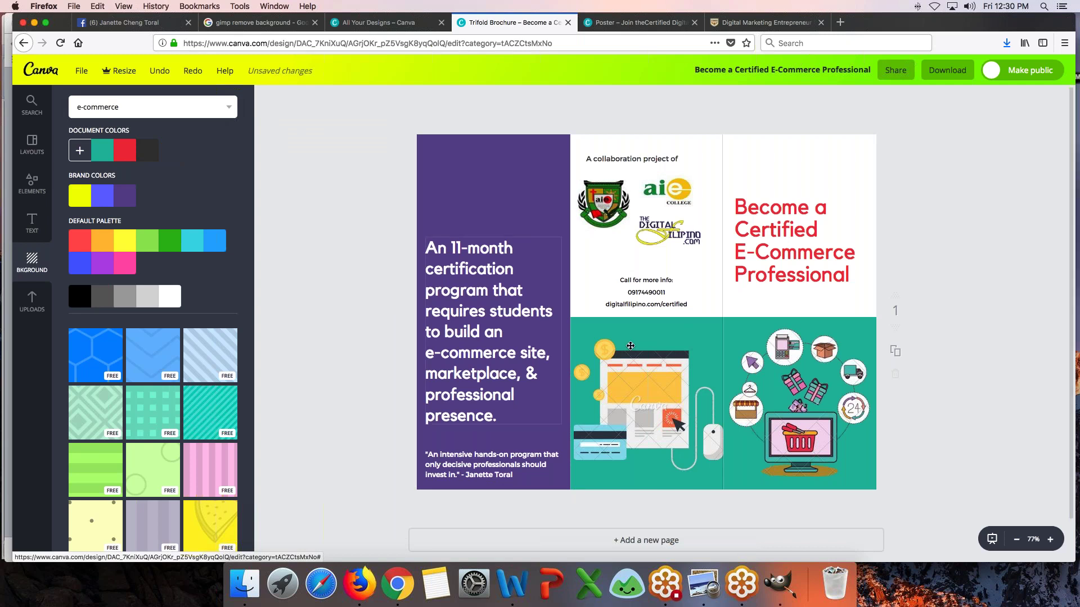
# - Turn the teal illustration panel blue and nudge the collaboration text and Digital Filipino logo into place
pyautogui.click(689, 322)
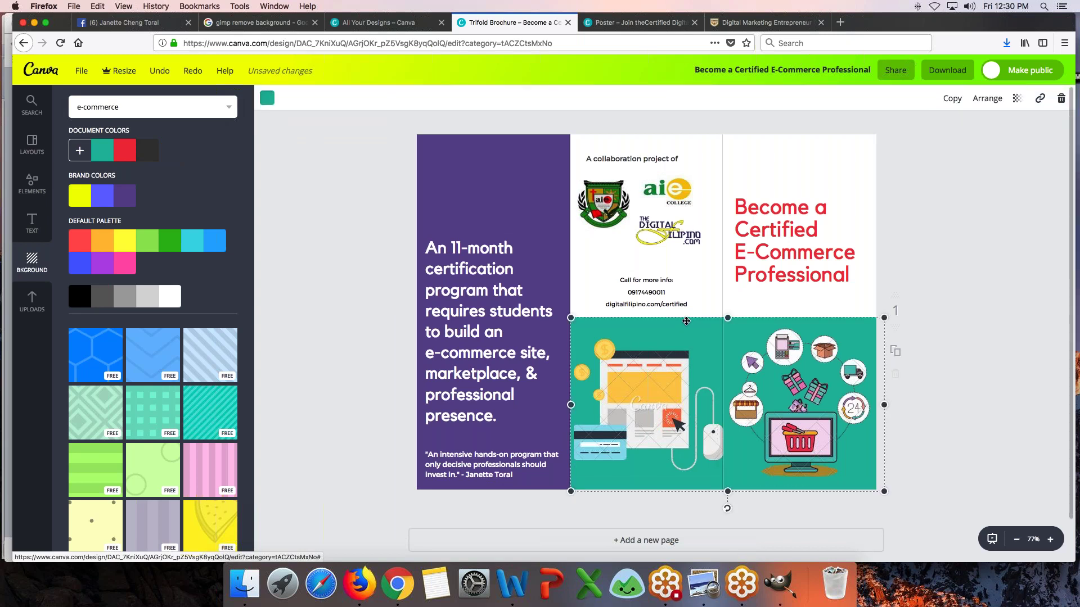
pyautogui.click(267, 98)
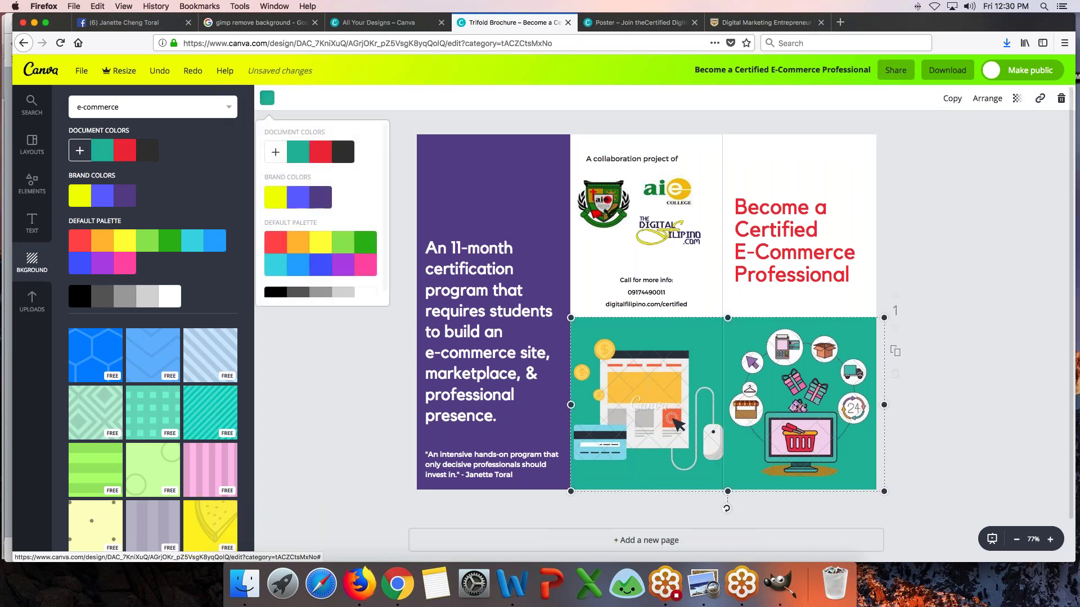
pyautogui.click(299, 197)
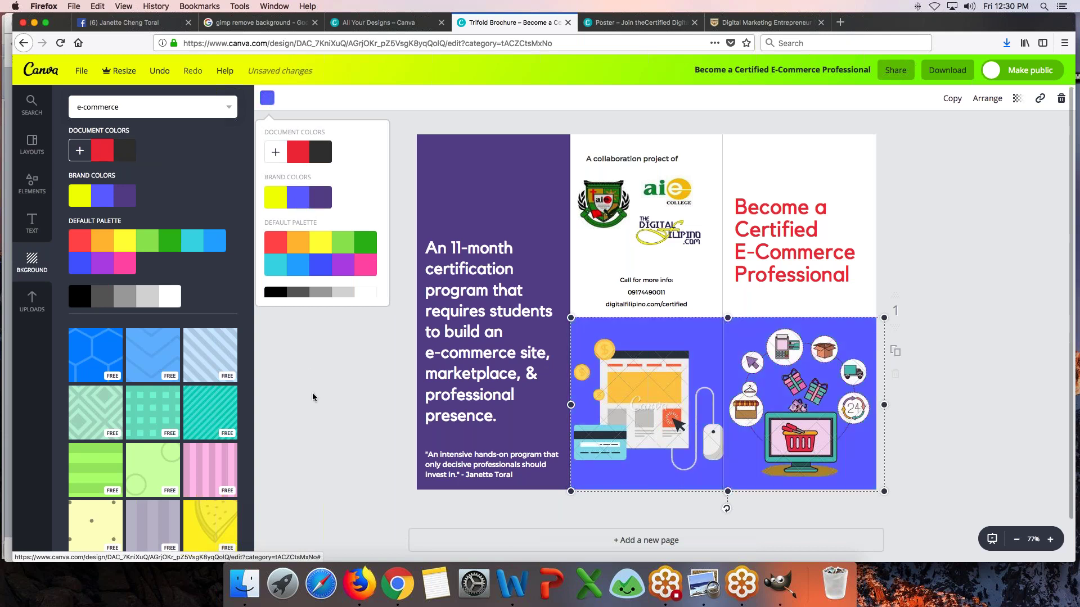
pyautogui.click(315, 413)
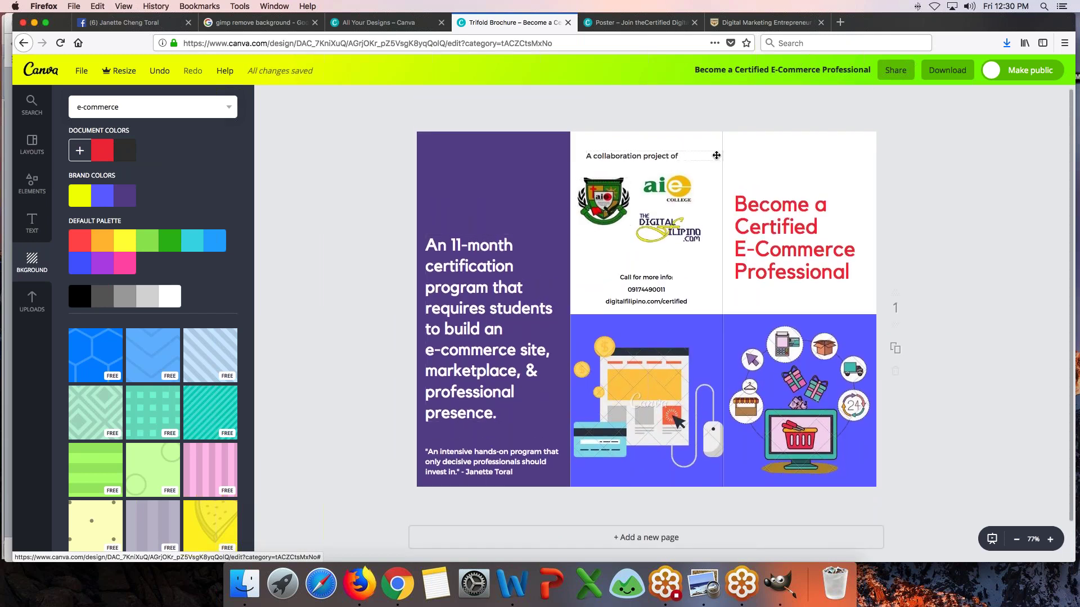
pyautogui.moveTo(644, 155); pyautogui.dragTo(643, 155)
pyautogui.moveTo(649, 230); pyautogui.dragTo(662, 183)
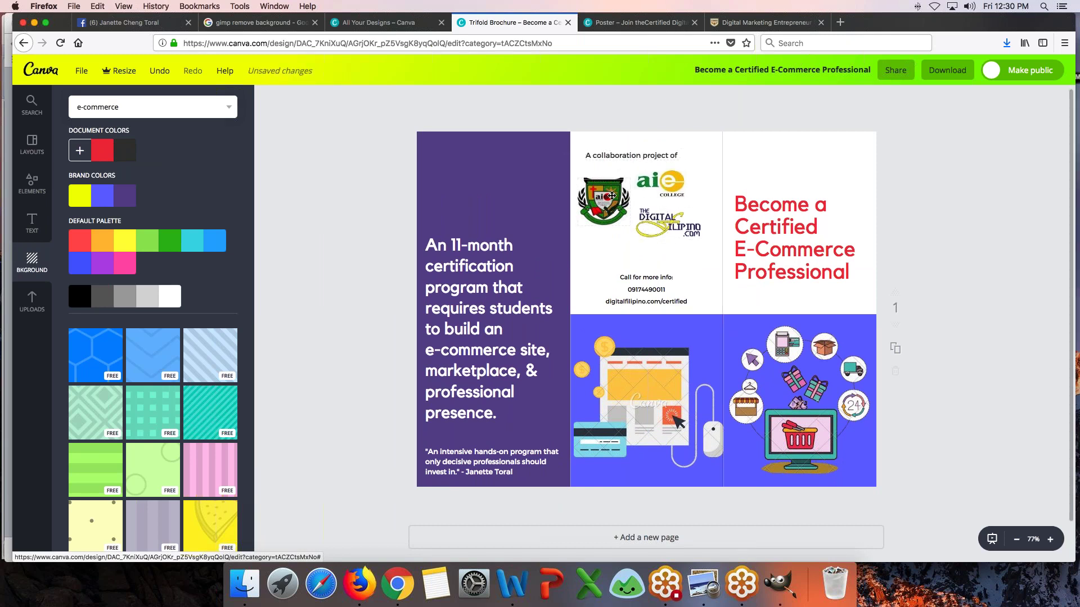
# - Add page 2 to the brochure and fill it with the Illustrated Employment Brochure layout
pyautogui.scroll(-2, 738, 438)
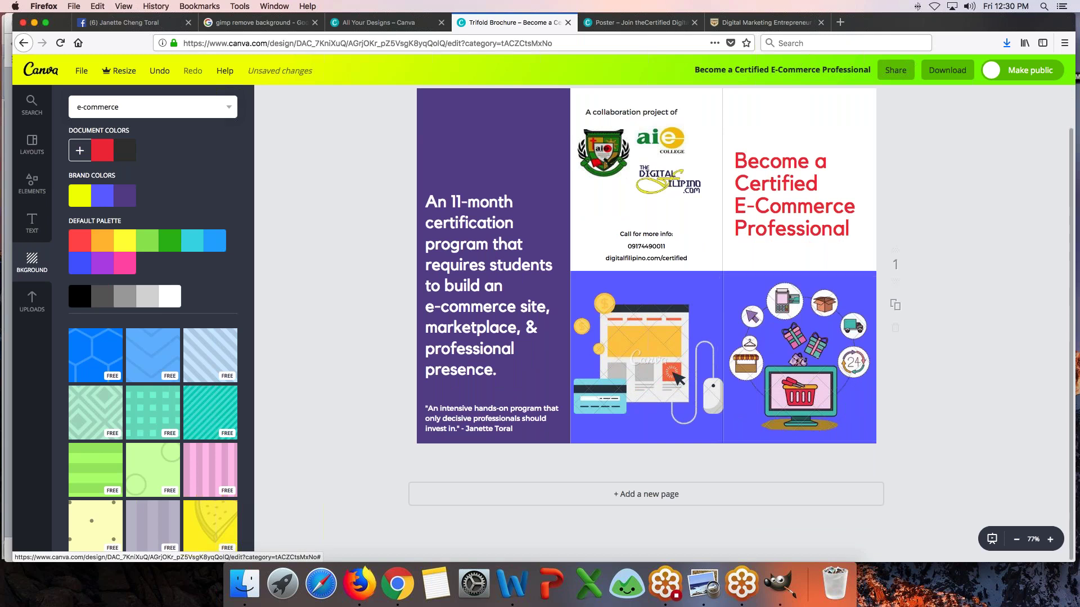
pyautogui.click(658, 494)
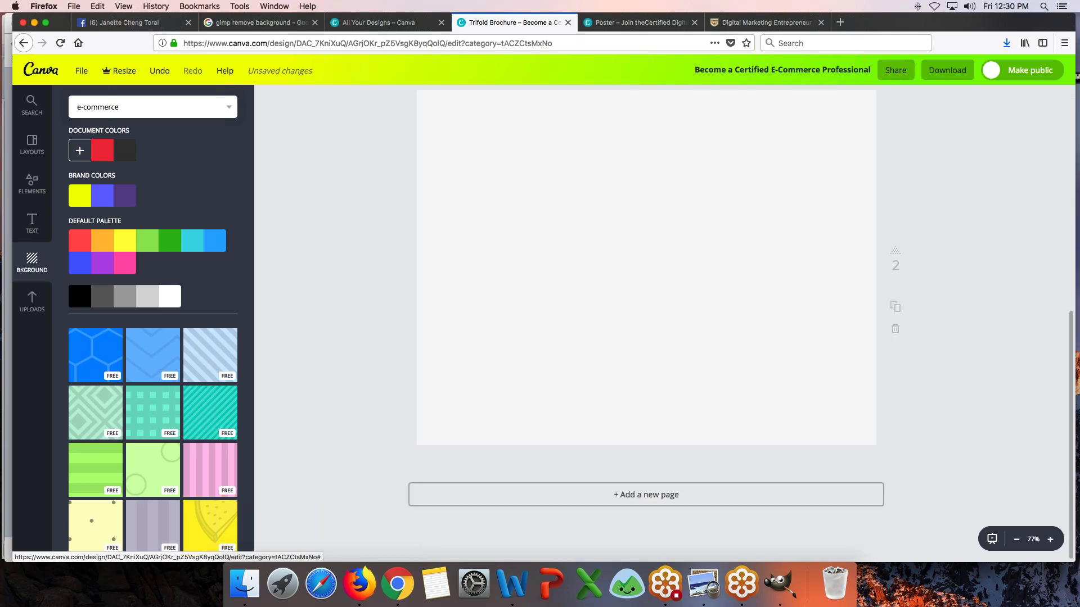
pyautogui.click(27, 136)
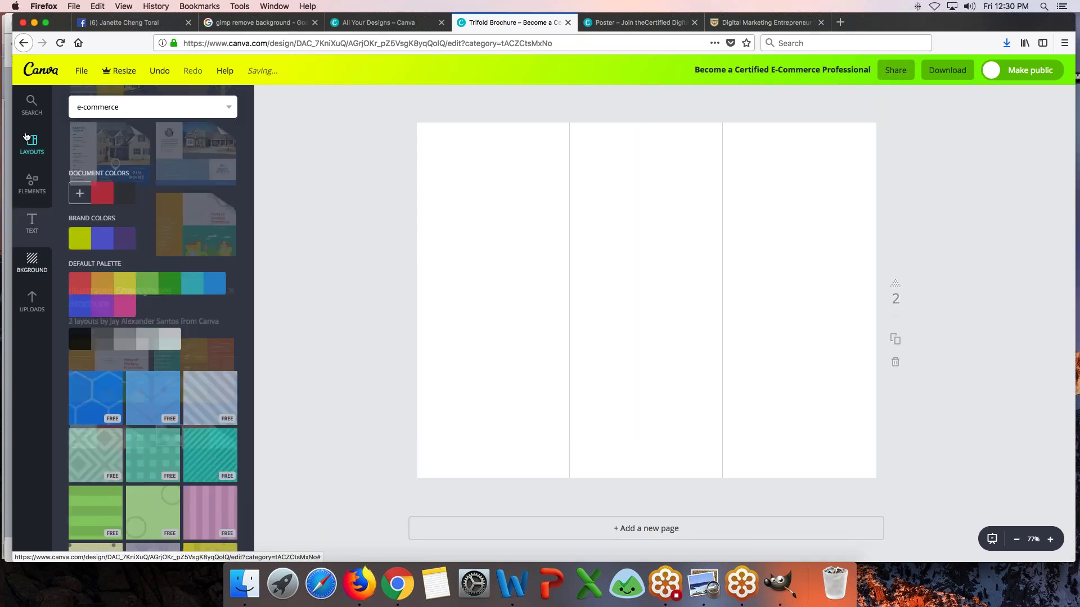
pyautogui.scroll(4, 367, 282)
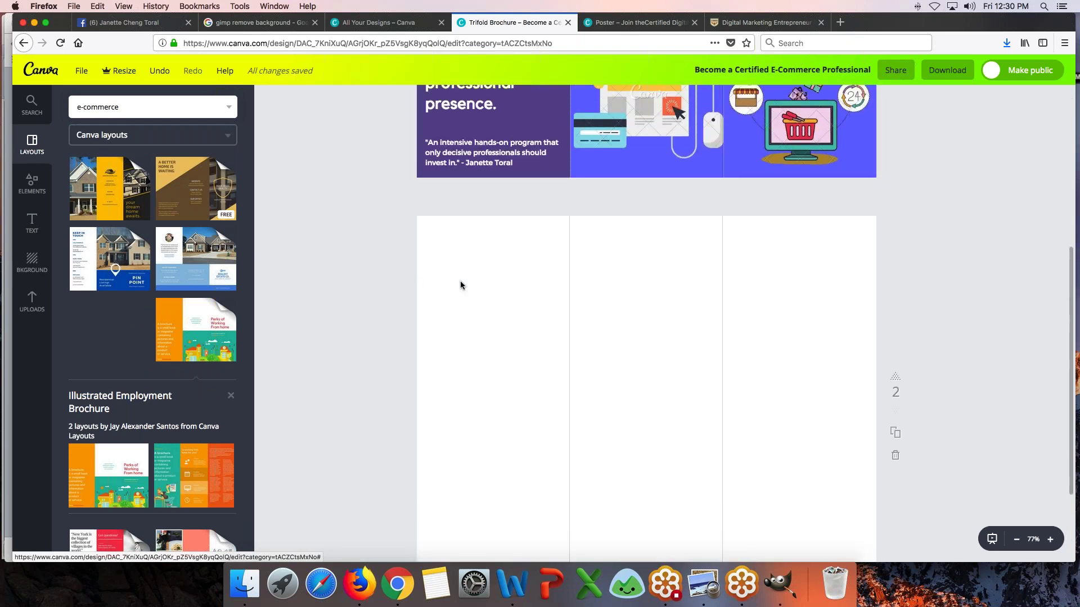
pyautogui.click(193, 477)
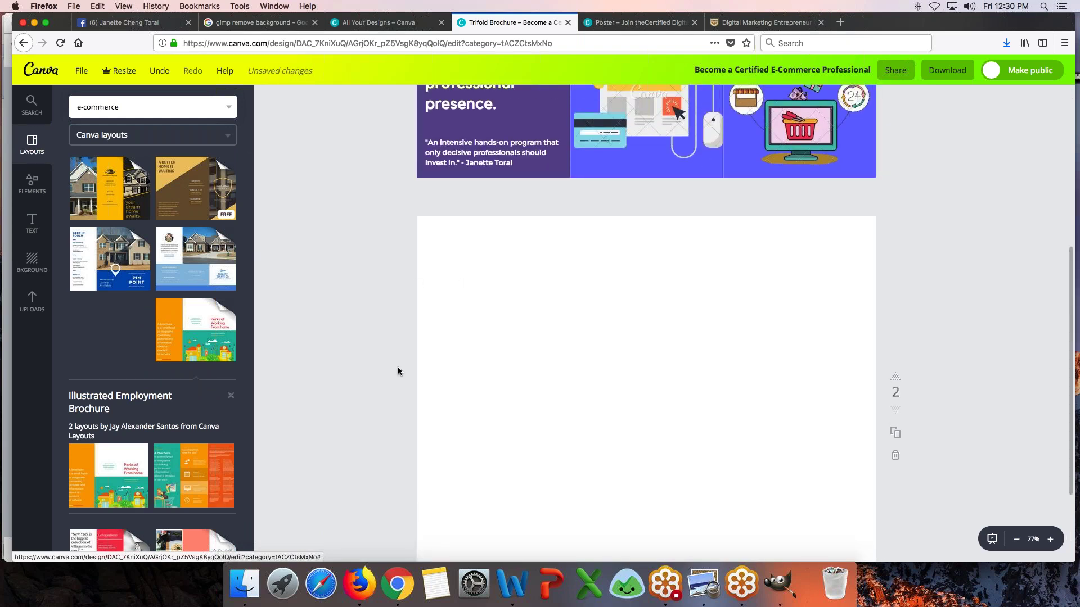
pyautogui.scroll(5, 398, 371)
pyautogui.scroll(-5, 398, 369)
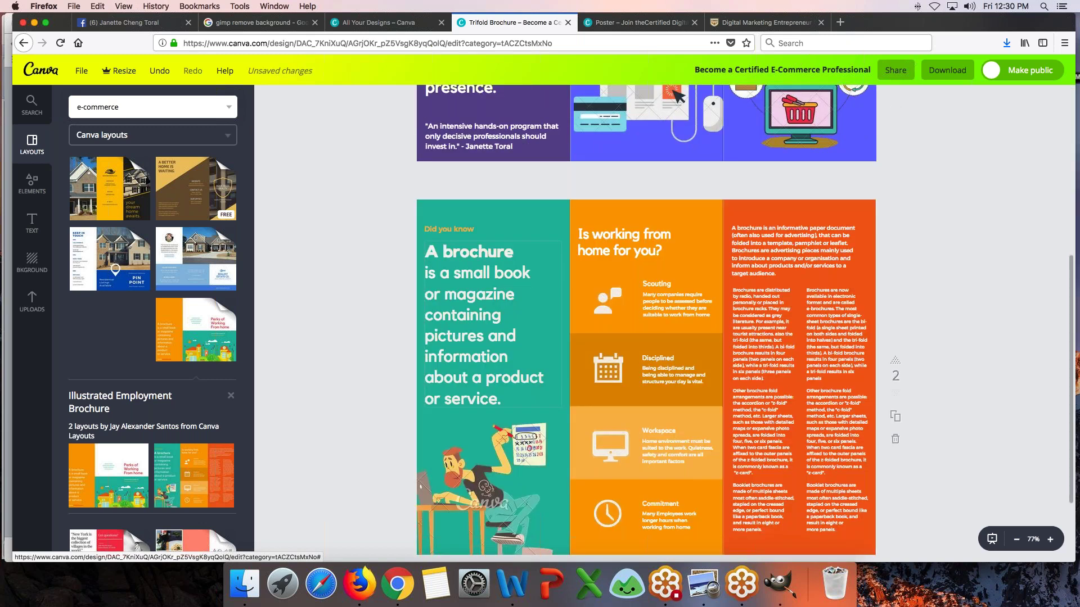
pyautogui.scroll(2, 647, 324)
pyautogui.scroll(-2, 646, 324)
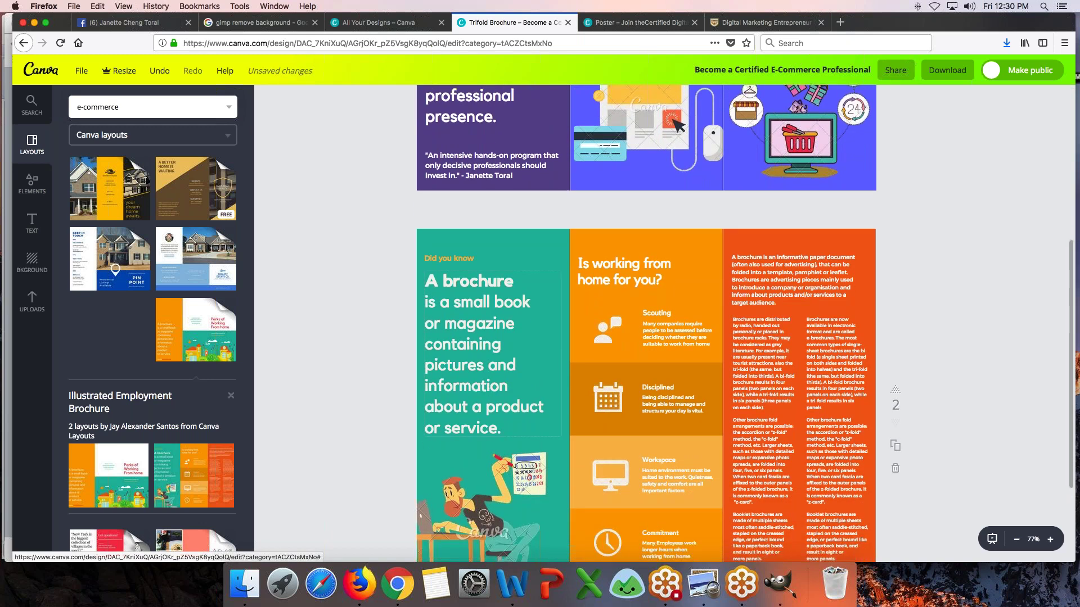
pyautogui.scroll(5, 646, 324)
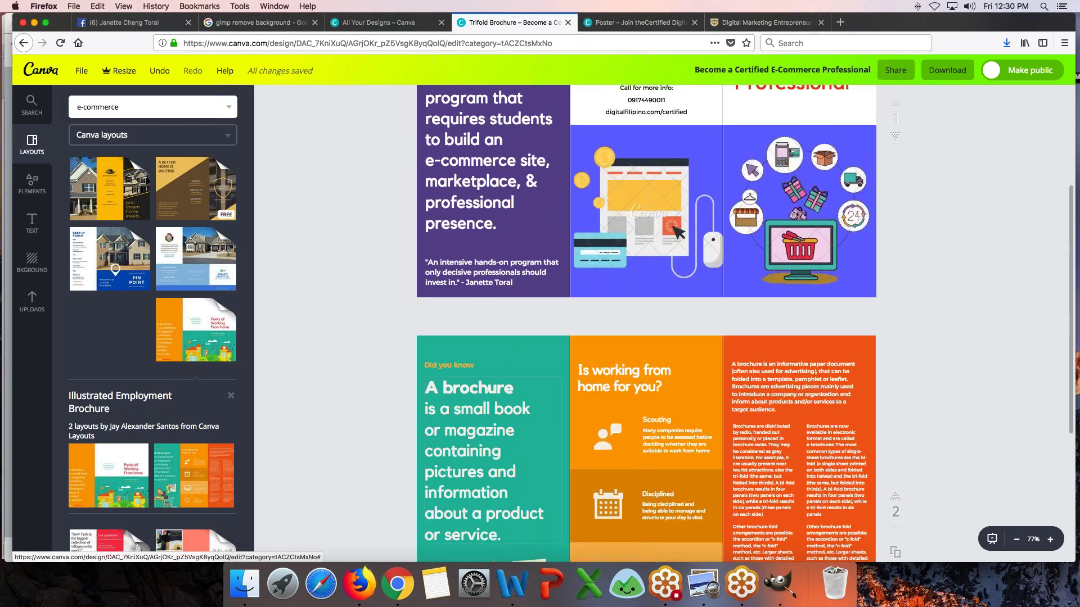
pyautogui.scroll(-3, 646, 324)
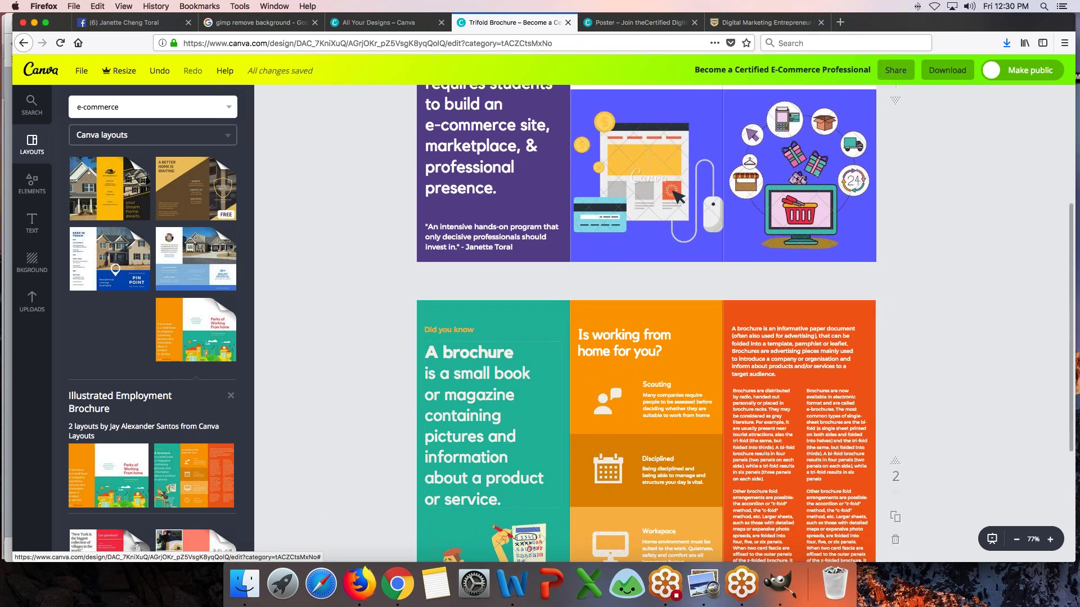
pyautogui.scroll(3, 647, 324)
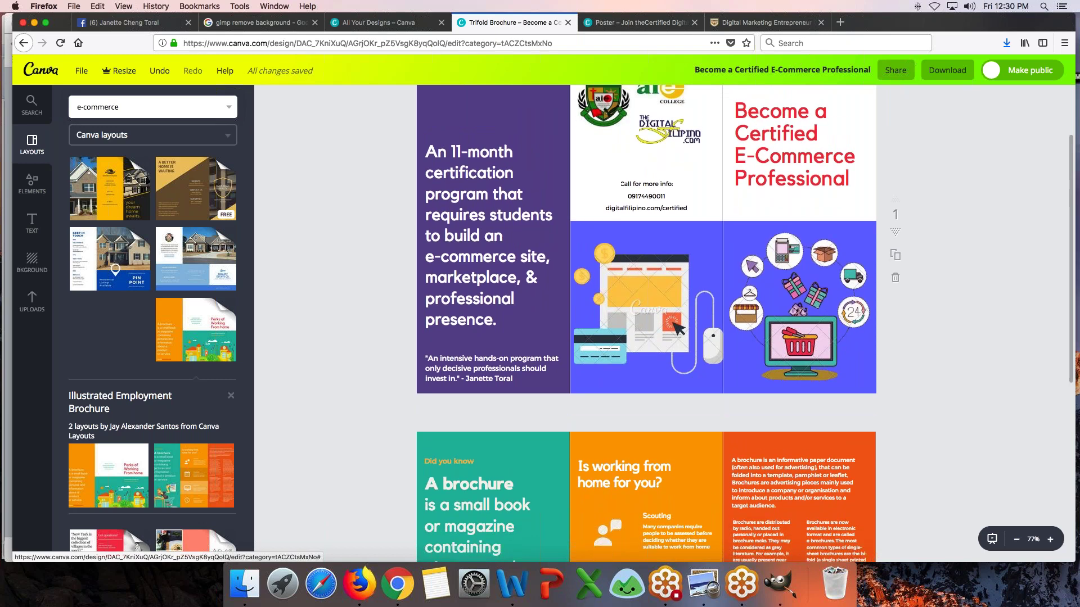
pyautogui.scroll(-3, 448, 292)
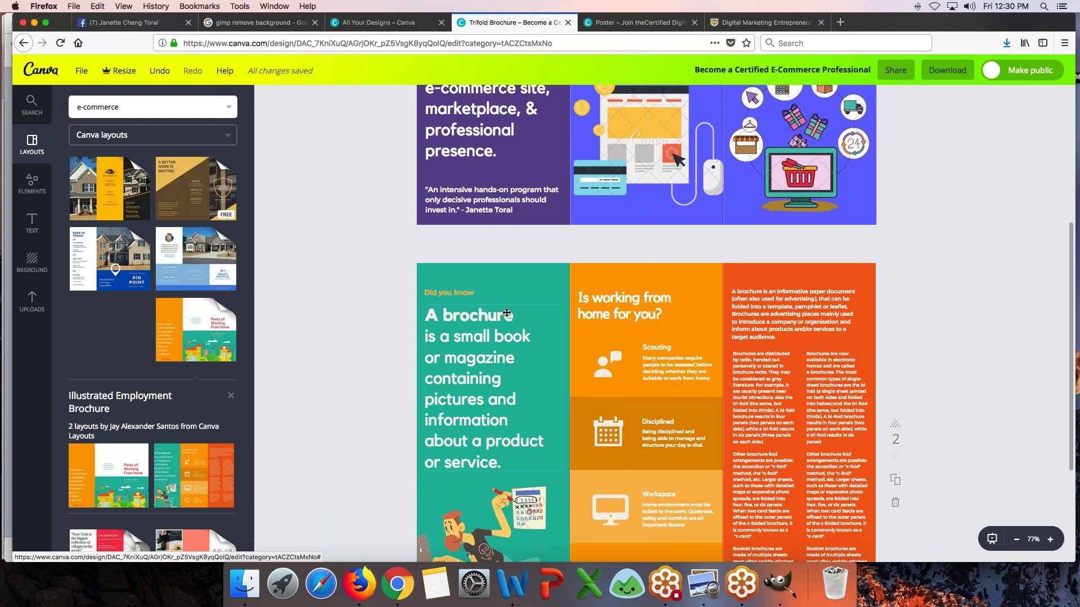
# - Load digitalfilipino.com/certified in the course page tab
pyautogui.click(746, 29)
pyautogui.click(524, 46)
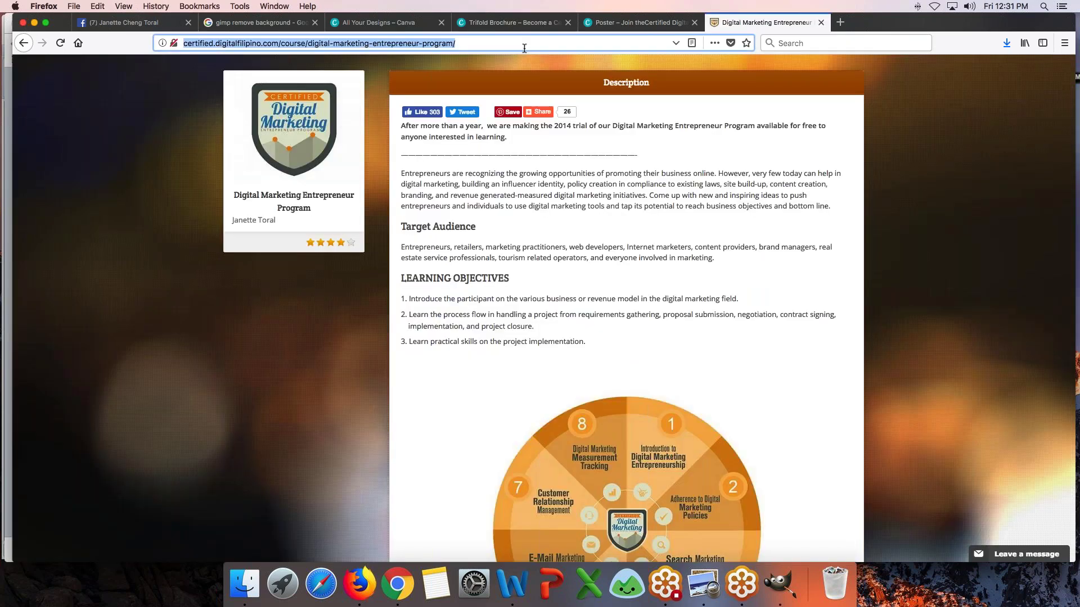
pyautogui.write('digital')
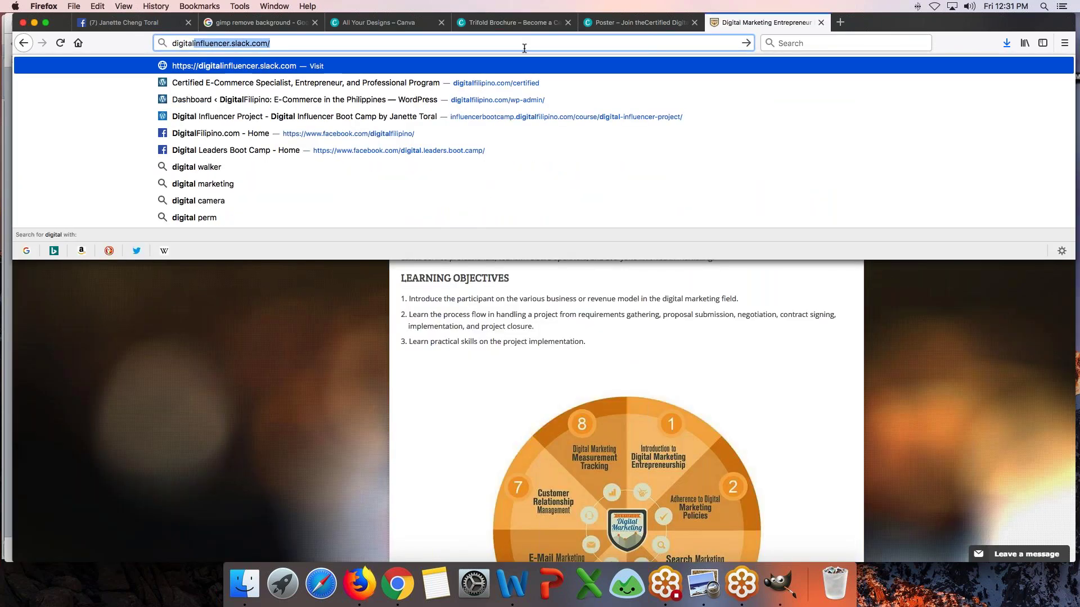
pyautogui.press('Down')
pyautogui.press('Return')
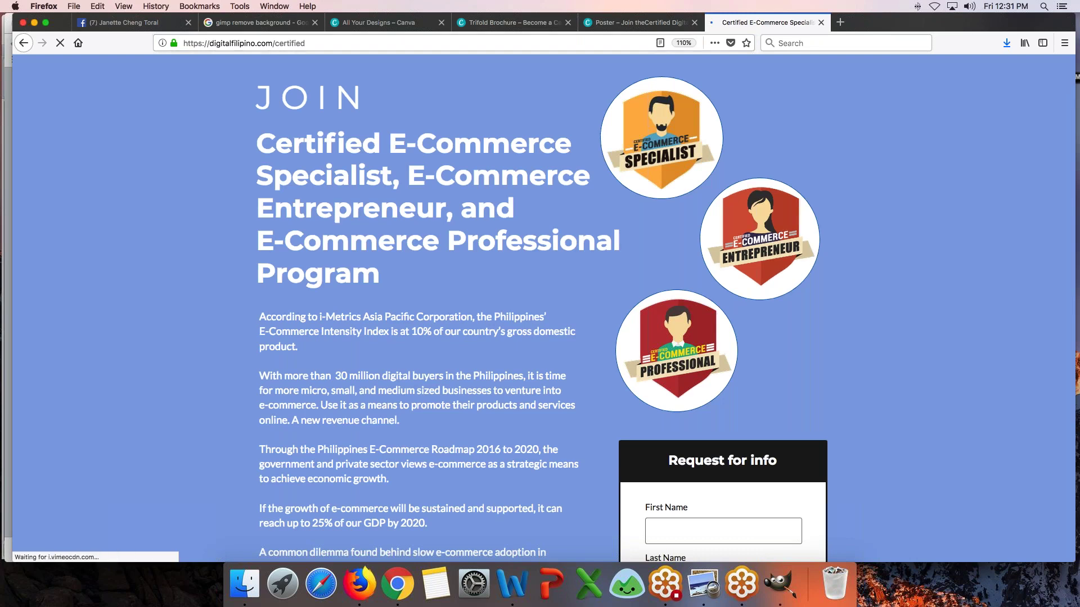
# - Scroll through the certification tracks, then return to the Canva poster
pyautogui.scroll(-15, 540, 309)
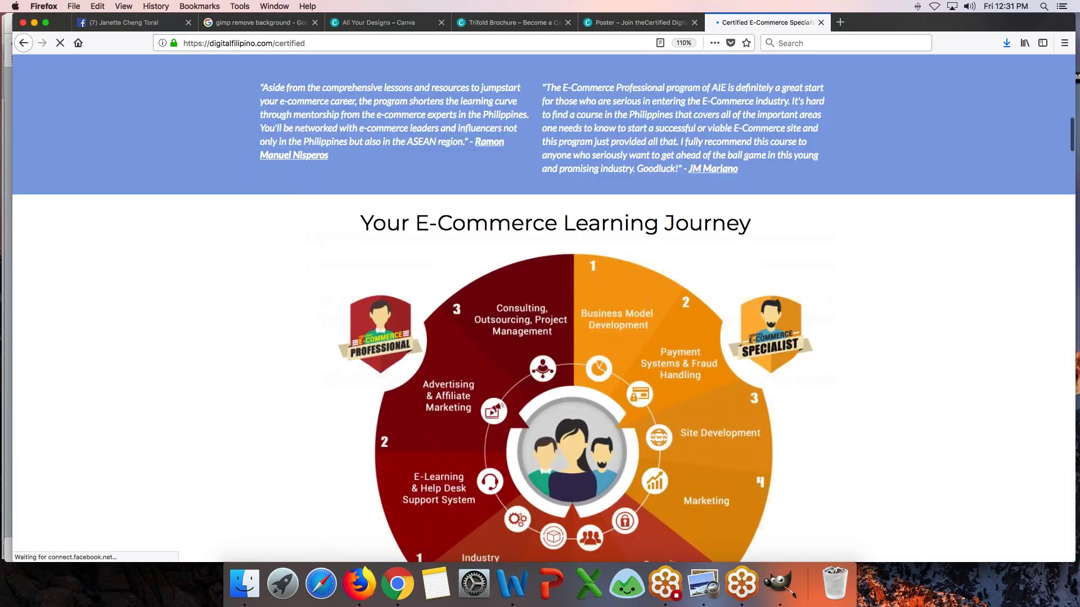
pyautogui.scroll(-15, 540, 309)
pyautogui.scroll(-15, 544, 309)
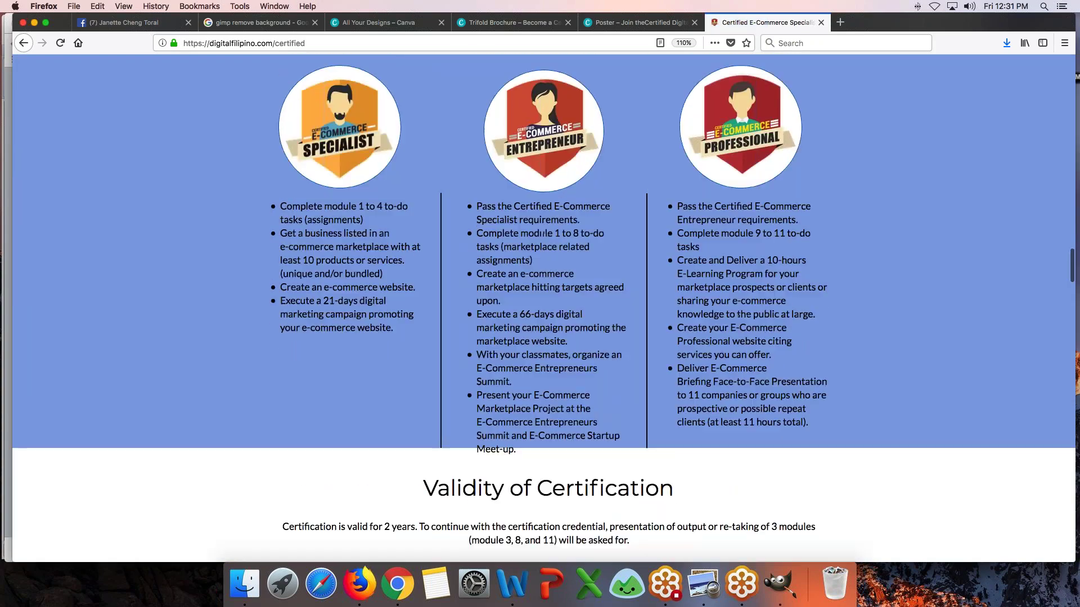
pyautogui.scroll(2, 544, 309)
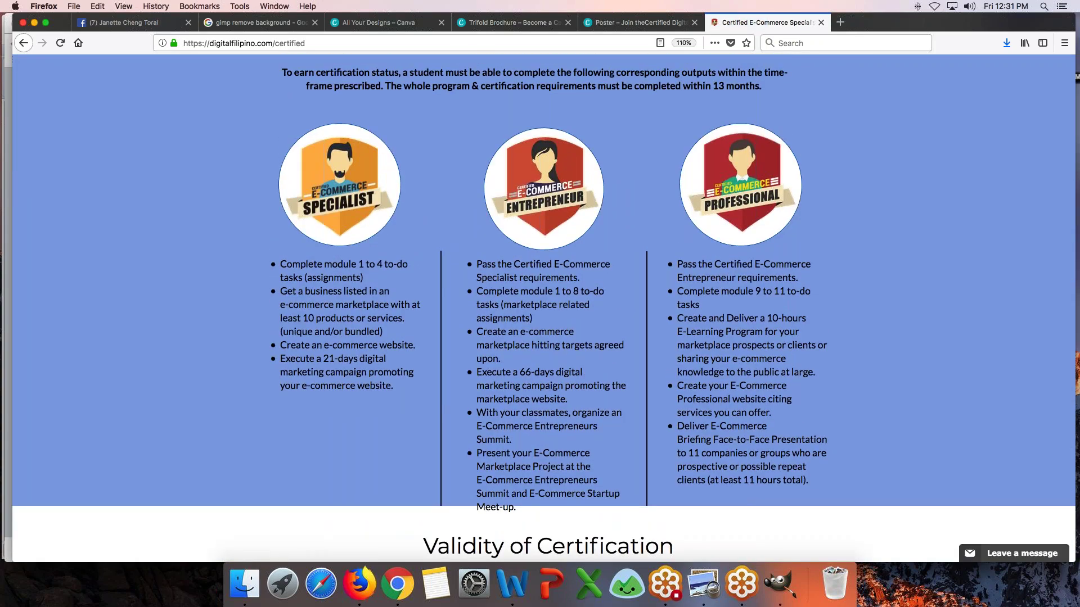
pyautogui.scroll(4, 544, 310)
pyautogui.scroll(-3, 543, 309)
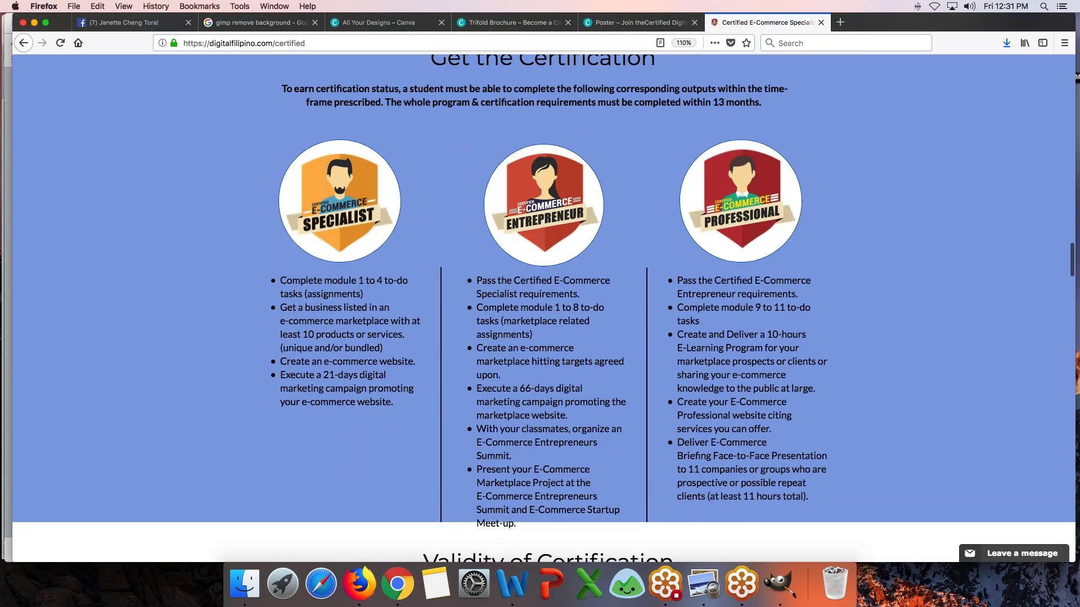
pyautogui.scroll(1, 544, 310)
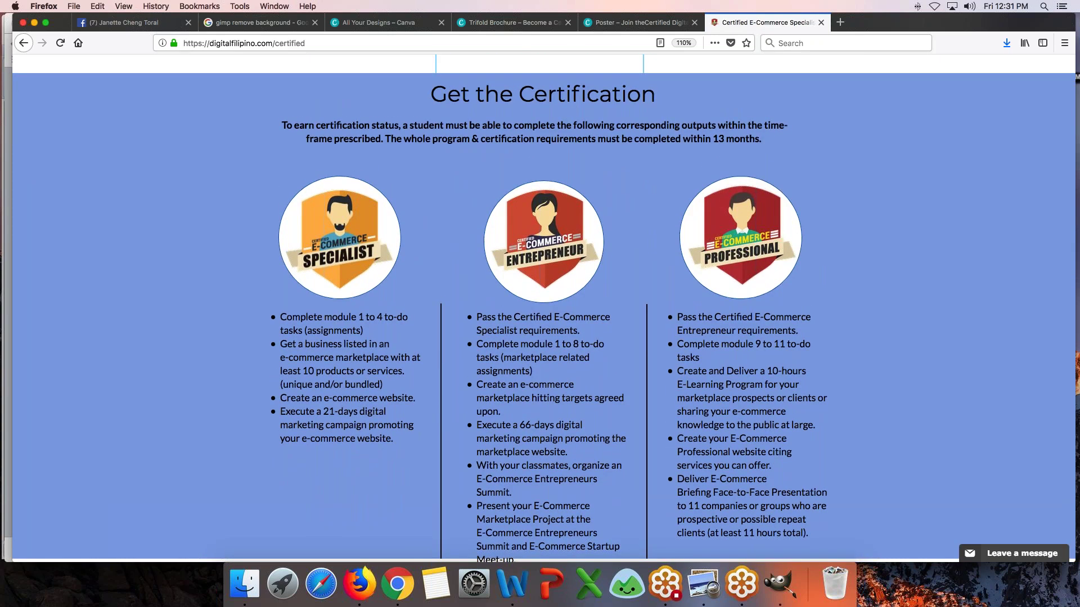
pyautogui.click(638, 23)
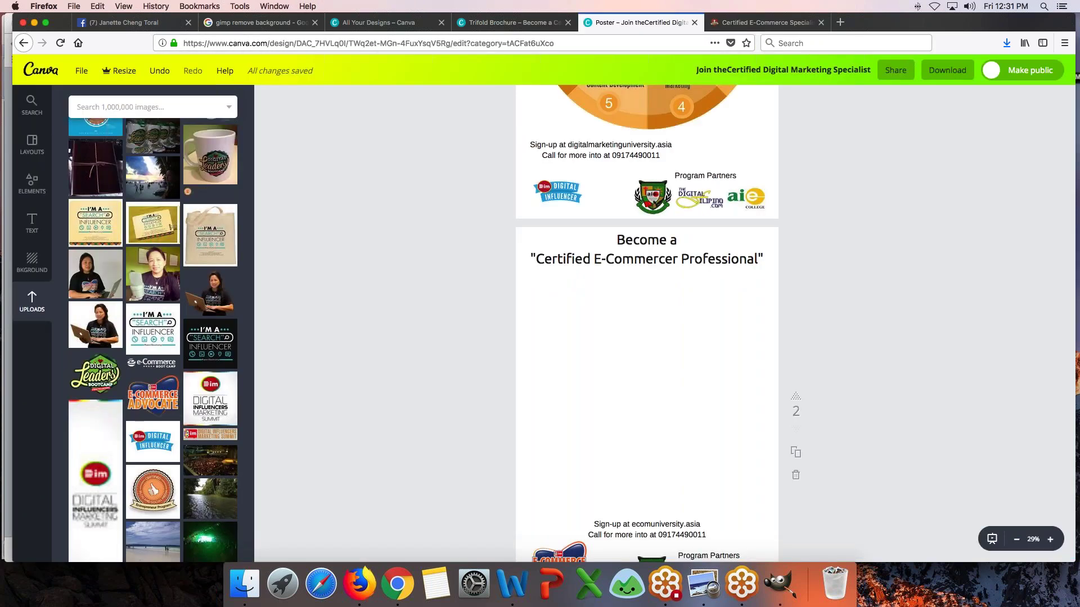
pyautogui.click(507, 22)
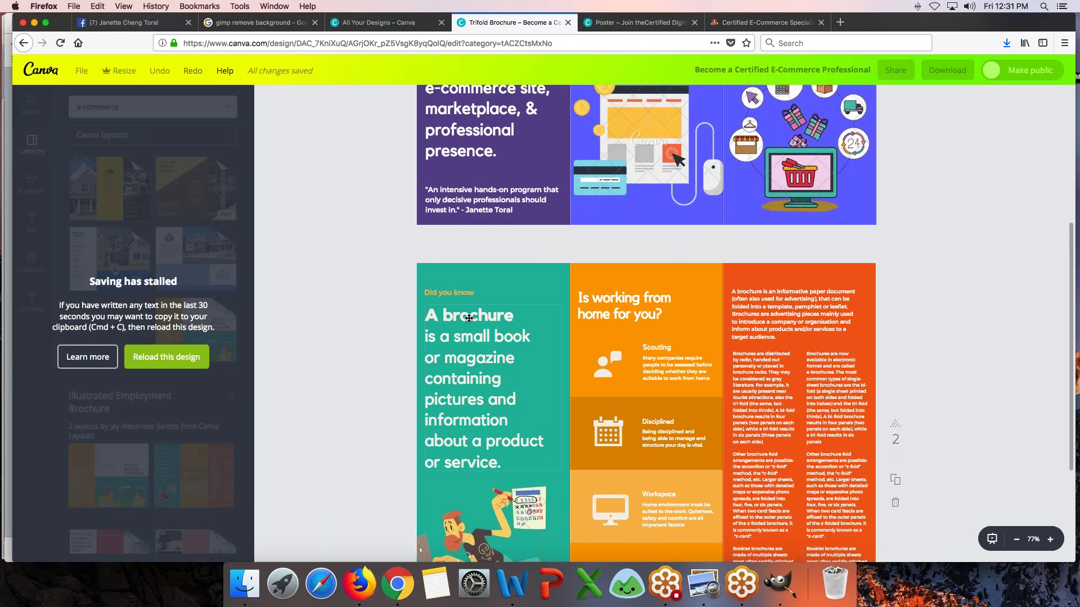
pyautogui.scroll(3, 469, 318)
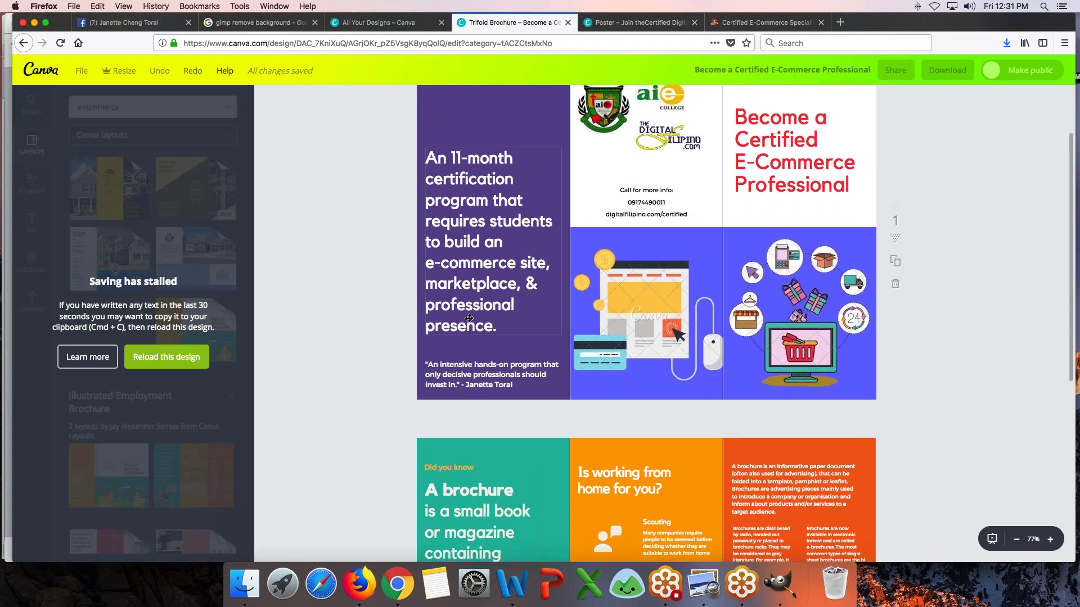
pyautogui.scroll(-1, 469, 318)
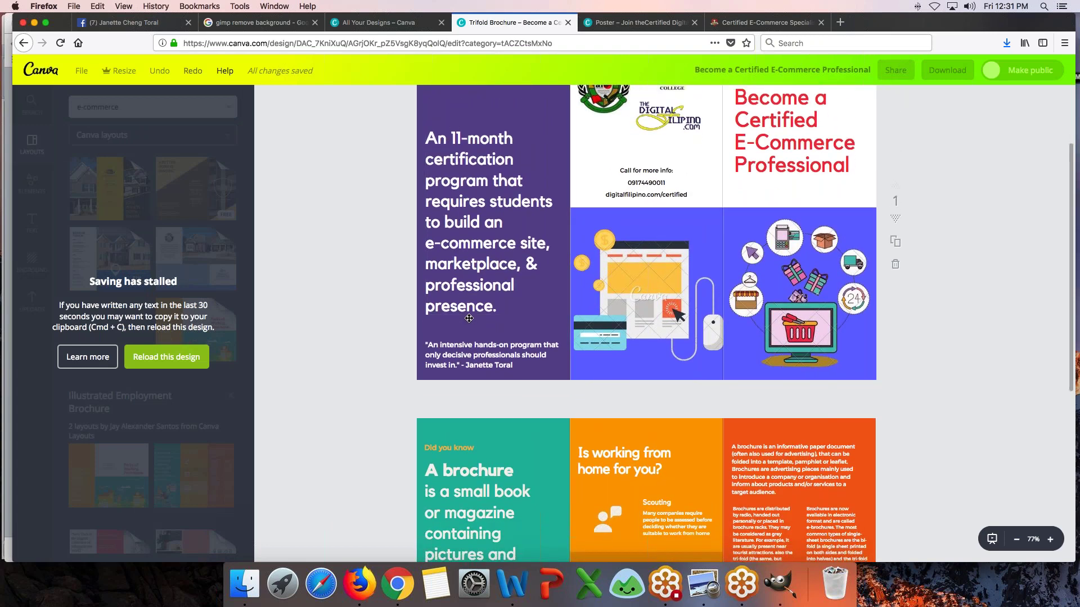
pyautogui.scroll(-3, 469, 318)
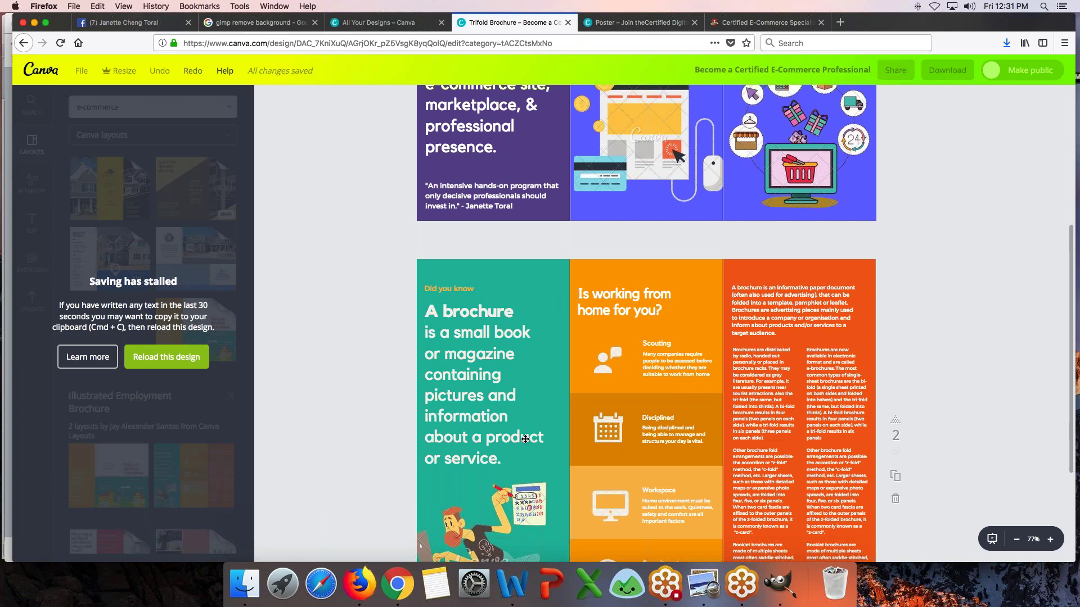
pyautogui.scroll(5, 561, 337)
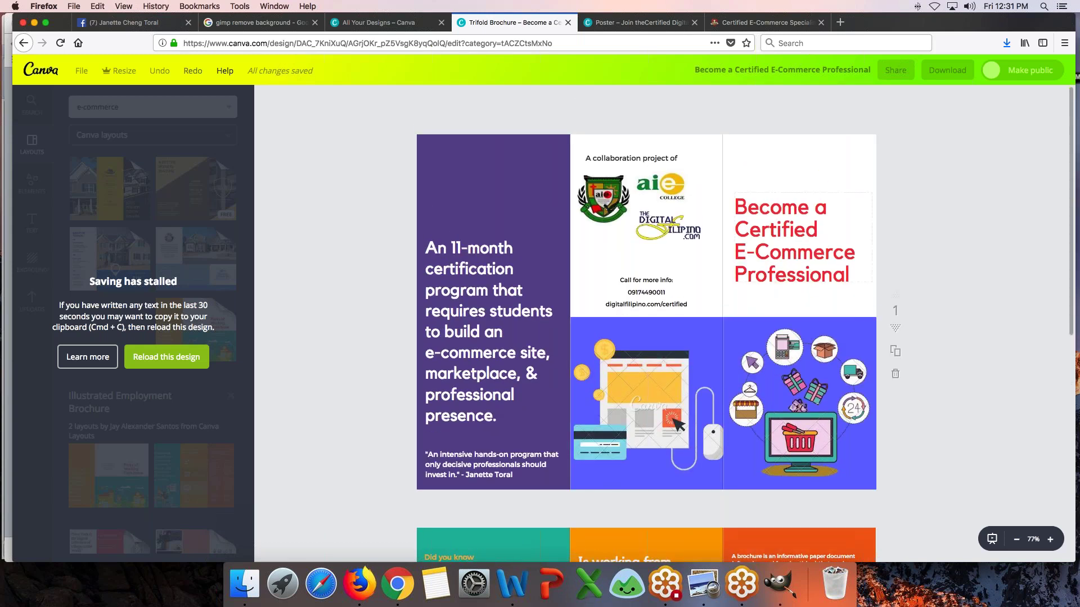
# - Recolour the 'Become a Certified E-Commerce Professional' heading with the purple brand colour
pyautogui.click(808, 220)
pyautogui.click(415, 99)
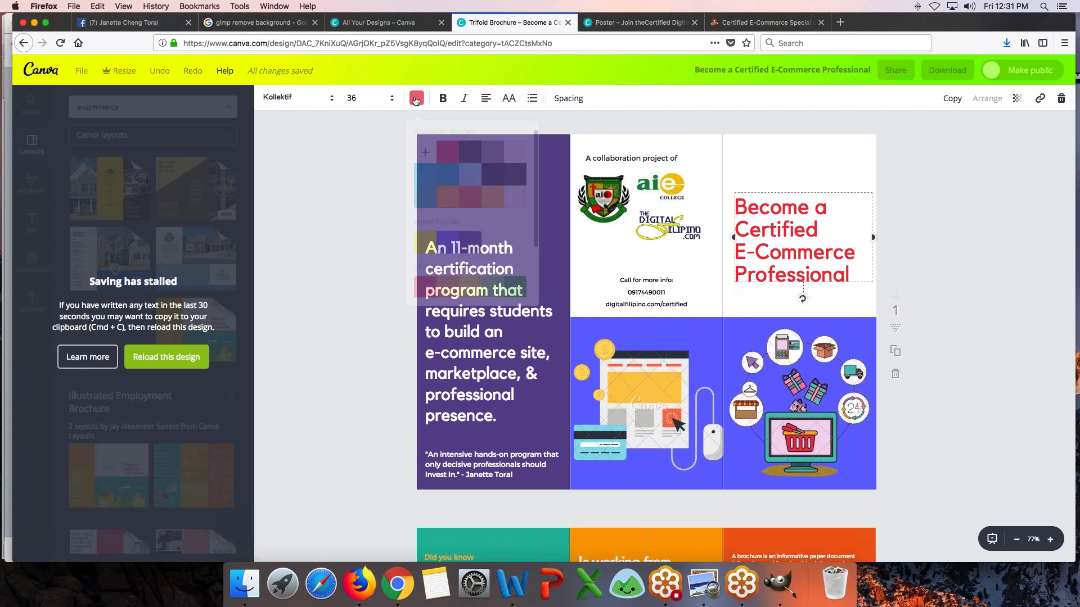
pyautogui.click(468, 247)
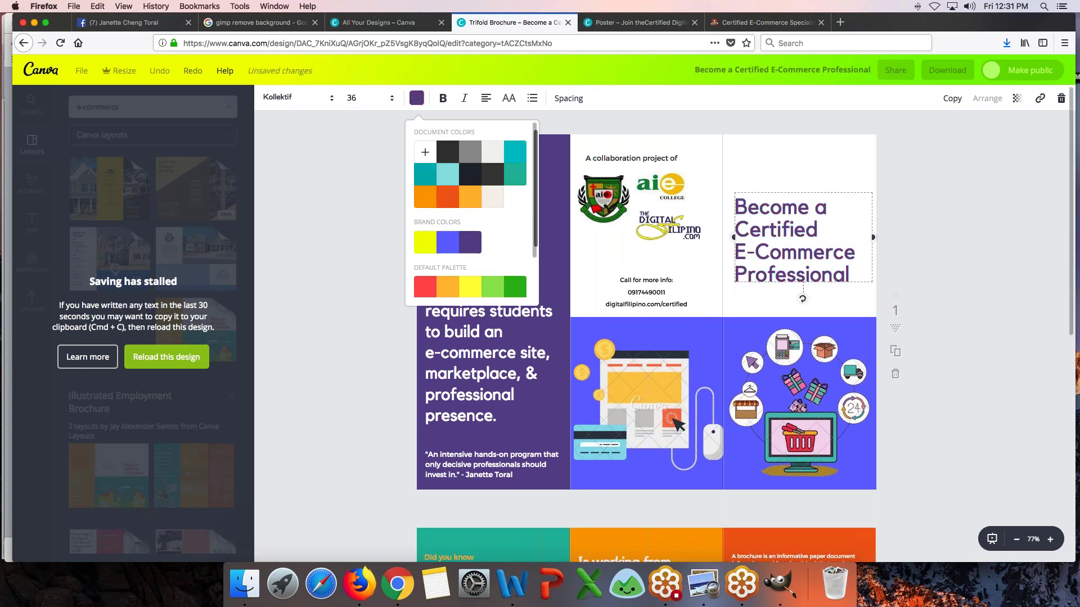
pyautogui.click(402, 372)
pyautogui.click(1007, 236)
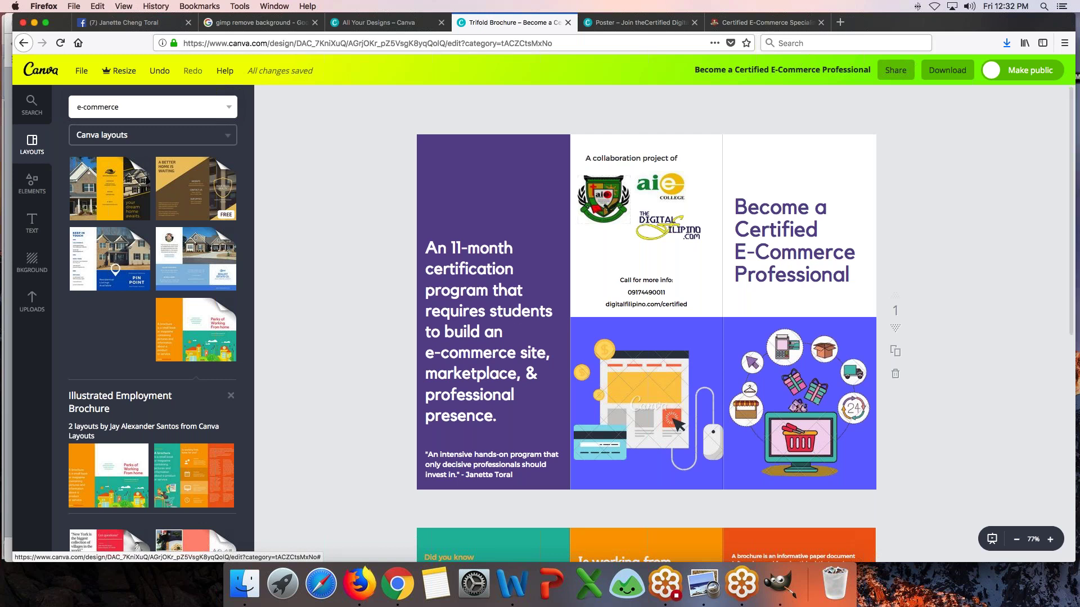
# - Copy the three paragraphs starting 'With more than' and return to the trifold brochure
pyautogui.click(765, 22)
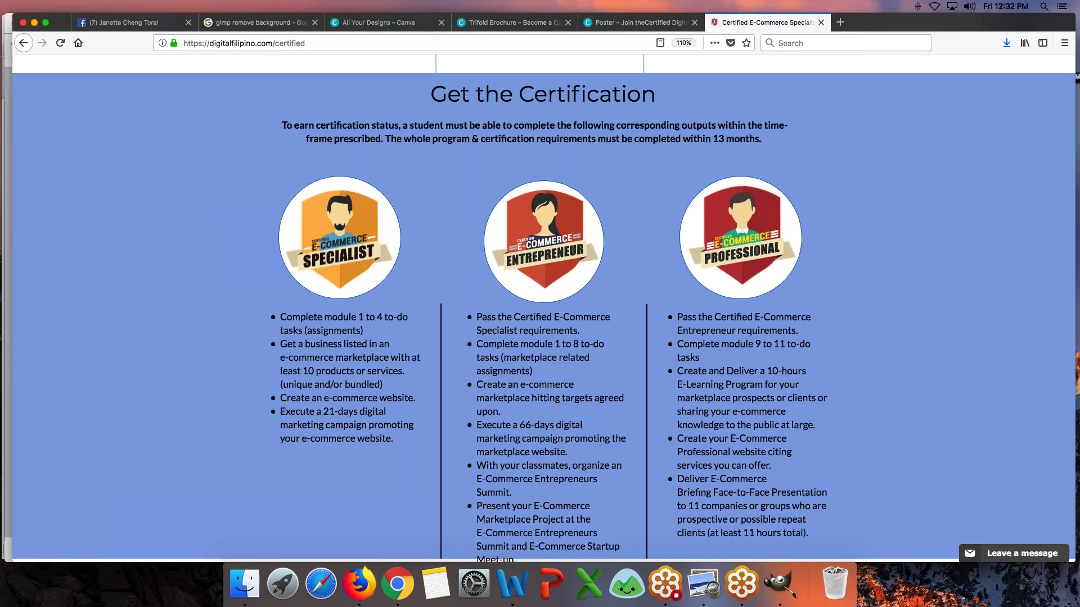
pyautogui.scroll(5, 469, 315)
pyautogui.scroll(15, 544, 309)
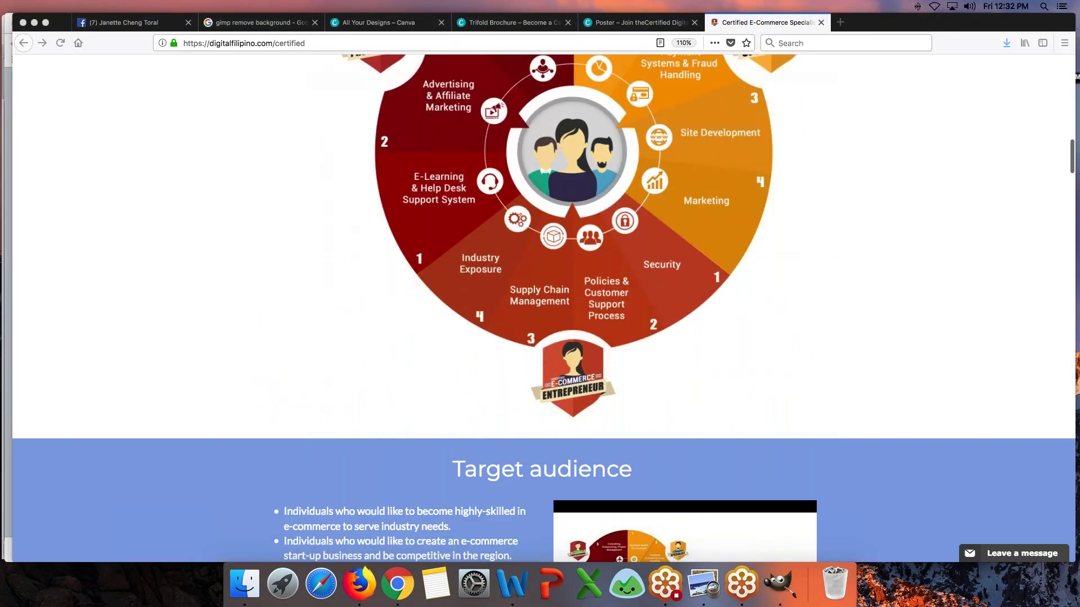
pyautogui.scroll(8, 540, 310)
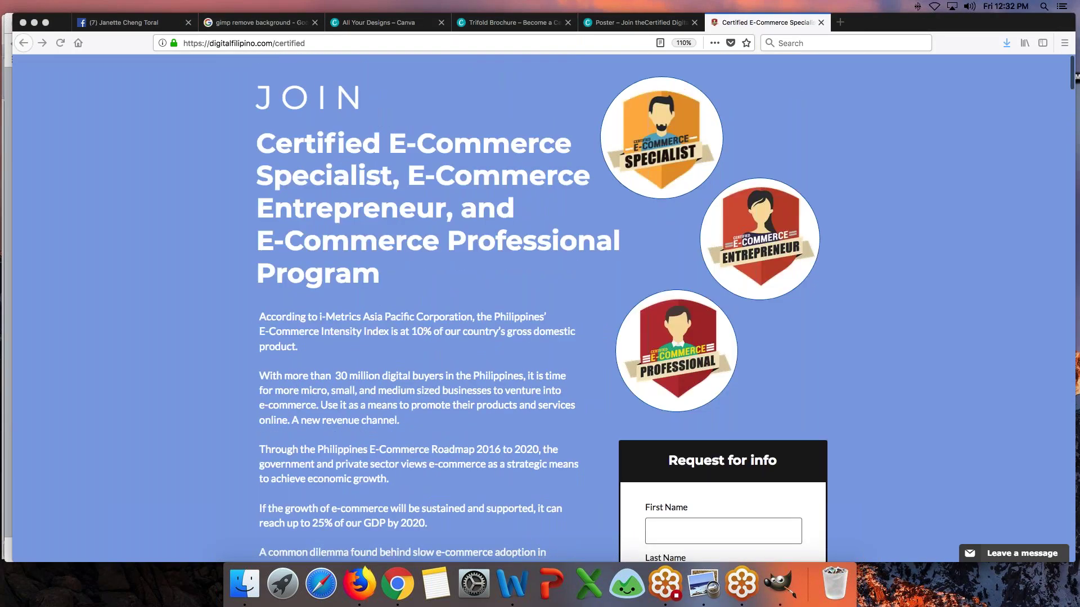
pyautogui.scroll(-3, 221, 241)
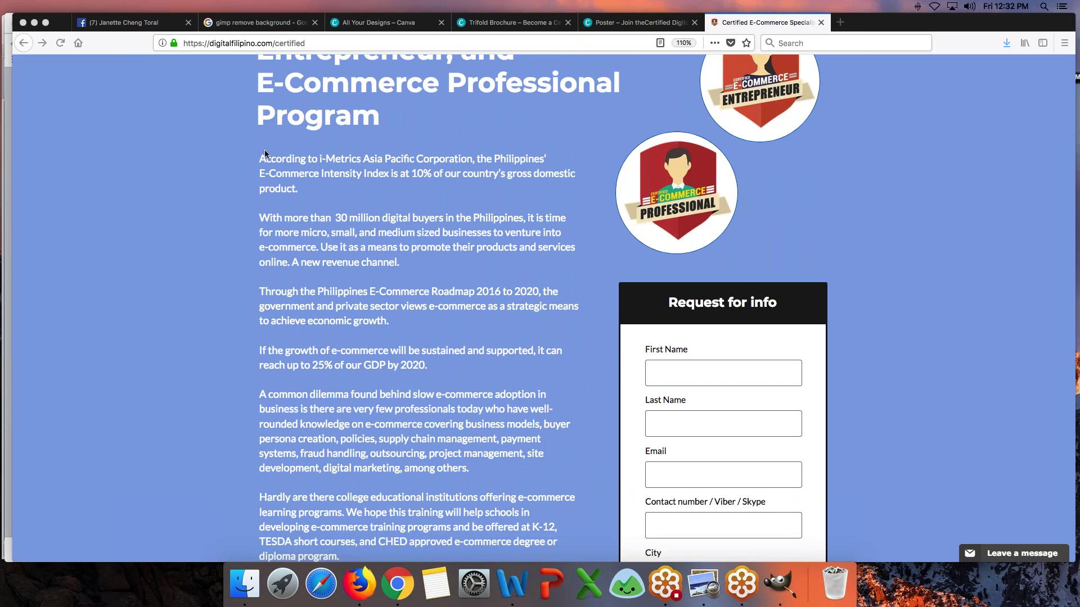
pyautogui.moveTo(259, 217); pyautogui.dragTo(453, 371)
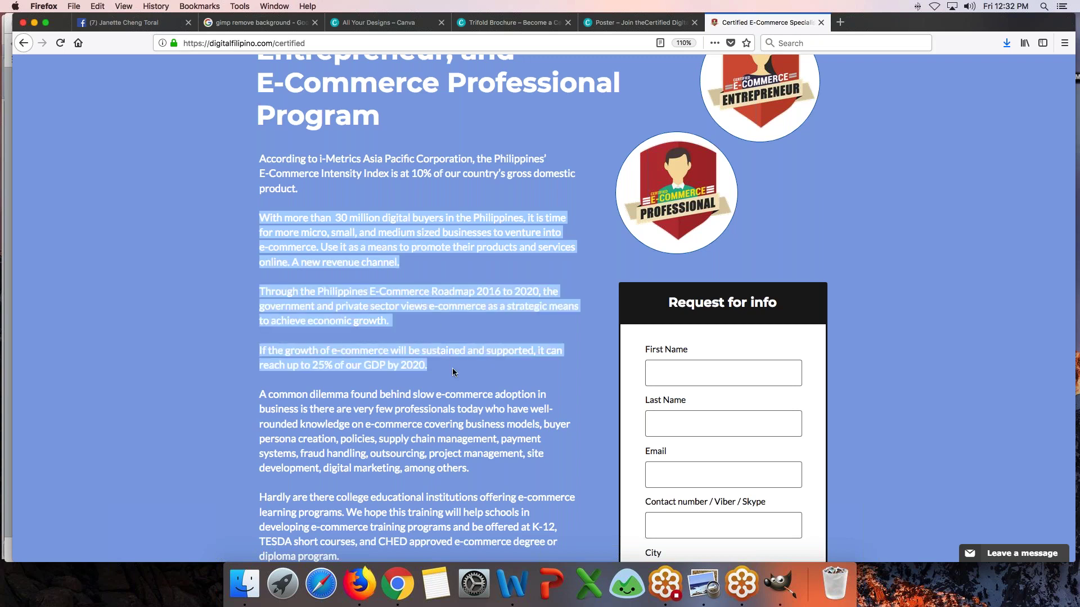
pyautogui.press('super+c')
pyautogui.hotkey('ctrl', 'shift', 'Tab')
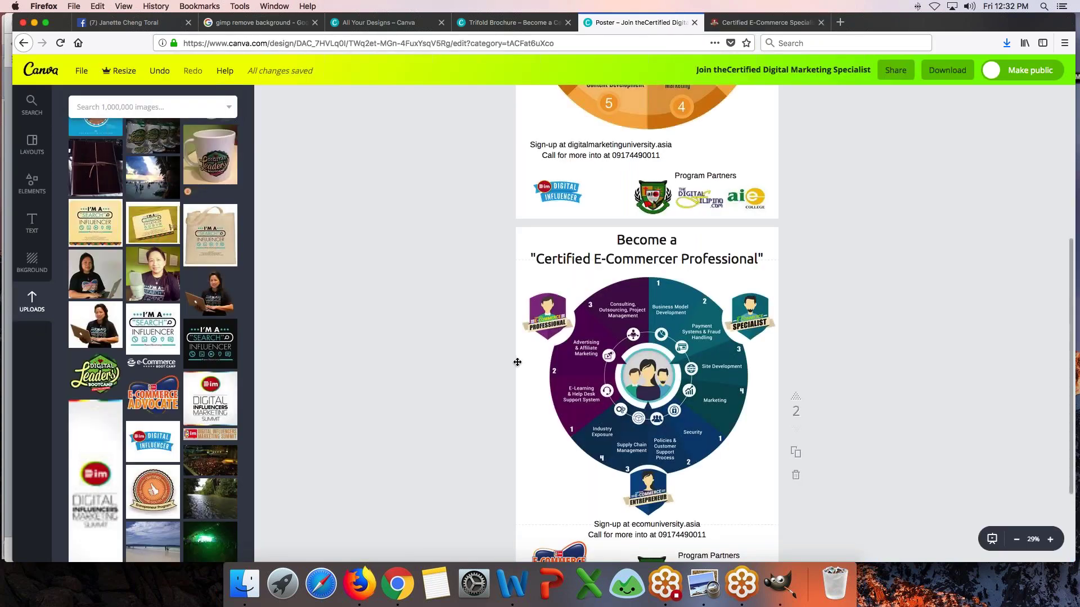
pyautogui.hotkey('ctrl', 'shift', 'Tab')
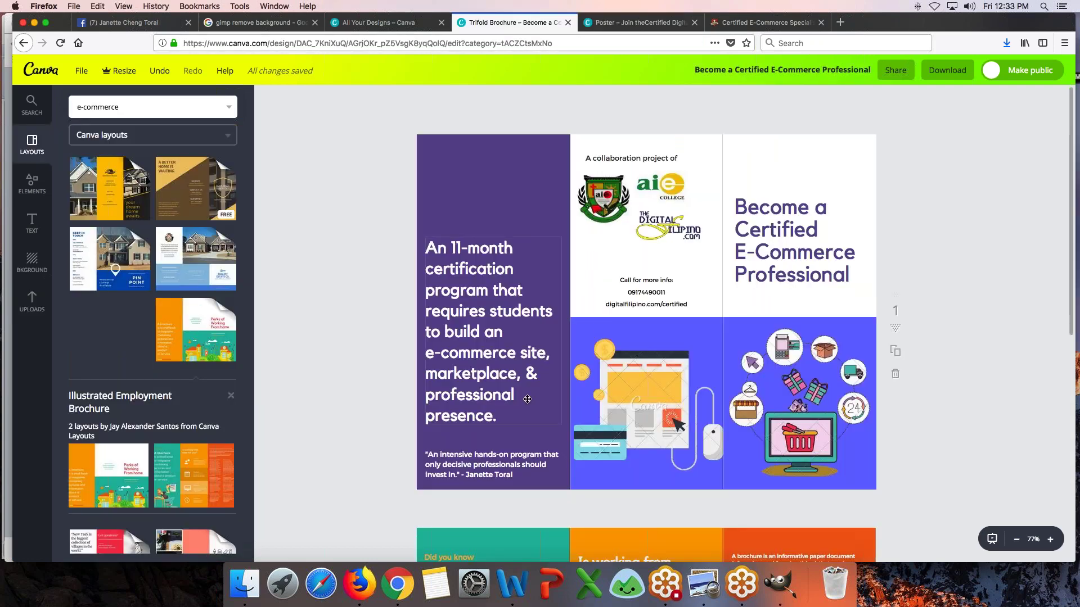
# - Replace the teal panel's text with the copied e-commerce paragraphs at font size 12
pyautogui.scroll(-5, 527, 400)
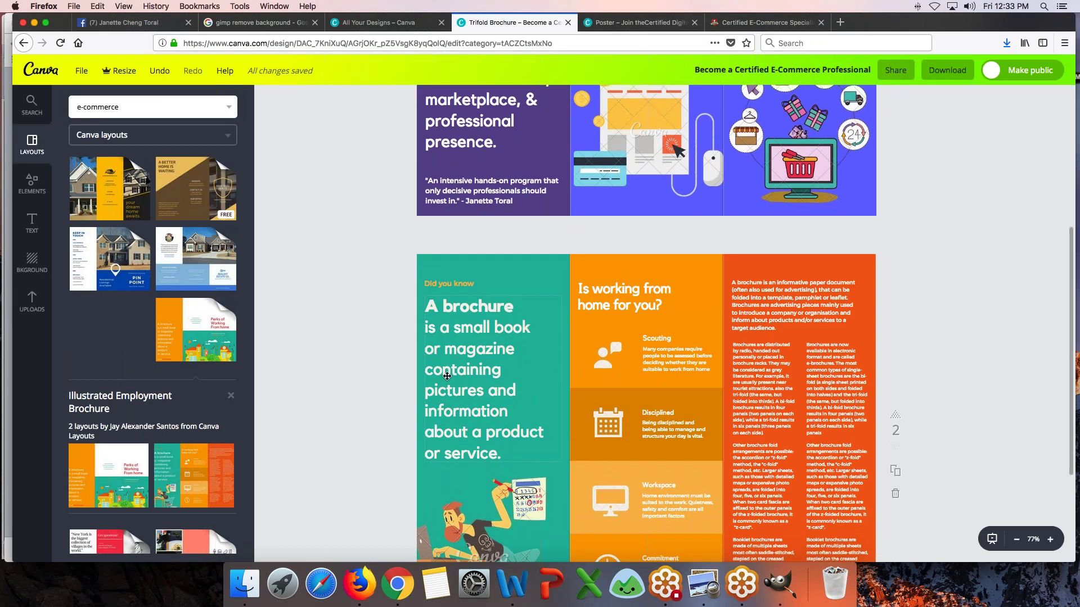
pyautogui.doubleClick(447, 376)
pyautogui.press('super+a')
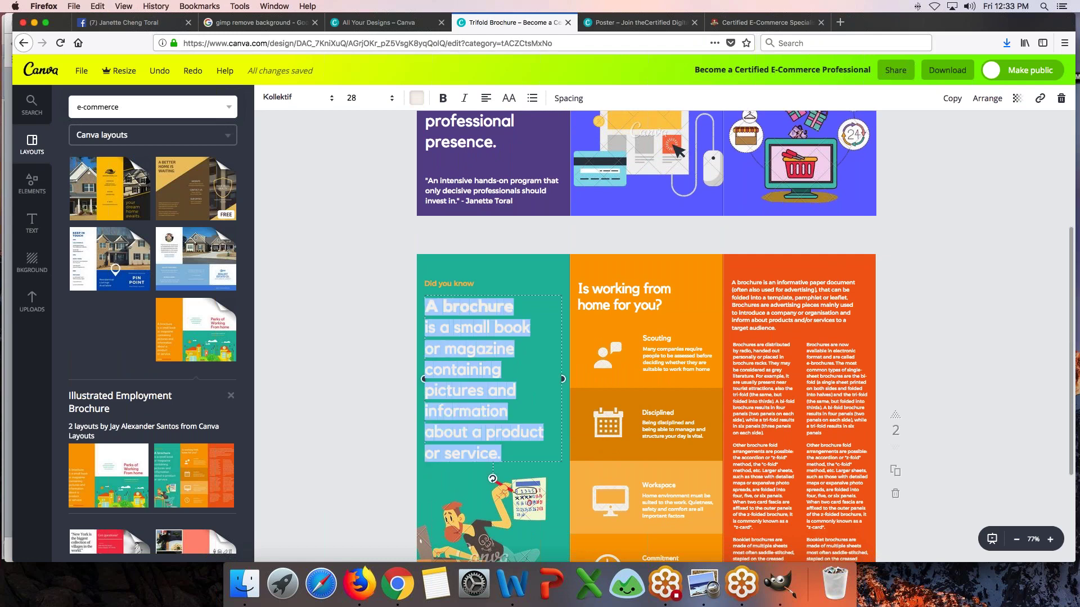
pyautogui.press('super+v')
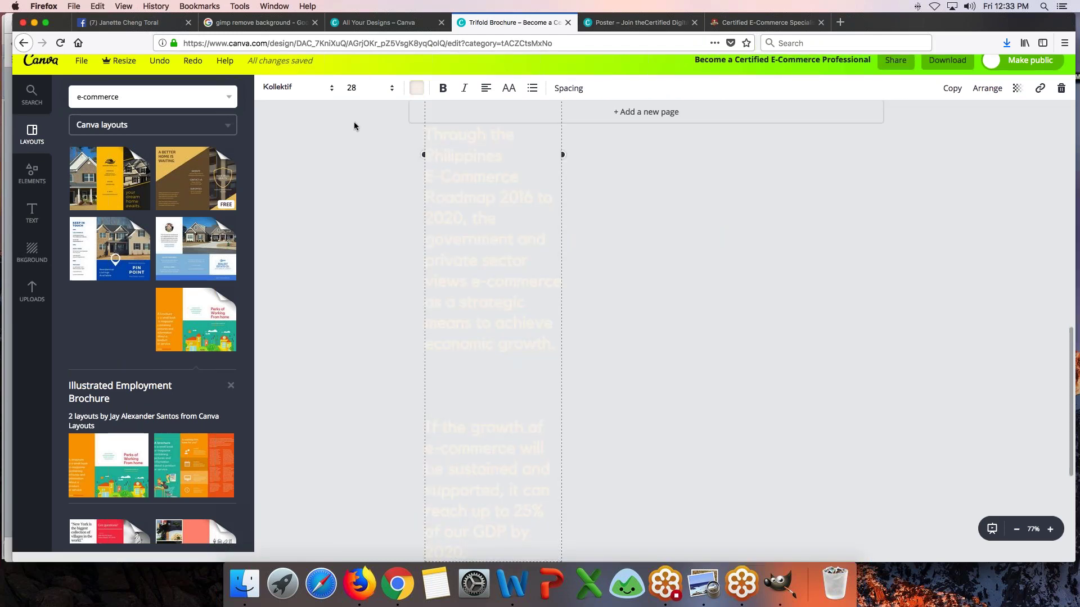
pyautogui.click(353, 89)
pyautogui.click(352, 170)
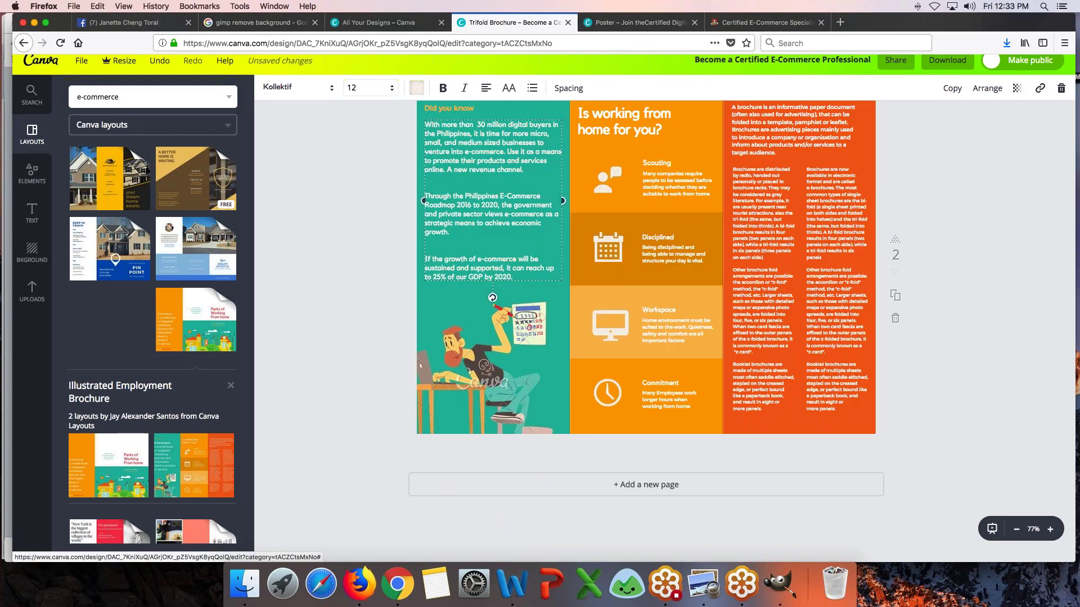
pyautogui.scroll(3, 353, 169)
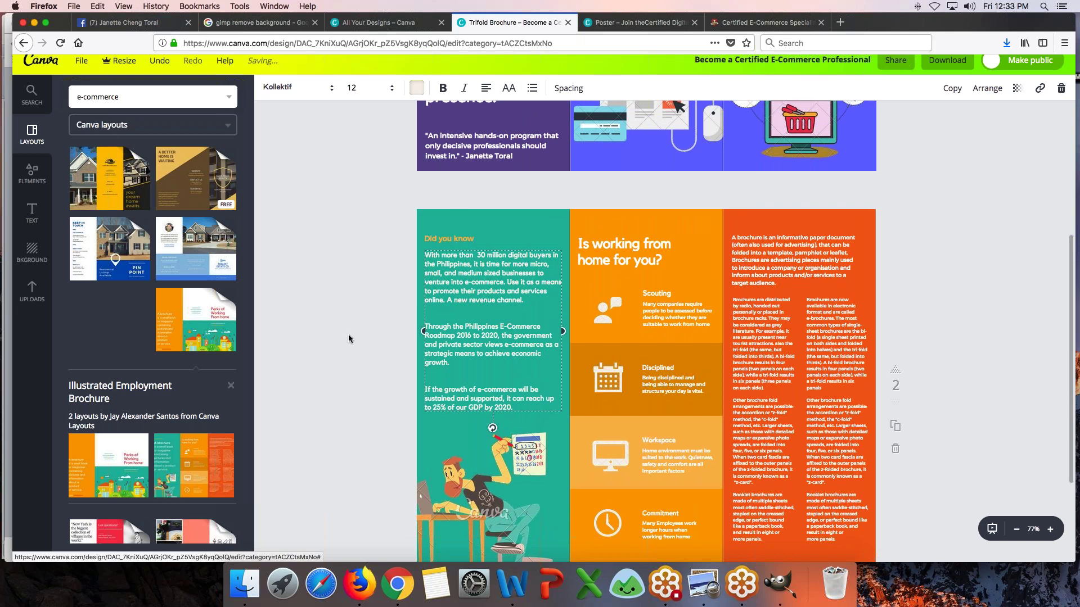
pyautogui.click(348, 339)
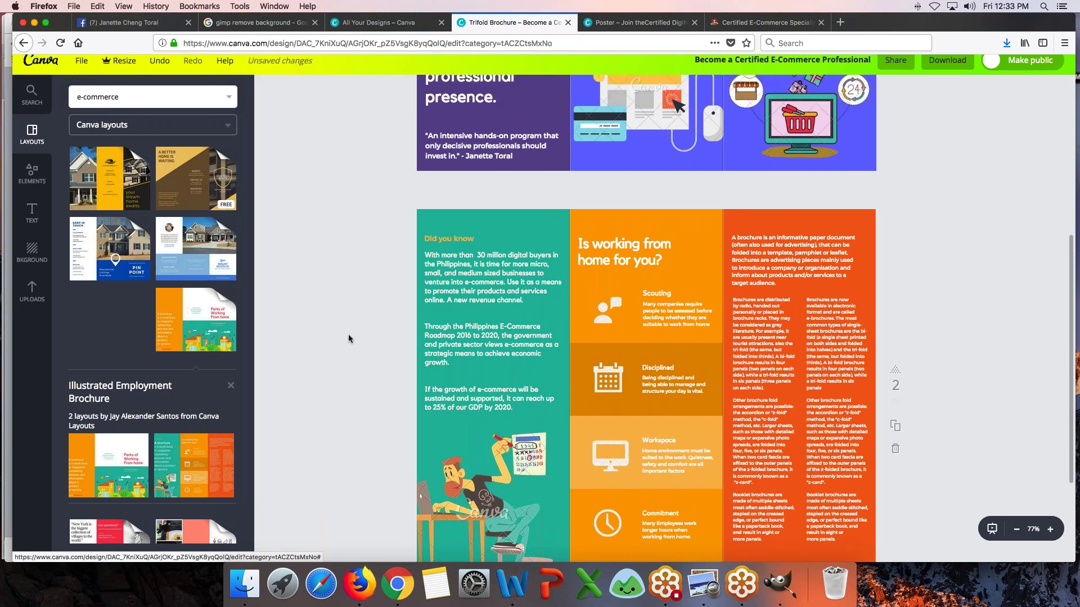
pyautogui.click(467, 238)
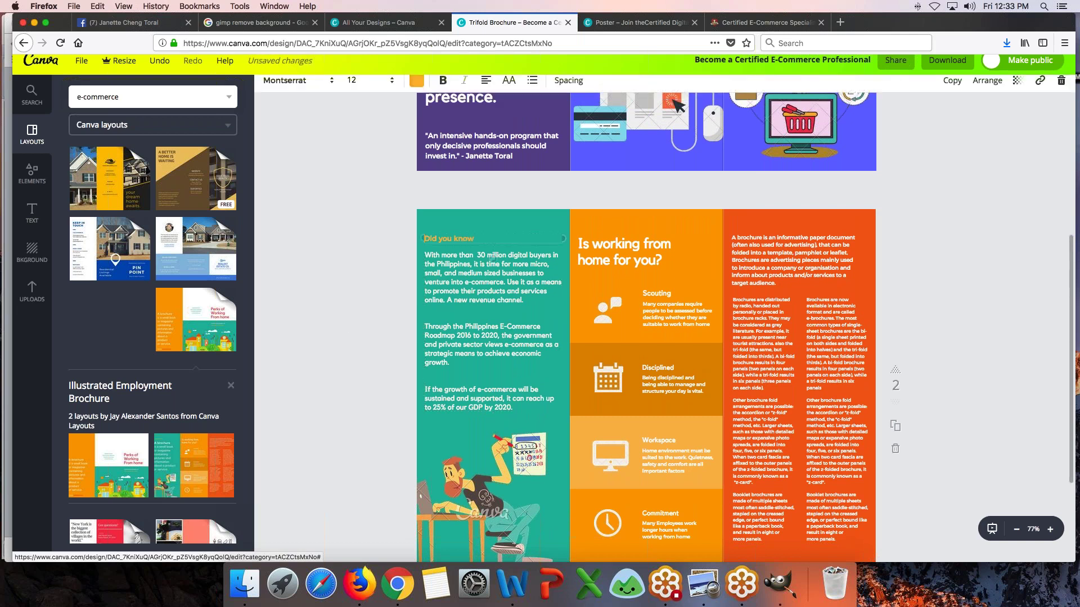
# - Retitle the 'Did you know' heading to 'E-Commerce is the great equalizer'
pyautogui.doubleClick(465, 239)
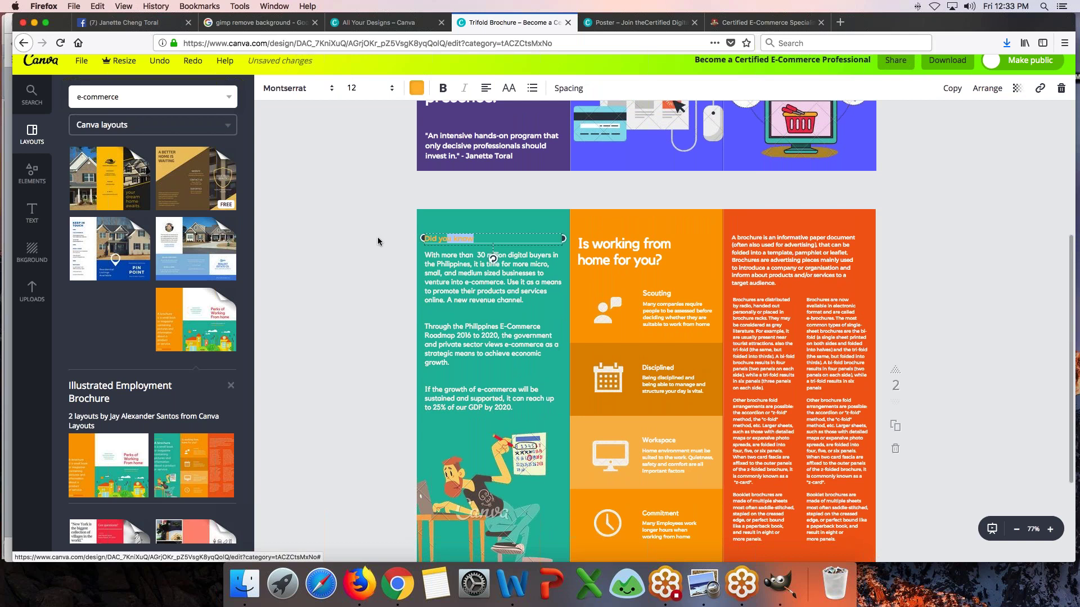
pyautogui.click(499, 240)
pyautogui.press('super+a')
pyautogui.press('BackSpace')
pyautogui.write('E-Co')
pyautogui.write('erc')
pyautogui.write('e is the great equalizer')
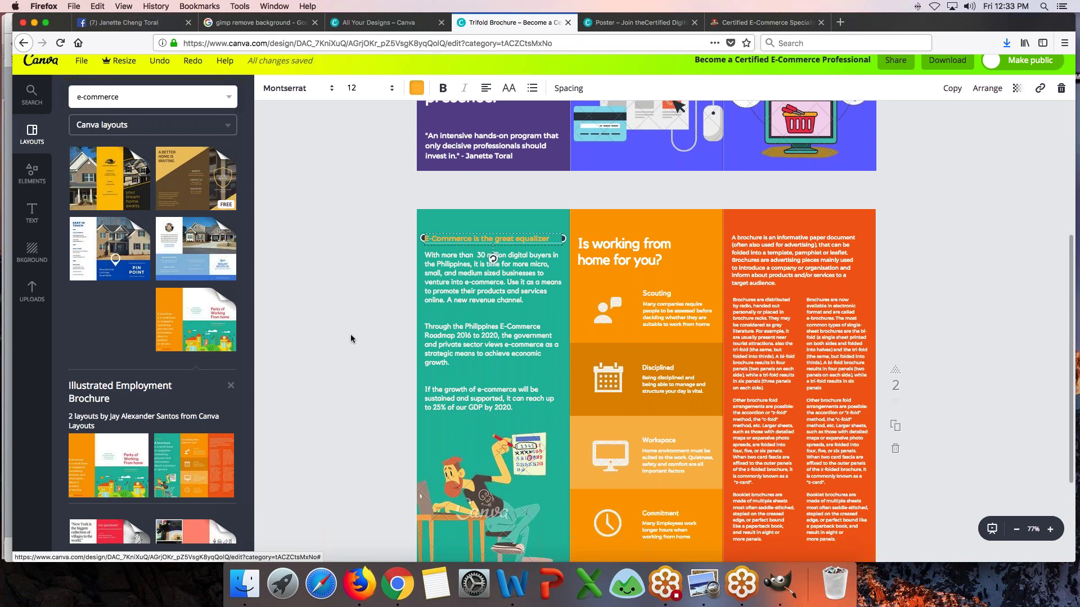
pyautogui.click(351, 339)
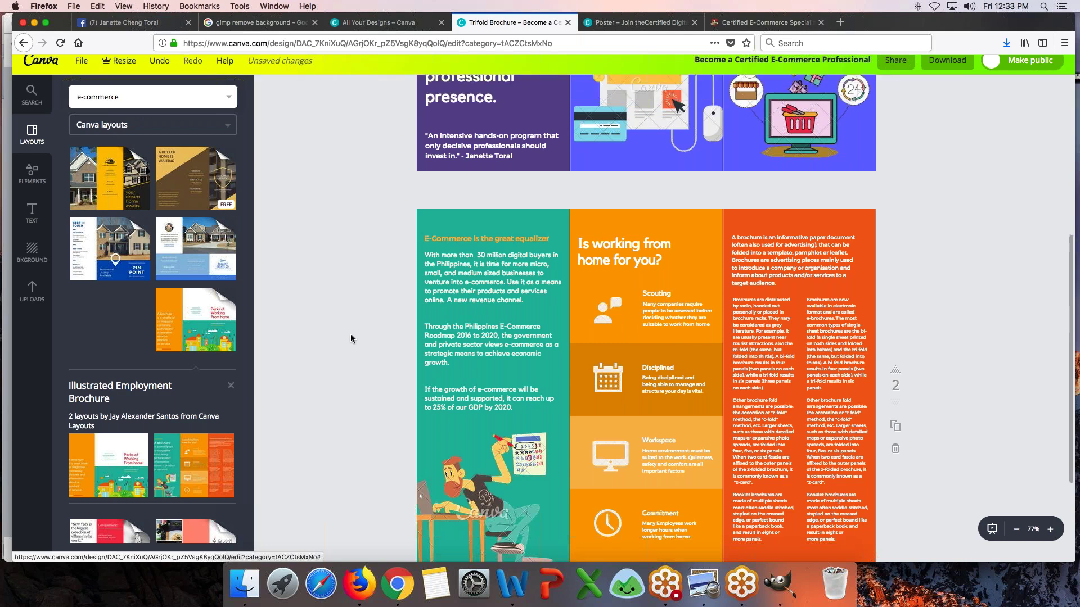
pyautogui.doubleClick(446, 314)
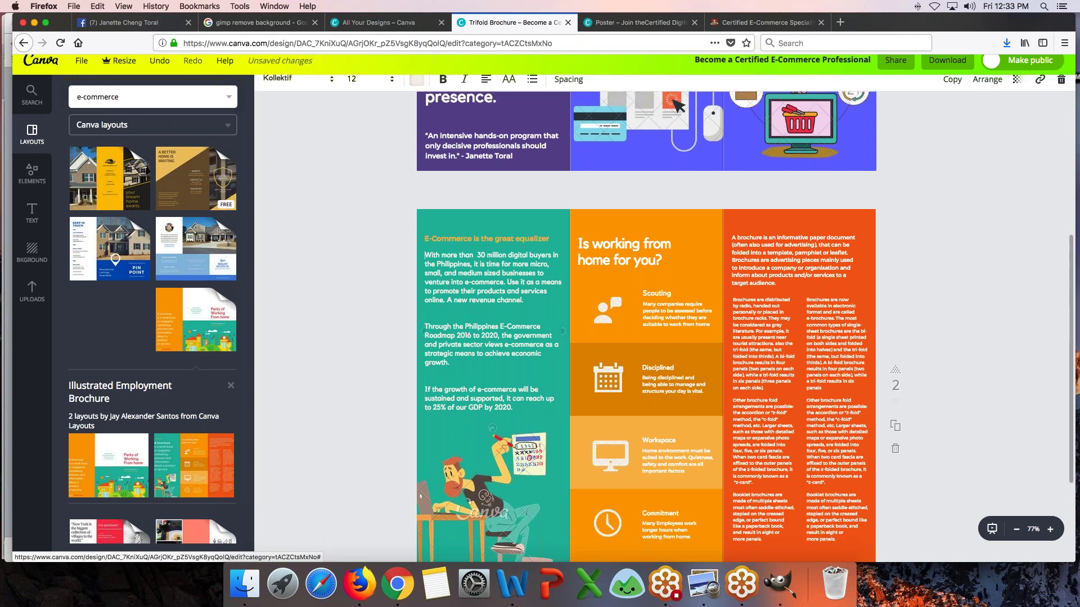
pyautogui.press('BackSpace')
pyautogui.click(434, 363)
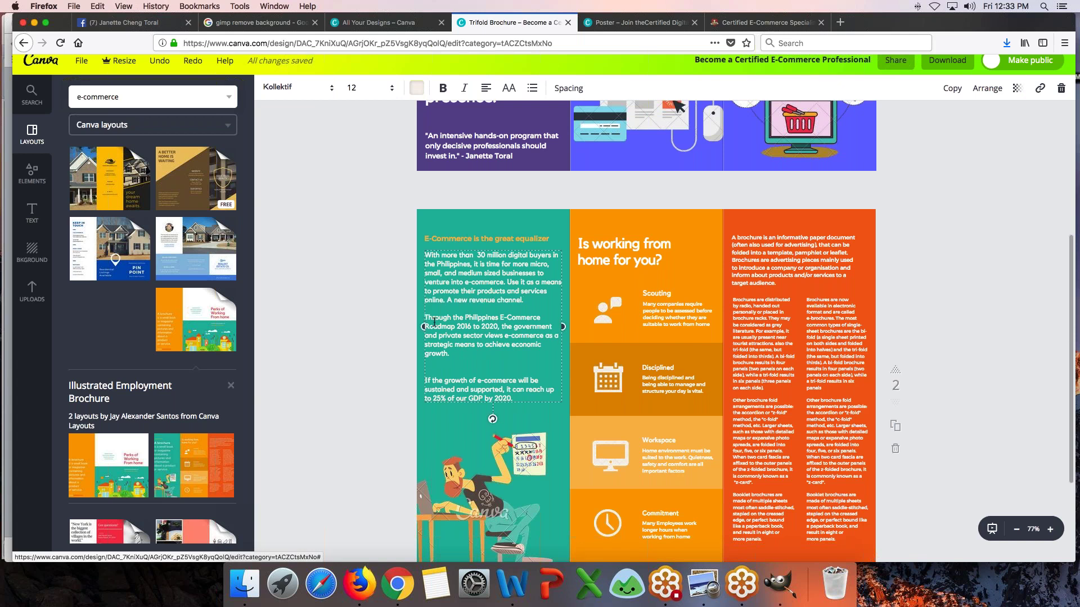
pyautogui.press('BackSpace')
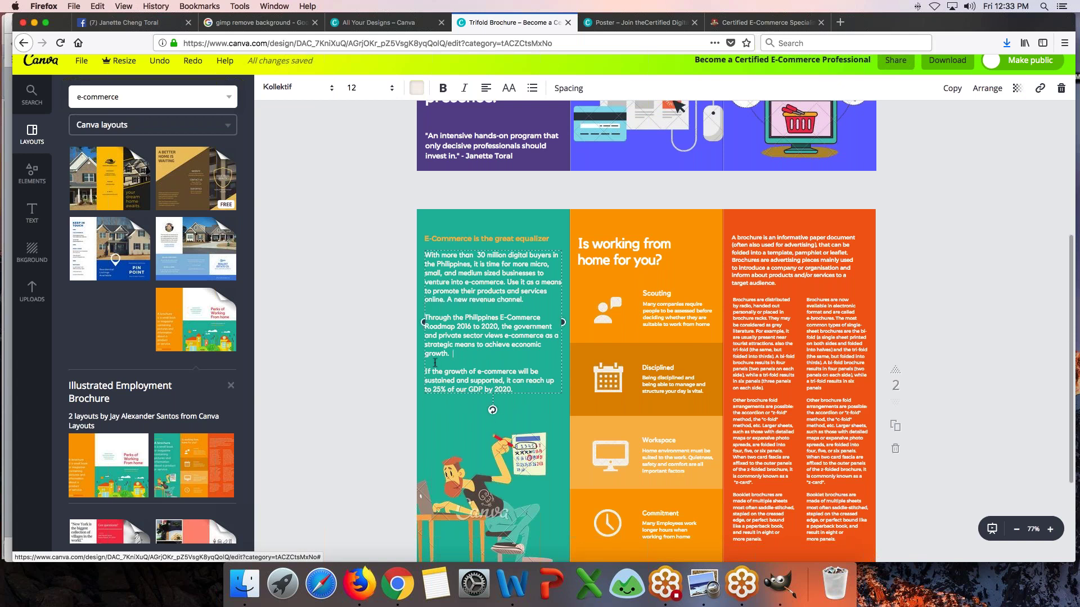
pyautogui.scroll(-3, 434, 363)
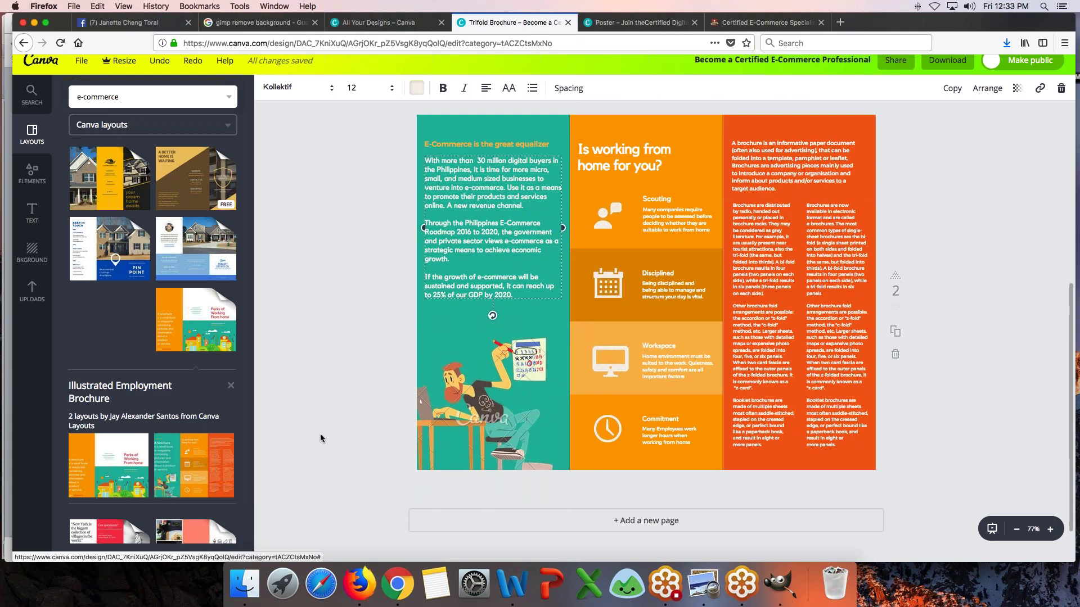
pyautogui.moveTo(485, 397); pyautogui.dragTo(497, 365)
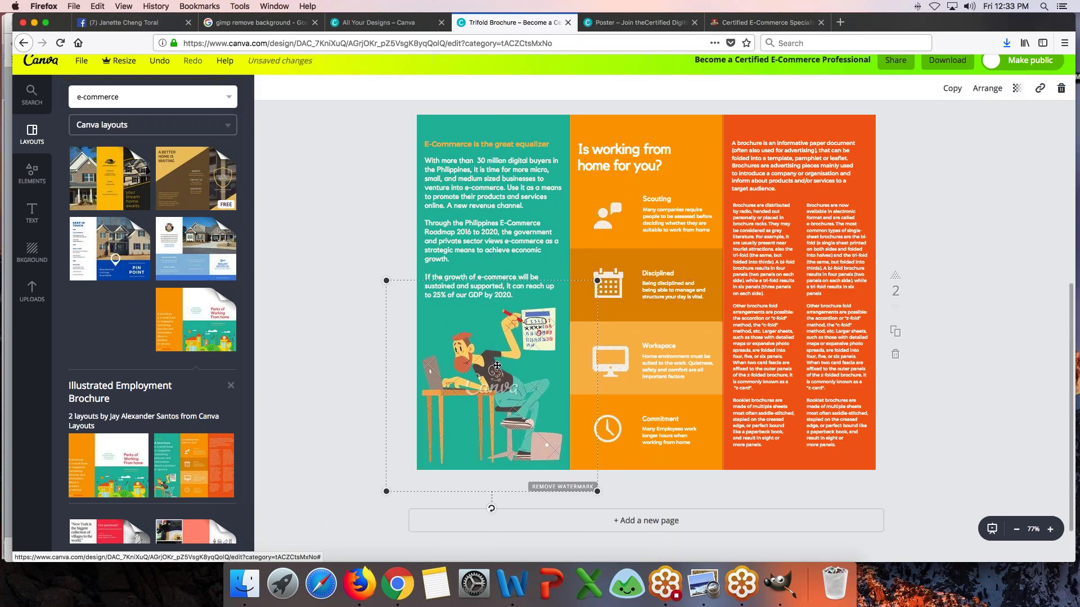
pyautogui.press('Delete')
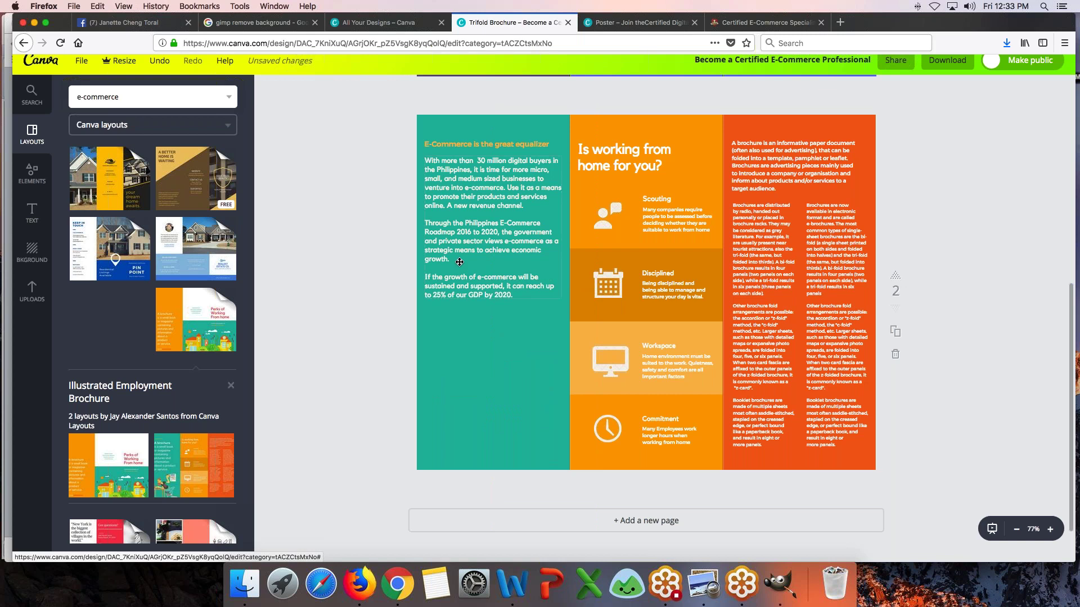
pyautogui.click(454, 233)
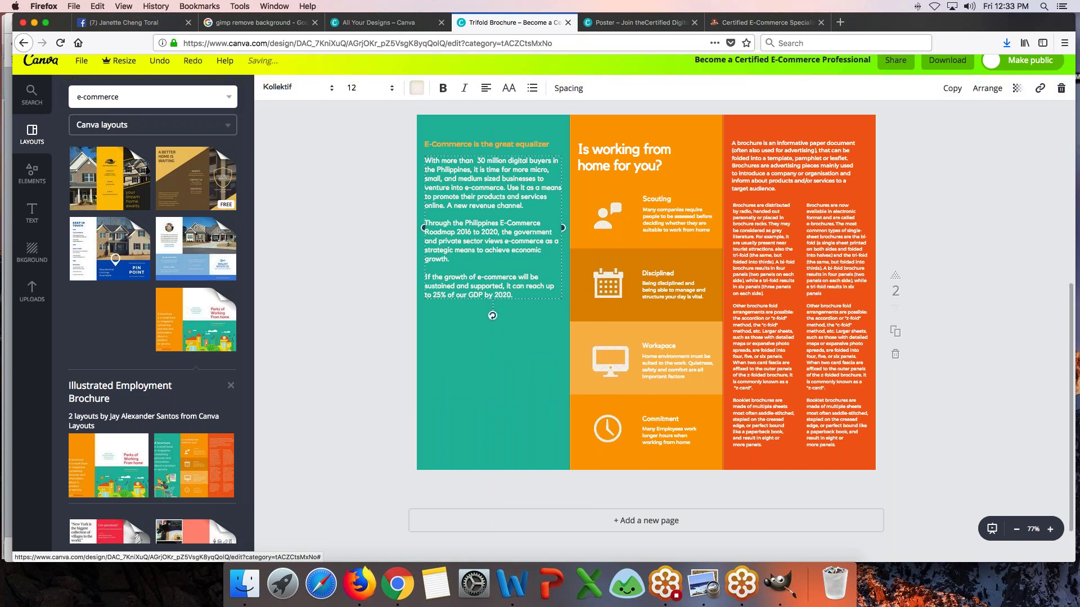
pyautogui.click(659, 150)
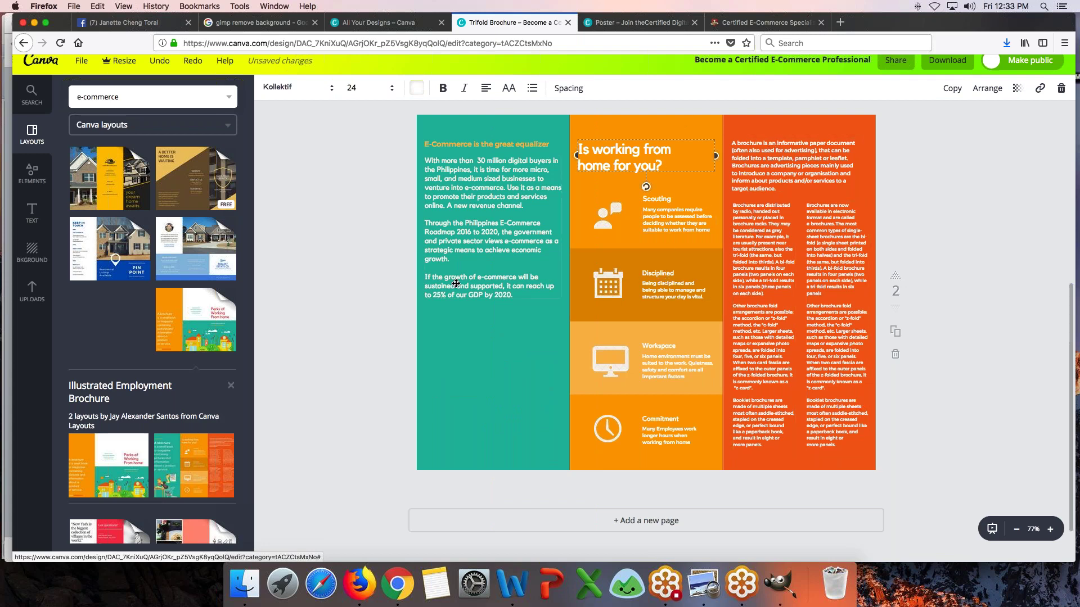
pyautogui.scroll(3, 757, 247)
pyautogui.scroll(2, 646, 332)
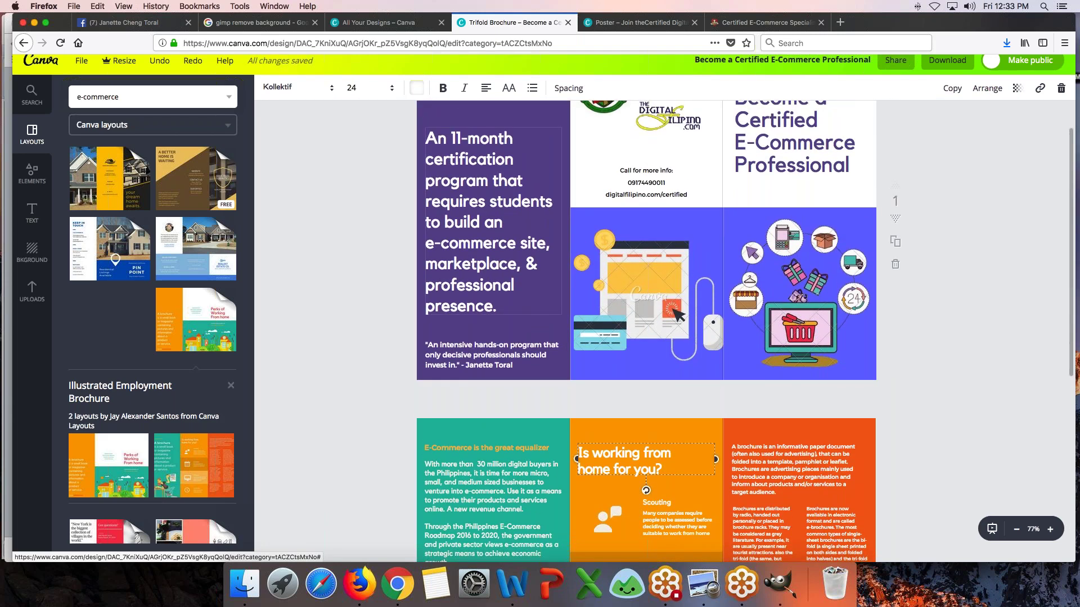
# - Go to the All Your Designs tab and scroll the create-a-design catalogue
pyautogui.scroll(2, 647, 332)
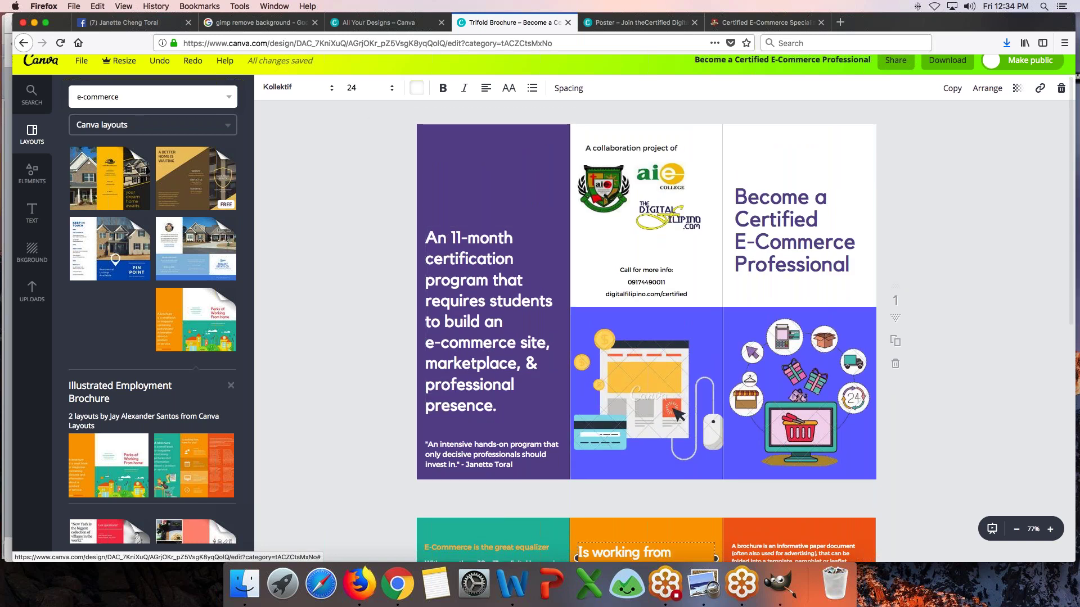
pyautogui.click(377, 22)
pyautogui.scroll(-3, 627, 309)
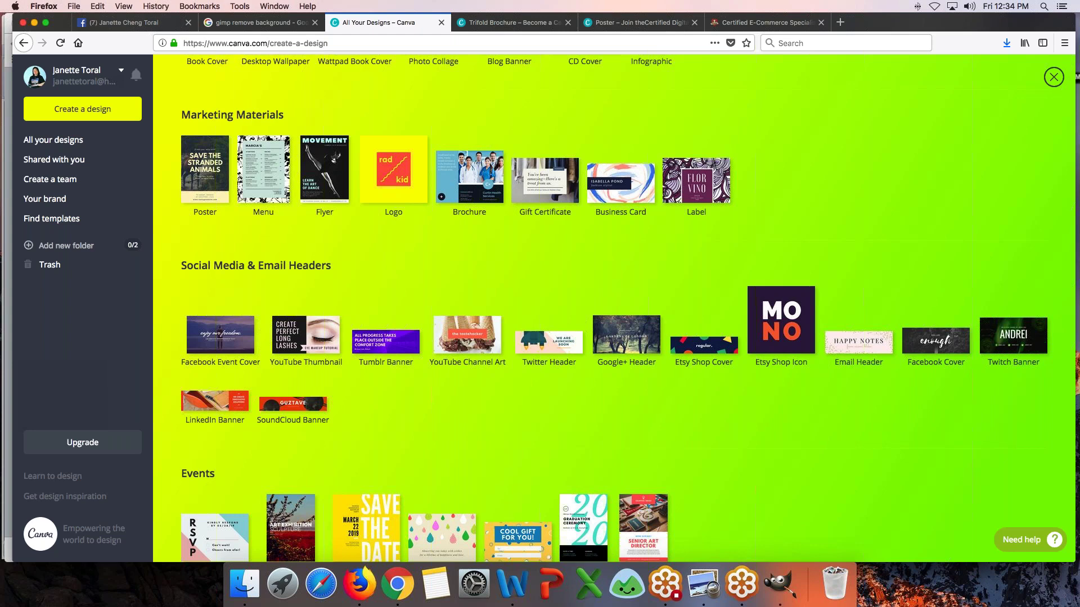
# - Start a new blank Facebook Ad design
pyautogui.scroll(-5, 366, 315)
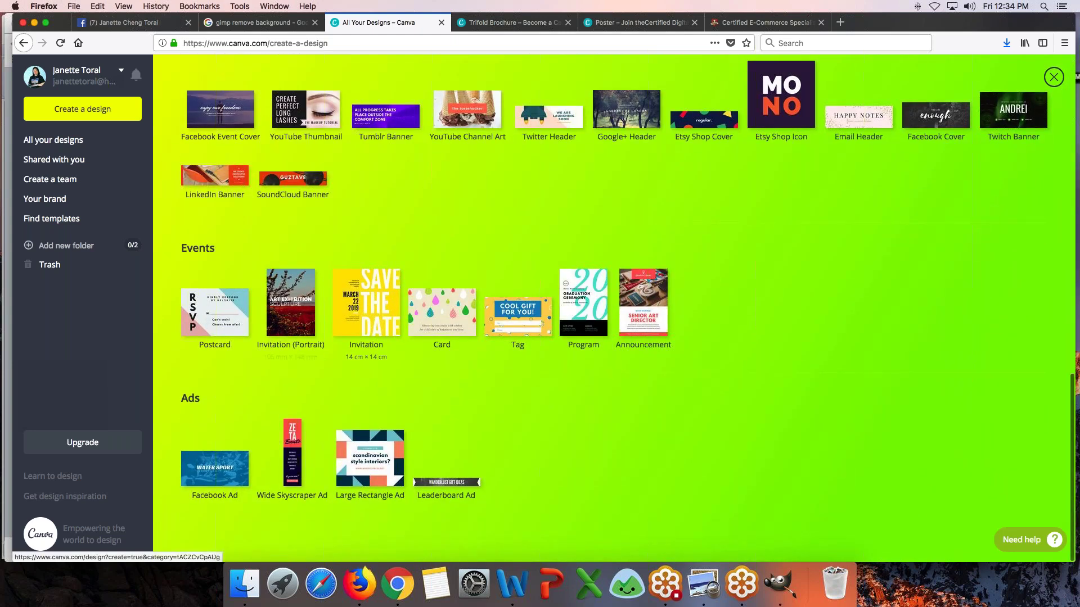
pyautogui.click(212, 485)
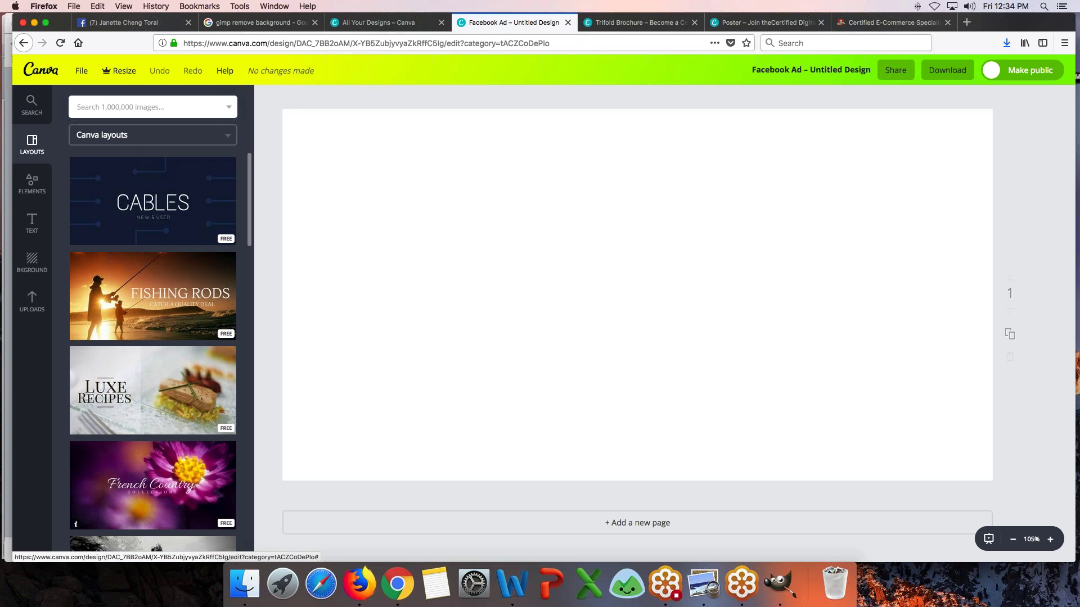
pyautogui.scroll(-5, 152, 499)
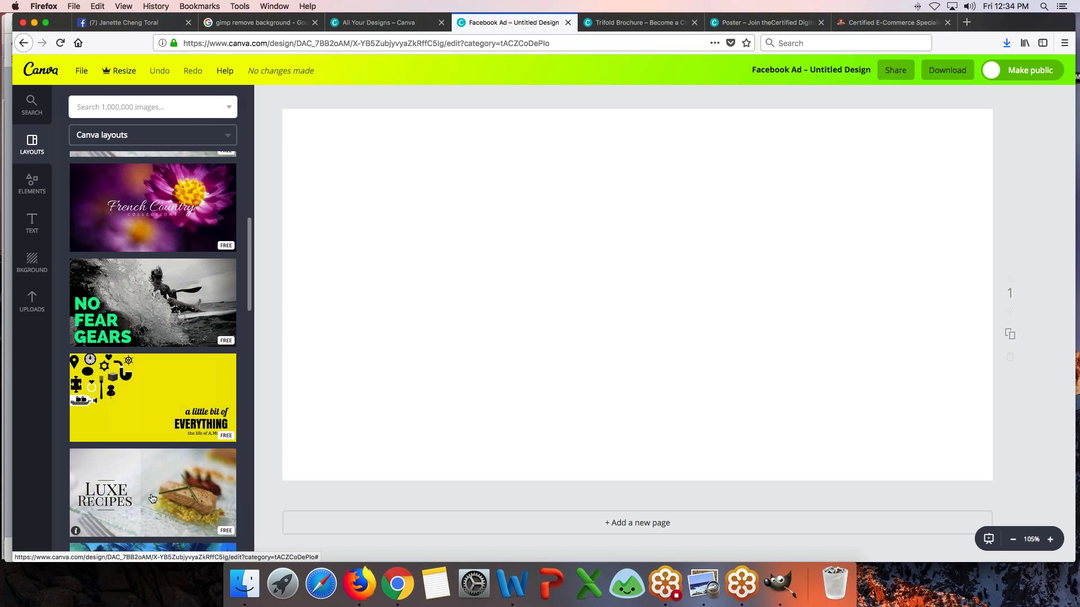
pyautogui.scroll(-5, 152, 498)
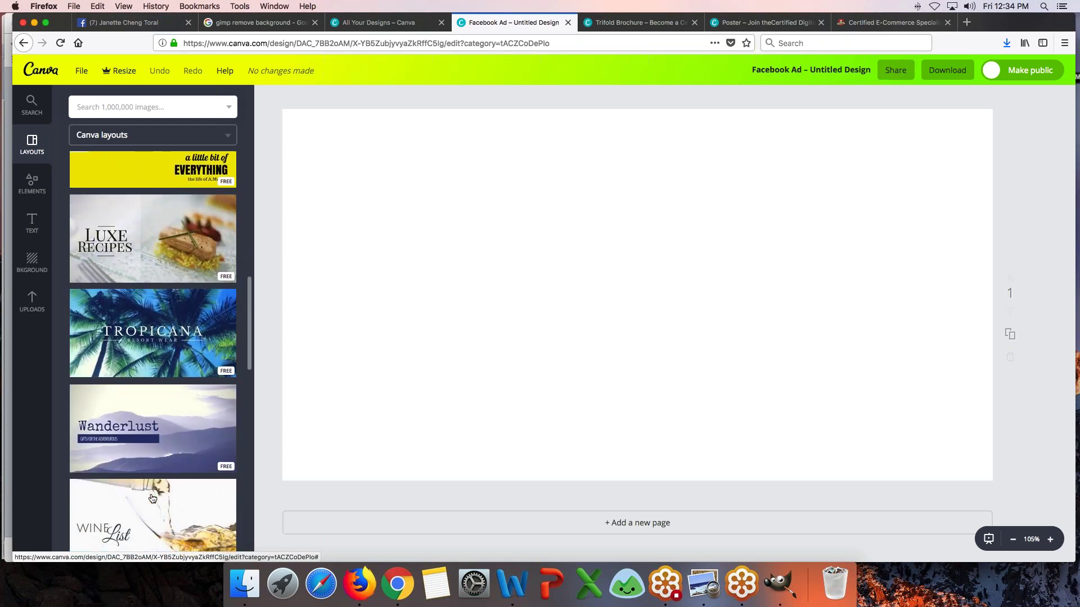
# - Browse the uploaded images, then bring up the Elements categories
pyautogui.click(32, 301)
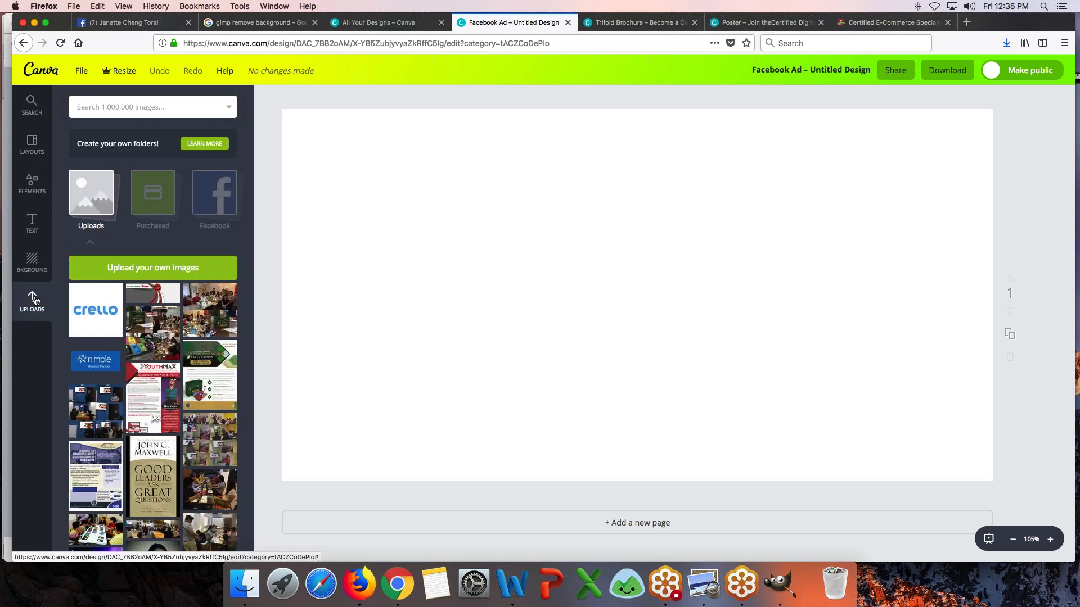
pyautogui.scroll(-7, 152, 337)
pyautogui.scroll(-10, 101, 300)
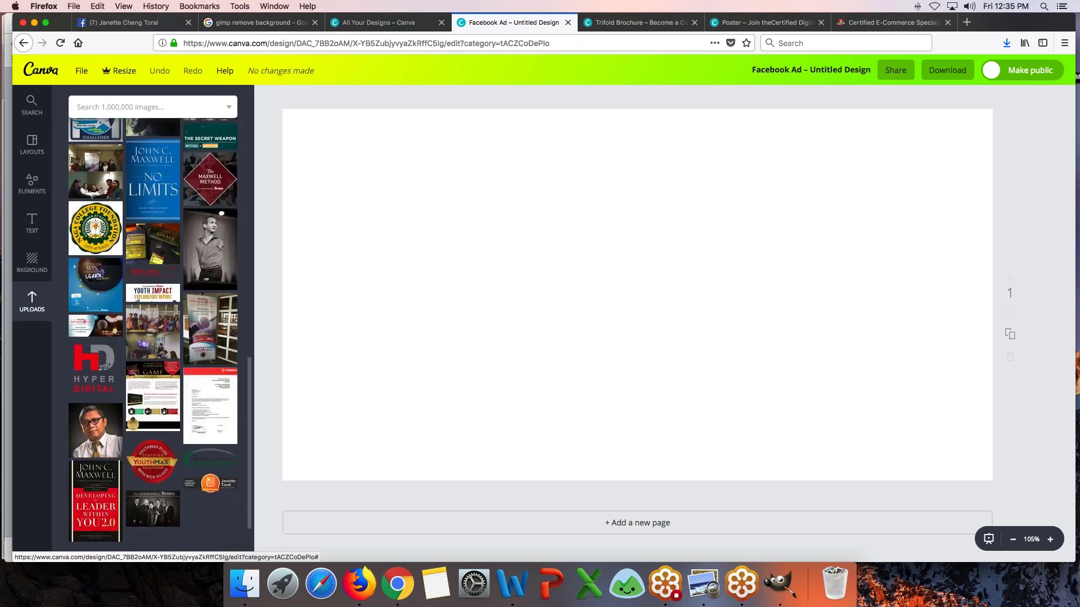
pyautogui.scroll(-8, 101, 300)
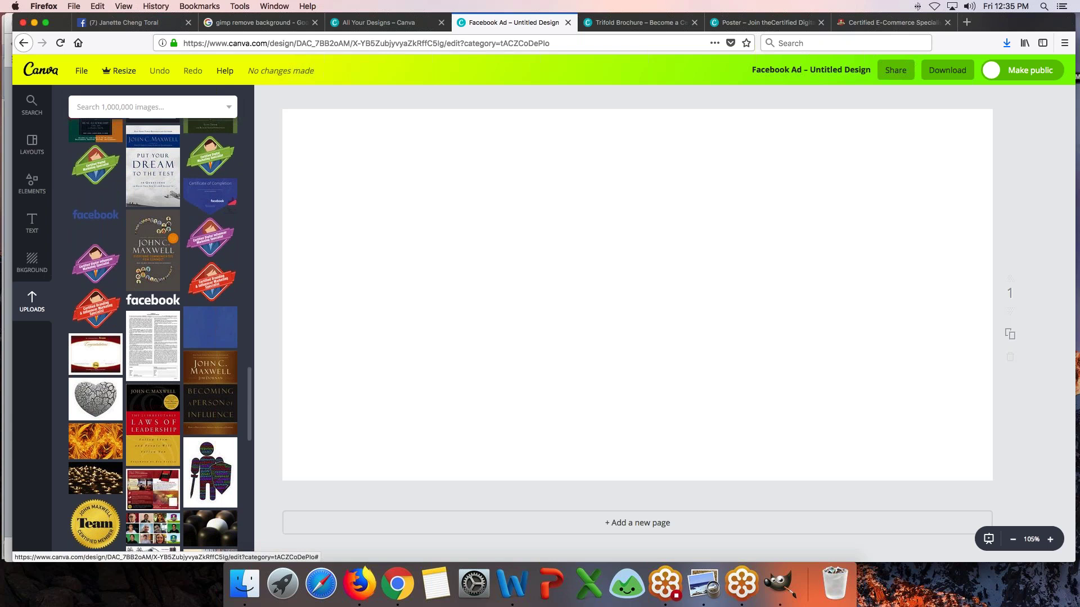
pyautogui.scroll(-2, 153, 334)
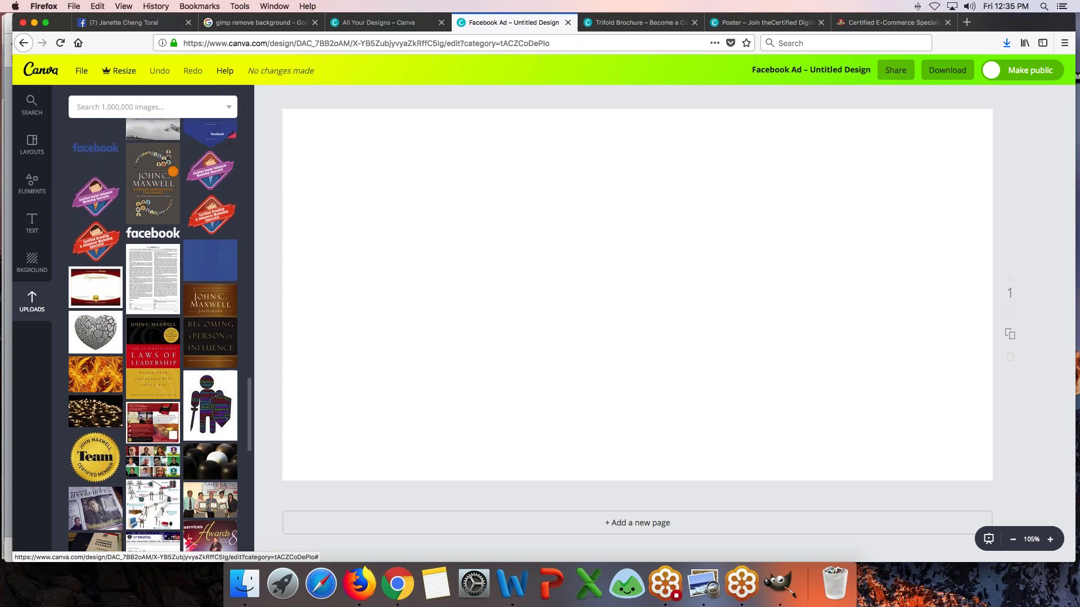
pyautogui.scroll(-2, 153, 334)
pyautogui.scroll(4, 152, 334)
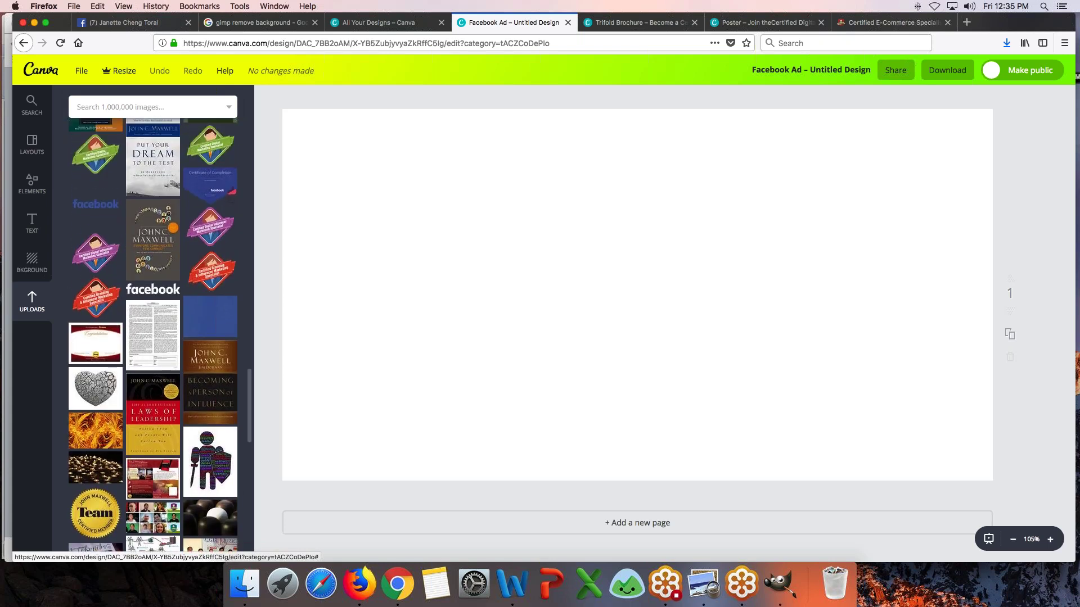
pyautogui.click(23, 198)
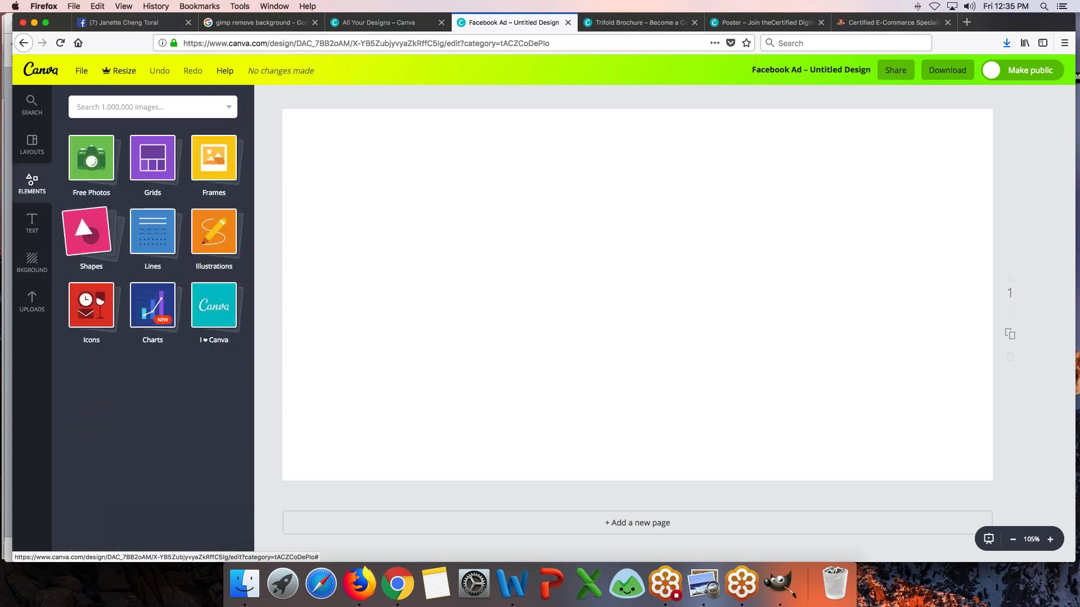
# - Add a filled circle from Shapes and drag it to the lower right, partly off the page
pyautogui.click(83, 241)
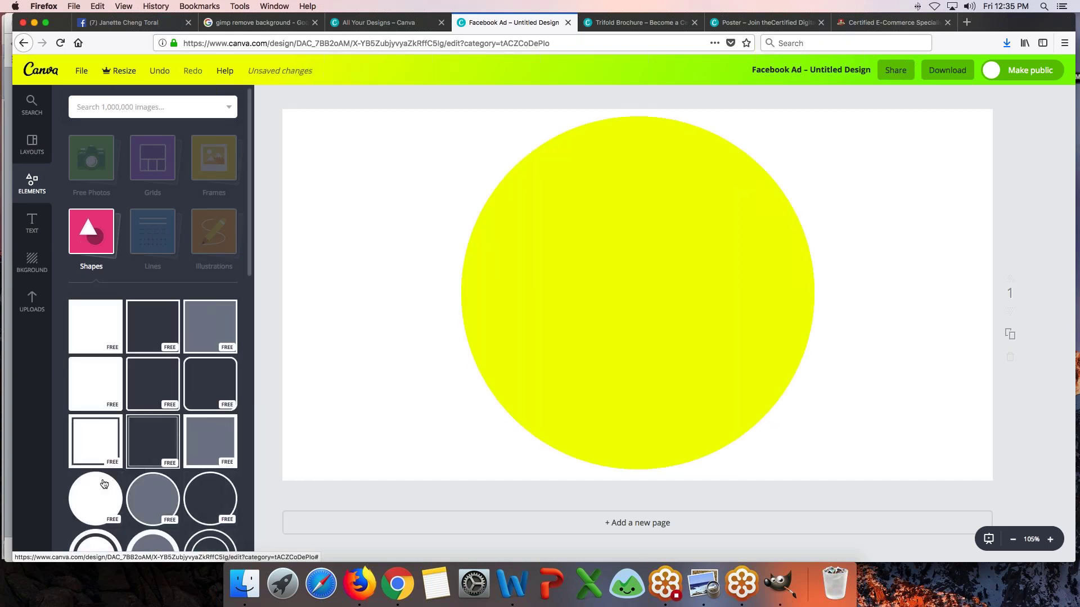
pyautogui.click(74, 519)
pyautogui.moveTo(767, 386); pyautogui.dragTo(909, 462)
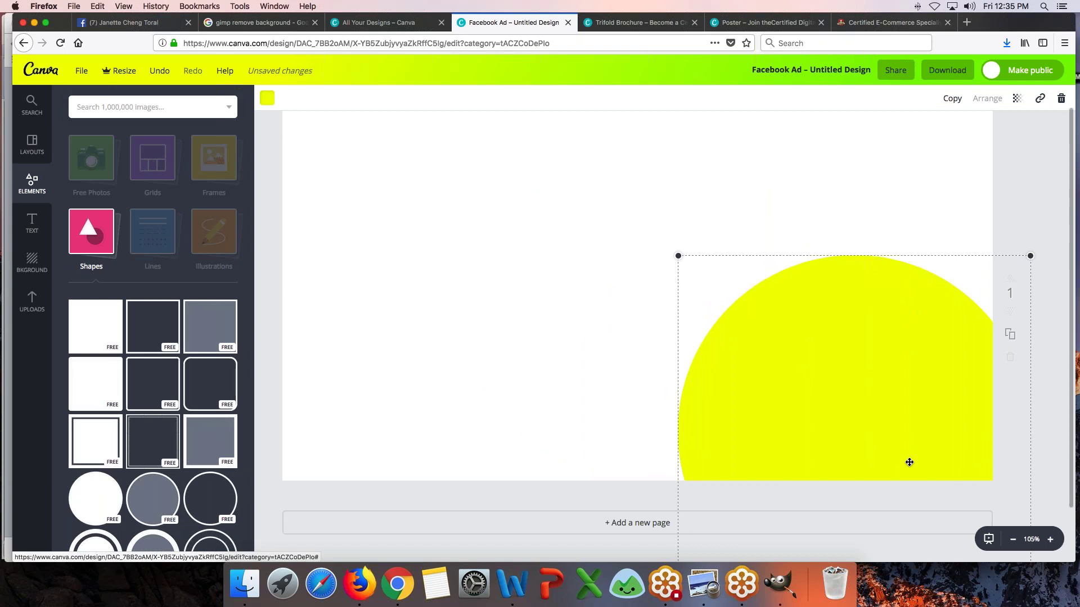
pyautogui.click(32, 302)
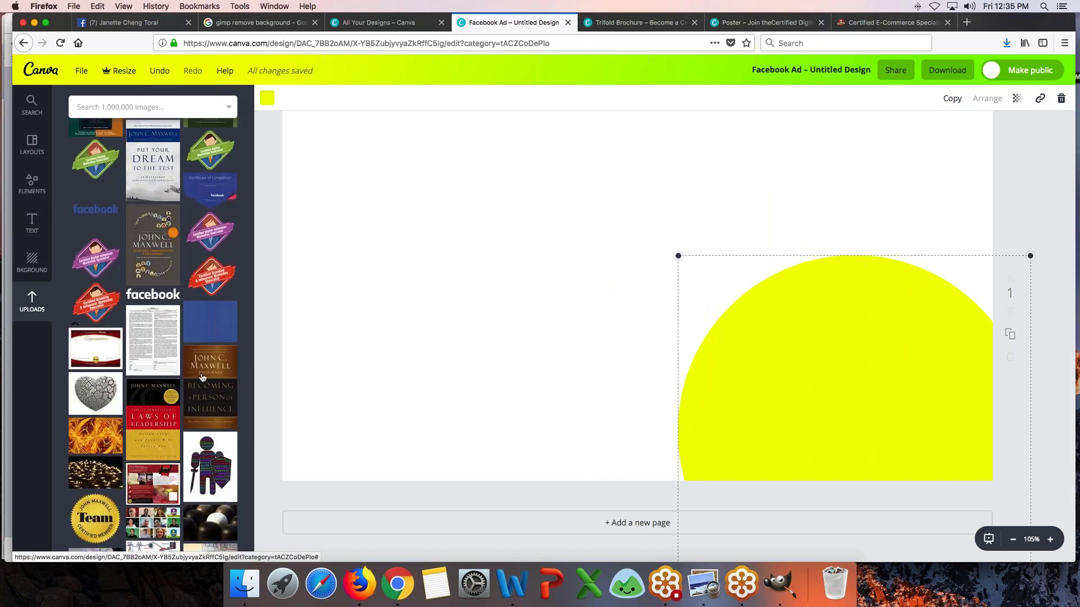
pyautogui.scroll(-10, 217, 447)
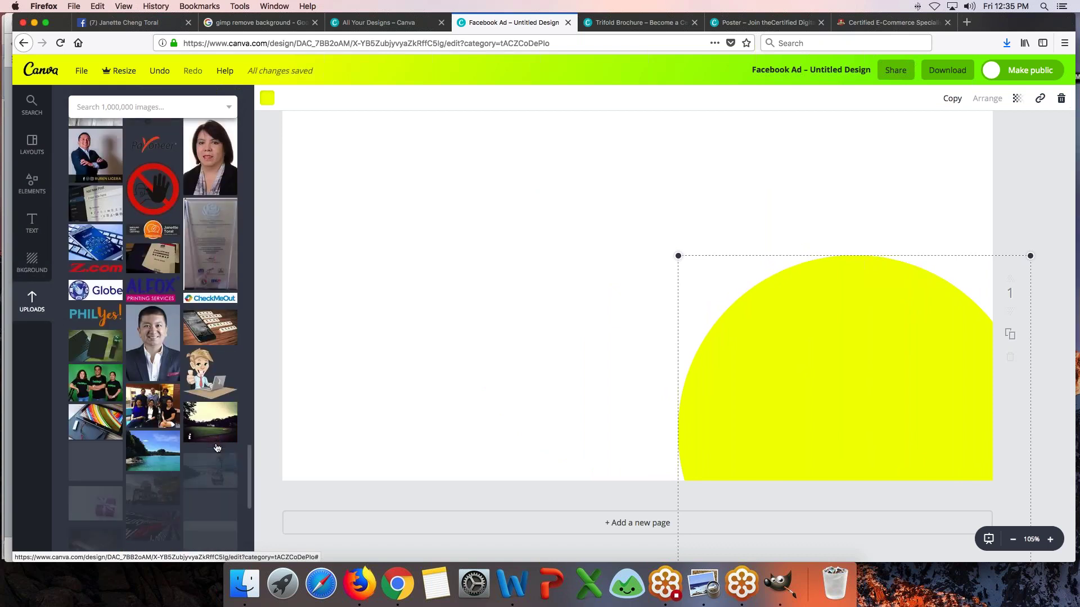
pyautogui.scroll(-10, 217, 448)
# - Scroll down the Uploads panel and start a search of Canva's 1,000,000 stock images
pyautogui.scroll(-10, 211, 393)
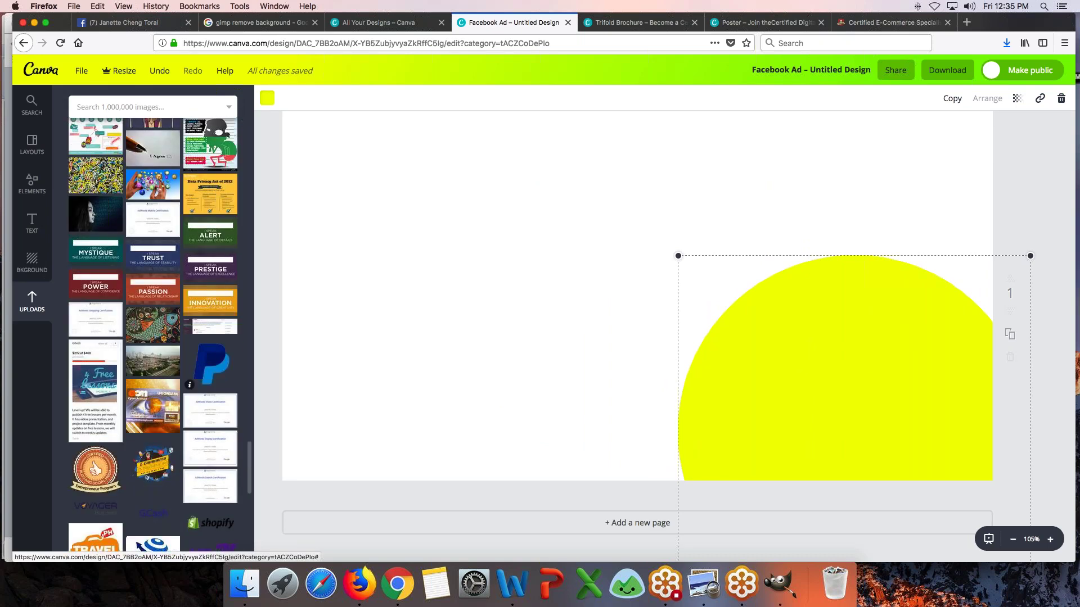
pyautogui.scroll(-10, 211, 416)
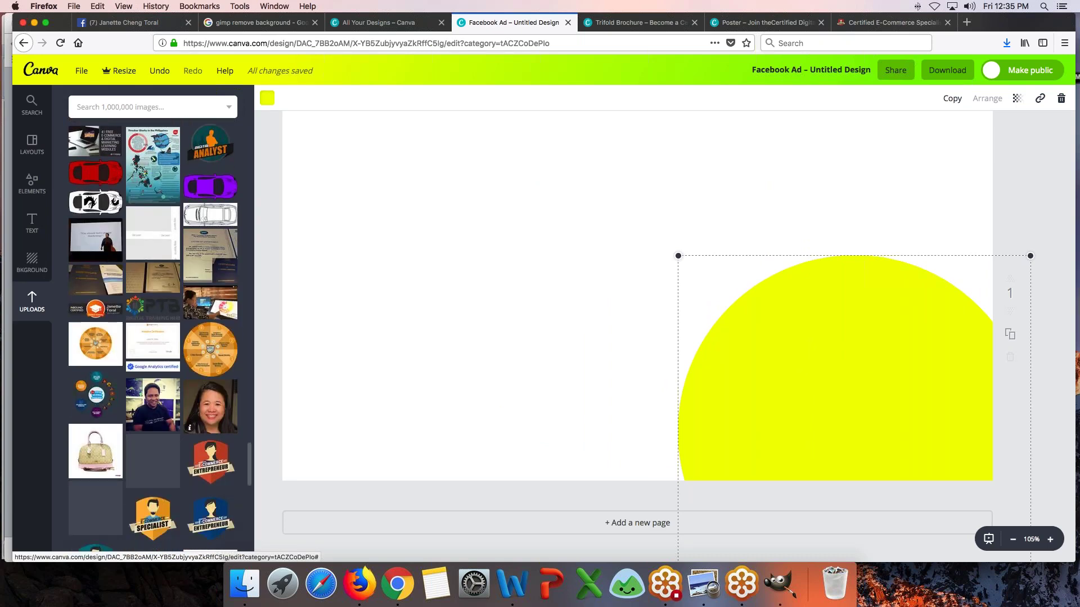
pyautogui.scroll(-10, 211, 416)
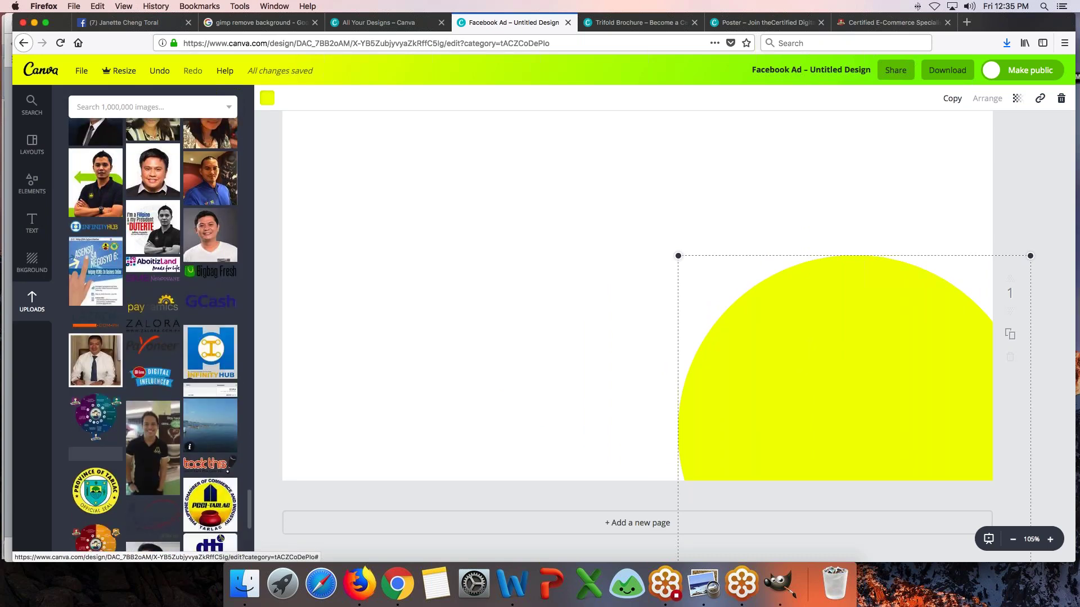
pyautogui.scroll(-10, 152, 334)
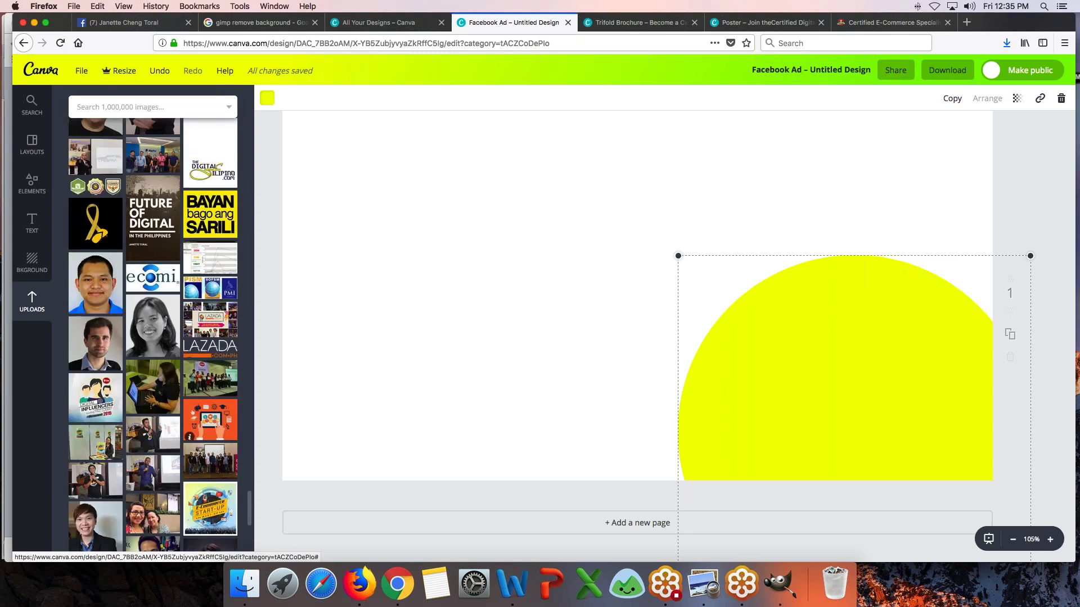
pyautogui.click(176, 104)
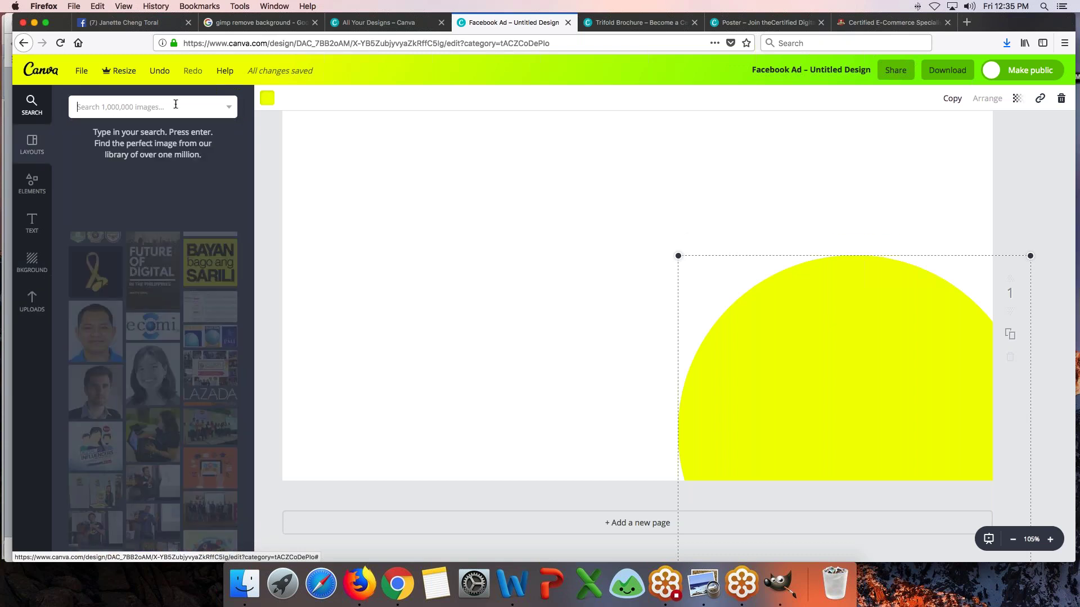
# - Search the stock library for 'asian girl' and browse the results
pyautogui.write('asian girl')
pyautogui.press('Return')
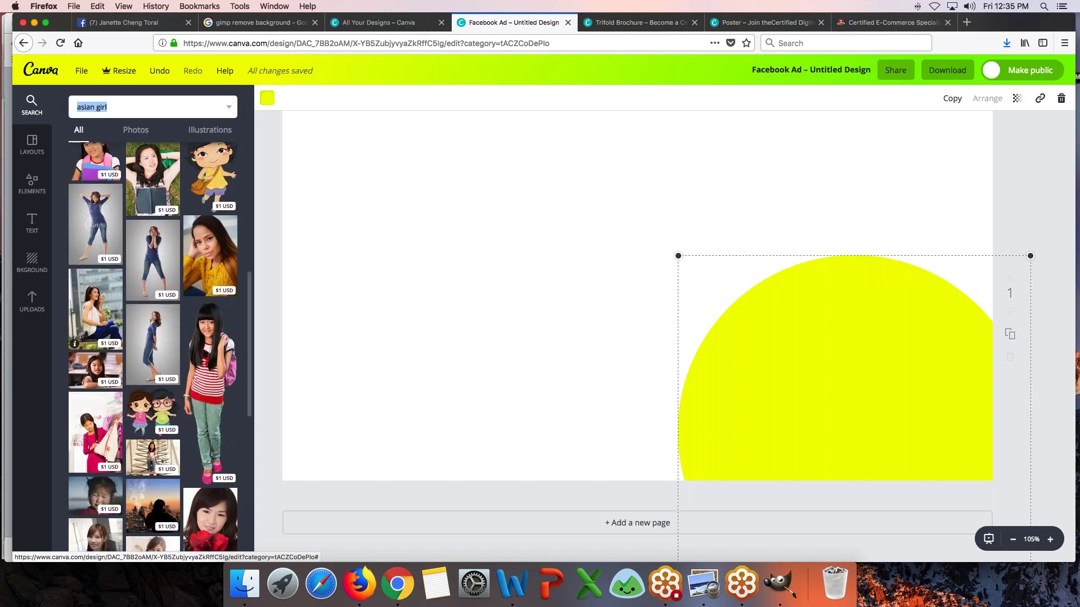
pyautogui.scroll(-5, 152, 346)
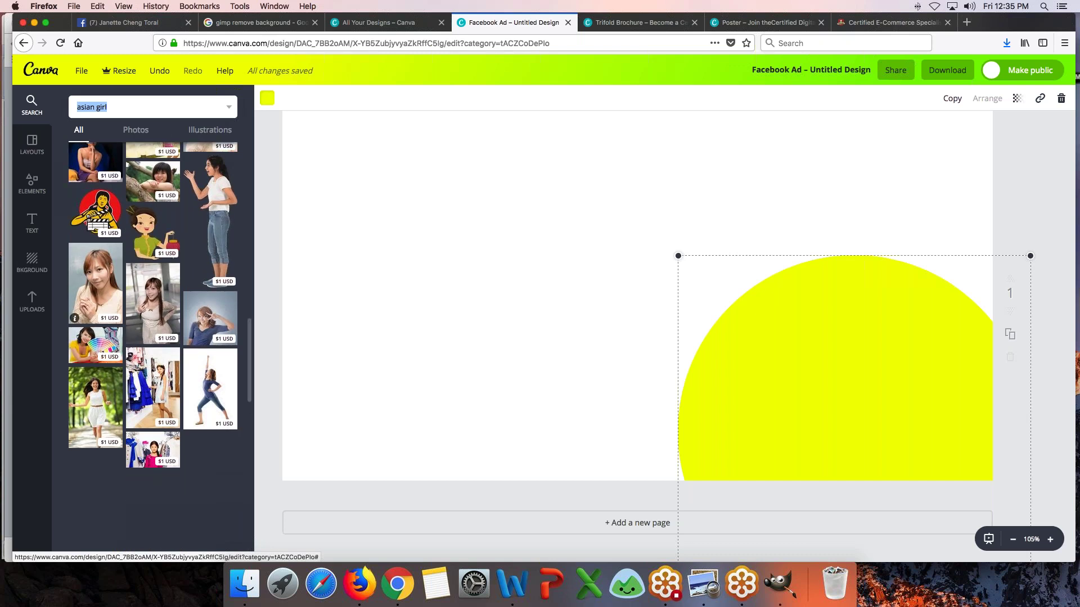
pyautogui.scroll(-2, 152, 346)
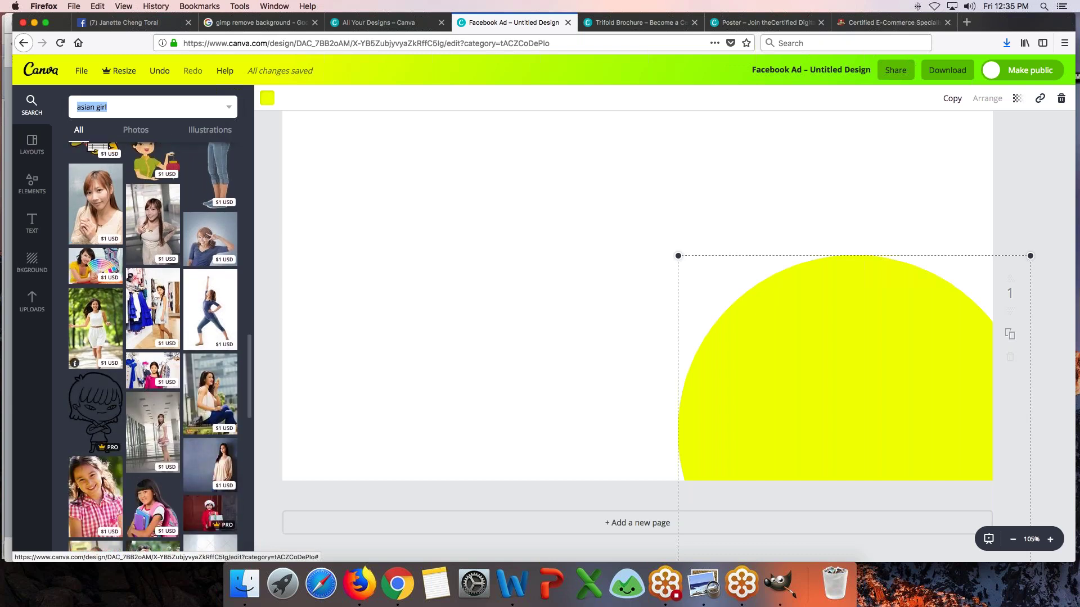
pyautogui.scroll(-5, 151, 346)
pyautogui.scroll(-5, 151, 346)
pyautogui.scroll(-1, 152, 346)
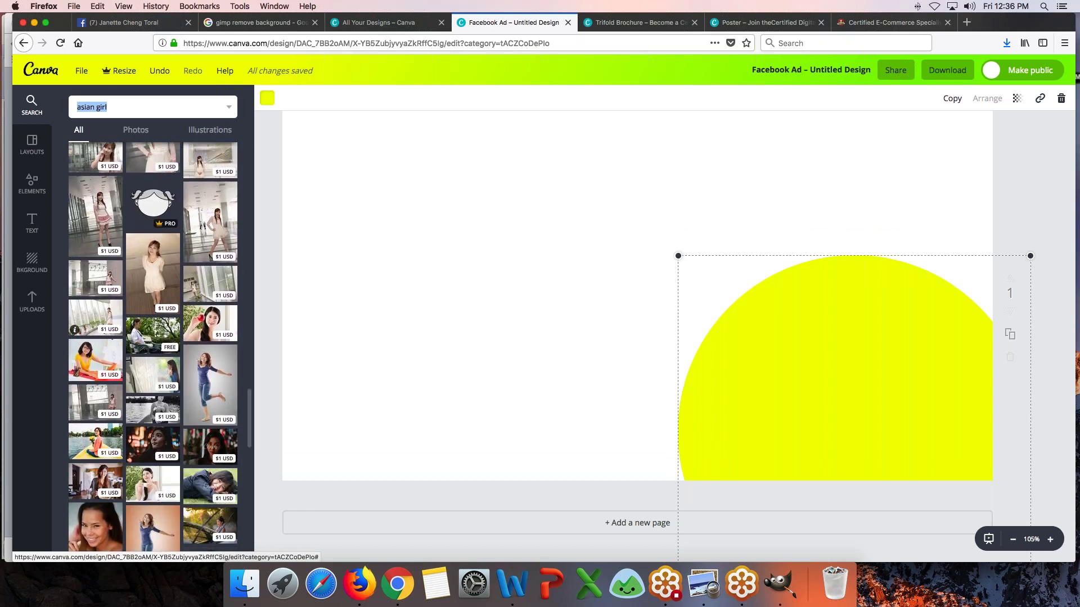
pyautogui.scroll(-5, 152, 346)
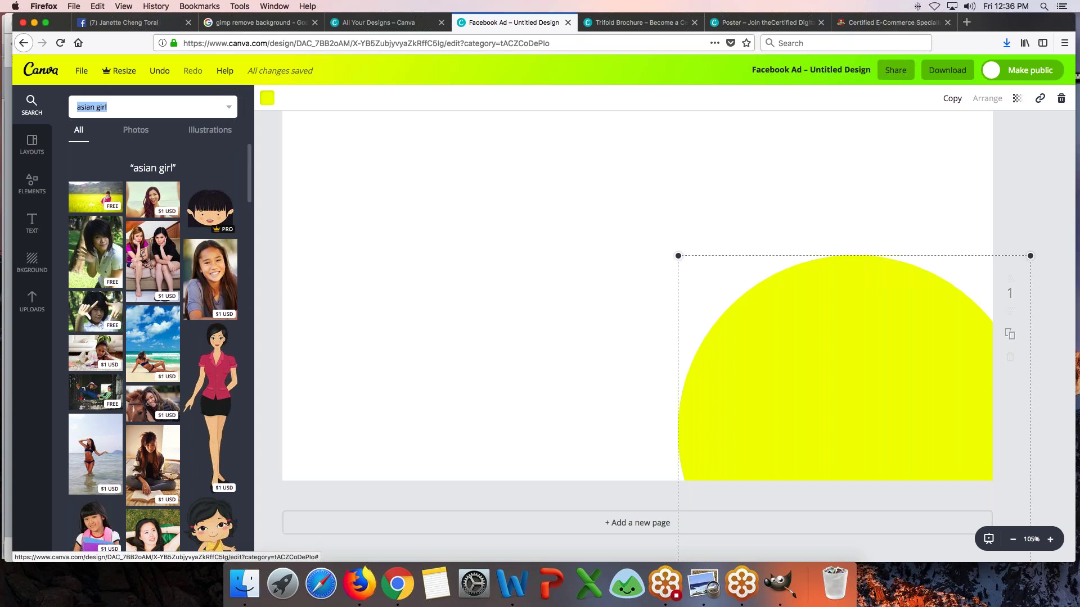
# - Filter the 'asian girl' results to Photos only and scroll through them
pyautogui.click(136, 135)
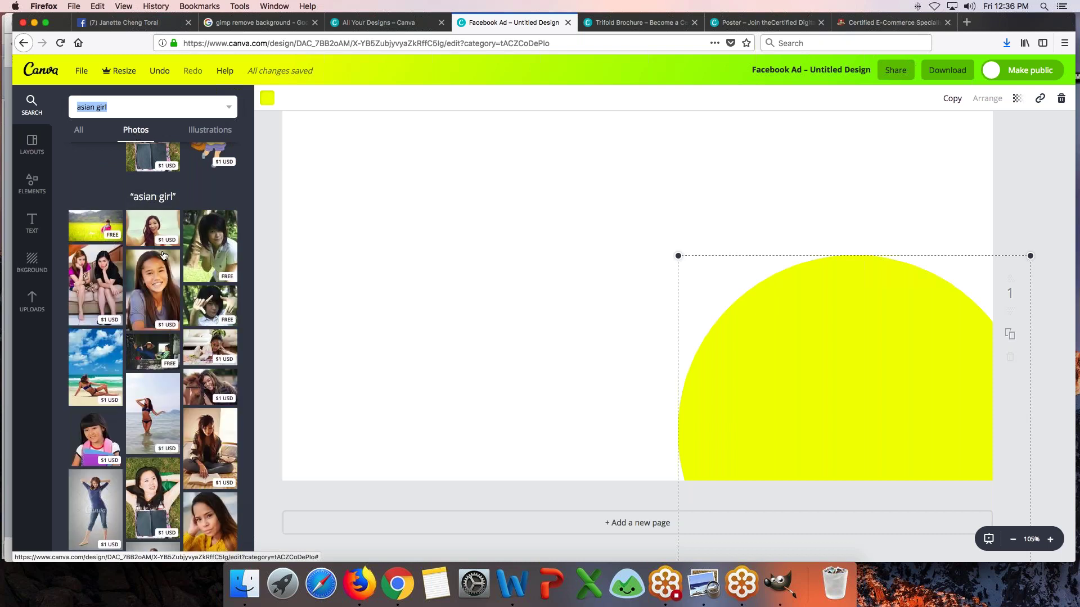
pyautogui.scroll(-15, 178, 373)
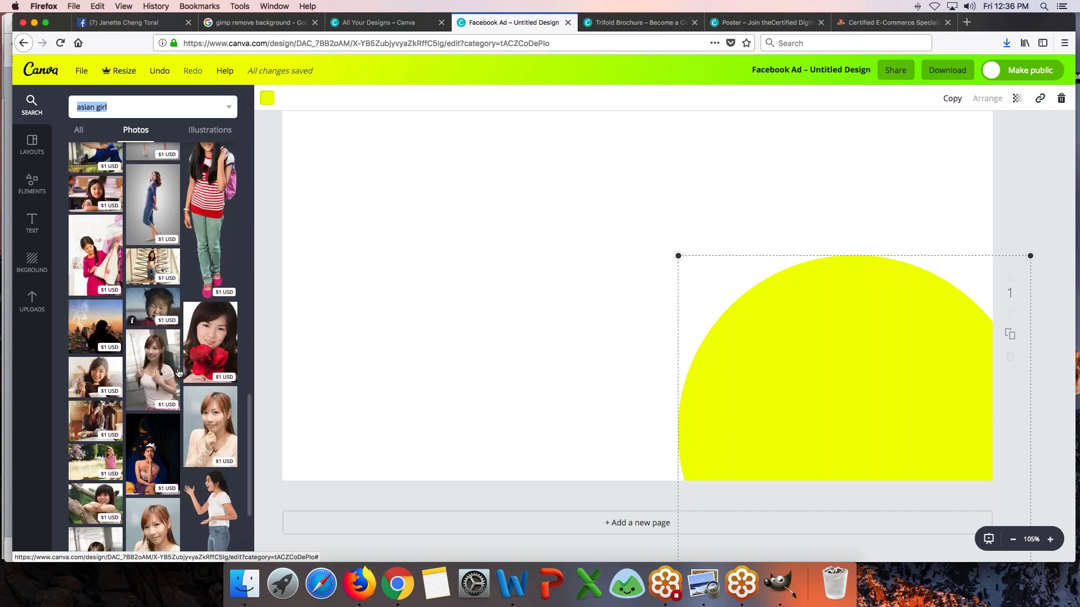
pyautogui.scroll(-12, 179, 373)
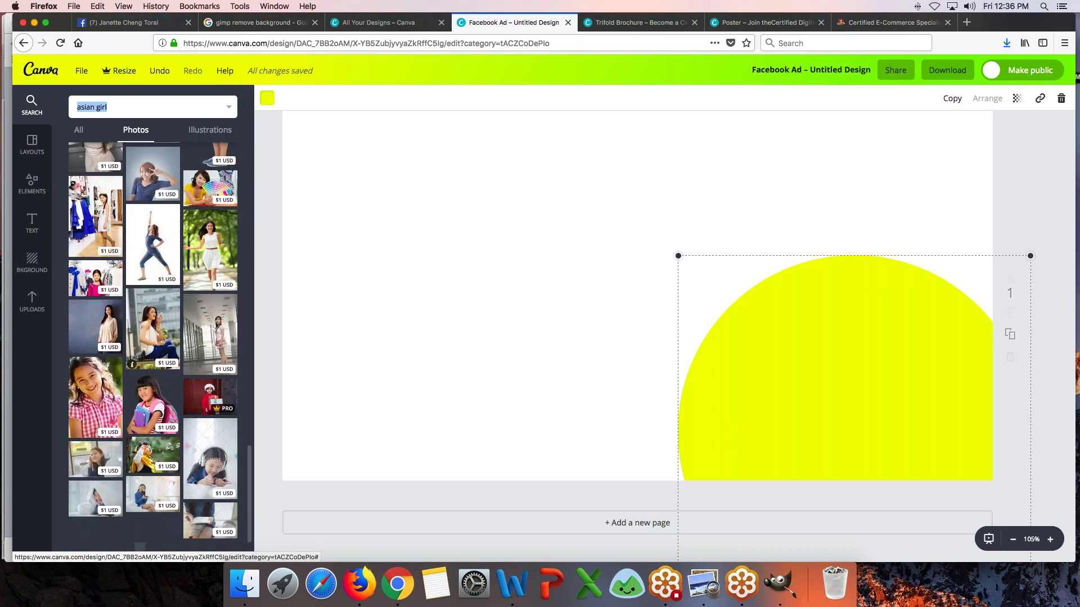
pyautogui.scroll(-10, 152, 371)
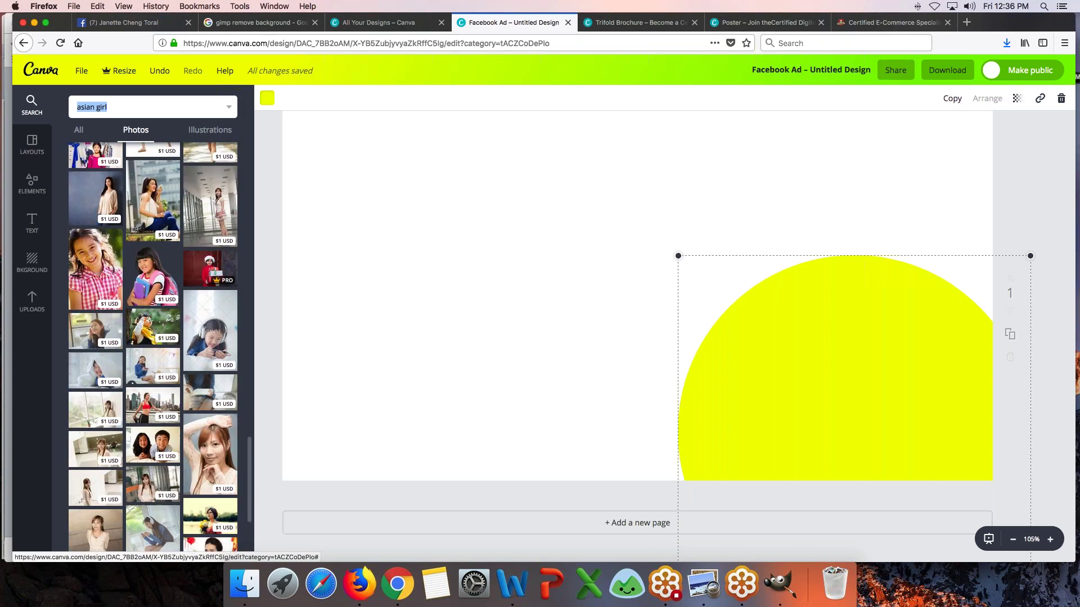
pyautogui.scroll(-2, 152, 346)
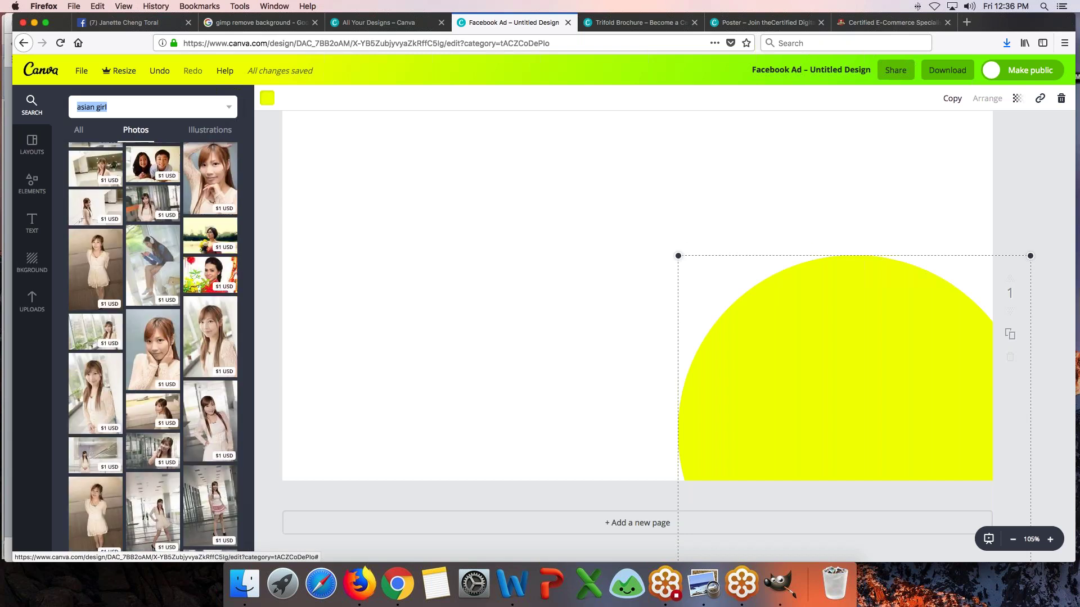
# - Change the search to 'asian lady' and browse the new photo results
pyautogui.click(107, 107)
pyautogui.press('BackSpace')
pyautogui.press('BackSpace')
pyautogui.press('BackSpace')
pyautogui.write('lady')
pyautogui.press('Return')
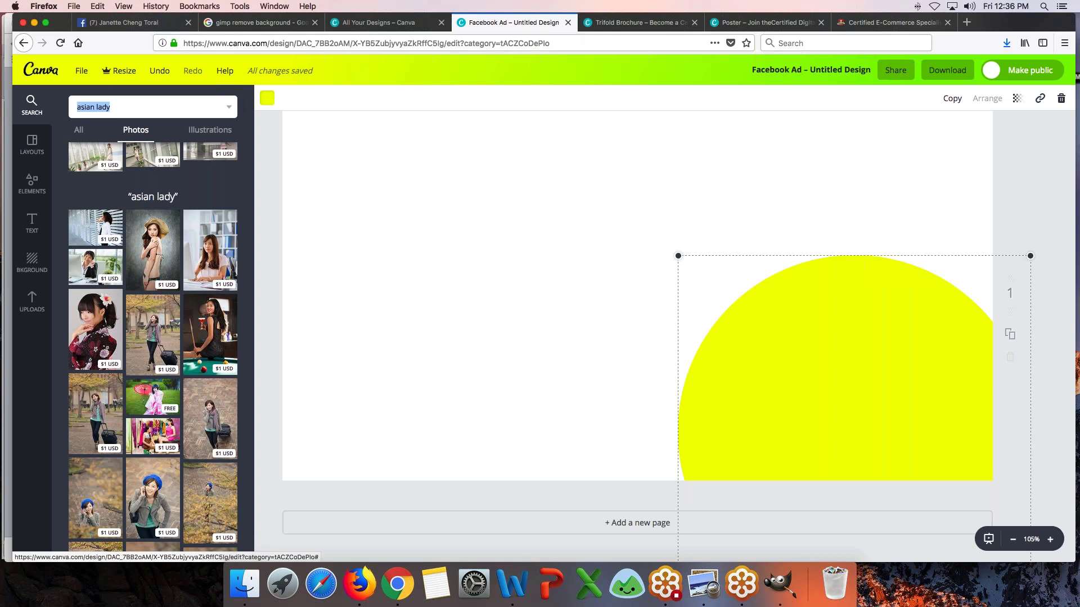
pyautogui.scroll(-5, 196, 316)
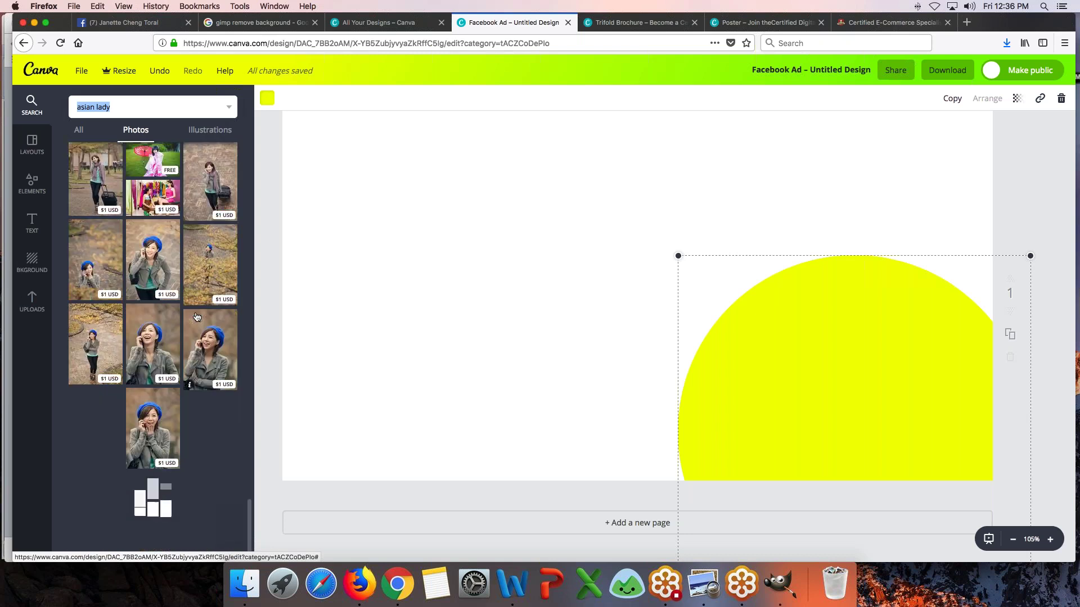
pyautogui.scroll(-5, 196, 316)
pyautogui.scroll(-4, 197, 317)
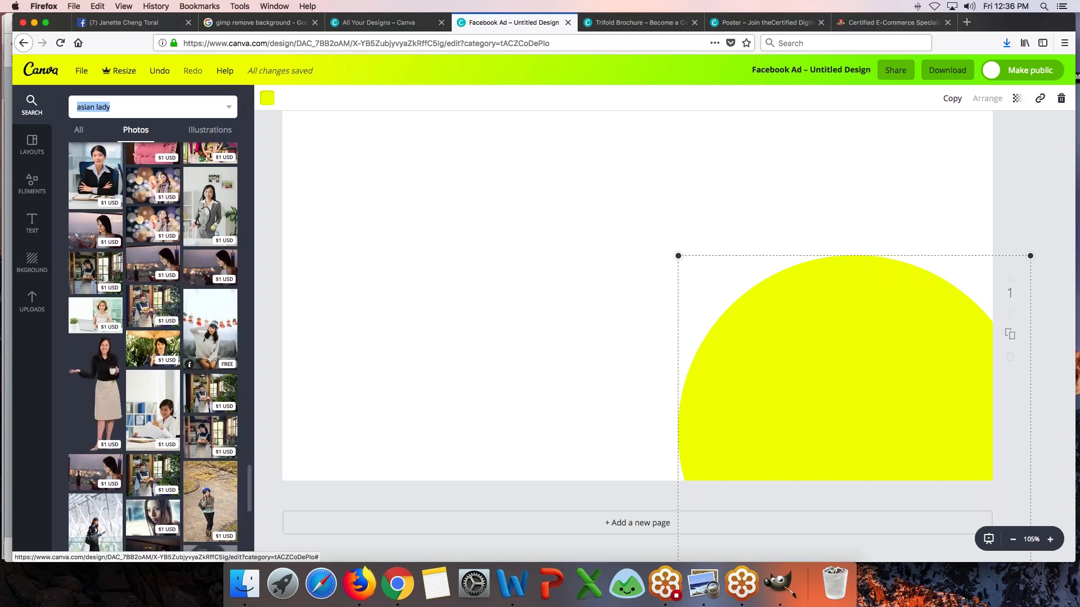
# - Add the woman-holding-a-cup photo, enlarge it and position it over the yellow circle at lower right
pyautogui.click(103, 387)
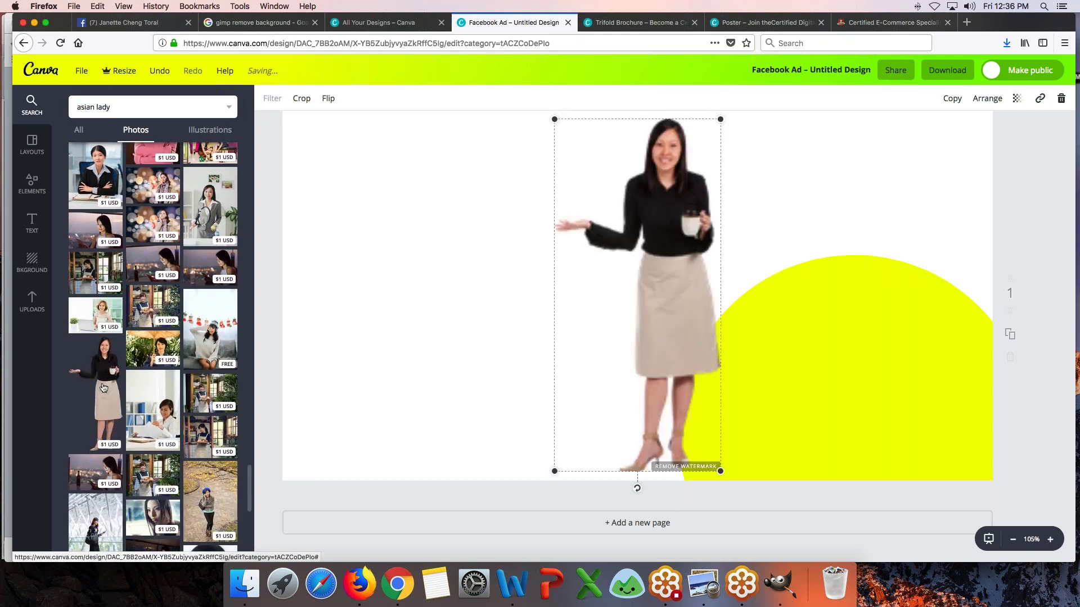
pyautogui.moveTo(555, 130); pyautogui.dragTo(639, 161)
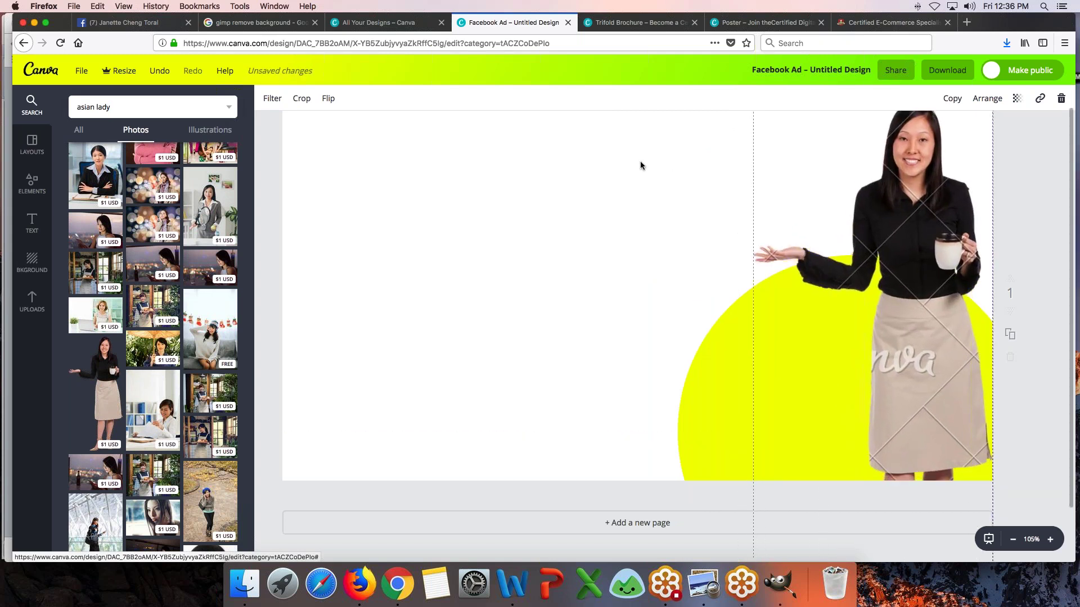
pyautogui.moveTo(913, 330); pyautogui.dragTo(915, 429)
pyautogui.moveTo(754, 201); pyautogui.dragTo(721, 131)
pyautogui.moveTo(956, 292); pyautogui.dragTo(956, 387)
pyautogui.moveTo(713, 225); pyautogui.dragTo(645, 202)
pyautogui.moveTo(909, 315); pyautogui.dragTo(902, 312)
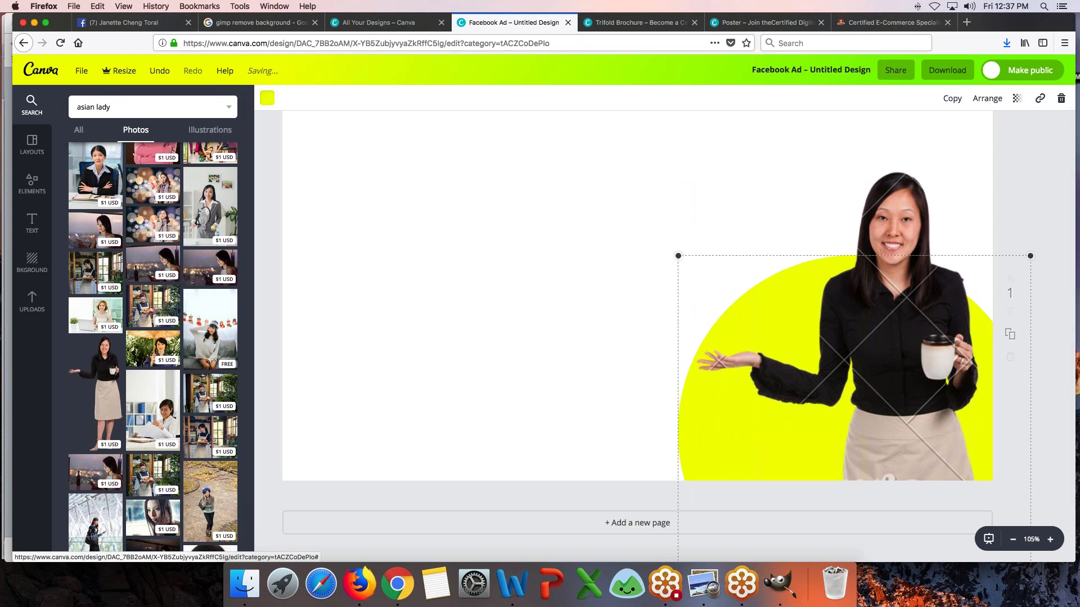
# - Recolour the circle with the dark purple brand swatch
pyautogui.click(268, 101)
pyautogui.click(324, 198)
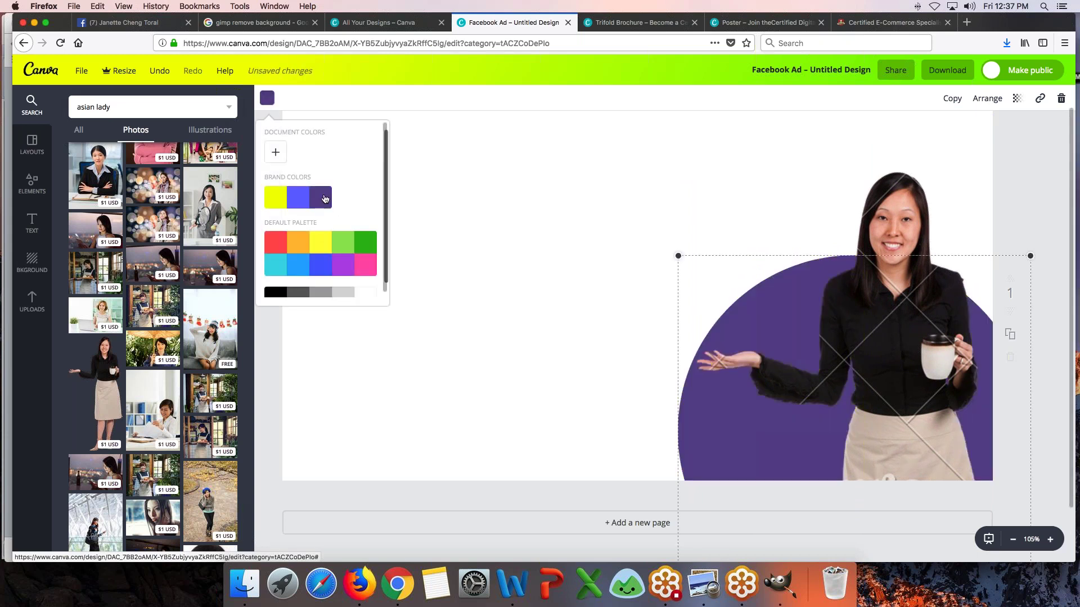
pyautogui.click(441, 253)
pyautogui.click(441, 253)
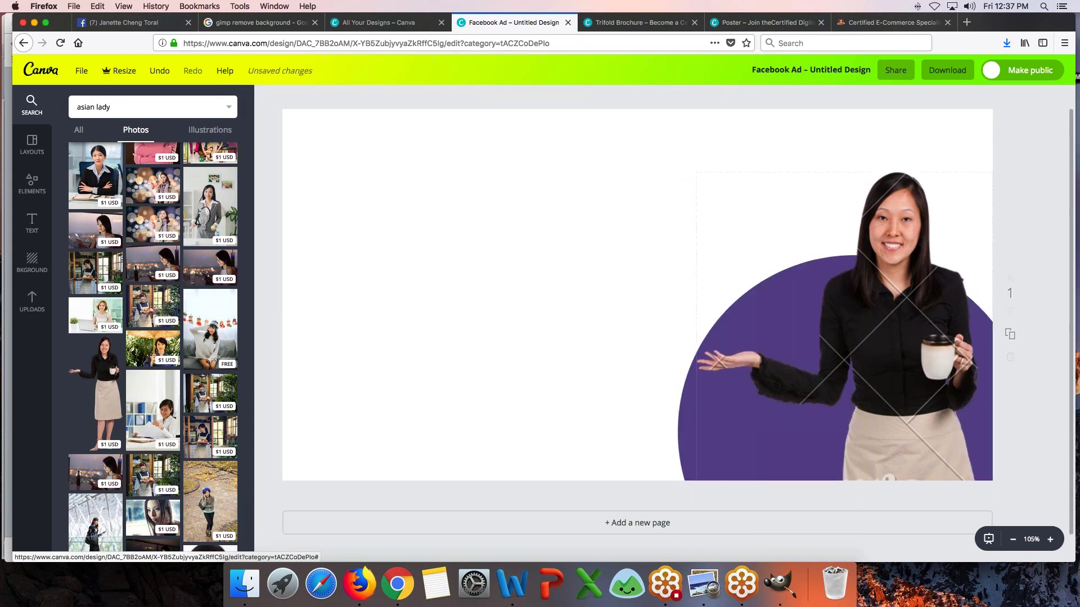
# - Enlarge the woman photo and align it over the purple circle at the ad's right edge
pyautogui.click(929, 278)
pyautogui.moveTo(697, 172); pyautogui.dragTo(647, 155)
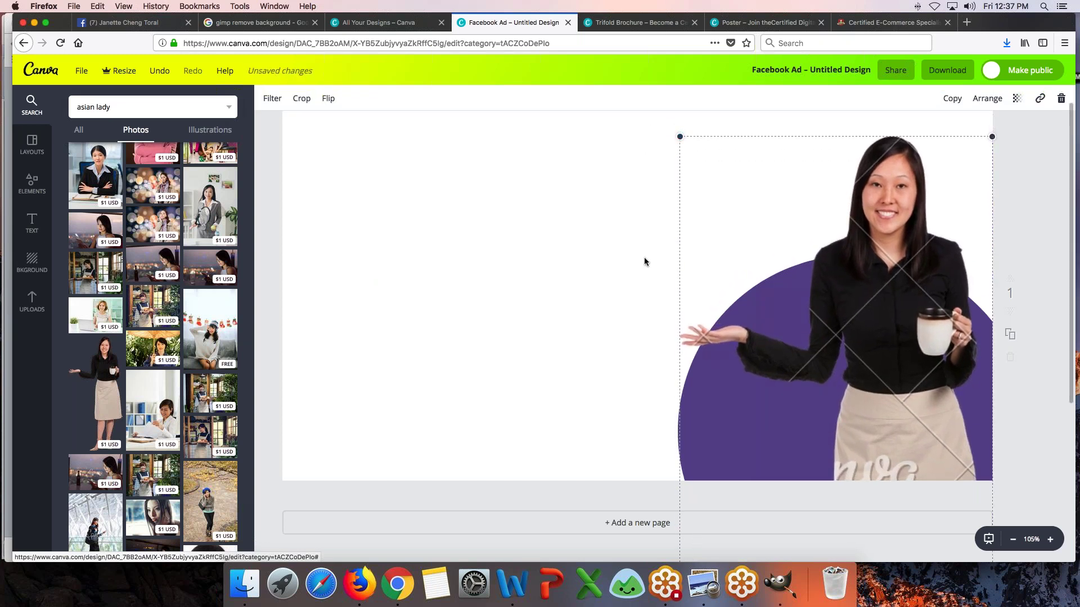
pyautogui.moveTo(704, 439); pyautogui.dragTo(435, 368)
pyautogui.click(491, 398)
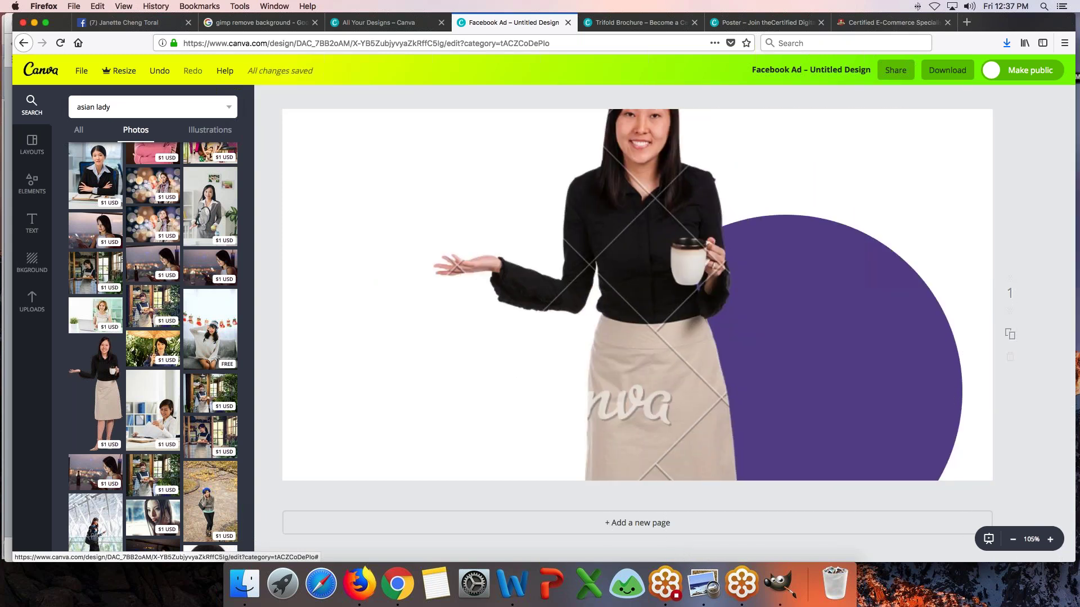
pyautogui.moveTo(863, 381); pyautogui.dragTo(914, 405)
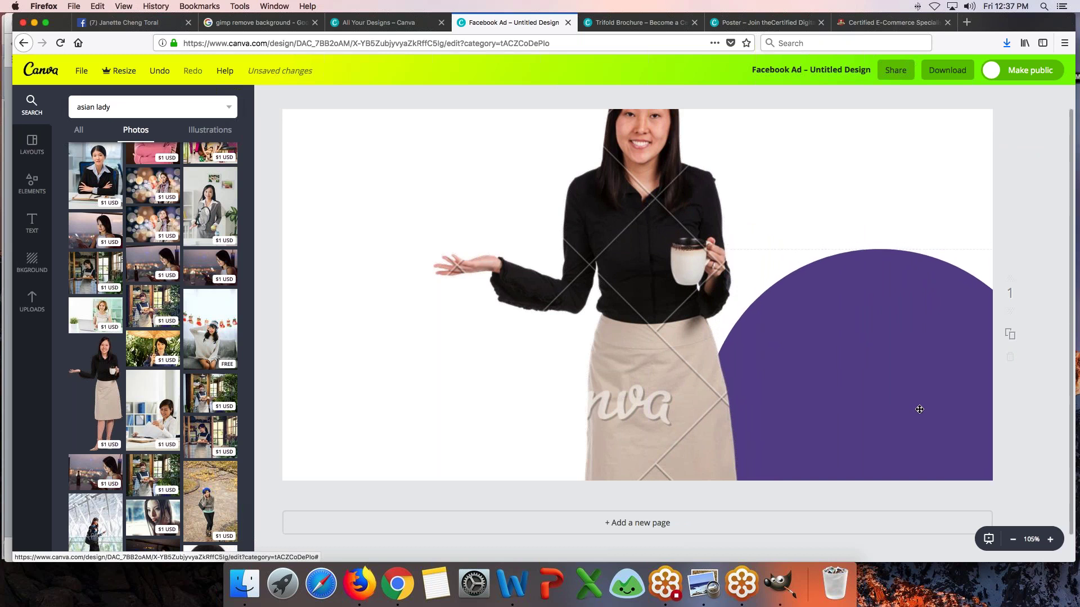
pyautogui.moveTo(628, 359); pyautogui.dragTo(885, 450)
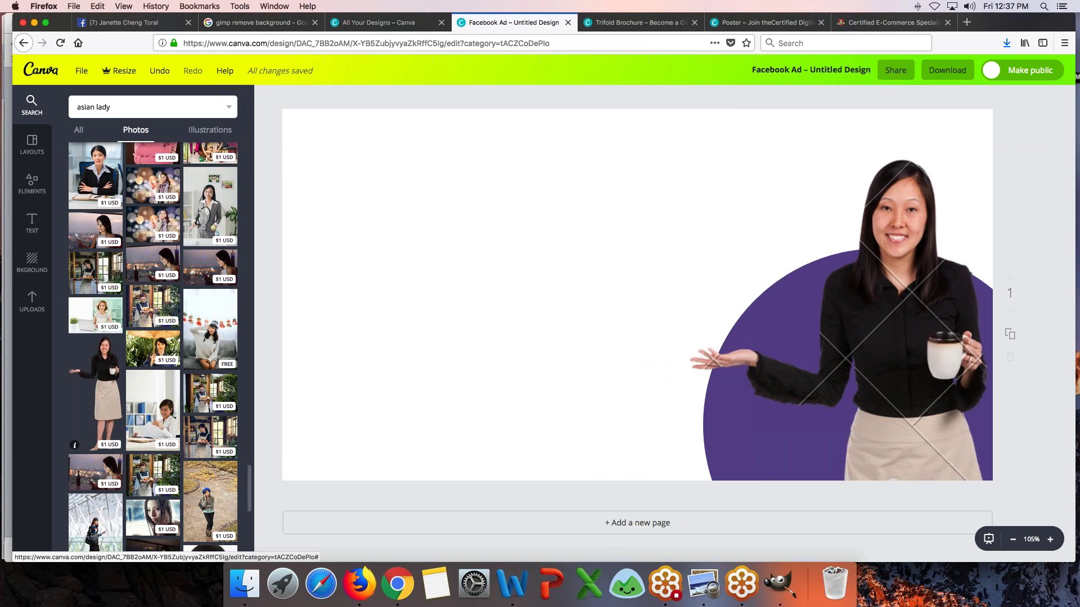
# - Switch to Uploads and scroll down and back up through the uploaded images
pyautogui.click(25, 308)
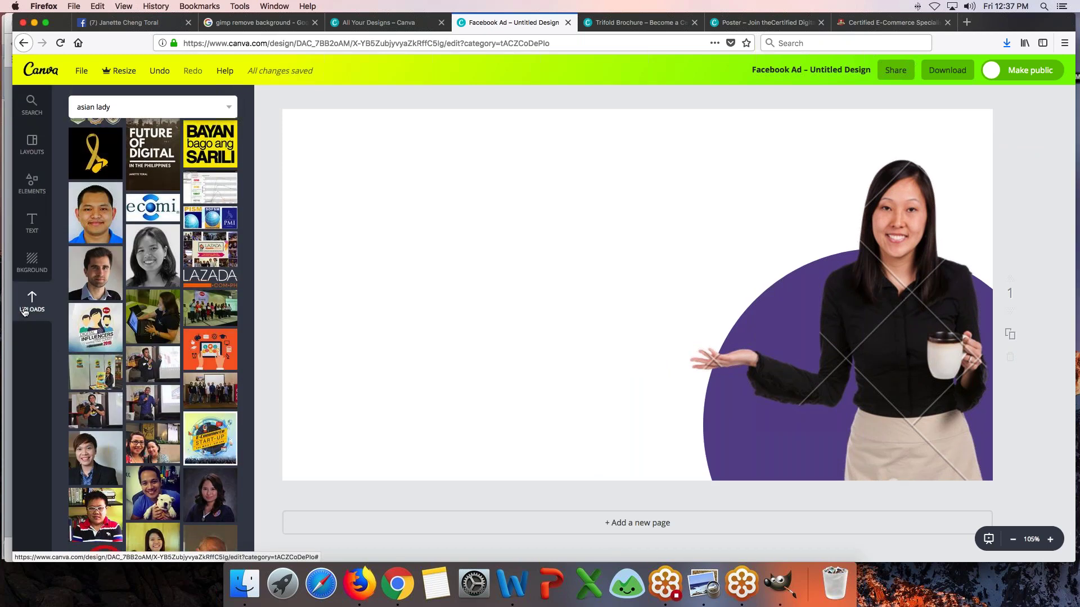
pyautogui.scroll(-15, 152, 337)
pyautogui.scroll(-15, 152, 334)
pyautogui.scroll(-15, 152, 334)
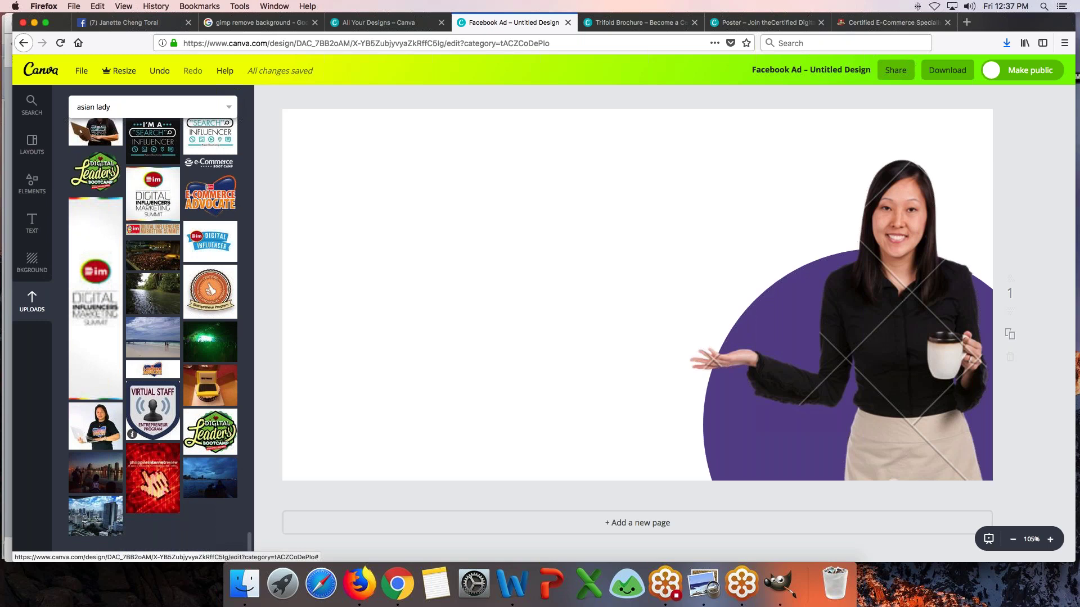
pyautogui.scroll(15, 152, 334)
pyautogui.scroll(15, 152, 334)
pyautogui.scroll(15, 152, 334)
pyautogui.scroll(8, 152, 334)
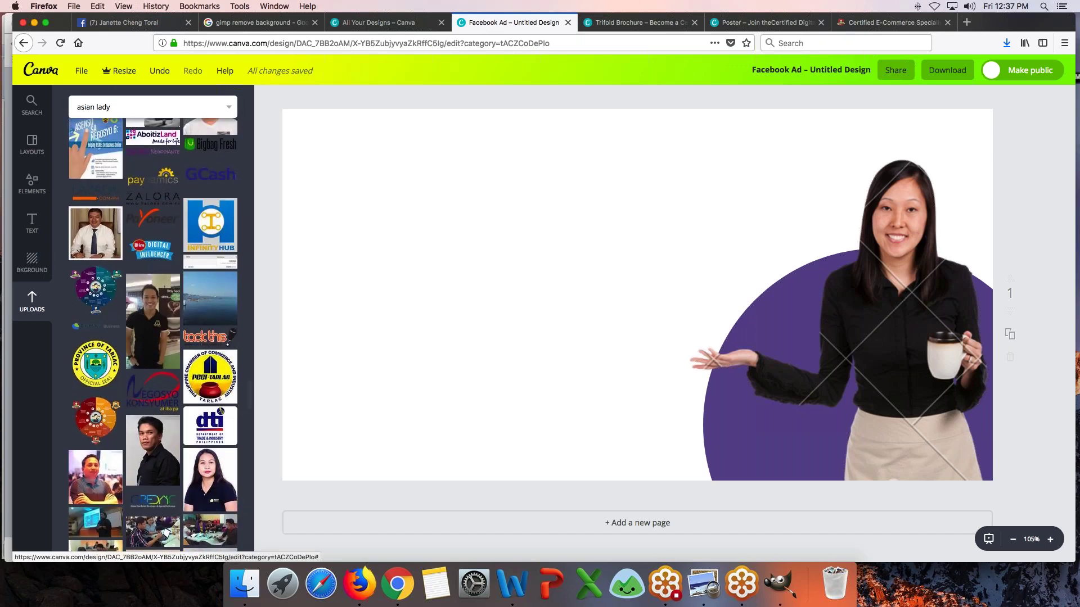
# - Add the e-commerce certification wheel infographic, enlarge it, and position it on the ad's left side
pyautogui.click(96, 290)
pyautogui.moveTo(625, 292); pyautogui.dragTo(446, 283)
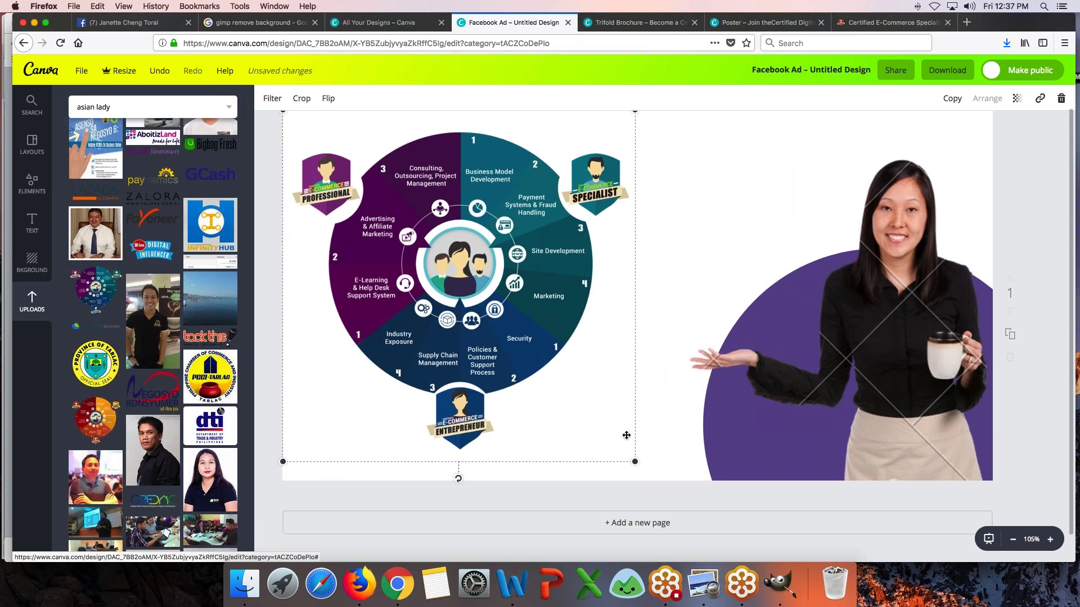
pyautogui.moveTo(636, 459); pyautogui.dragTo(763, 567)
pyautogui.moveTo(513, 406); pyautogui.dragTo(493, 380)
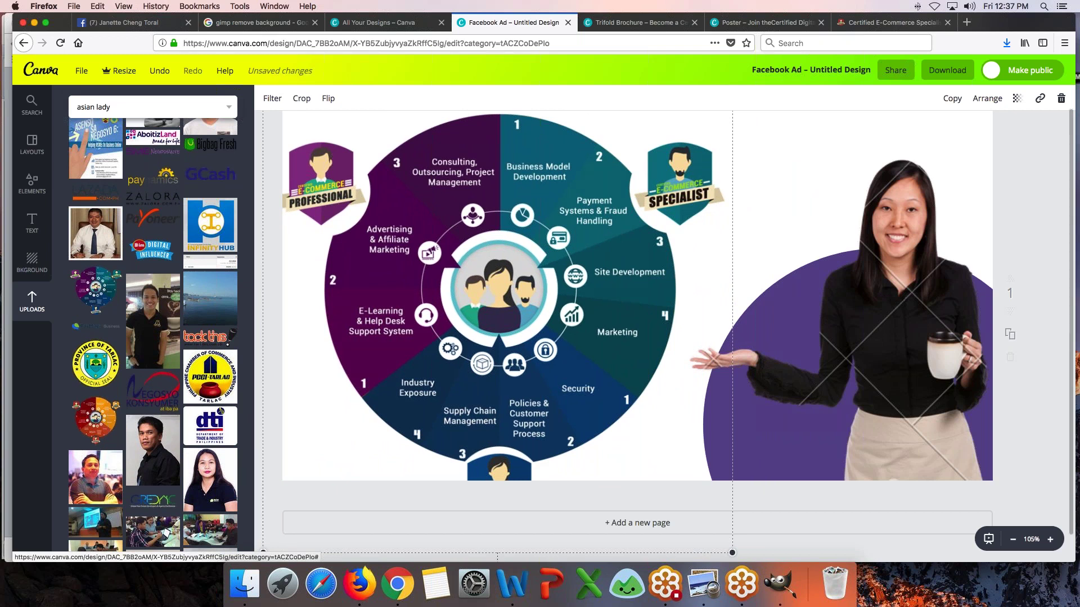
pyautogui.scroll(1, 637, 323)
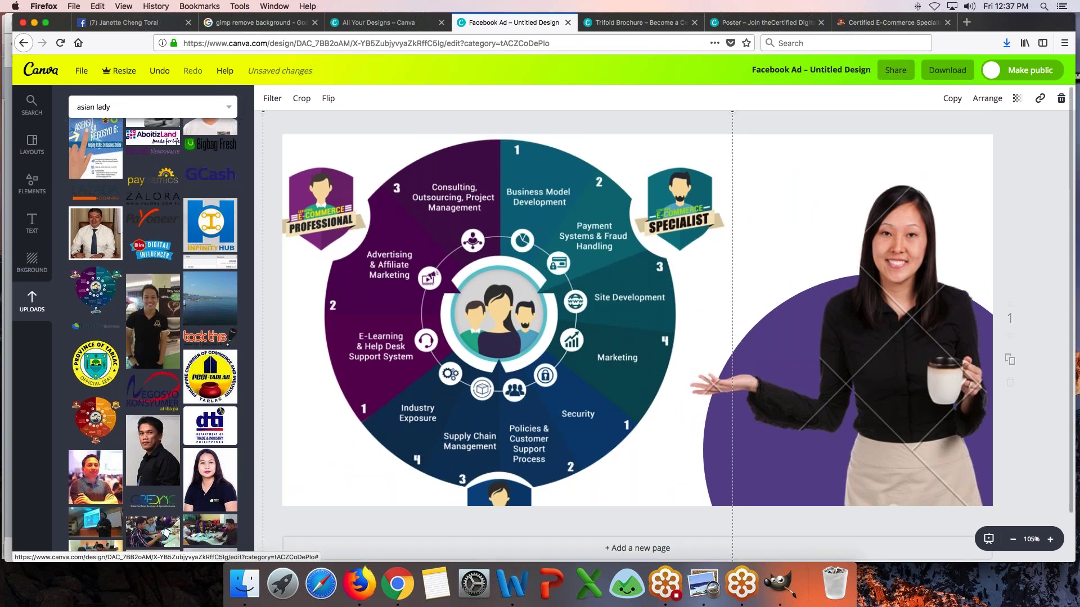
pyautogui.moveTo(488, 321); pyautogui.dragTo(503, 315)
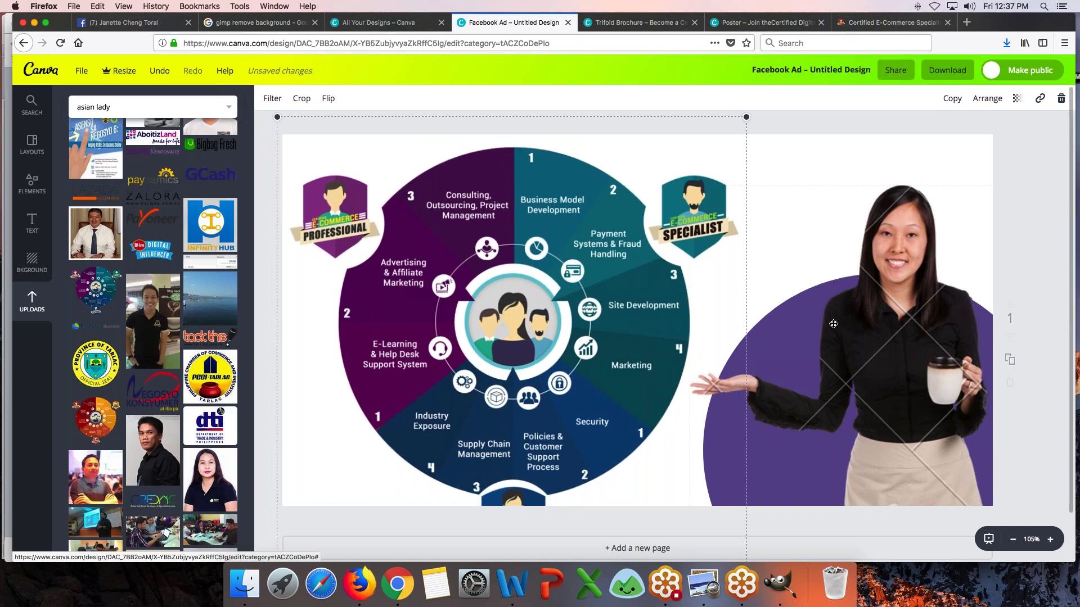
pyautogui.click(1024, 186)
pyautogui.scroll(-2, 1025, 186)
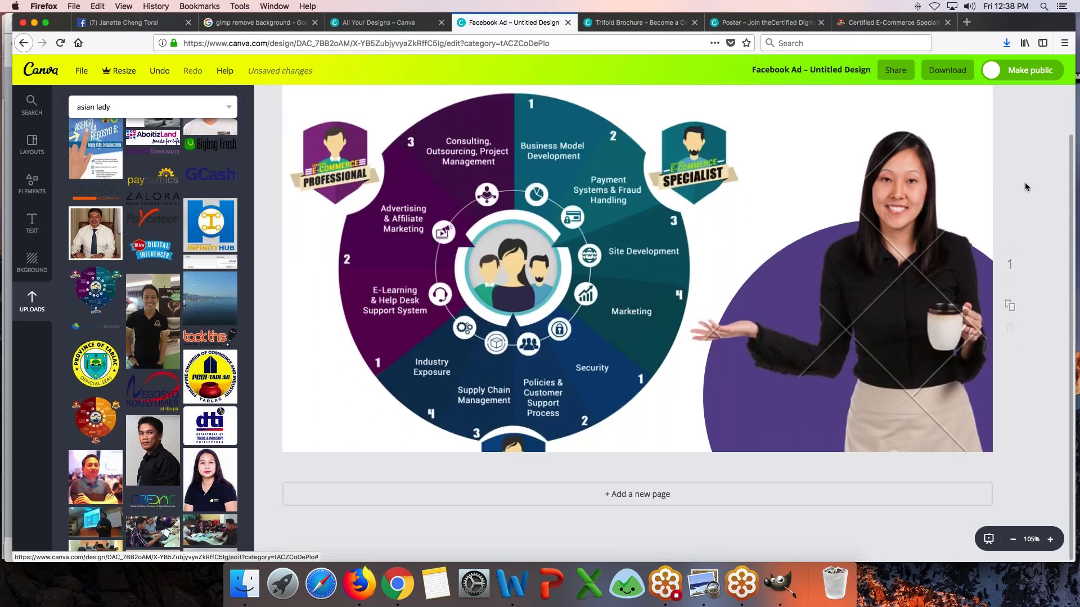
pyautogui.click(517, 266)
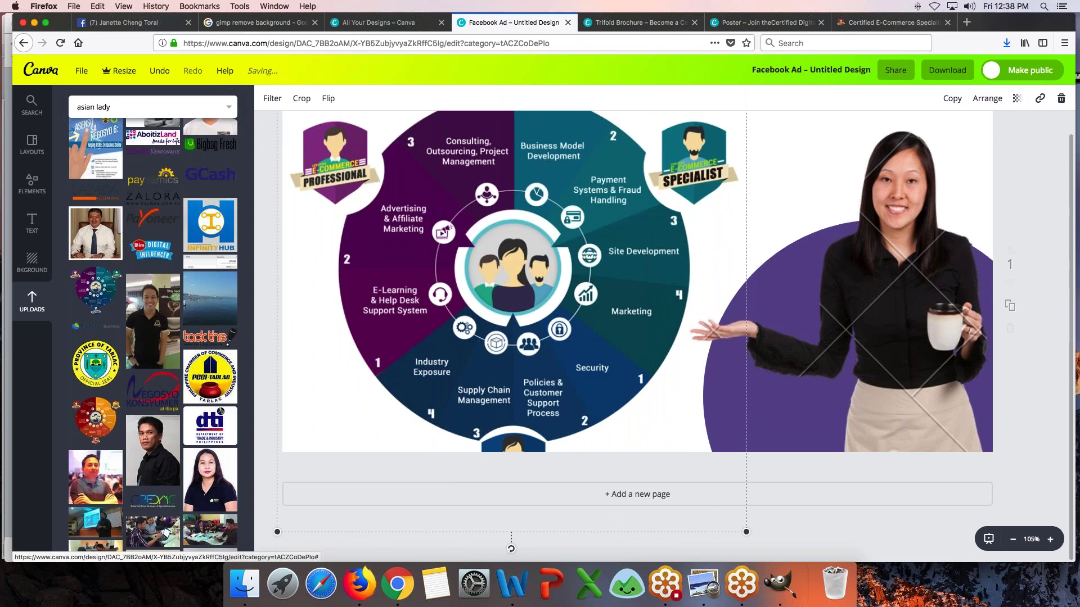
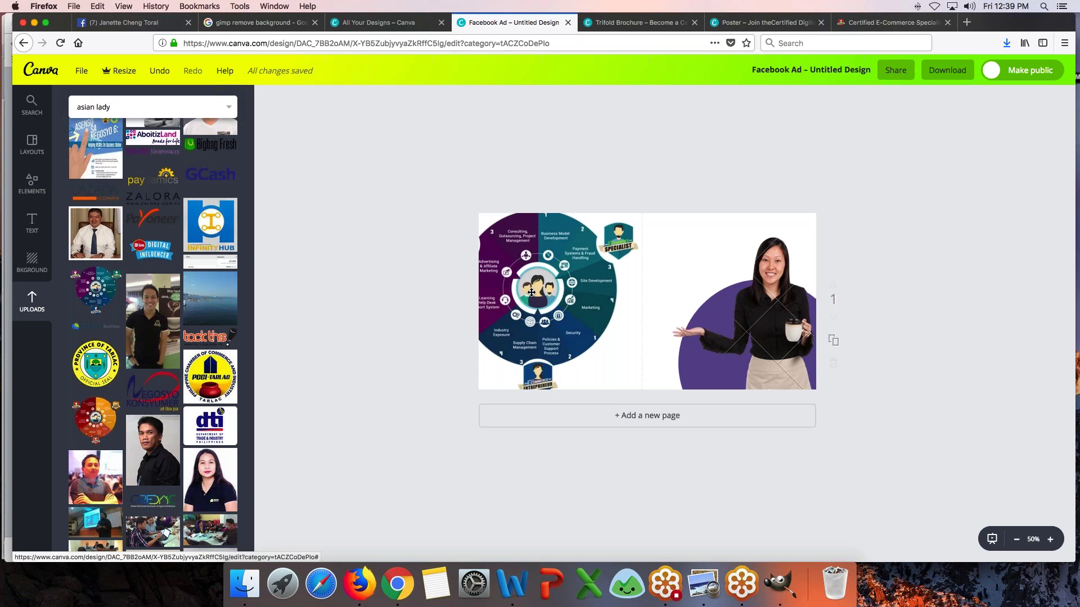
# - In the Facebook Ad, shrink the woman's photo and resize the purple circle behind her
pyautogui.click(1016, 540)
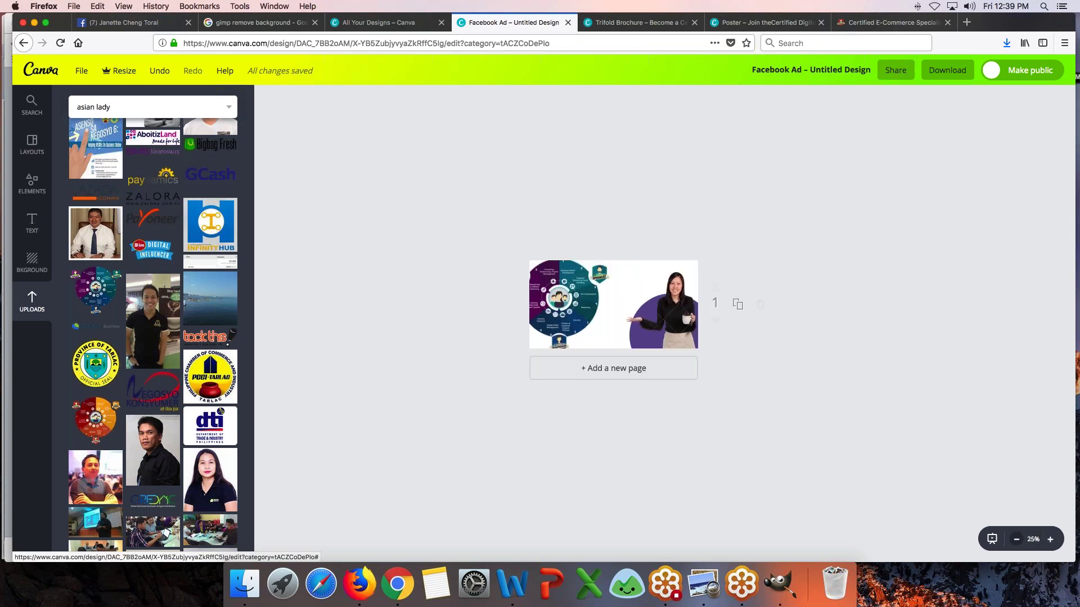
pyautogui.click(1049, 540)
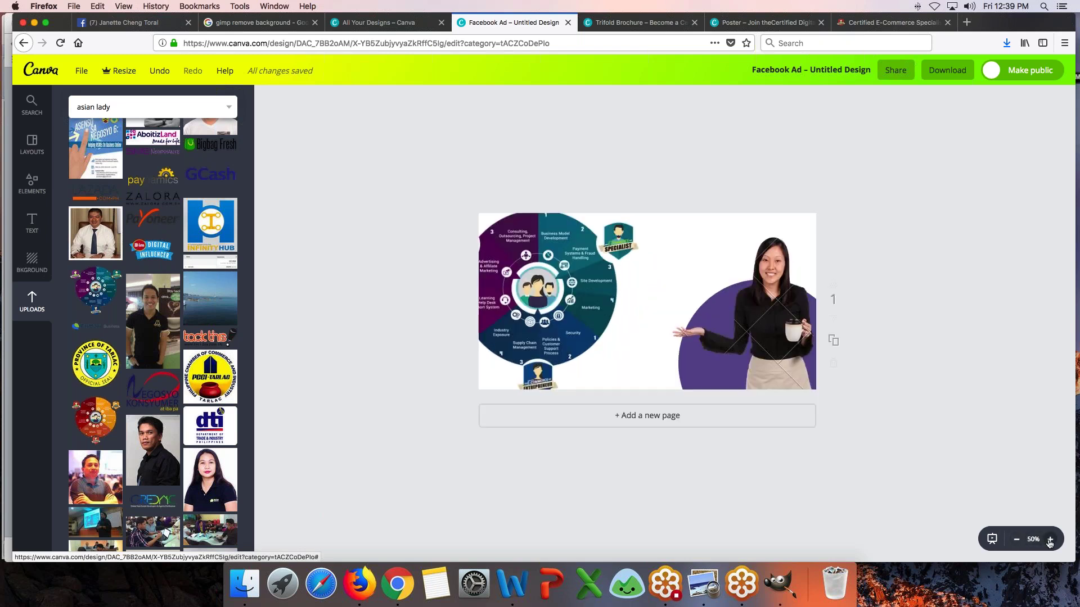
pyautogui.click(1017, 540)
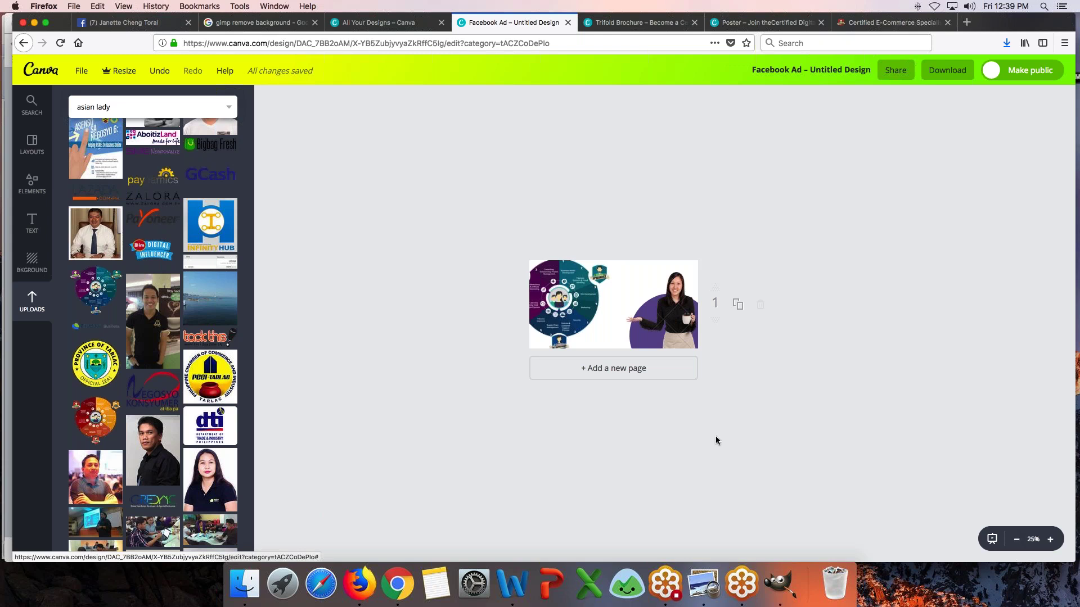
pyautogui.click(637, 343)
pyautogui.moveTo(626, 273); pyautogui.dragTo(622, 263)
pyautogui.click(628, 335)
pyautogui.click(651, 293)
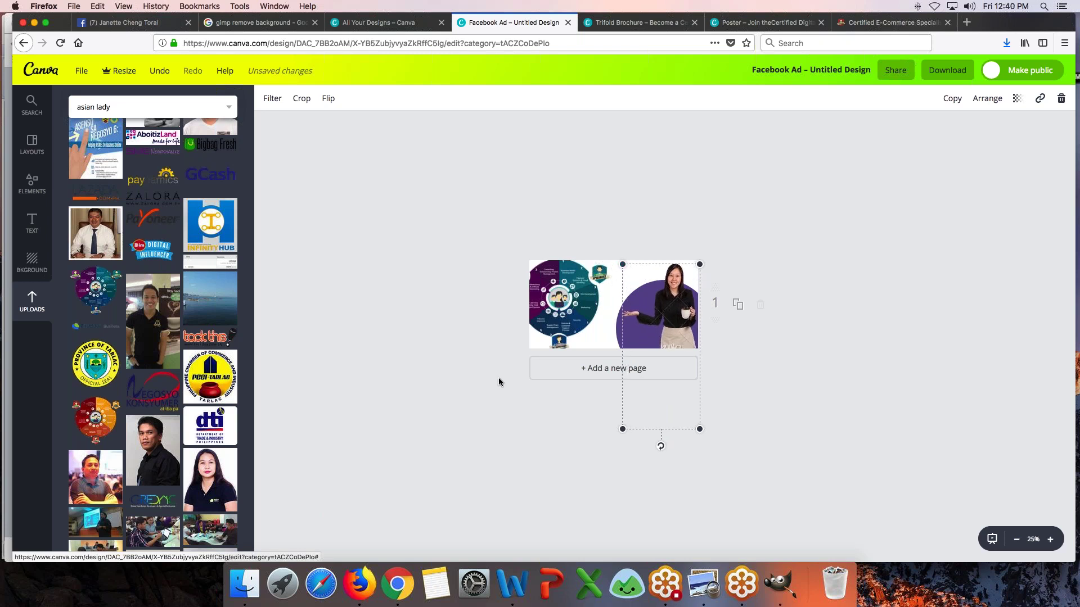
pyautogui.click(498, 378)
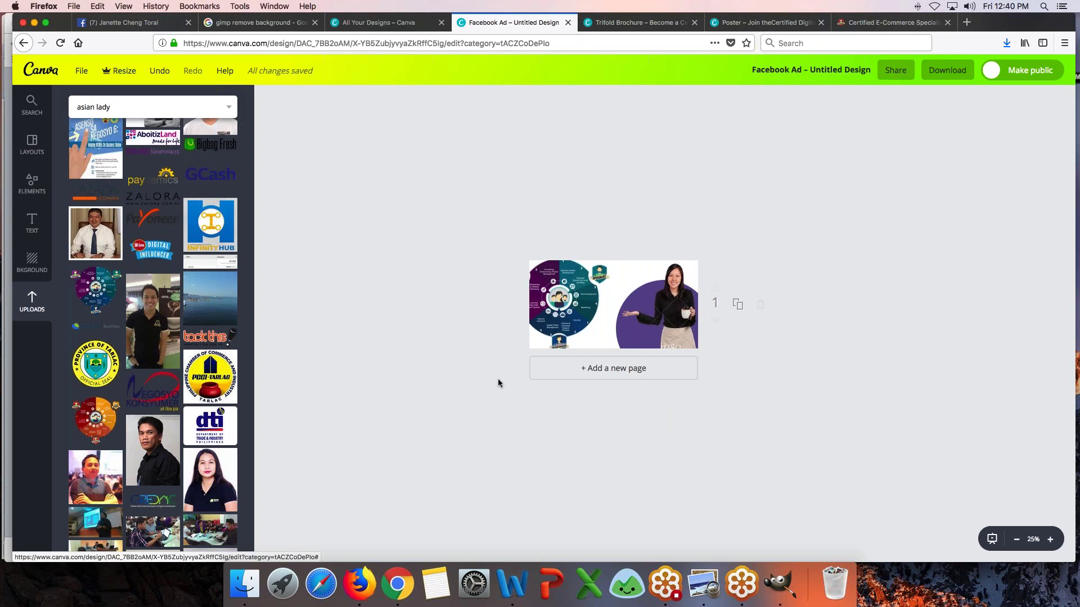
# - Create Wide Skyscraper, Large Rectangle and Leaderboard ads from the Ads gallery, then view Wide Skyscraper
pyautogui.click(388, 22)
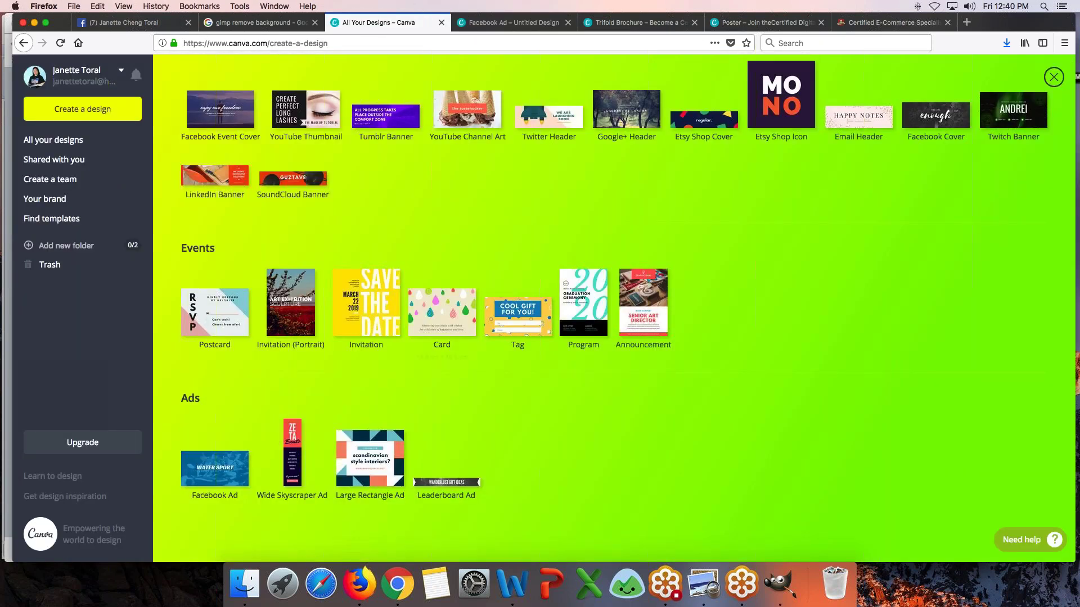
pyautogui.click(293, 459)
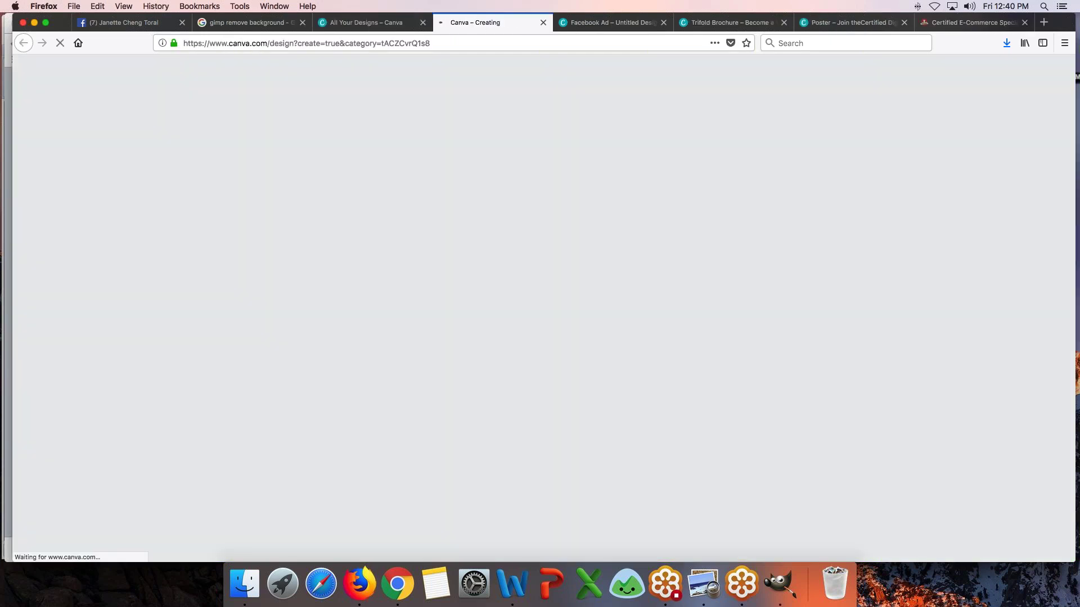
pyautogui.hotkey('ctrl', 'shift', 'Tab')
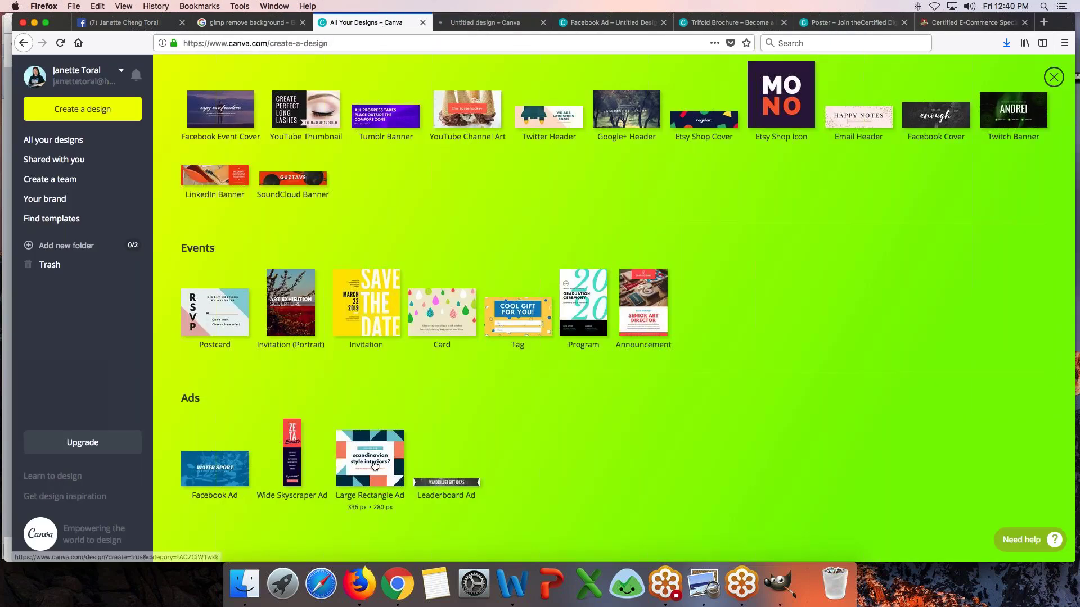
pyautogui.click(374, 465)
pyautogui.hotkey('ctrl', 'shift', 'Tab')
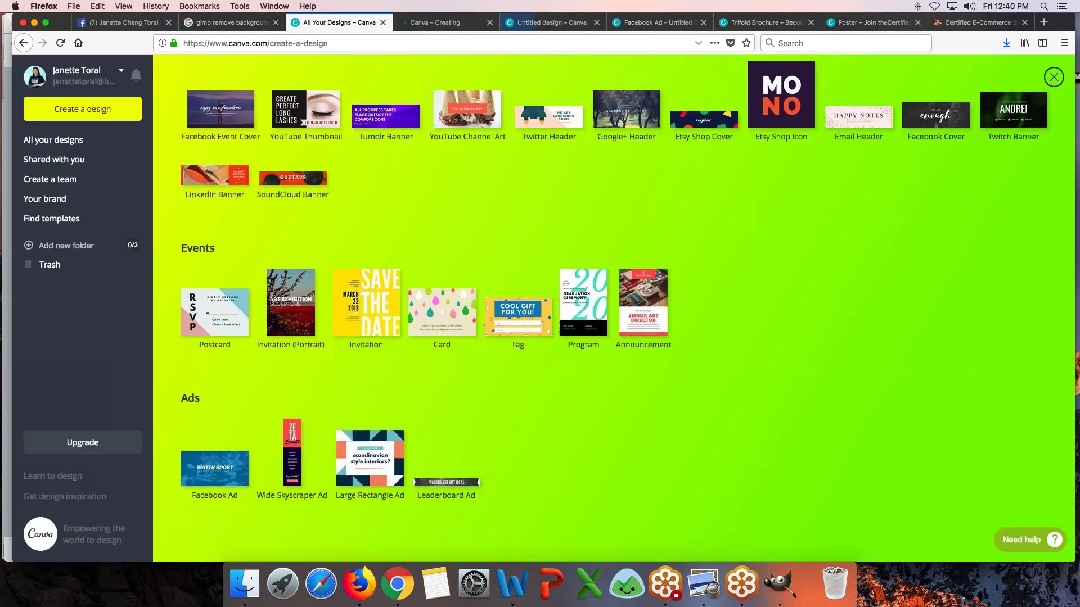
pyautogui.click(446, 482)
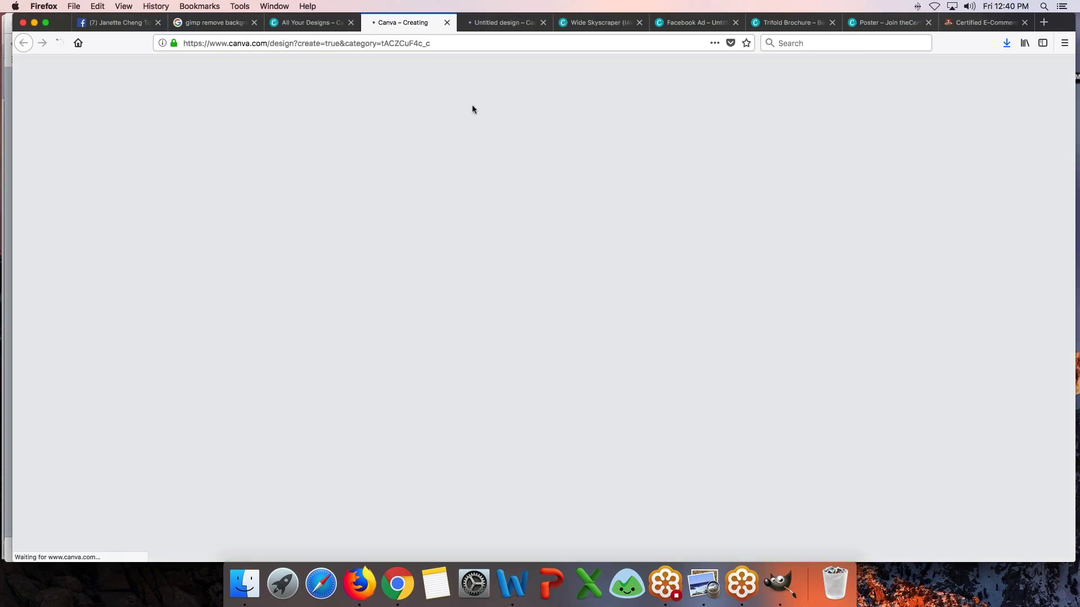
pyautogui.click(616, 22)
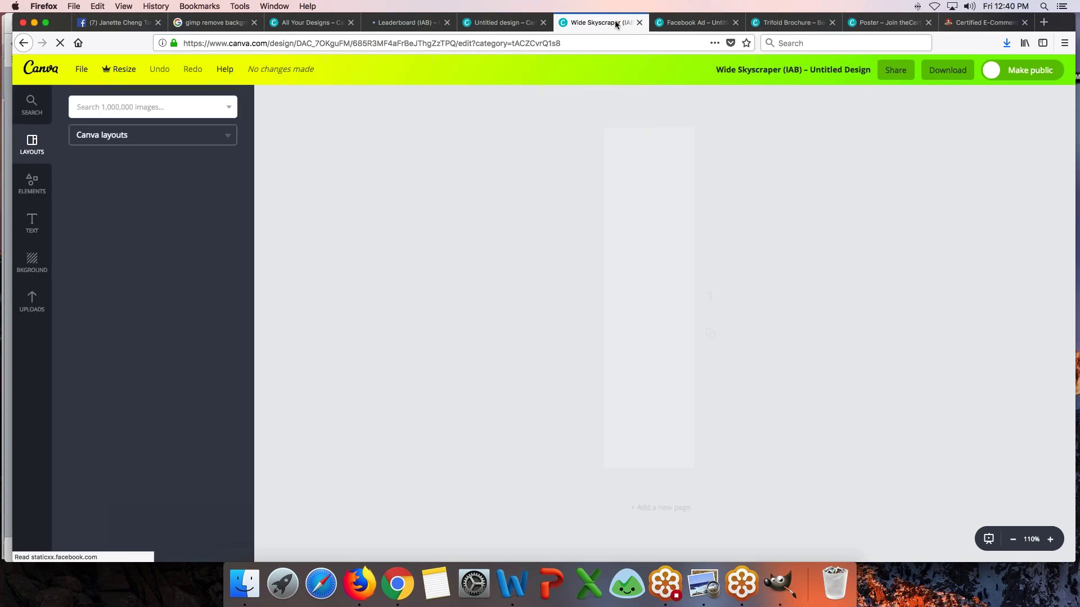
# - Compare the Facebook Ad, Wide Skyscraper and zoomed-out Large Rectangle designs, ending on Wide Skyscraper
pyautogui.click(688, 23)
pyautogui.click(579, 22)
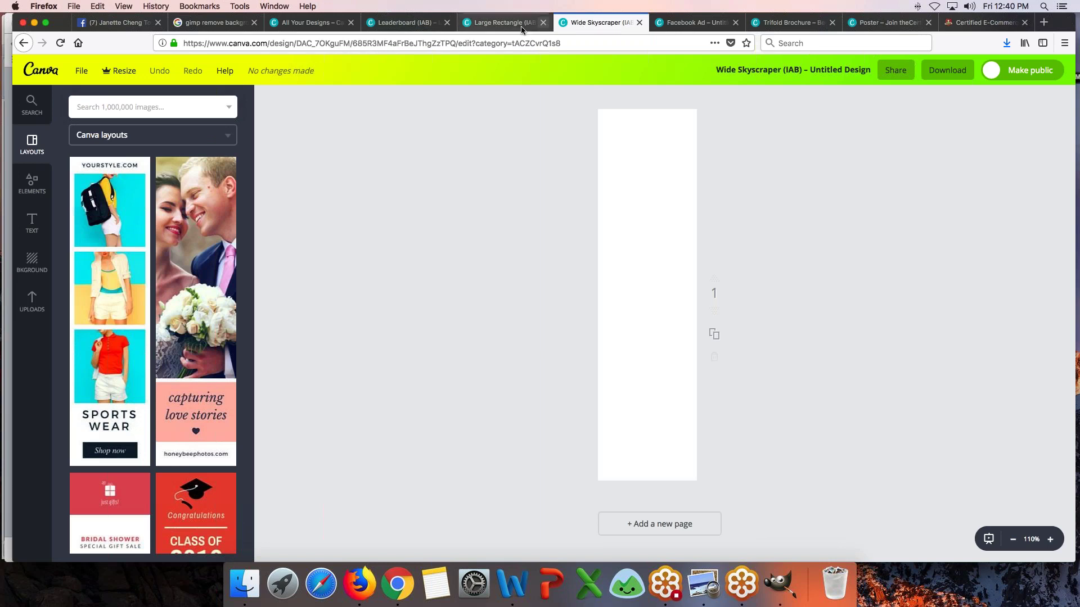
pyautogui.click(504, 24)
pyautogui.click(566, 23)
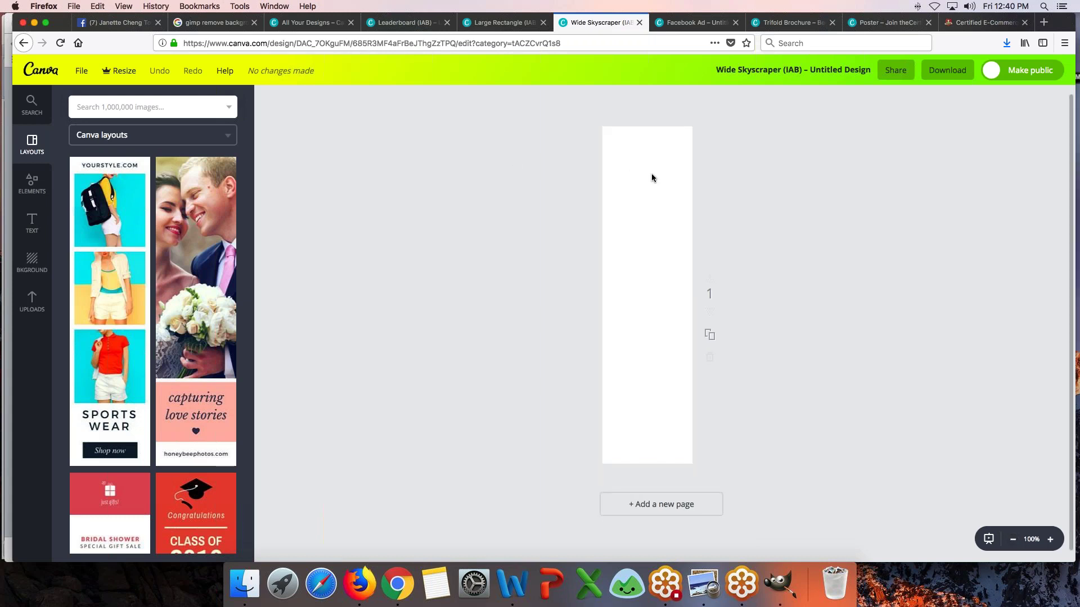
pyautogui.click(505, 22)
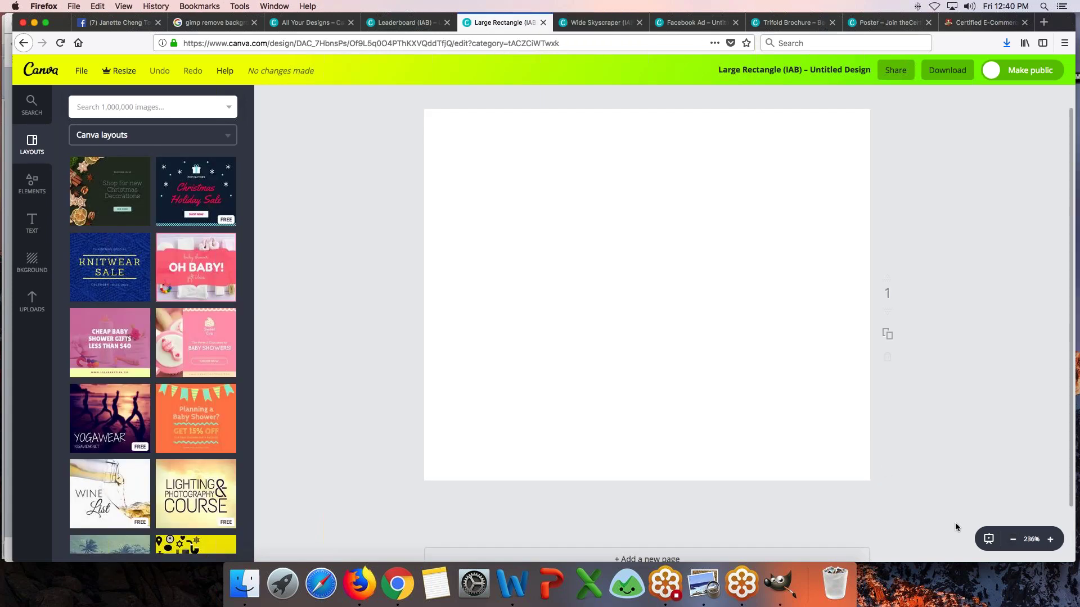
pyautogui.click(1012, 539)
pyautogui.click(1012, 539)
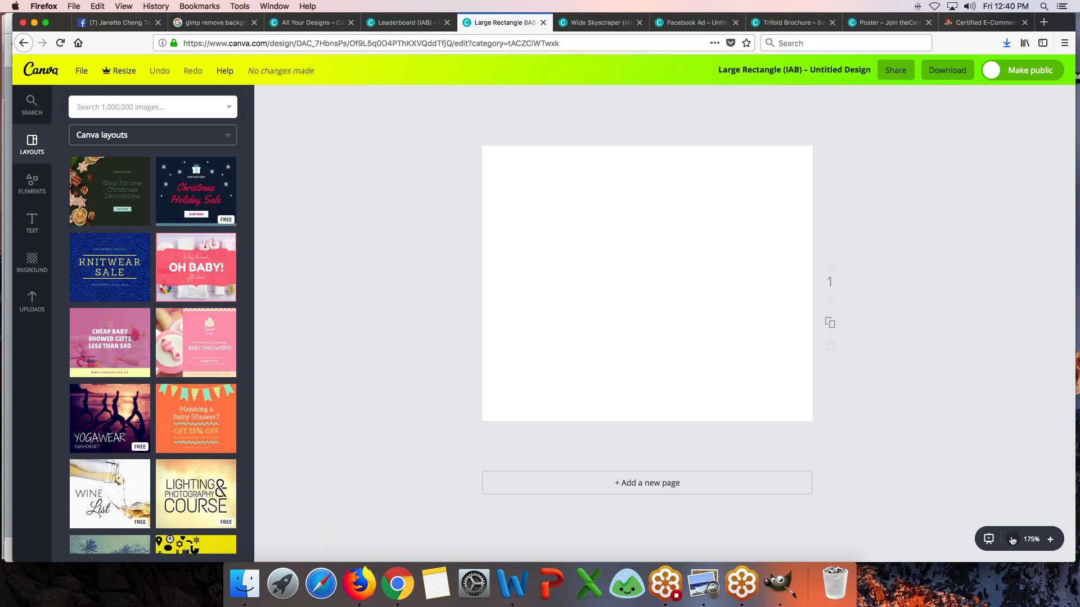
pyautogui.click(590, 22)
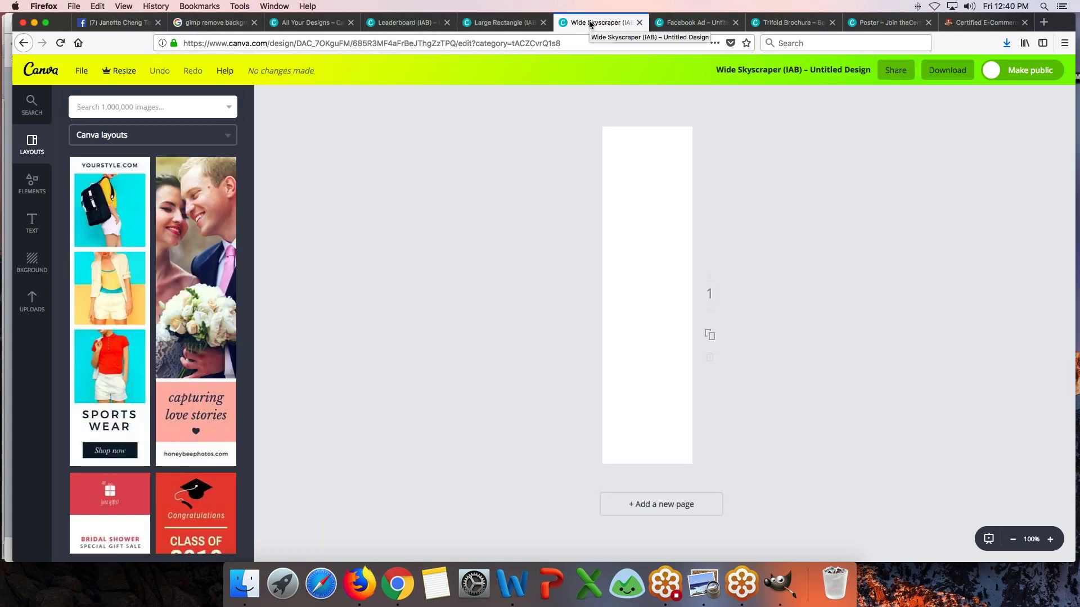
# - Browse the uploaded images, then bring up the text options beside the Wide Skyscraper canvas
pyautogui.click(30, 304)
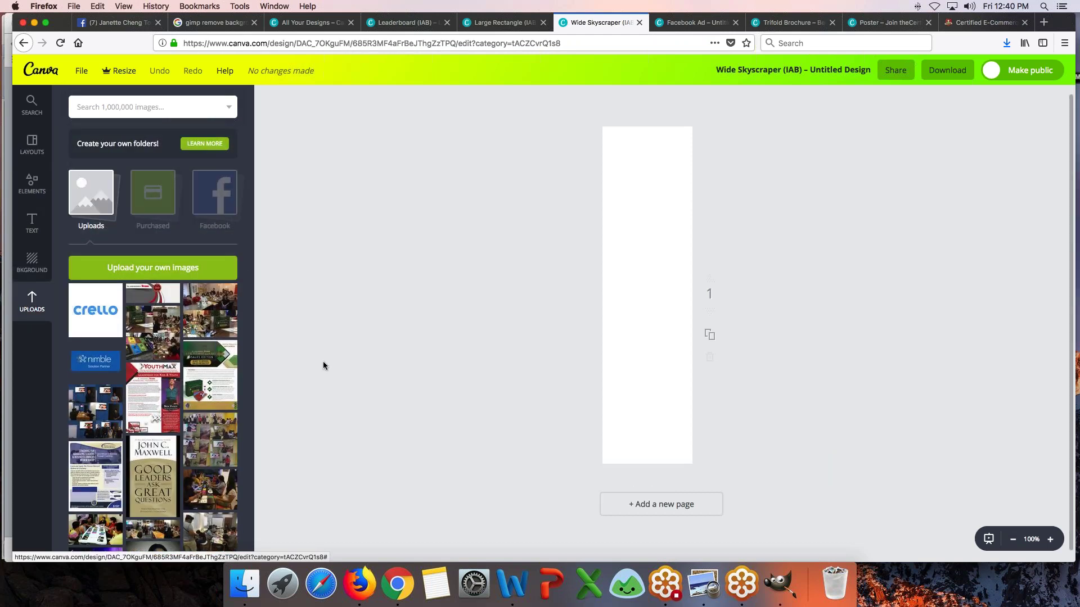
pyautogui.scroll(-10, 153, 332)
pyautogui.scroll(9, 153, 332)
pyautogui.scroll(1, 153, 331)
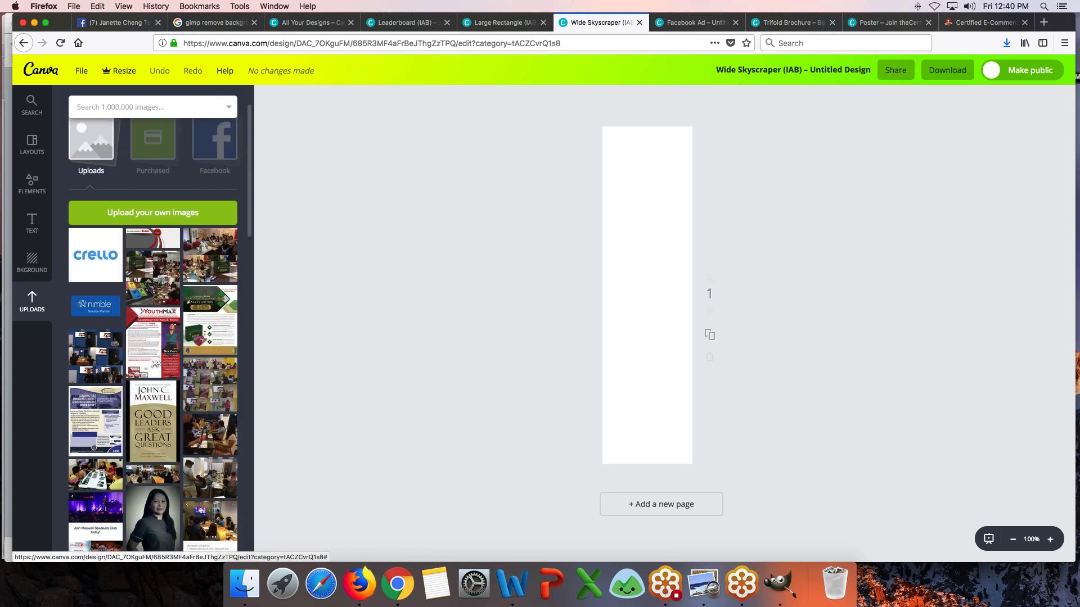
pyautogui.click(32, 224)
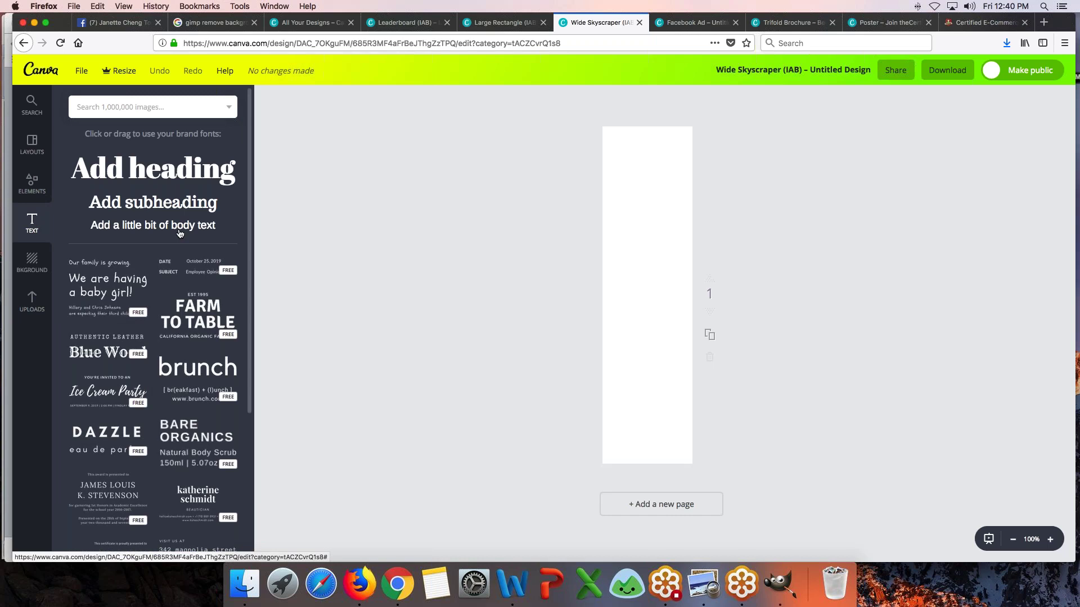
pyautogui.scroll(-1, 180, 233)
pyautogui.scroll(1, 180, 233)
# - Add a subheading text box, fit its width to the page and move it to the bottom
pyautogui.click(153, 203)
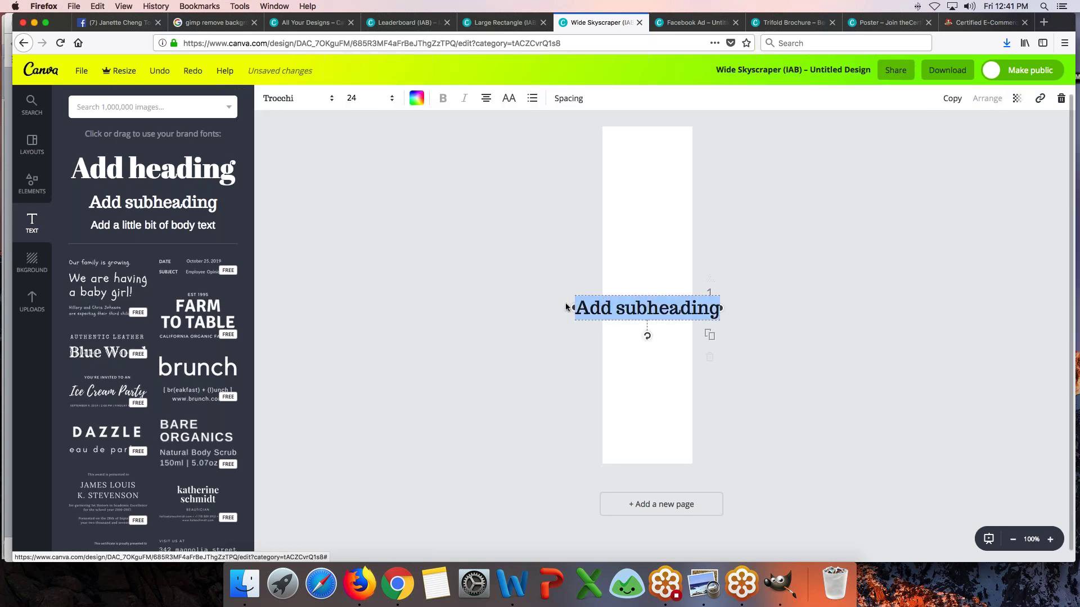
pyautogui.click(649, 315)
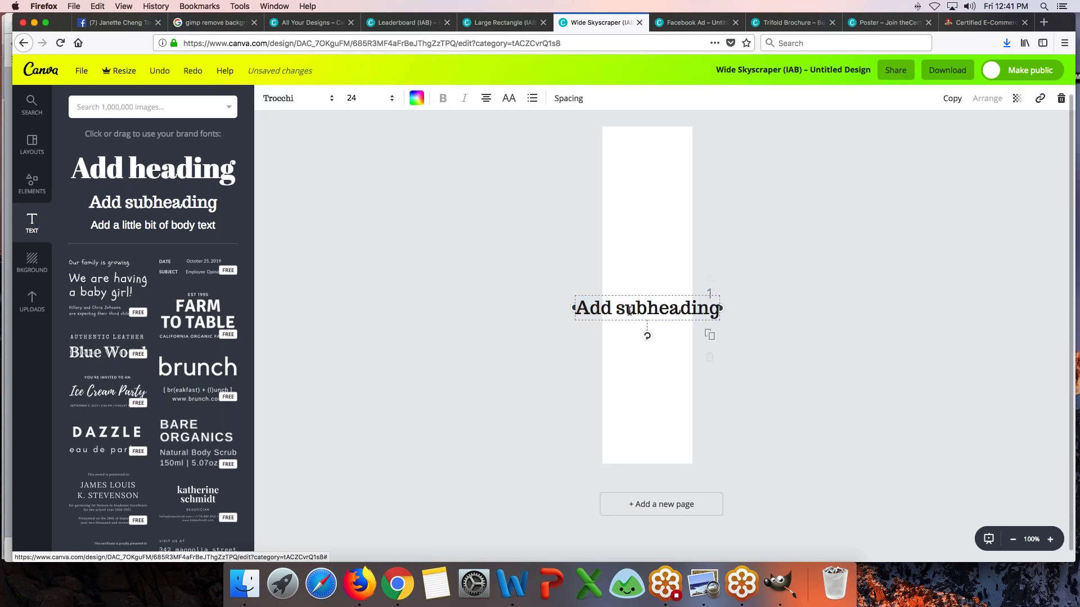
pyautogui.moveTo(576, 308); pyautogui.dragTo(623, 333)
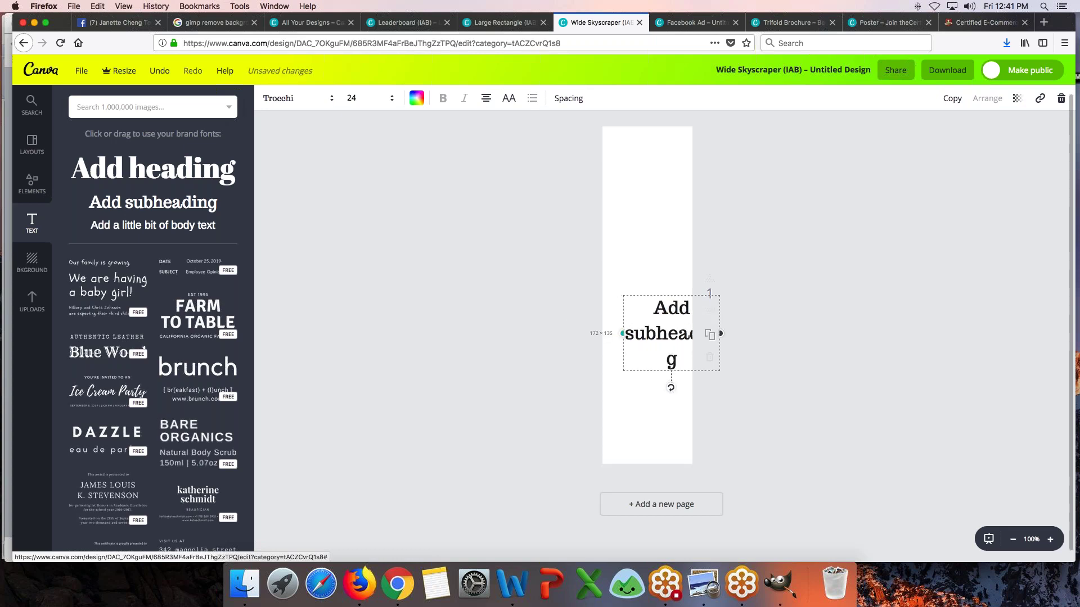
pyautogui.moveTo(726, 334); pyautogui.dragTo(694, 334)
pyautogui.moveTo(629, 362); pyautogui.dragTo(614, 427)
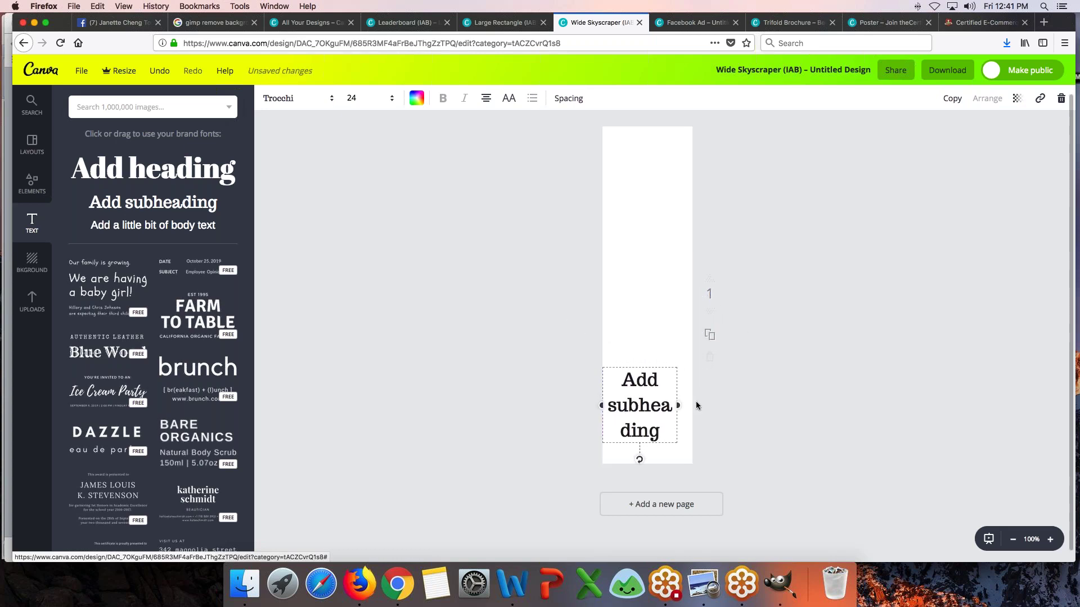
pyautogui.moveTo(678, 405); pyautogui.dragTo(693, 405)
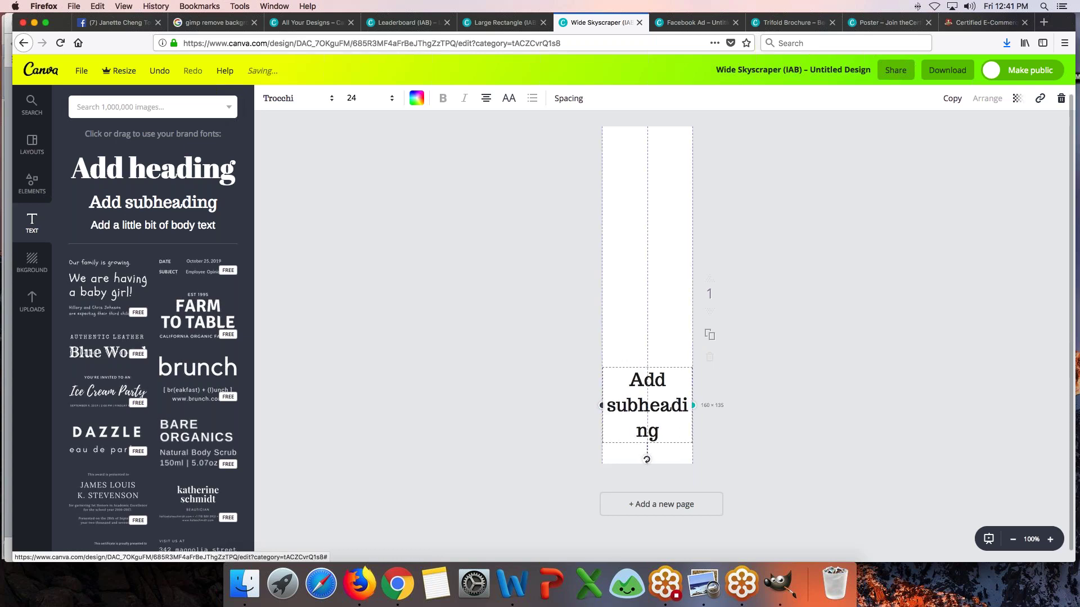
# - Replace the subheading text with 'Get Certified Today' and nudge it lower
pyautogui.click(628, 381)
pyautogui.write('G')
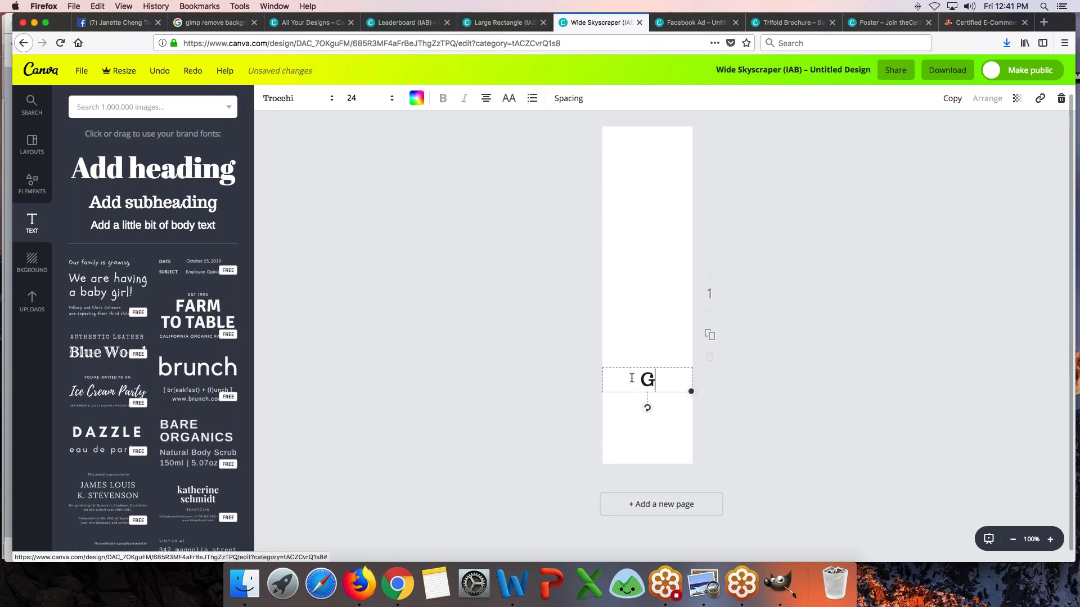
pyautogui.write('et Certified Today')
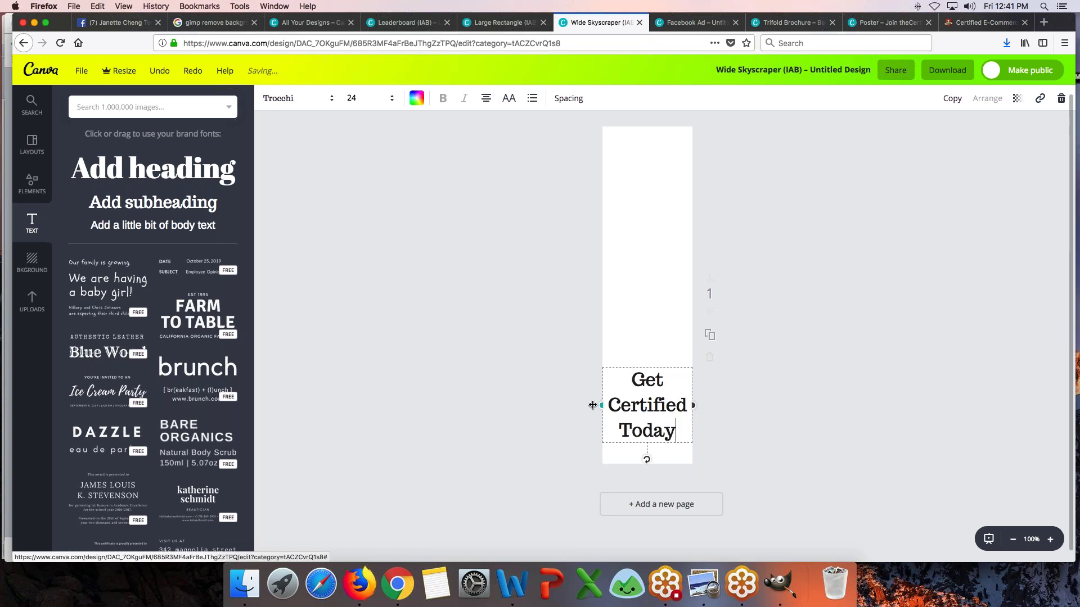
pyautogui.moveTo(642, 404); pyautogui.dragTo(642, 421)
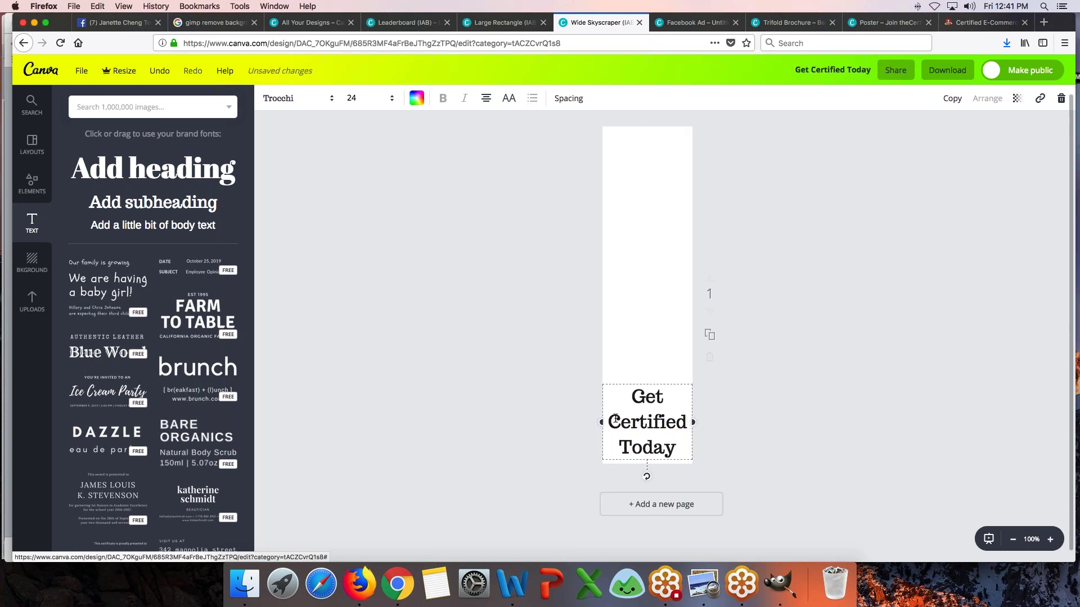
pyautogui.click(540, 404)
pyautogui.click(26, 318)
# - Add the orange E-Commerce Specialist badge just above the caption
pyautogui.scroll(-10, 179, 392)
pyautogui.scroll(-10, 179, 392)
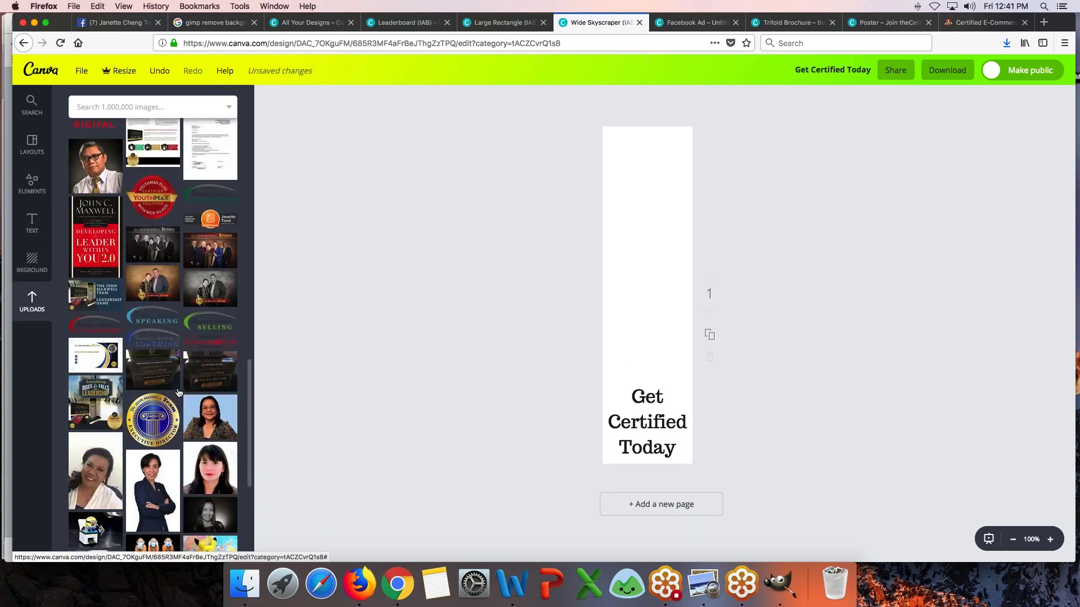
pyautogui.scroll(-5, 179, 393)
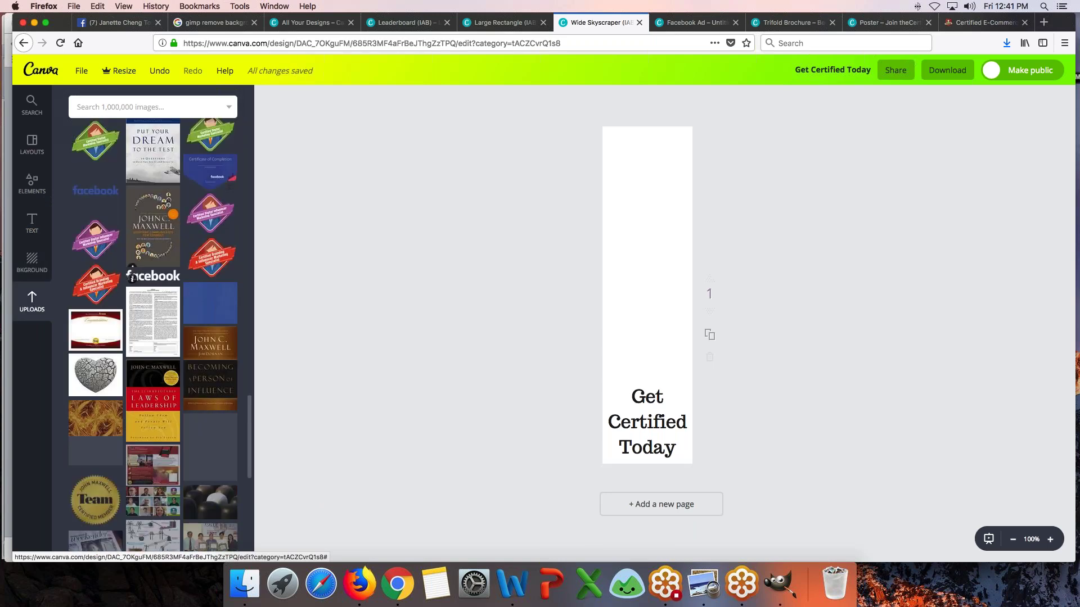
pyautogui.scroll(-10, 159, 336)
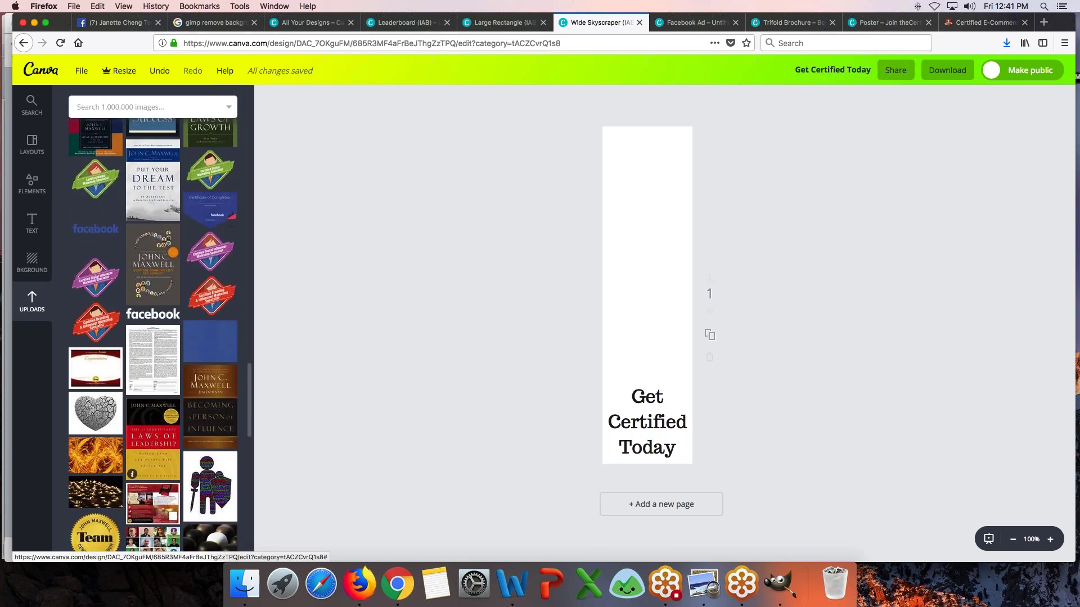
pyautogui.scroll(-15, 153, 335)
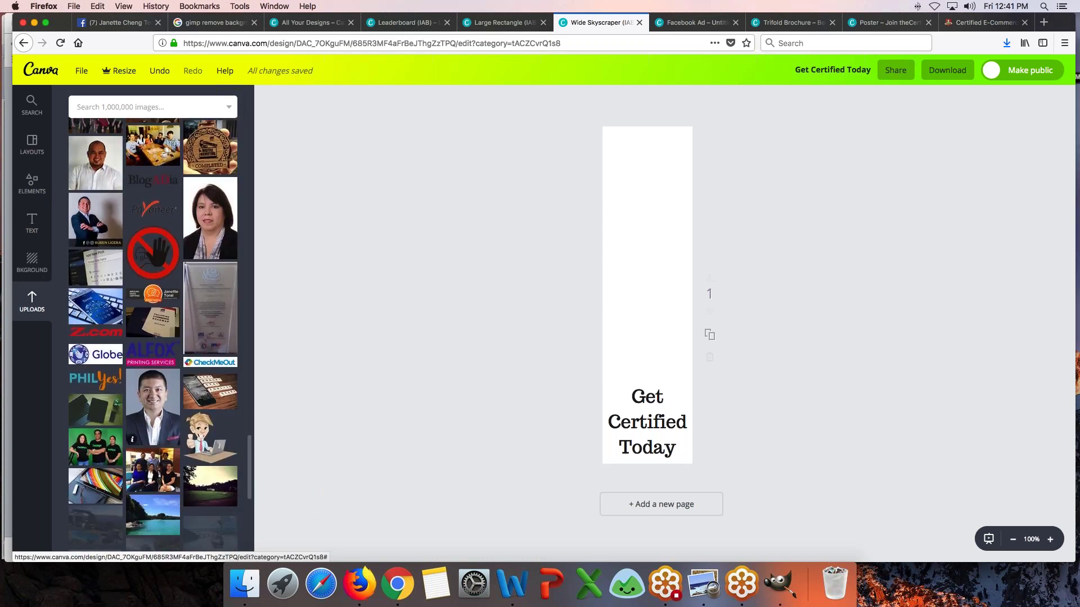
pyautogui.scroll(-15, 152, 335)
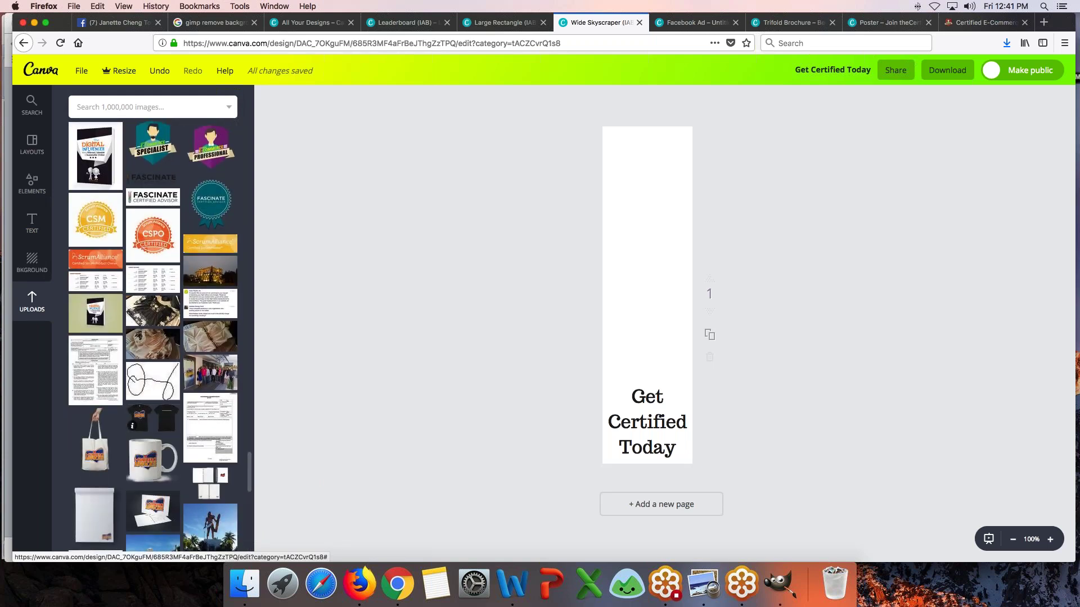
pyautogui.scroll(5, 152, 402)
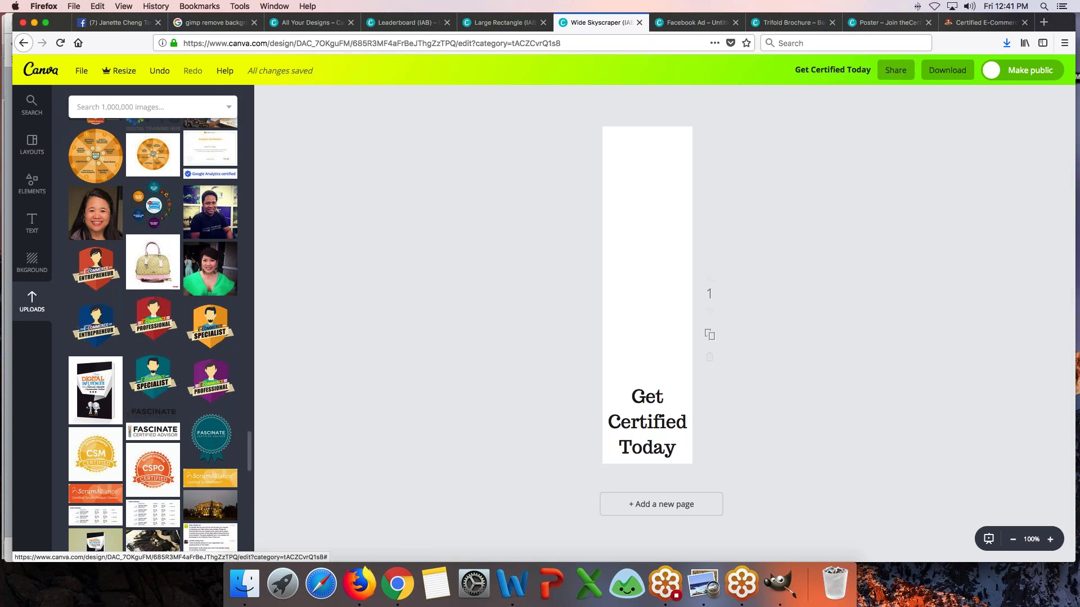
pyautogui.click(203, 325)
pyautogui.moveTo(659, 306); pyautogui.dragTo(646, 352)
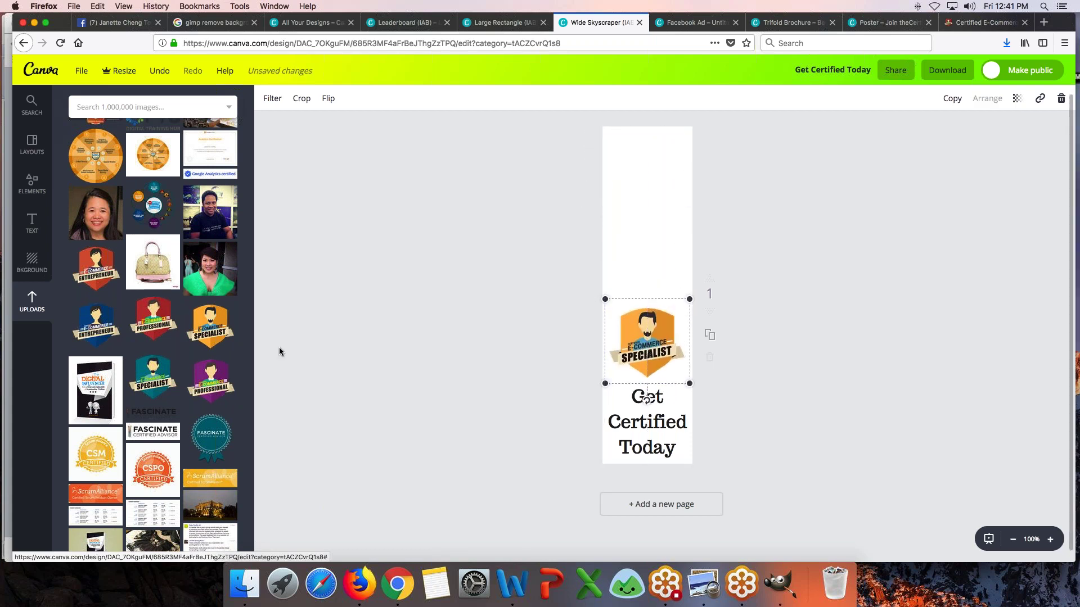
# - Stack the blue Entrepreneur badge above it and the red Professional badge at the top
pyautogui.click(84, 336)
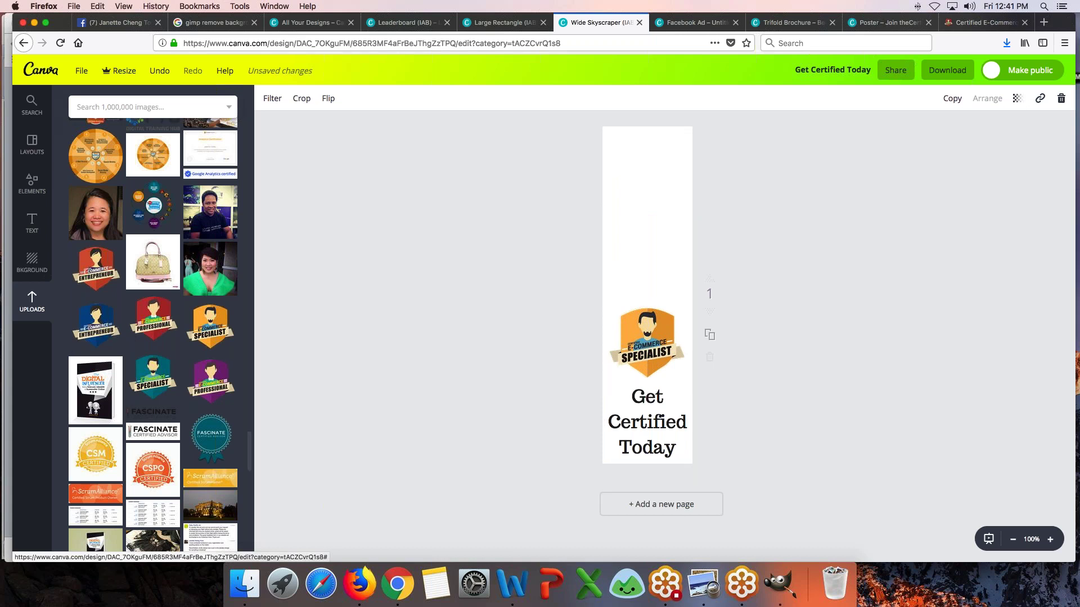
pyautogui.moveTo(665, 276); pyautogui.dragTo(665, 244)
pyautogui.click(153, 317)
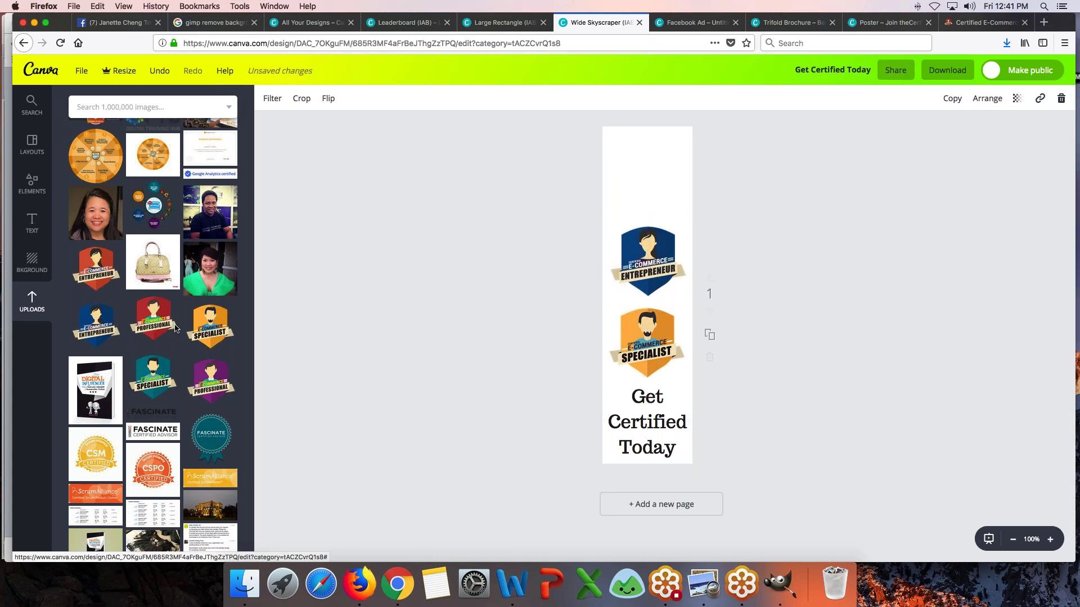
pyautogui.moveTo(663, 300); pyautogui.dragTo(656, 182)
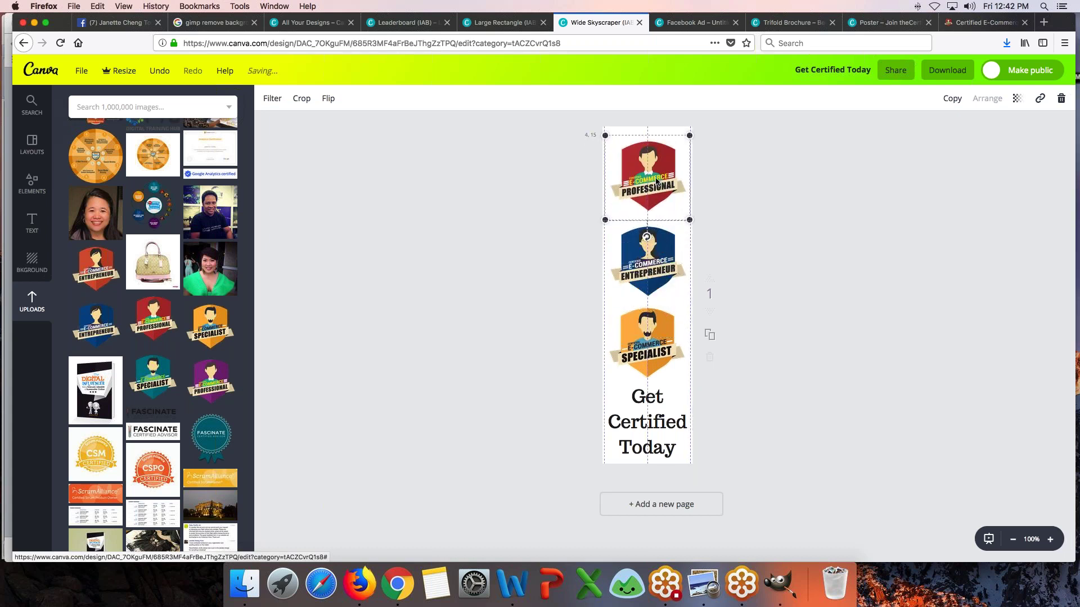
pyautogui.click(585, 218)
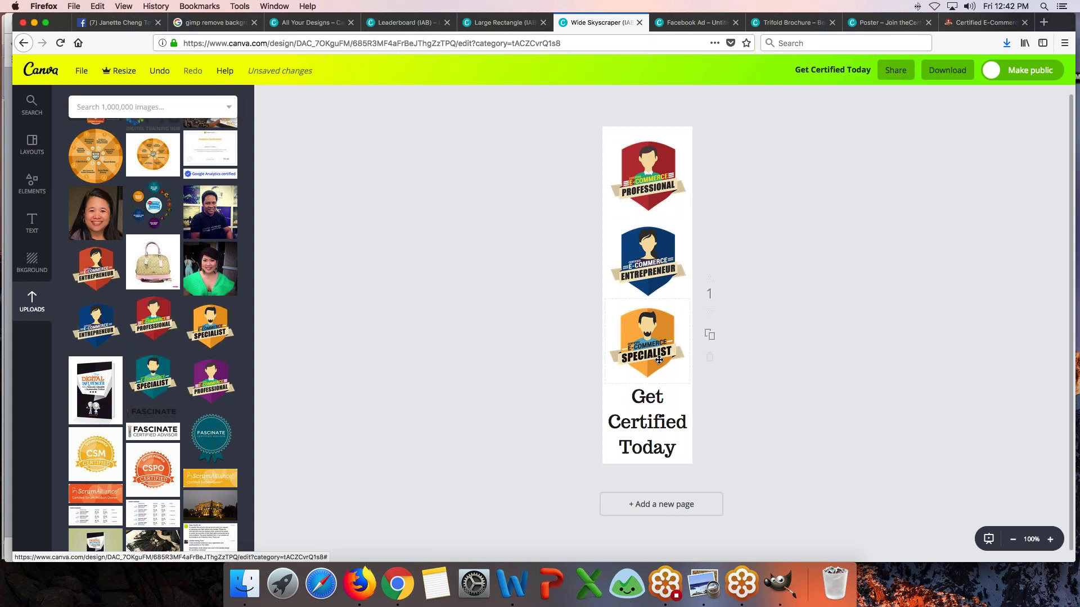
# - Glance at the Facebook Ad, then return and select the 'Get Certified Today' caption
pyautogui.click(696, 22)
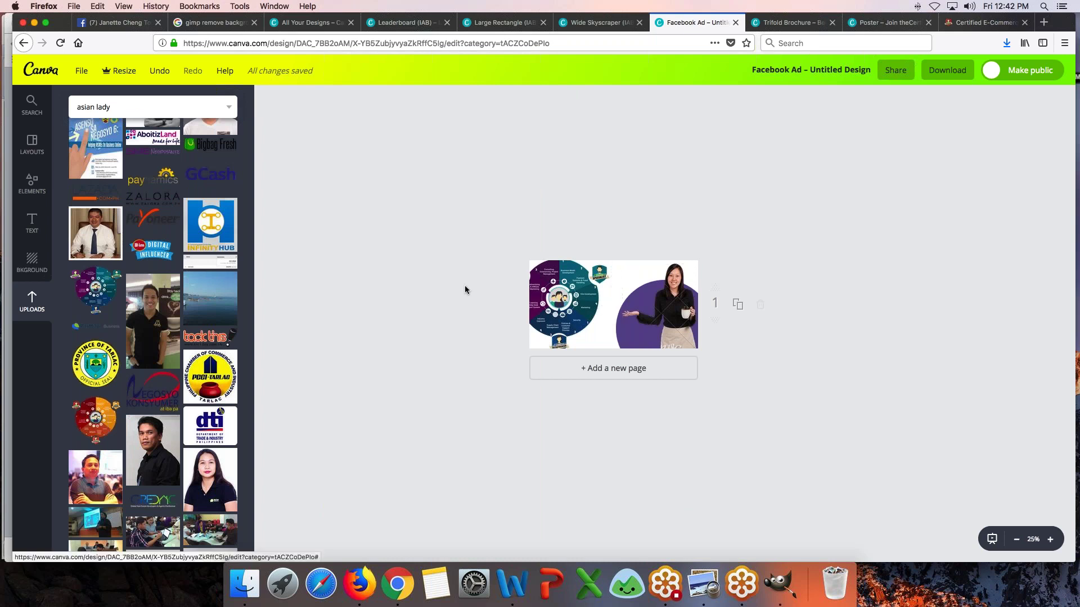
pyautogui.click(596, 23)
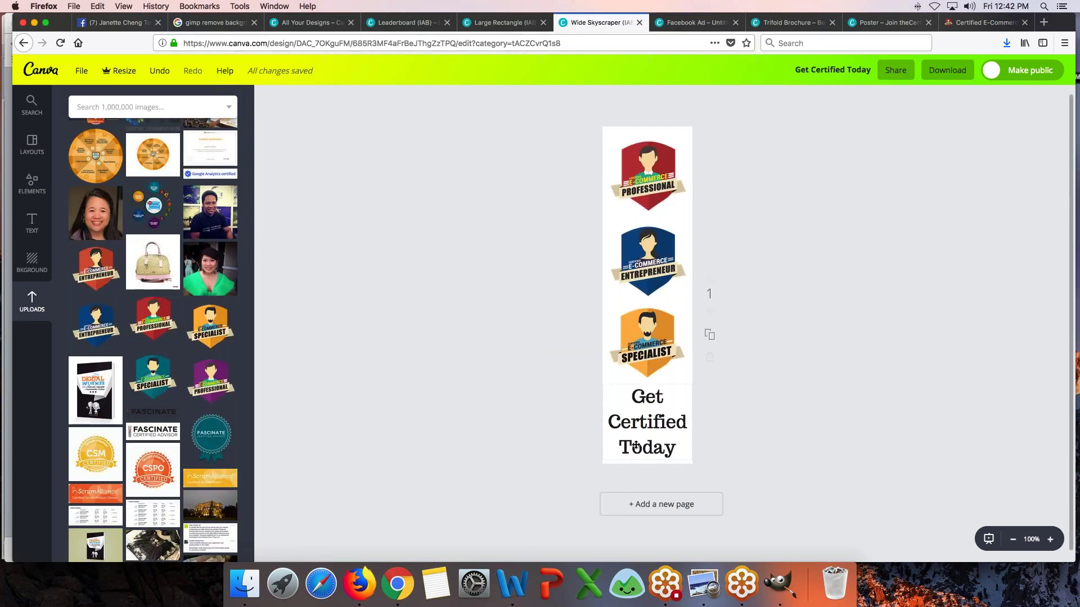
pyautogui.click(635, 445)
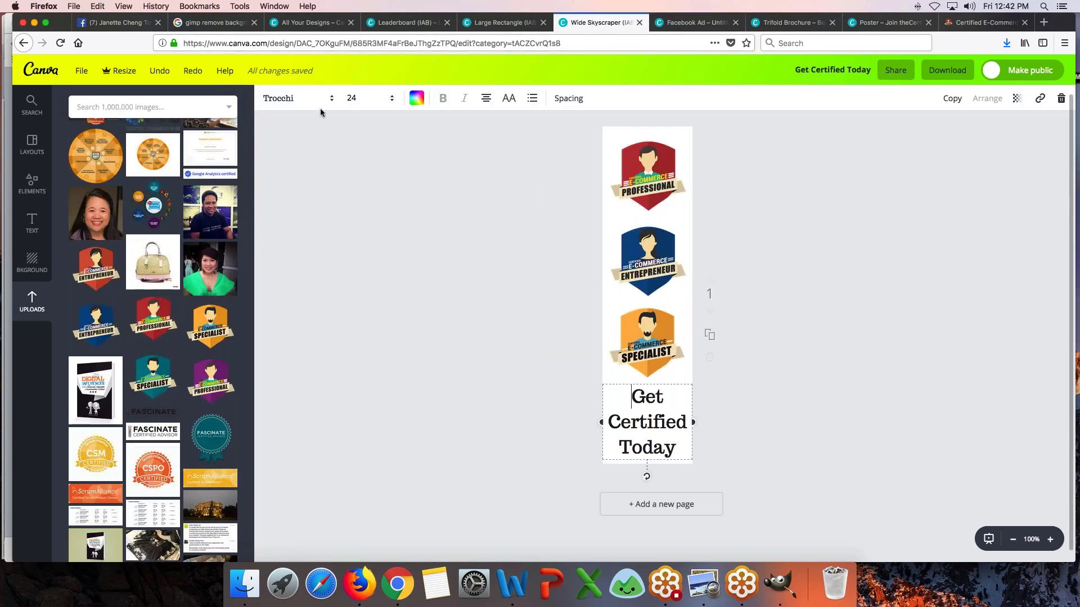
# - Browse the font list and change the caption font to Ubuntu
pyautogui.click(302, 100)
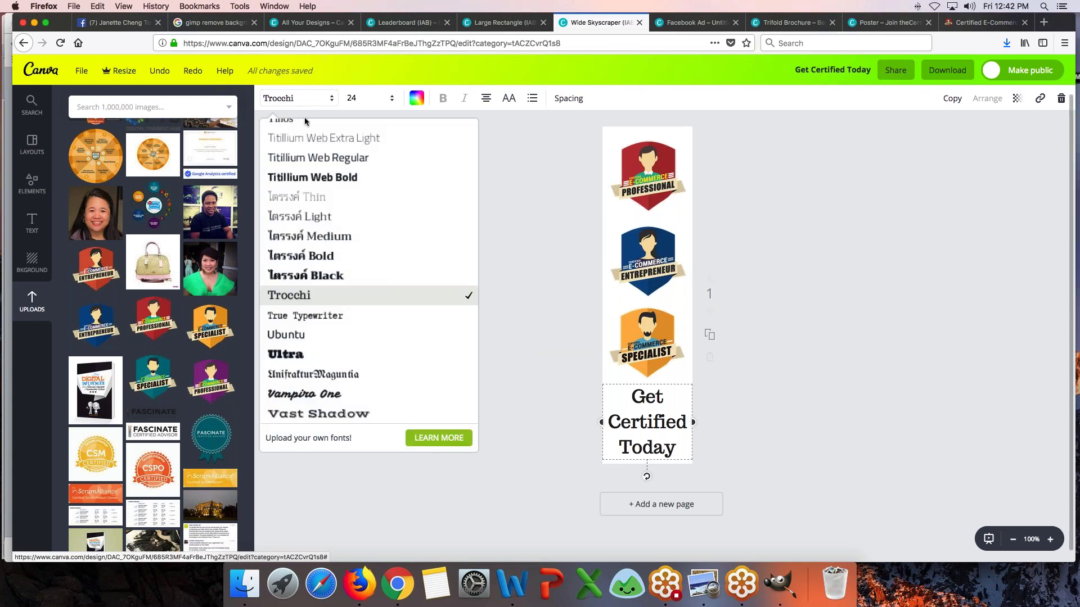
pyautogui.scroll(10, 338, 169)
pyautogui.scroll(-5, 357, 185)
pyautogui.scroll(-15, 357, 186)
pyautogui.scroll(-10, 356, 186)
pyautogui.scroll(7, 357, 185)
pyautogui.scroll(2, 356, 186)
pyautogui.scroll(-10, 357, 185)
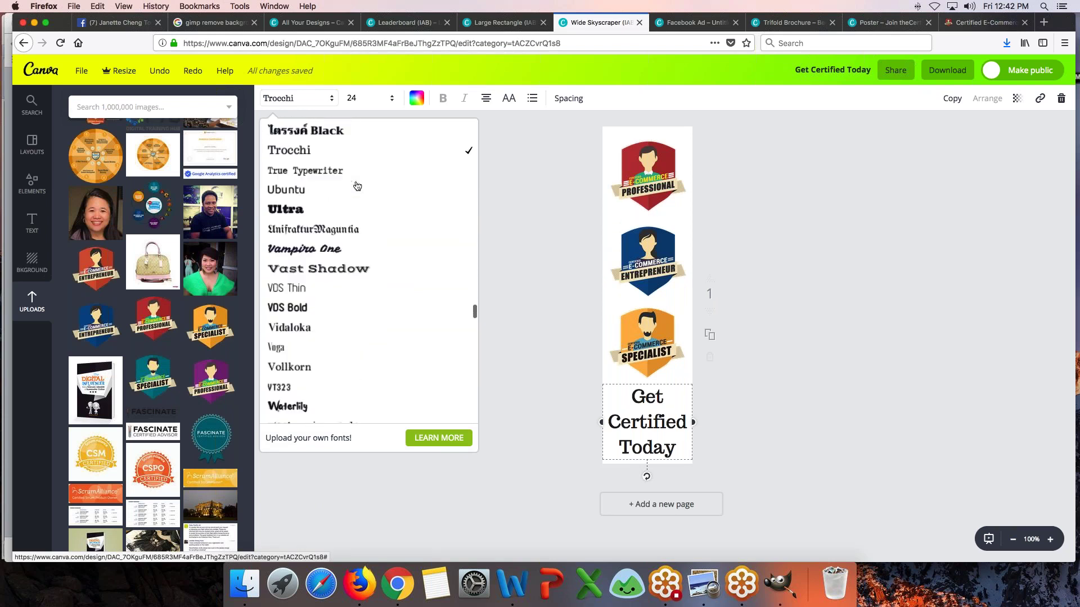
pyautogui.scroll(-1, 356, 186)
pyautogui.click(315, 186)
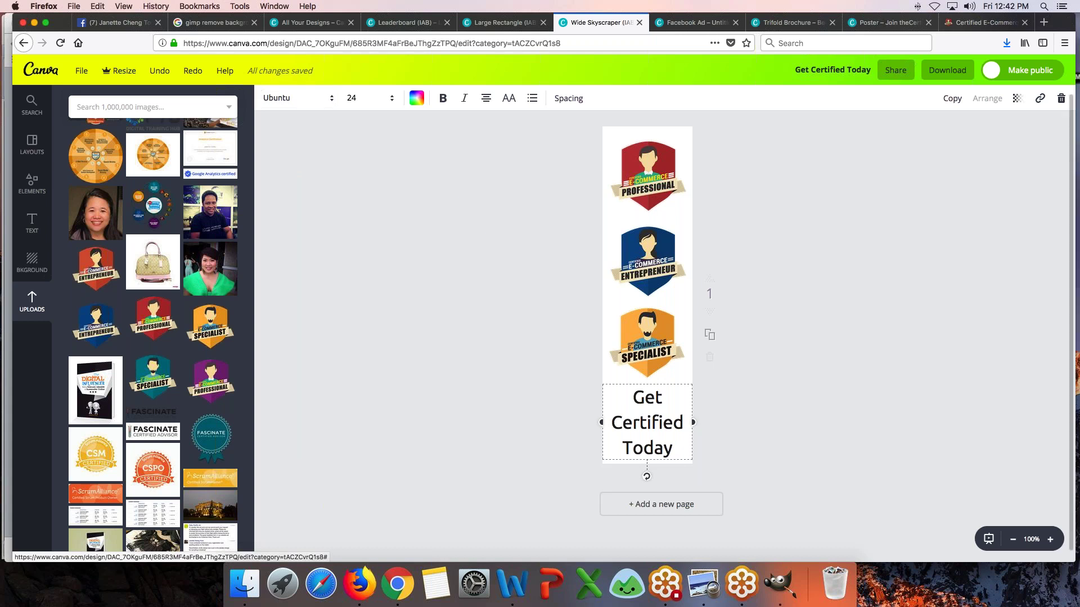
# - Briefly revert to Trocchi, then settle on Ubuntu at font size 21
pyautogui.click(293, 99)
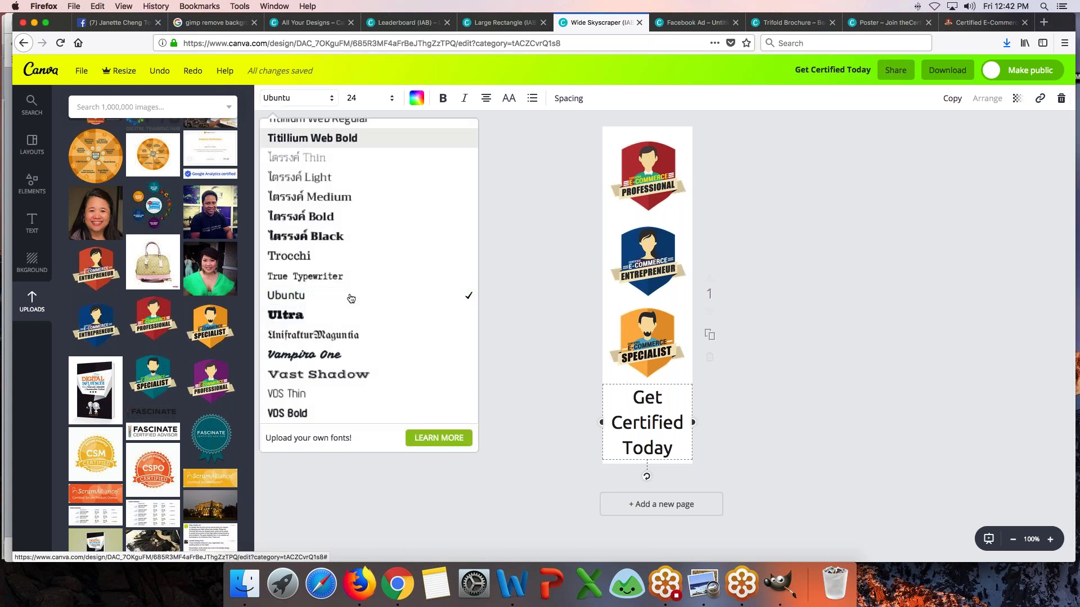
pyautogui.click(307, 257)
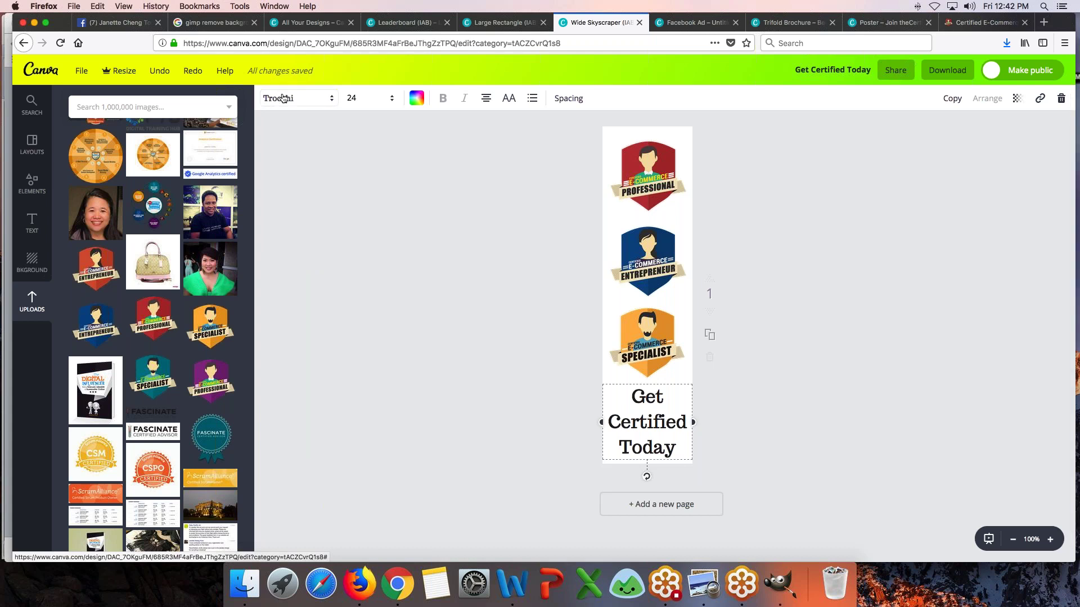
pyautogui.click(282, 97)
pyautogui.click(314, 336)
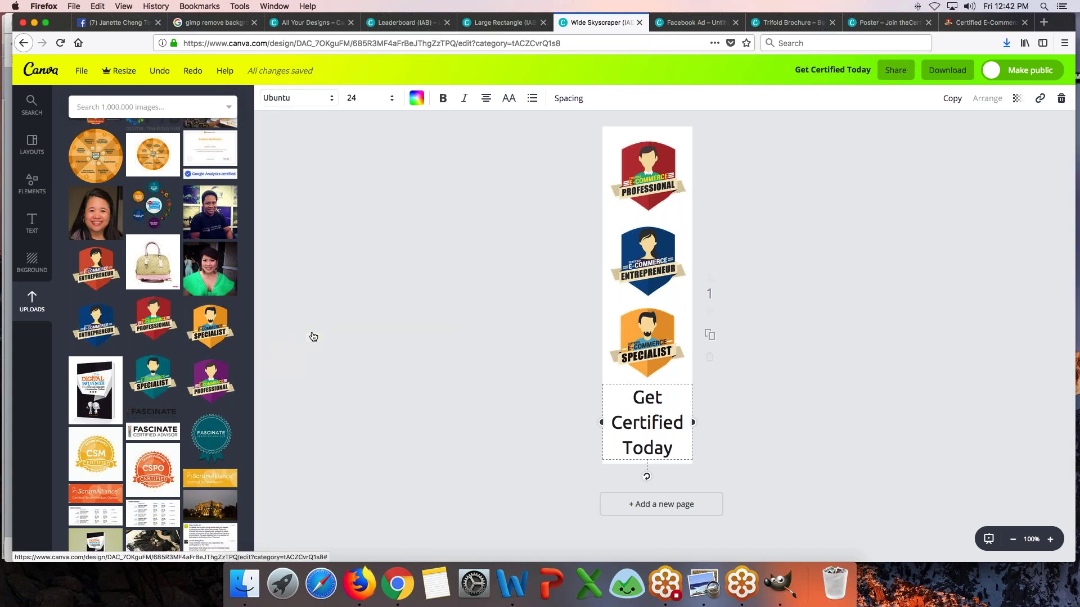
pyautogui.click(368, 98)
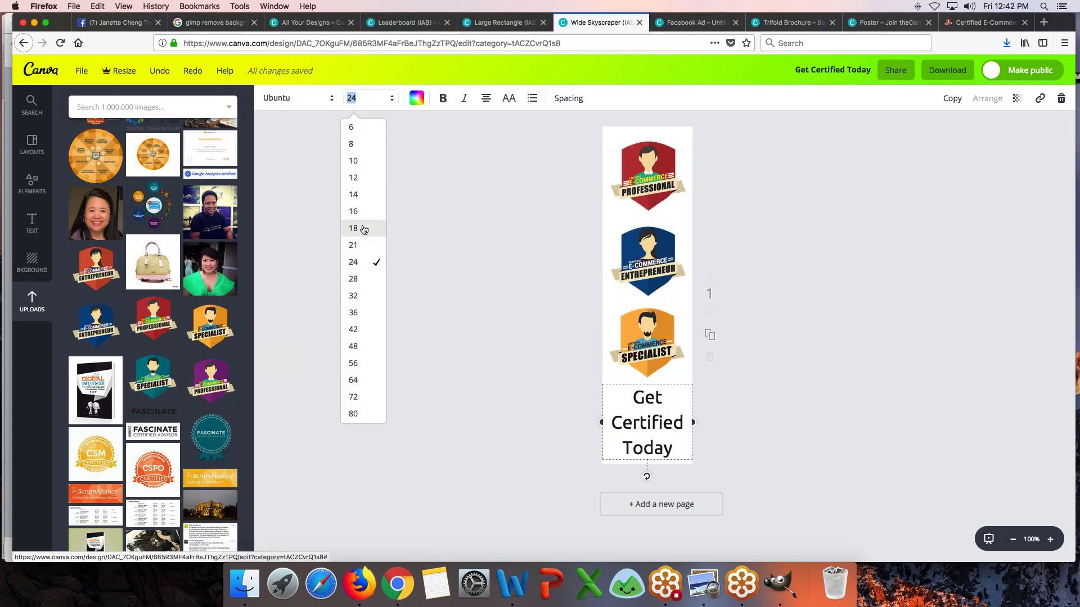
pyautogui.click(364, 245)
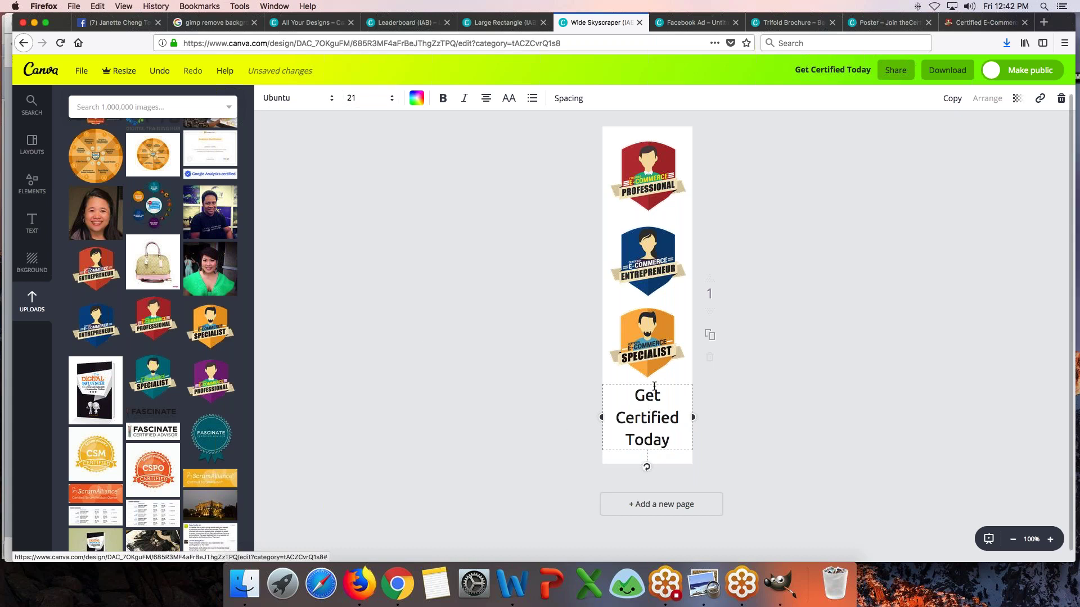
# - Rewrite the caption as 'Invest in your future' and shift it slightly lower
pyautogui.moveTo(654, 386); pyautogui.dragTo(654, 396)
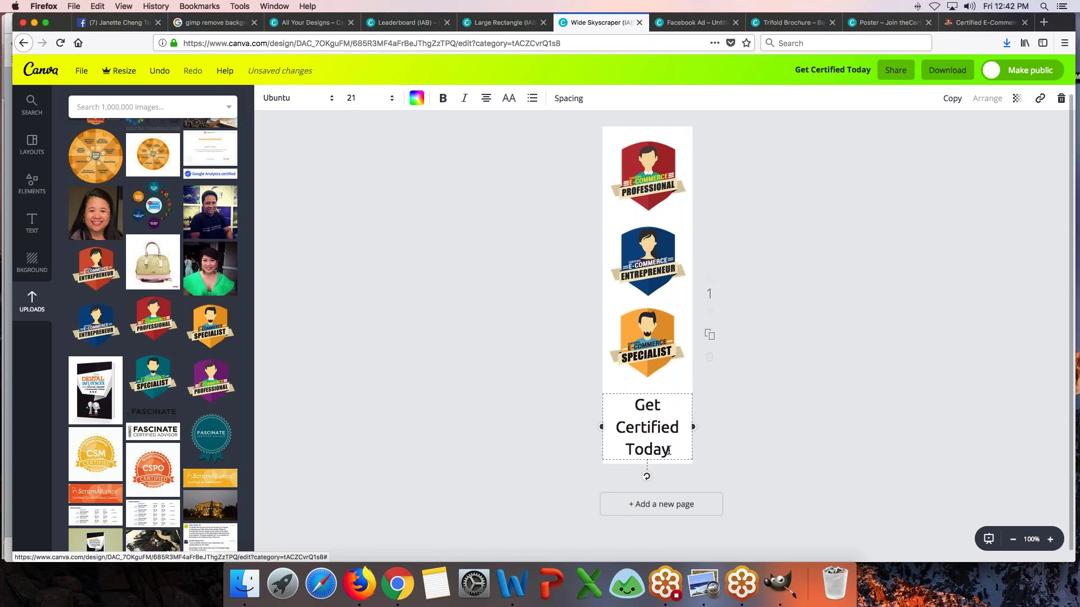
pyautogui.press('BackSpace')
pyautogui.press('BackSpace')
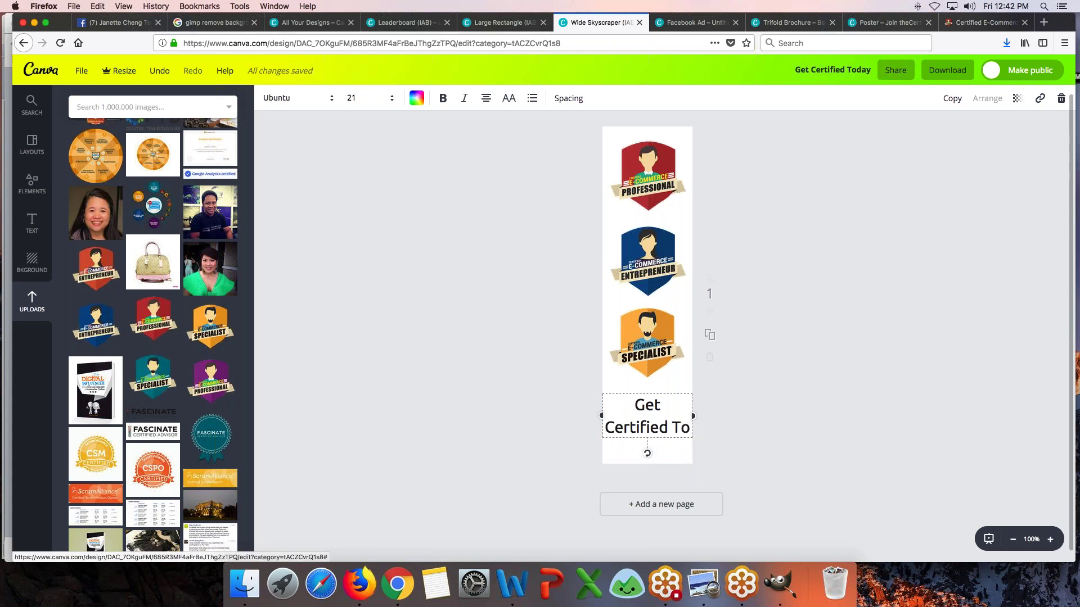
pyautogui.press('BackSpace')
pyautogui.press('BackSpace')
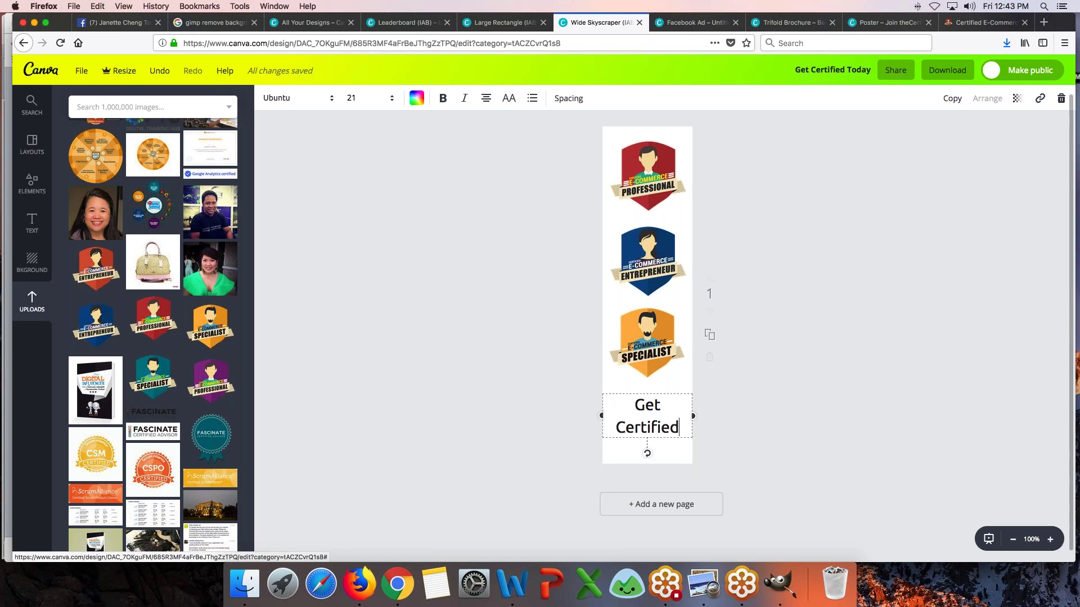
pyautogui.press('super+a')
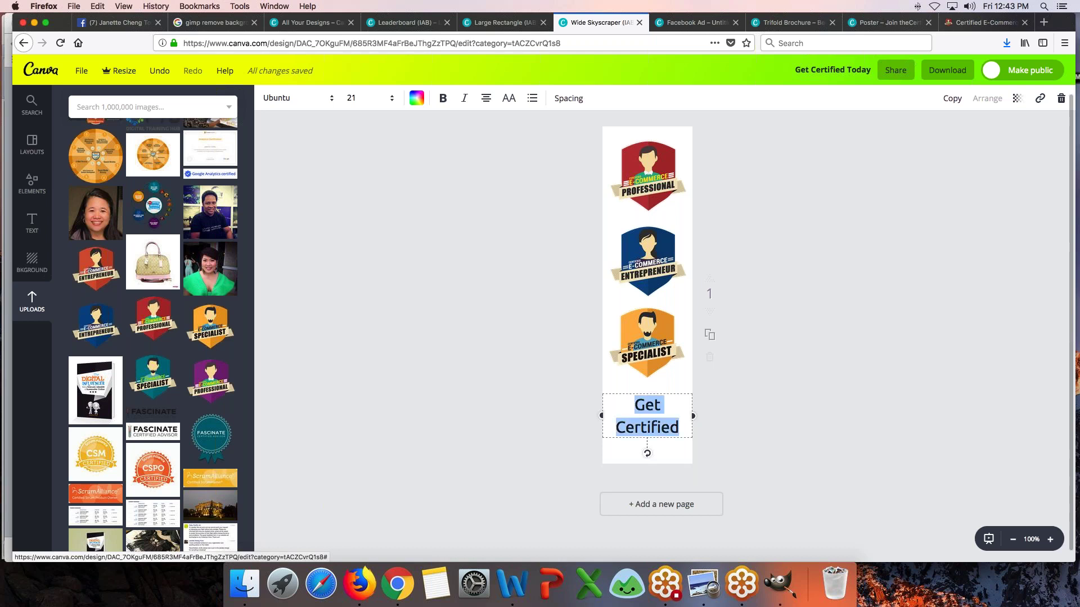
pyautogui.write('Inve')
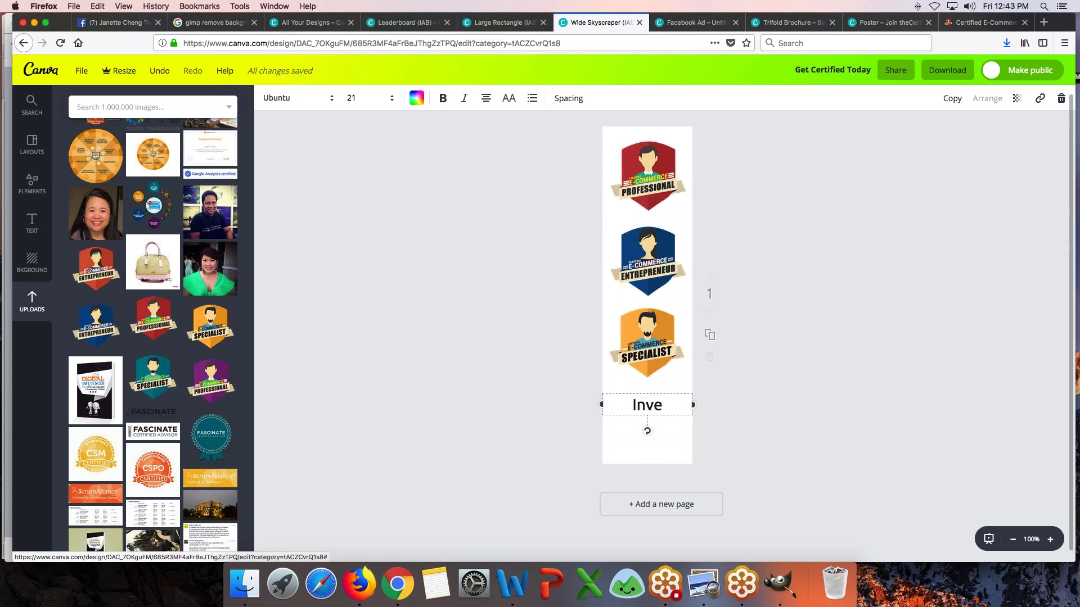
pyautogui.write('st in your ')
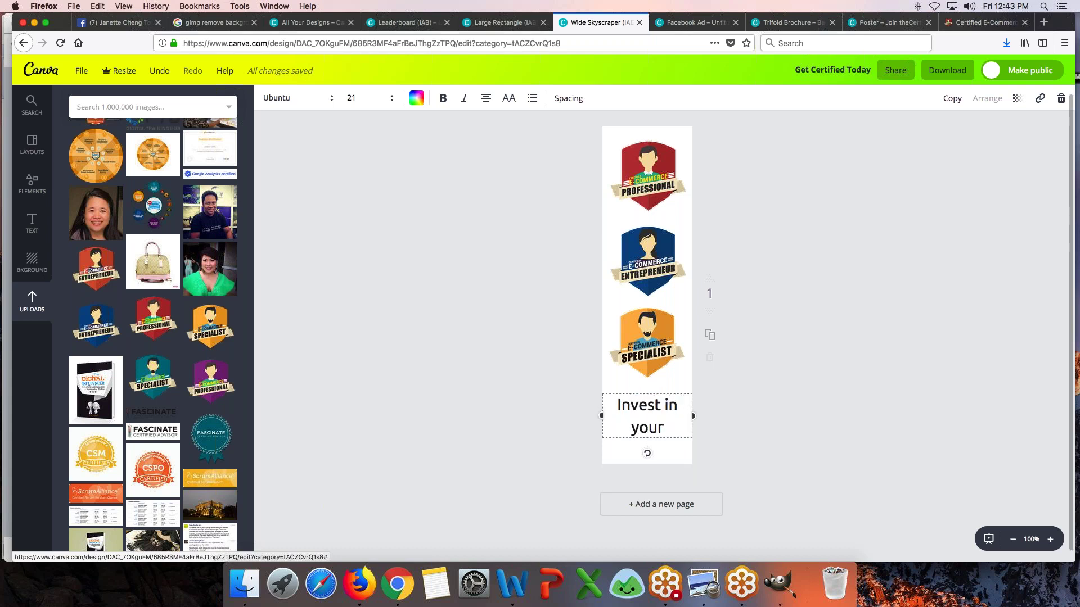
pyautogui.write('ca')
pyautogui.press('BackSpace')
pyautogui.press('BackSpace')
pyautogui.write('fur')
pyautogui.write('ure')
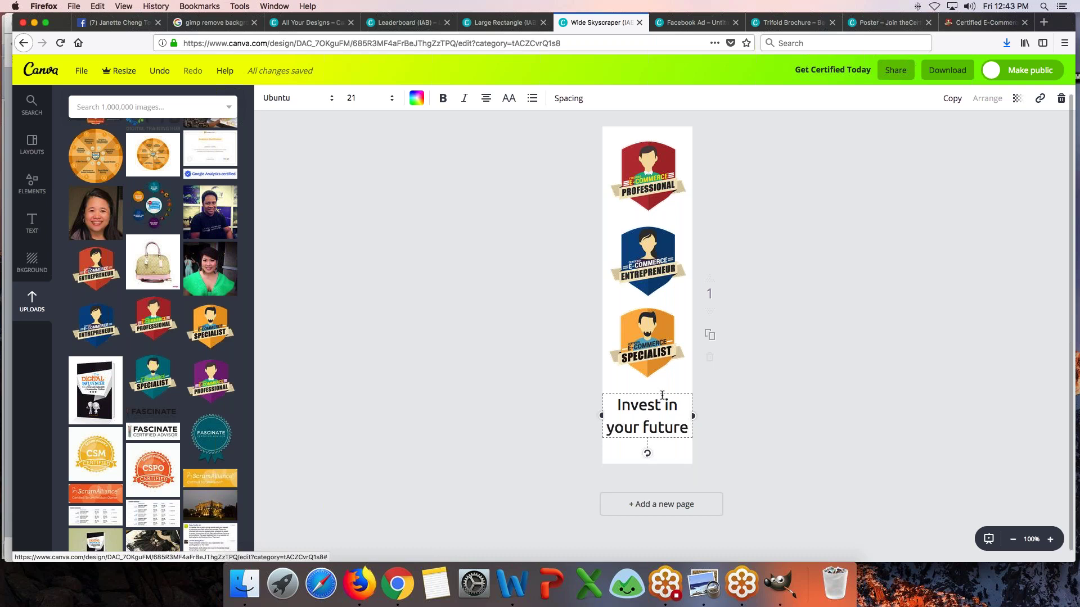
pyautogui.moveTo(661, 393); pyautogui.dragTo(657, 403)
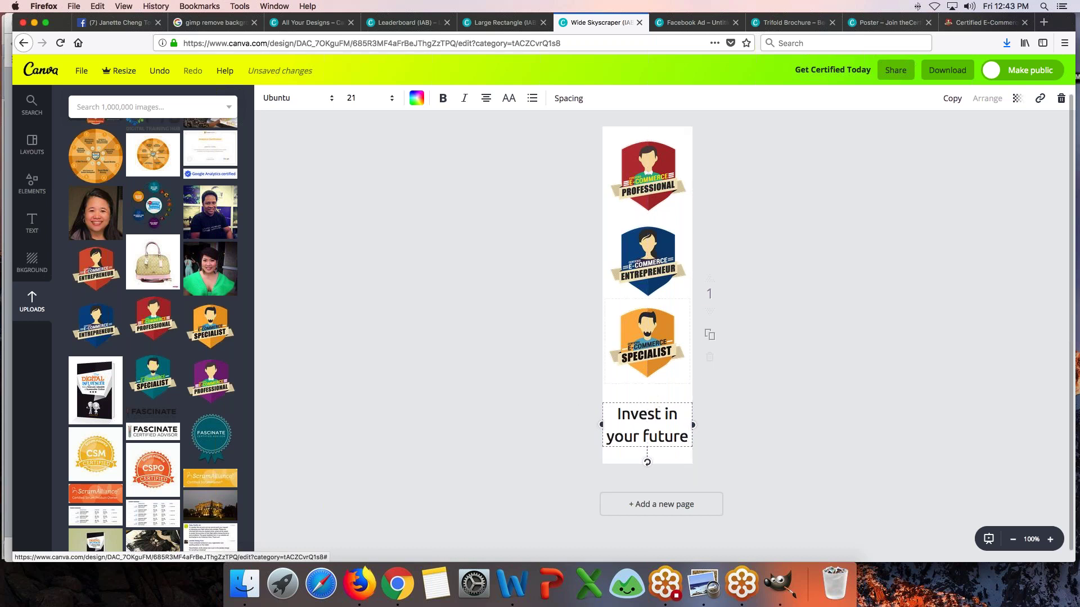
# - Move all three badges together slightly down the page
pyautogui.moveTo(552, 223); pyautogui.dragTo(690, 385)
pyautogui.moveTo(638, 324); pyautogui.dragTo(638, 332)
pyautogui.click(530, 320)
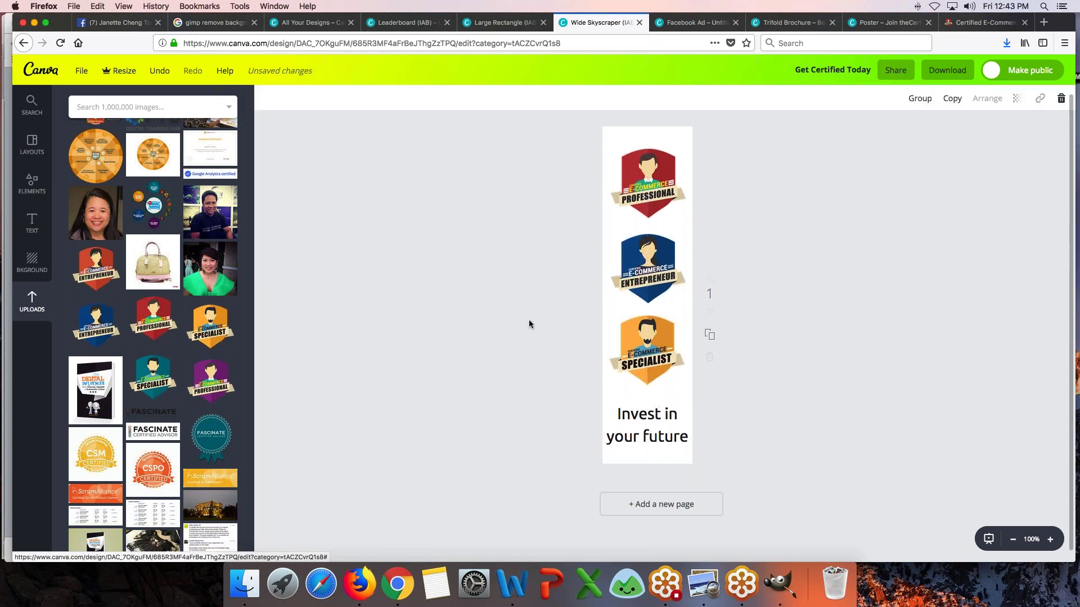
# - Nudge the Professional and Entrepreneur badges up, then duplicate the page as page 2
pyautogui.click(652, 164)
pyautogui.press('Up')
pyautogui.press('Up')
pyautogui.press('Up')
pyautogui.press('Up')
pyautogui.press('Up')
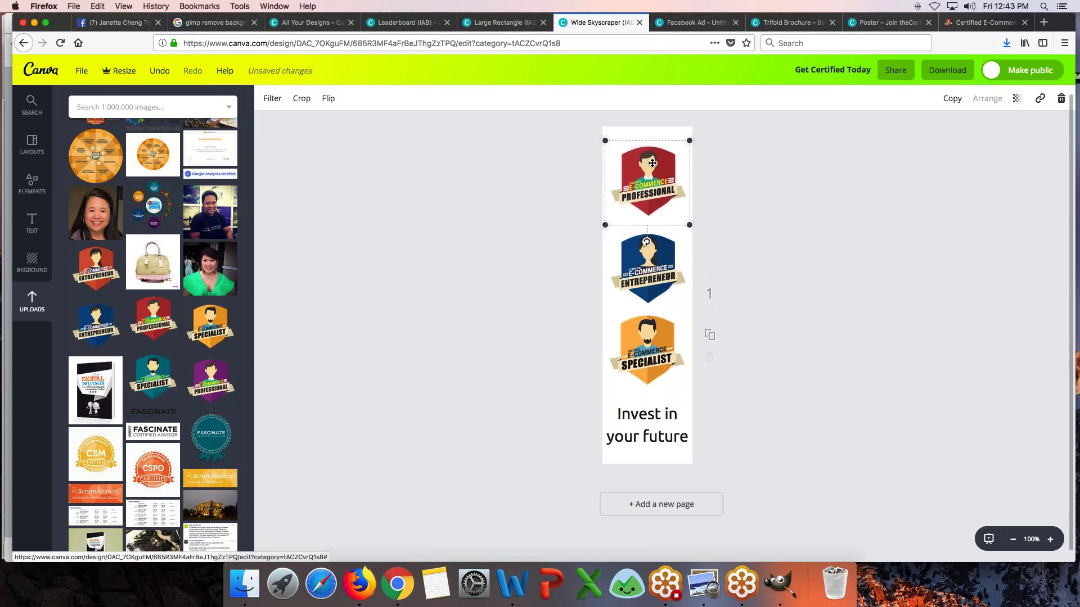
pyautogui.click(672, 271)
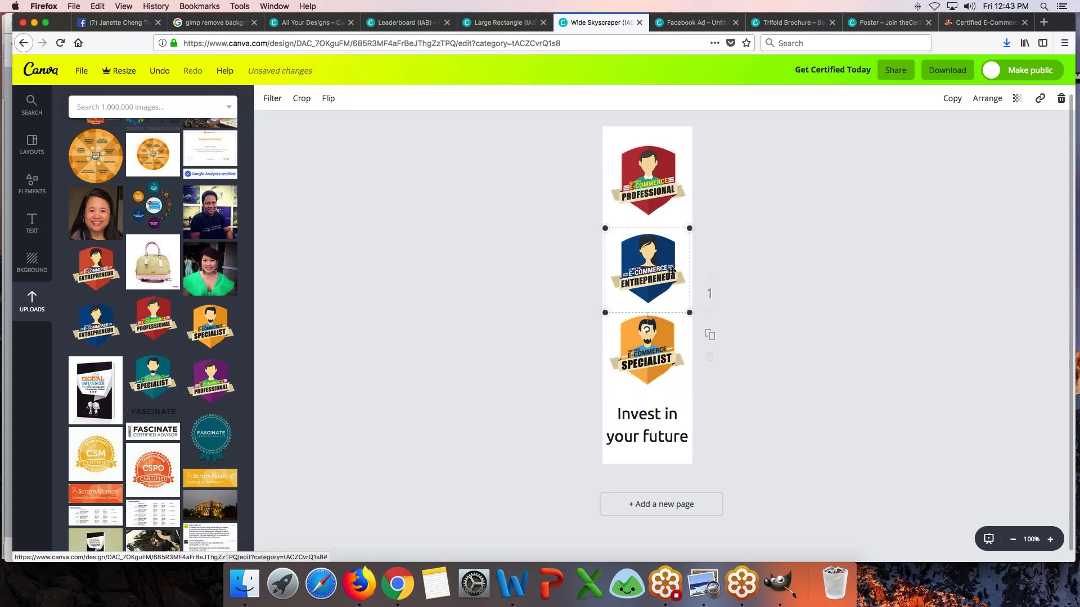
pyautogui.press('Up')
pyautogui.press('Up')
pyautogui.press('Up')
pyautogui.press('Up')
pyautogui.press('Up')
pyautogui.press('Up')
pyautogui.press('Up')
pyautogui.press('Up')
pyautogui.press('Up')
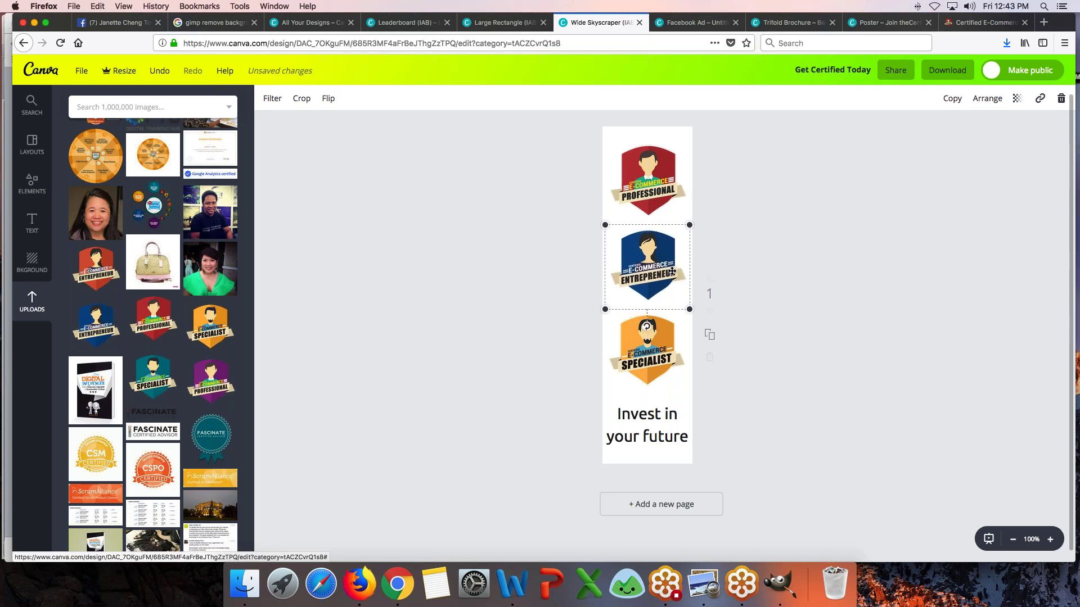
pyautogui.press('Up')
pyautogui.click(677, 338)
pyautogui.click(509, 325)
pyautogui.click(710, 334)
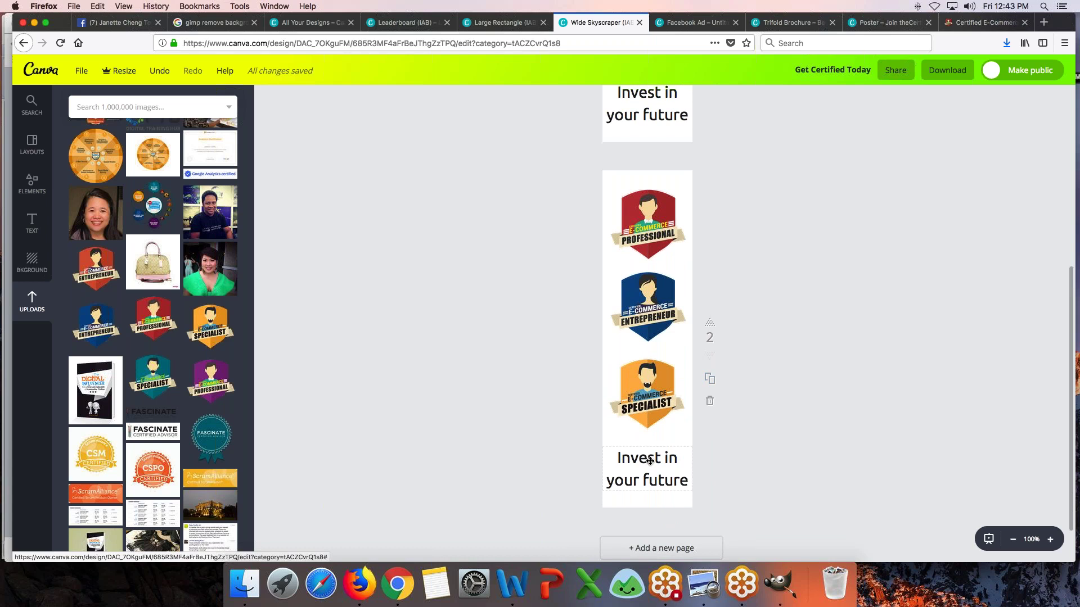
# - Replace page 2's caption with 'Get E-Commerce Certified'
pyautogui.click(649, 460)
pyautogui.press('super+a')
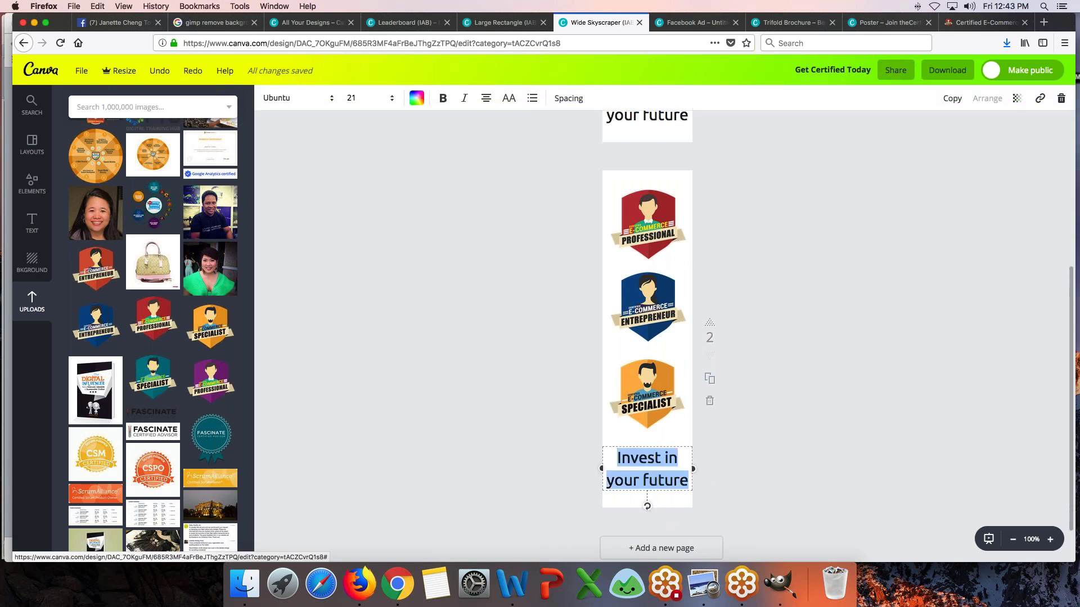
pyautogui.write('Get EC')
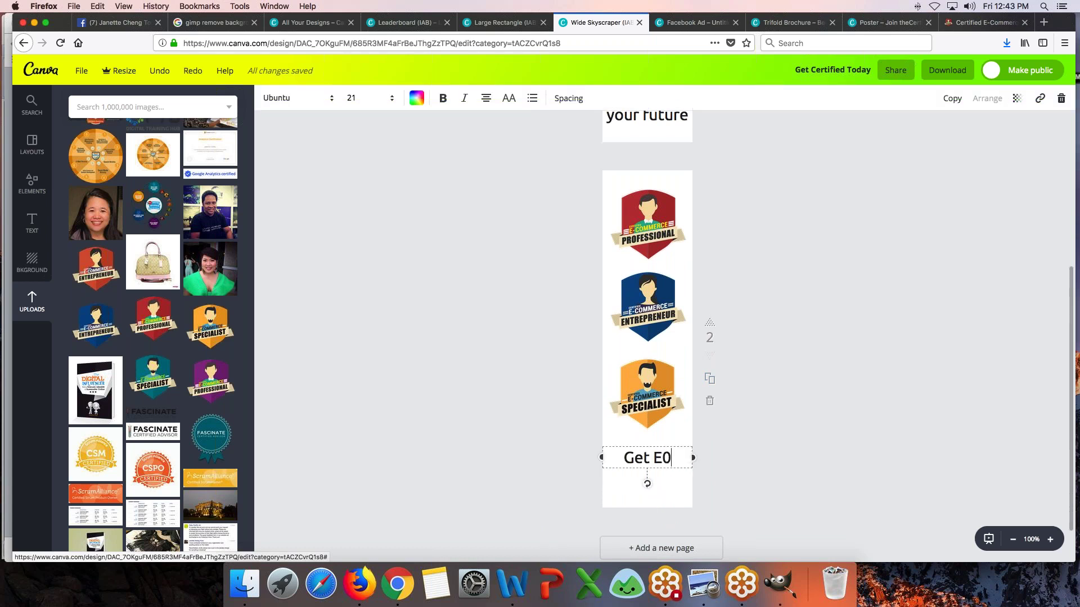
pyautogui.press('BackSpace')
pyautogui.write('-Commerce ')
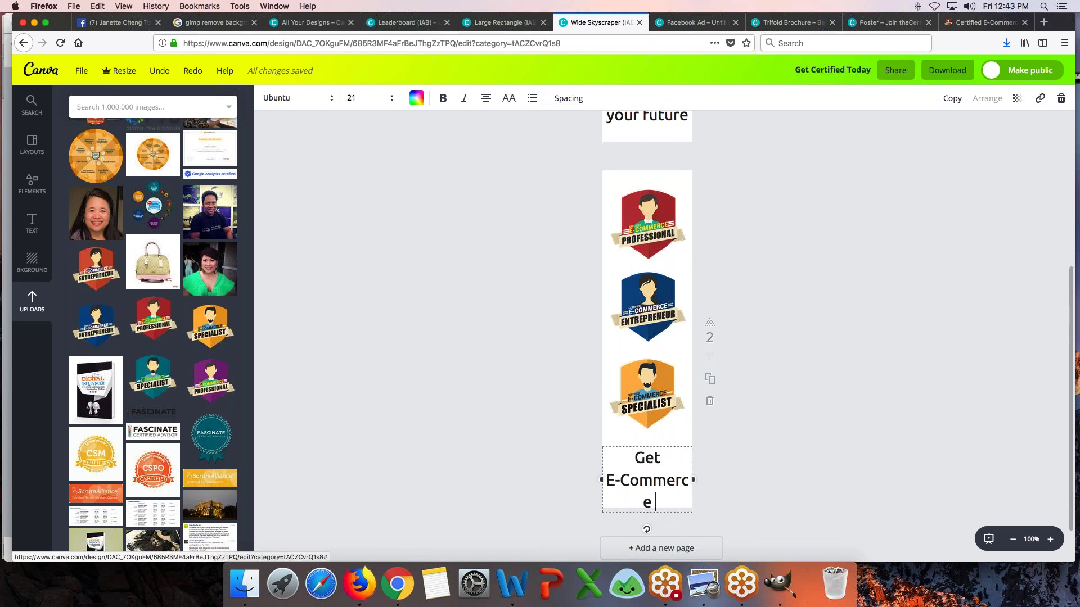
pyautogui.write('Certified')
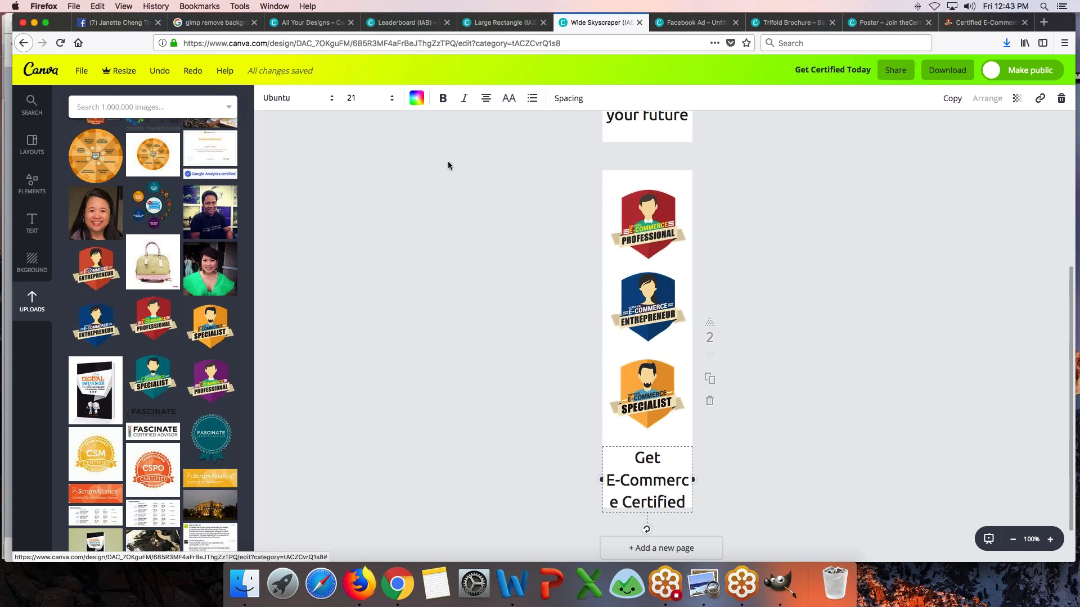
# - Set the caption to font size 18 and nudge it up slightly
pyautogui.click(369, 98)
pyautogui.click(360, 228)
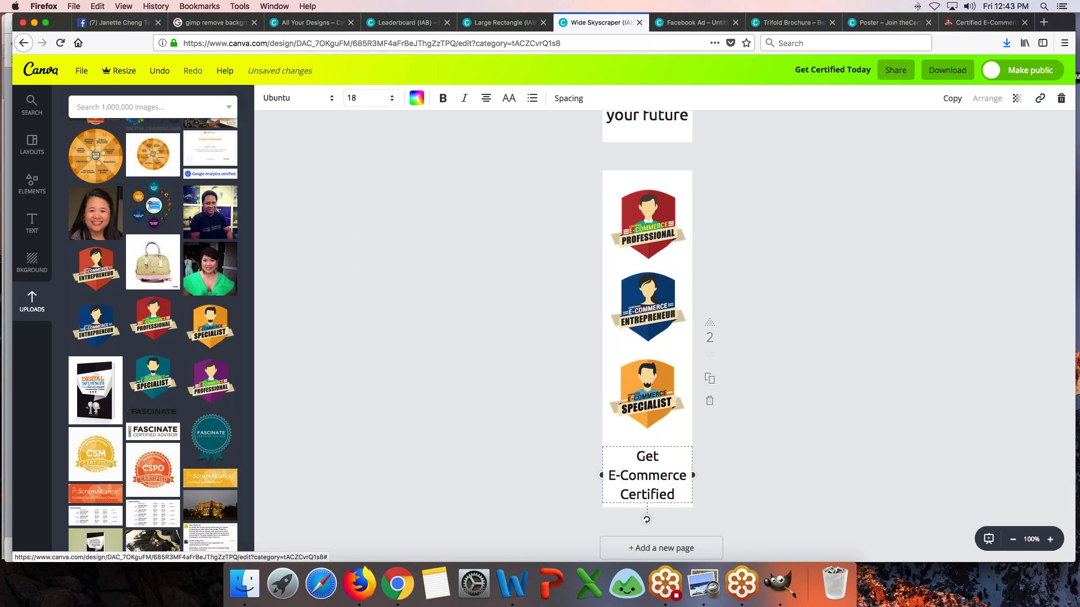
pyautogui.click(401, 274)
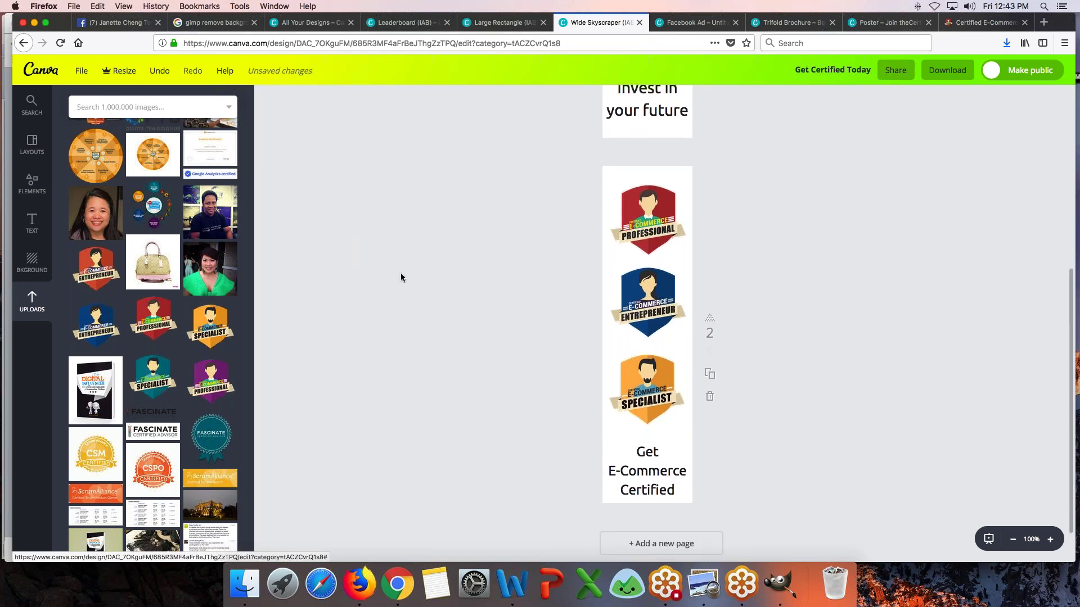
pyautogui.moveTo(666, 468); pyautogui.dragTo(667, 462)
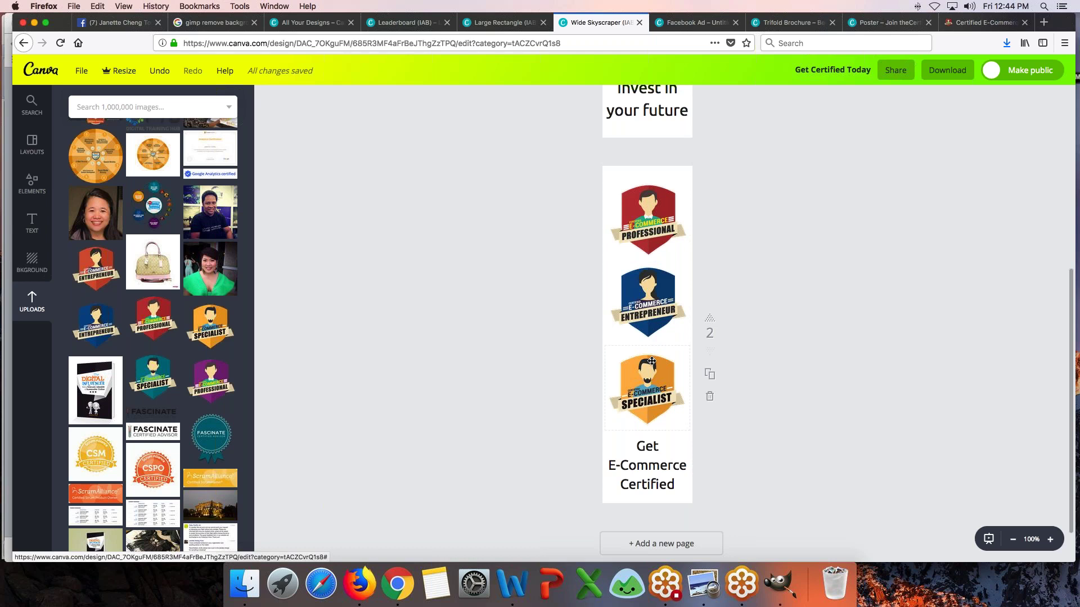
# - Switch to the blank Large Rectangle design at 75% zoom and show the uploaded images
pyautogui.click(690, 24)
pyautogui.click(599, 23)
pyautogui.click(498, 22)
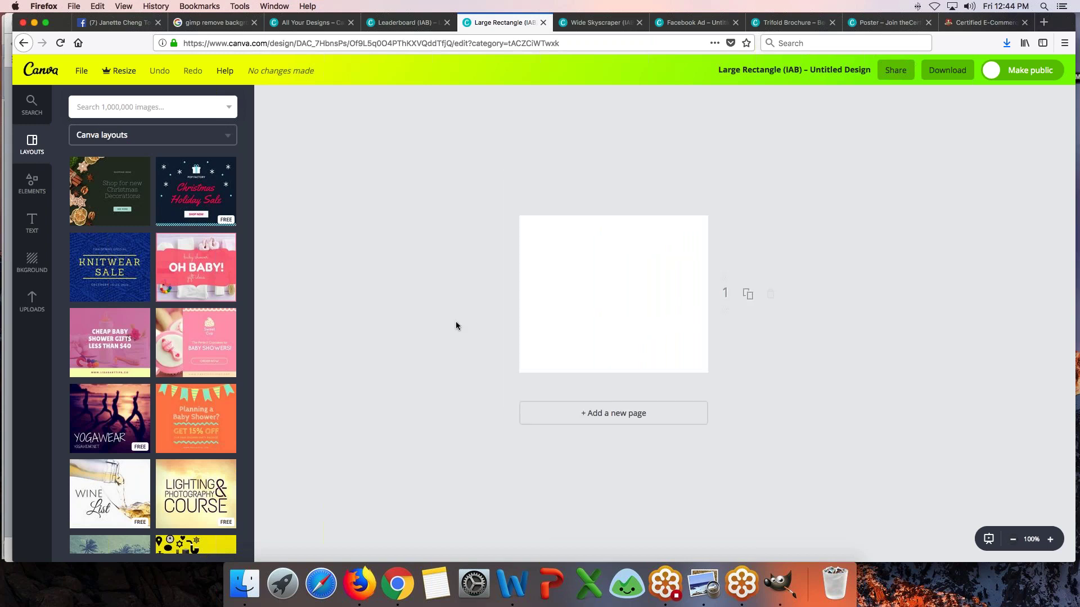
pyautogui.click(1012, 540)
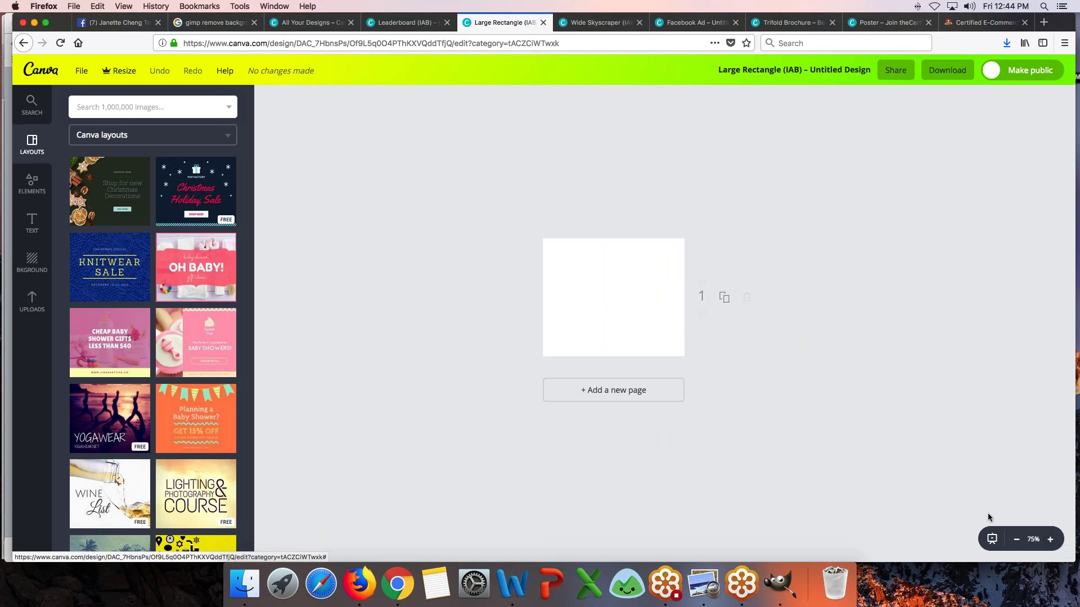
pyautogui.click(1016, 539)
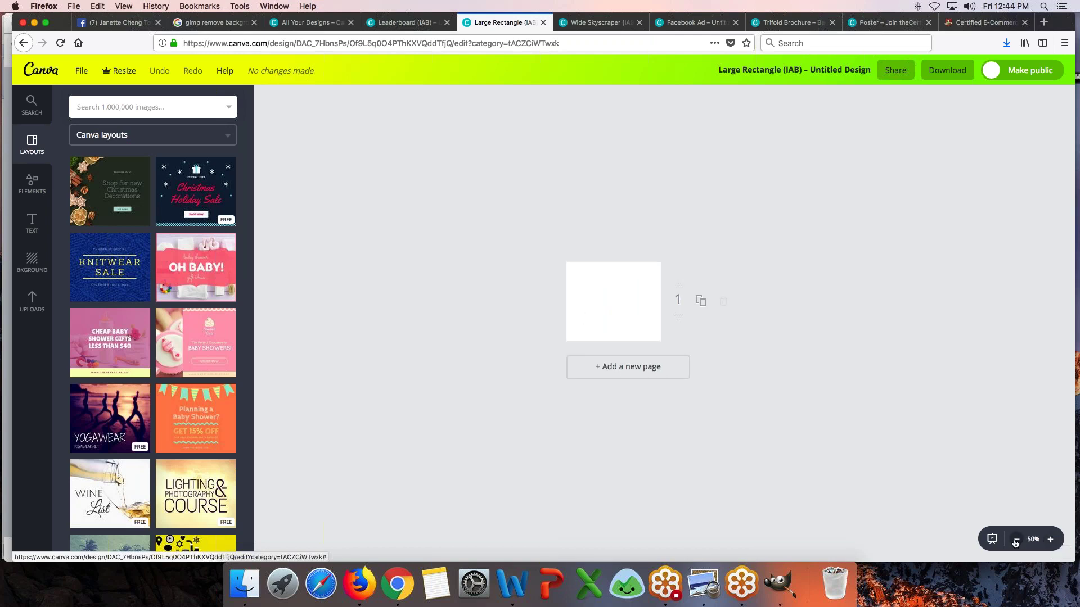
pyautogui.click(1050, 539)
pyautogui.click(1051, 540)
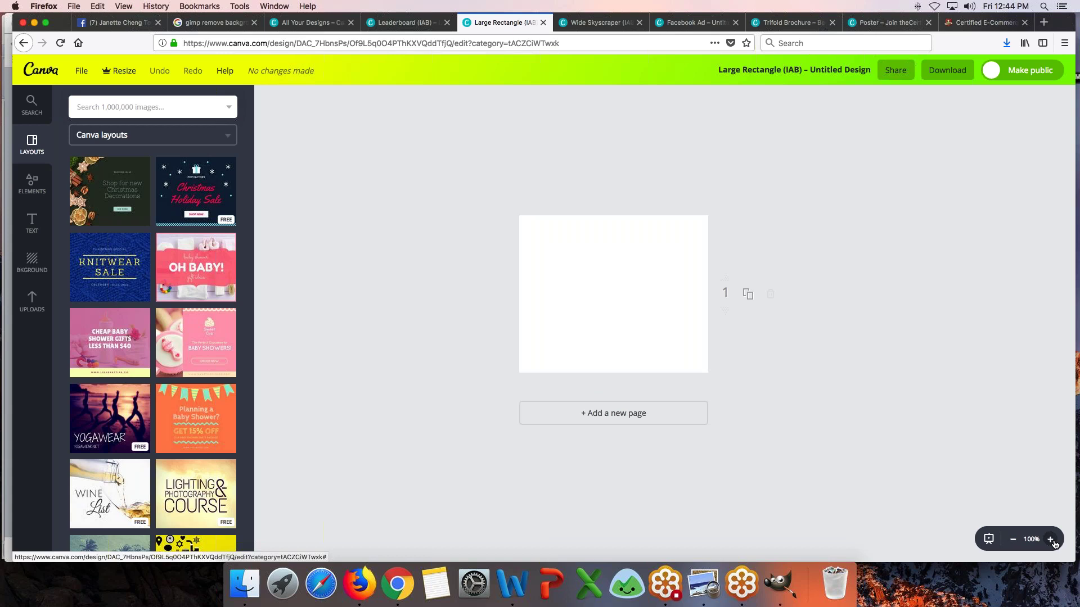
pyautogui.click(1016, 539)
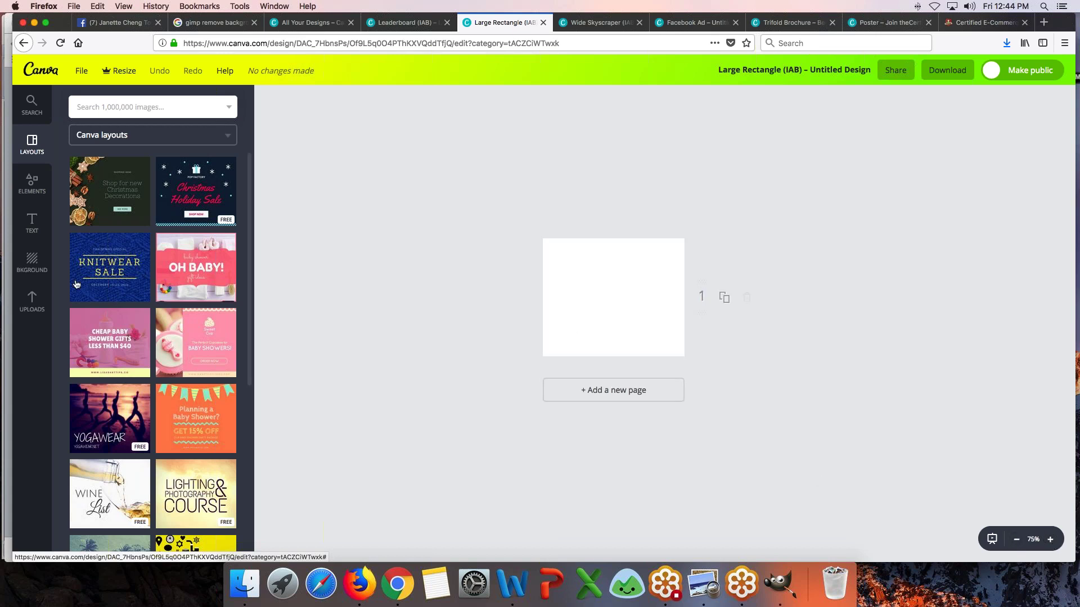
pyautogui.click(29, 304)
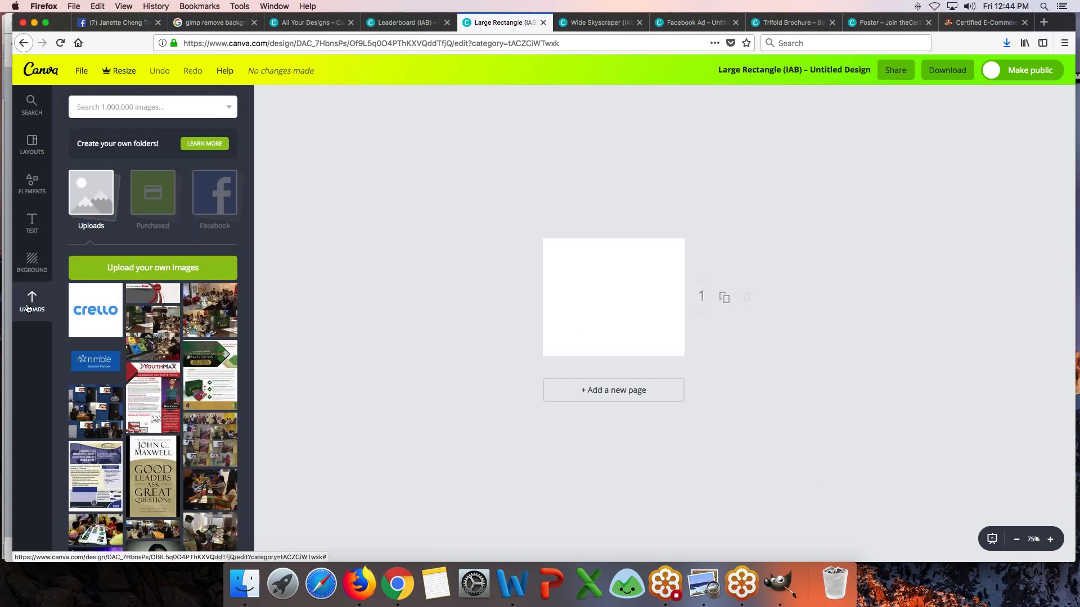
# - Add the purple E-Commerce Professional badge from Uploads and size it to about 282×282
pyautogui.scroll(-5, 177, 351)
pyautogui.scroll(-10, 177, 352)
pyautogui.scroll(-10, 101, 135)
pyautogui.scroll(-10, 101, 135)
pyautogui.scroll(-10, 152, 334)
pyautogui.scroll(-10, 152, 334)
pyautogui.scroll(-8, 153, 334)
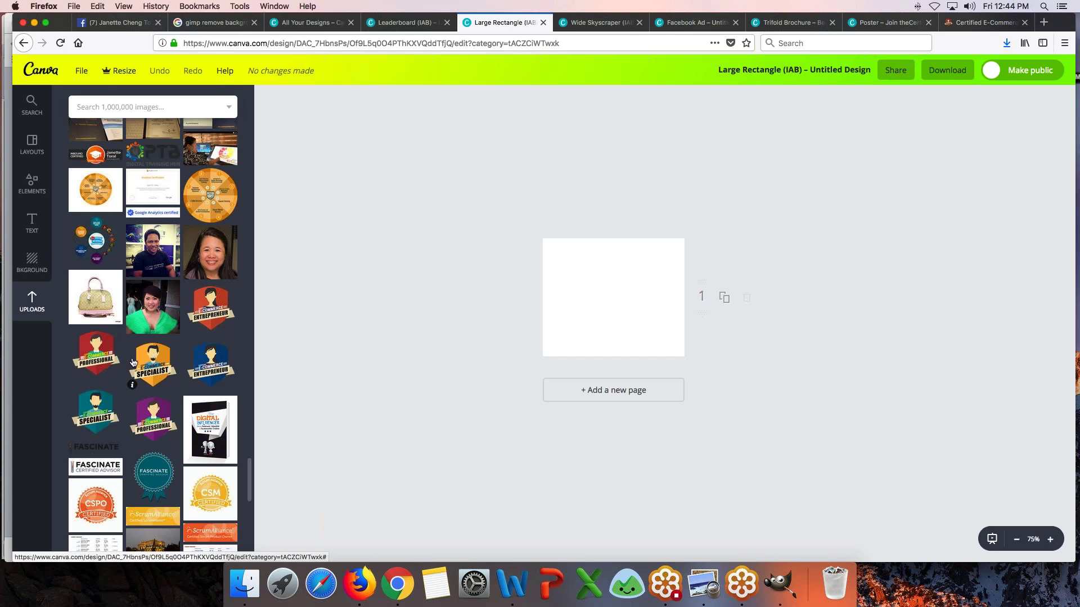
pyautogui.click(166, 427)
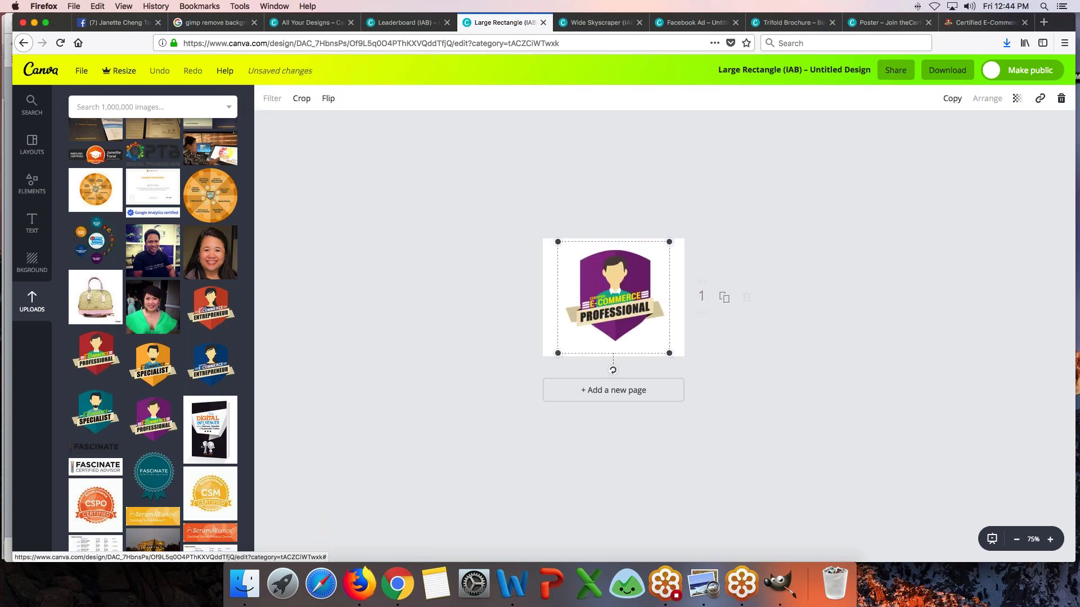
pyautogui.moveTo(558, 242); pyautogui.dragTo(554, 238)
pyautogui.moveTo(669, 353); pyautogui.dragTo(674, 357)
pyautogui.moveTo(554, 238); pyautogui.dragTo(554, 239)
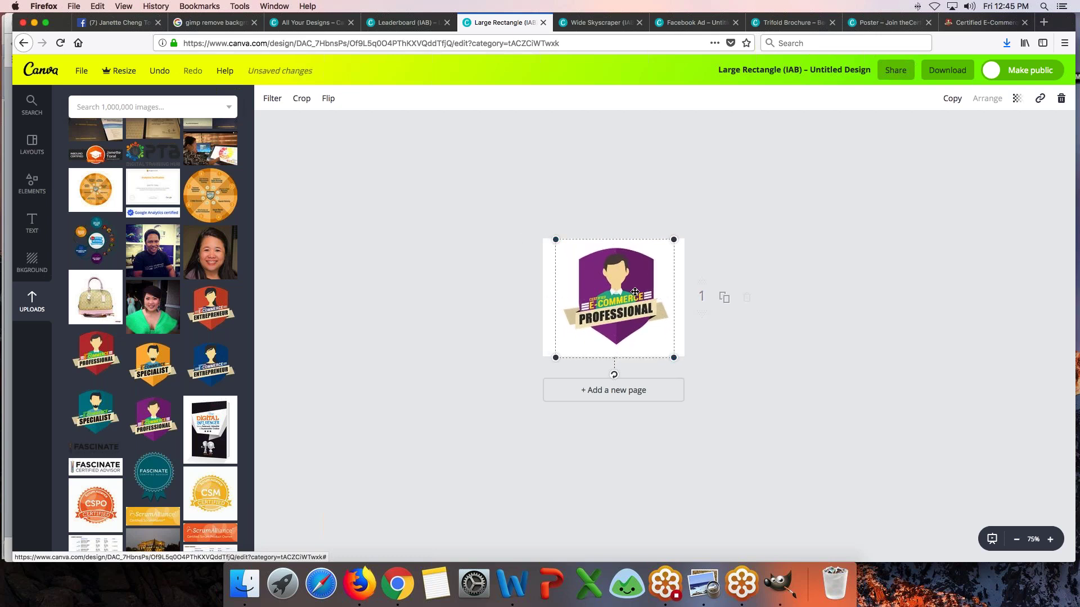
# - Shrink the badge a little and move it toward the left edge of the page
pyautogui.press('Escape')
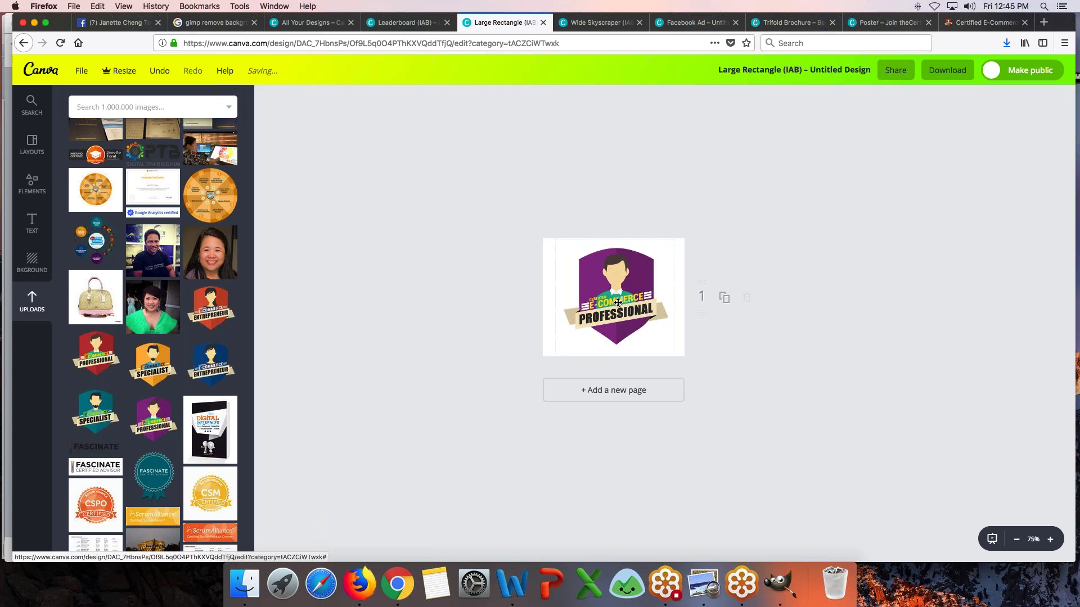
pyautogui.click(617, 302)
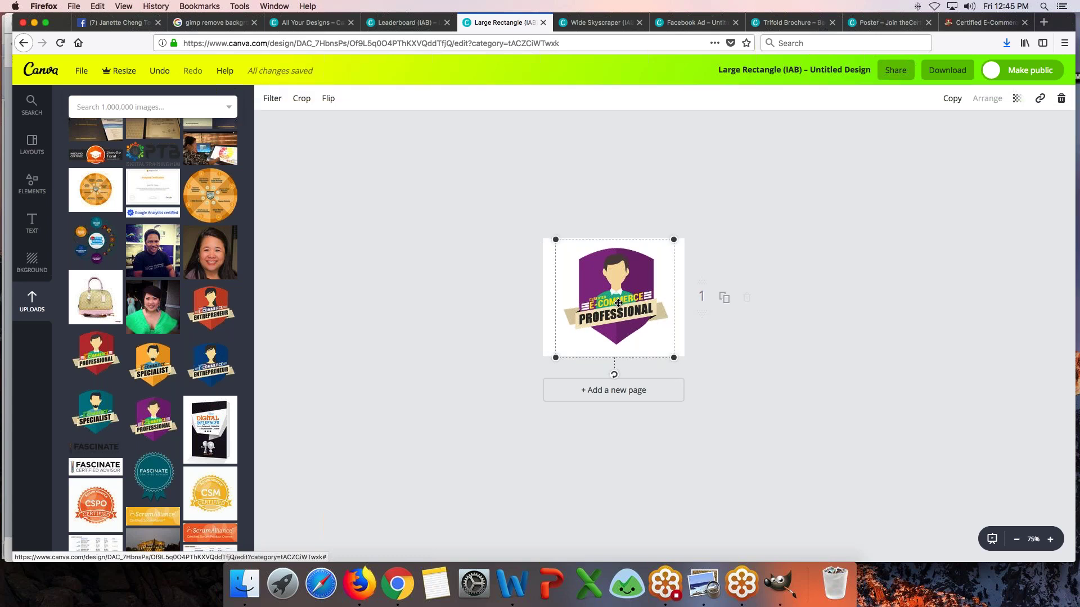
pyautogui.press('Escape')
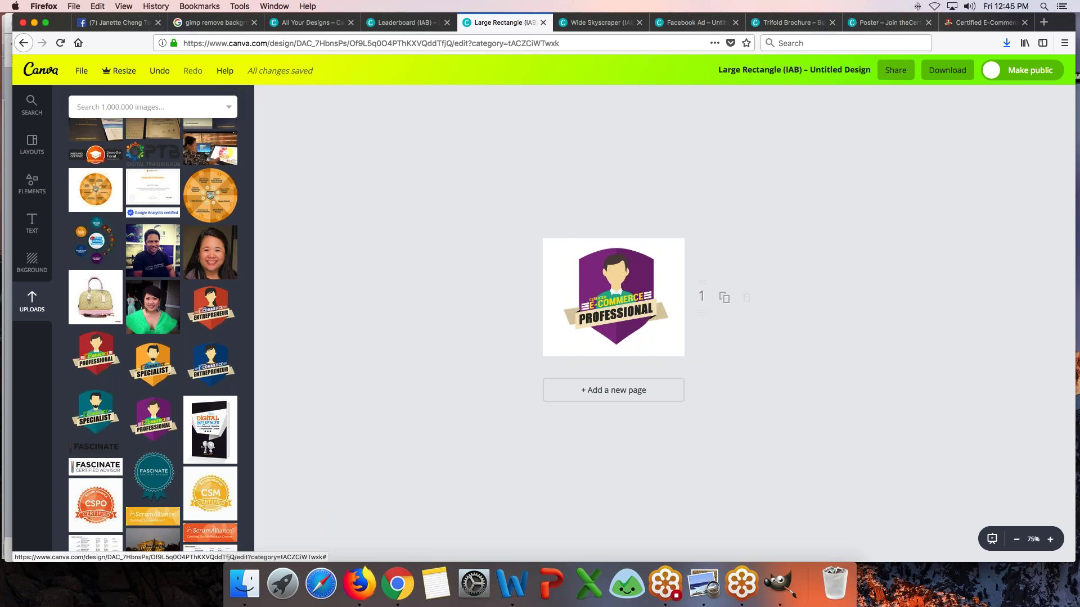
pyautogui.click(611, 311)
pyautogui.moveTo(674, 356); pyautogui.dragTo(648, 332)
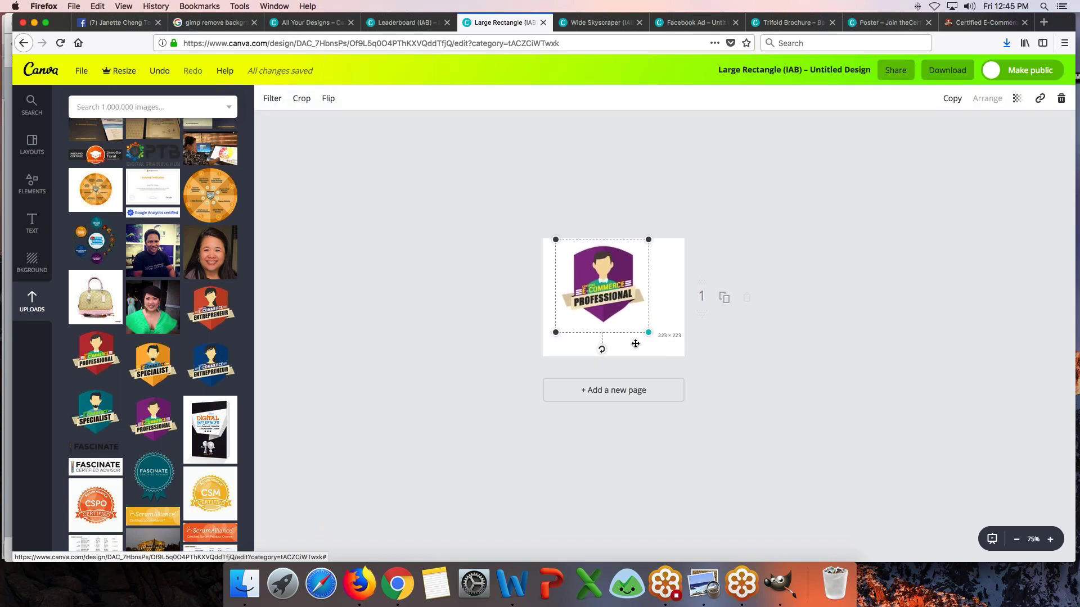
pyautogui.moveTo(592, 247); pyautogui.dragTo(581, 247)
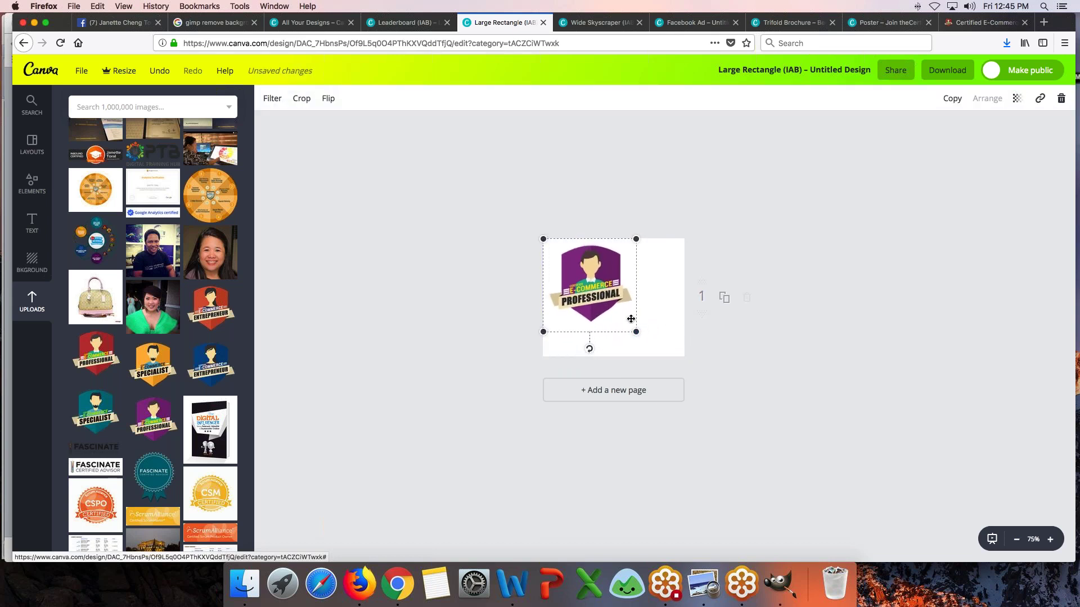
pyautogui.moveTo(636, 332); pyautogui.dragTo(650, 346)
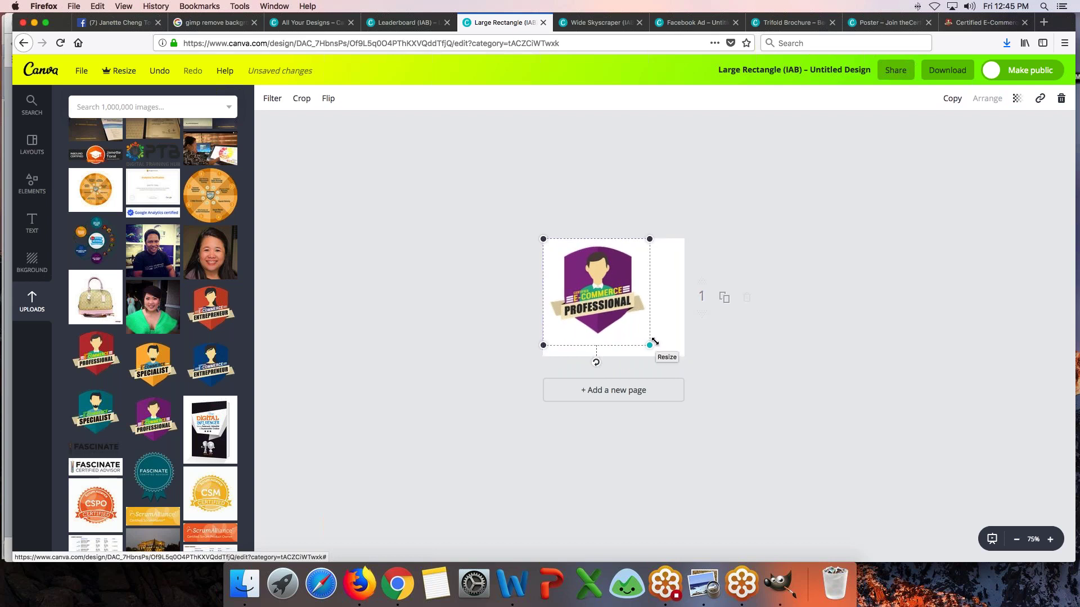
pyautogui.click(382, 374)
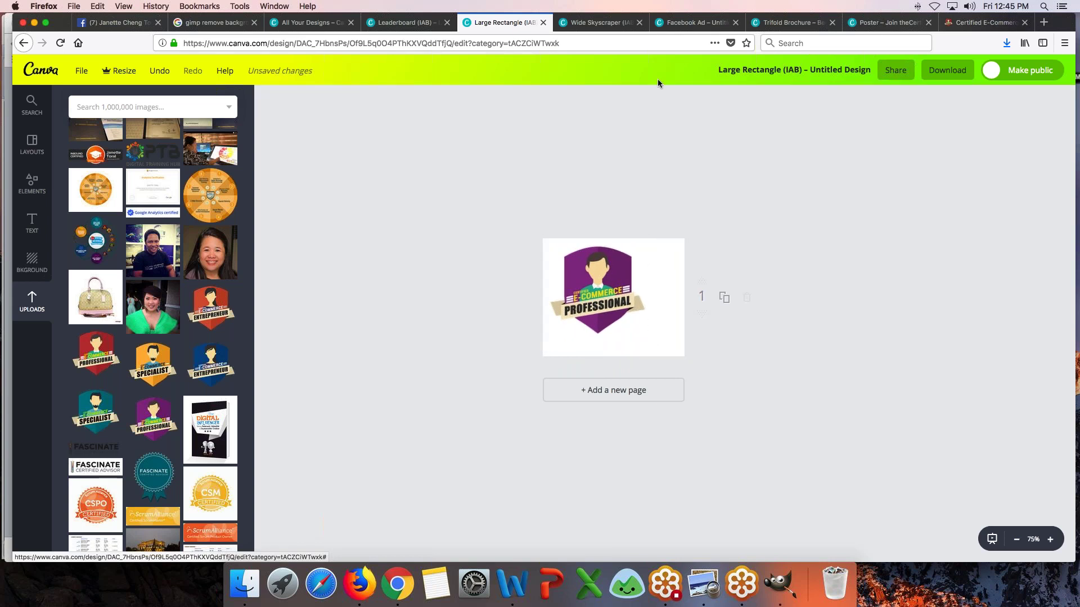
# - Add a body text box below the badge and narrow it so the text wraps
pyautogui.click(33, 217)
pyautogui.moveTo(202, 231); pyautogui.dragTo(652, 305)
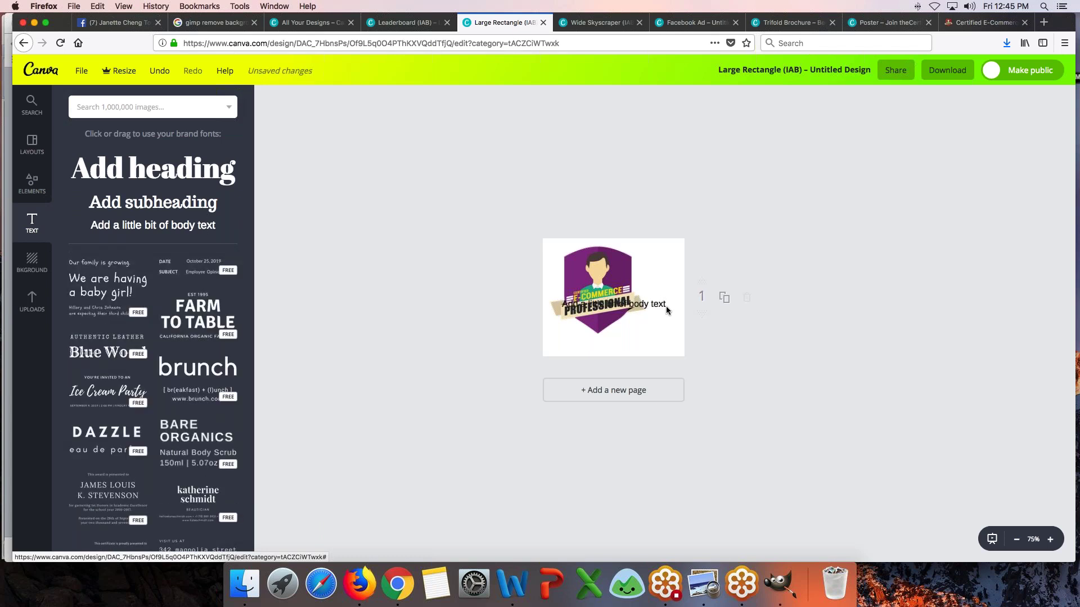
pyautogui.moveTo(658, 296); pyautogui.dragTo(668, 332)
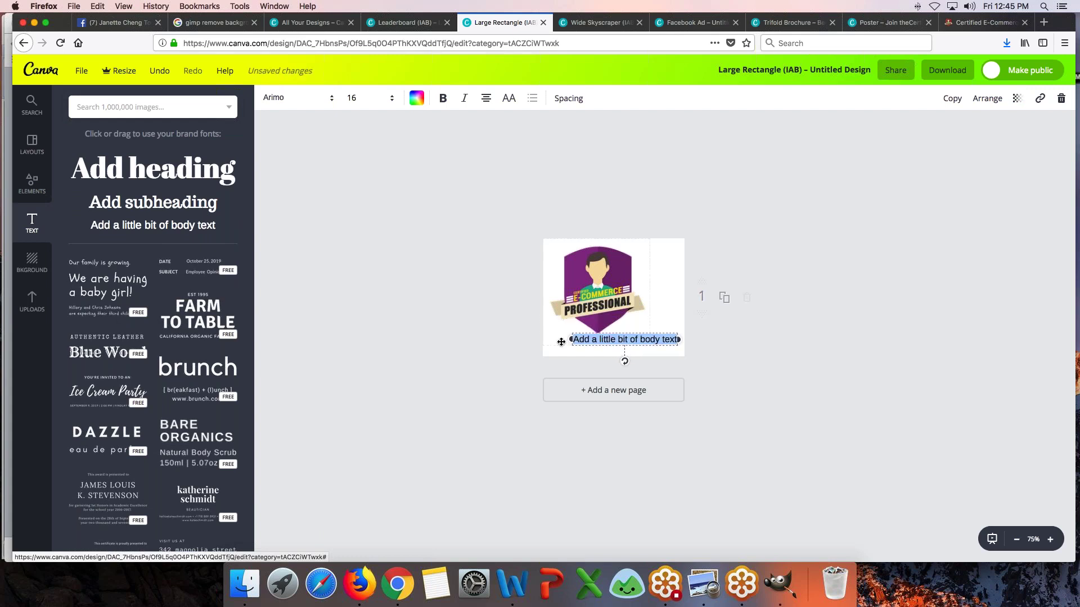
pyautogui.moveTo(569, 339); pyautogui.dragTo(663, 325)
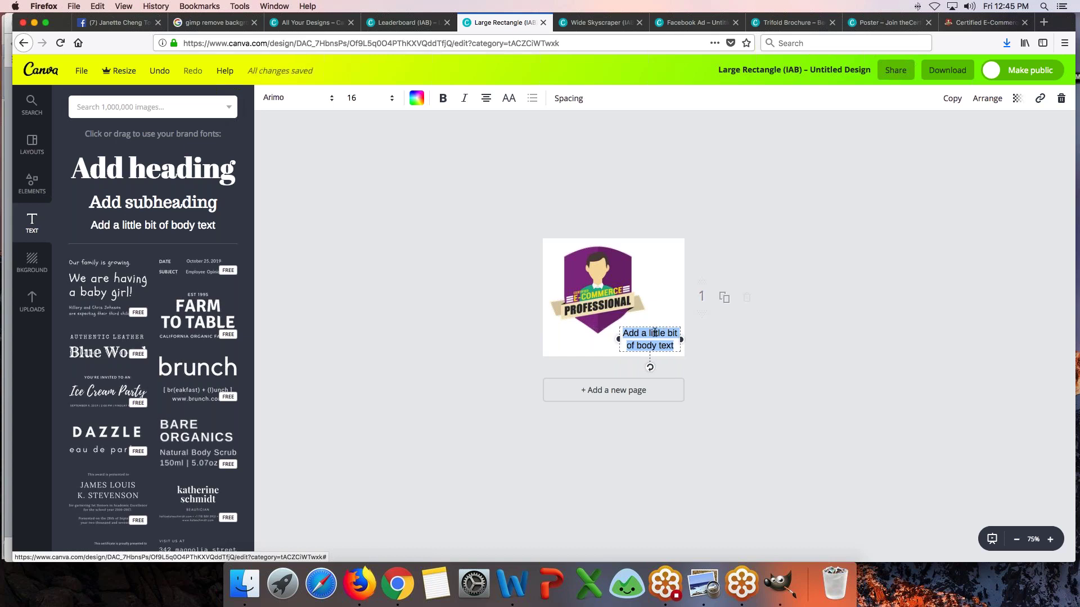
pyautogui.press('Escape')
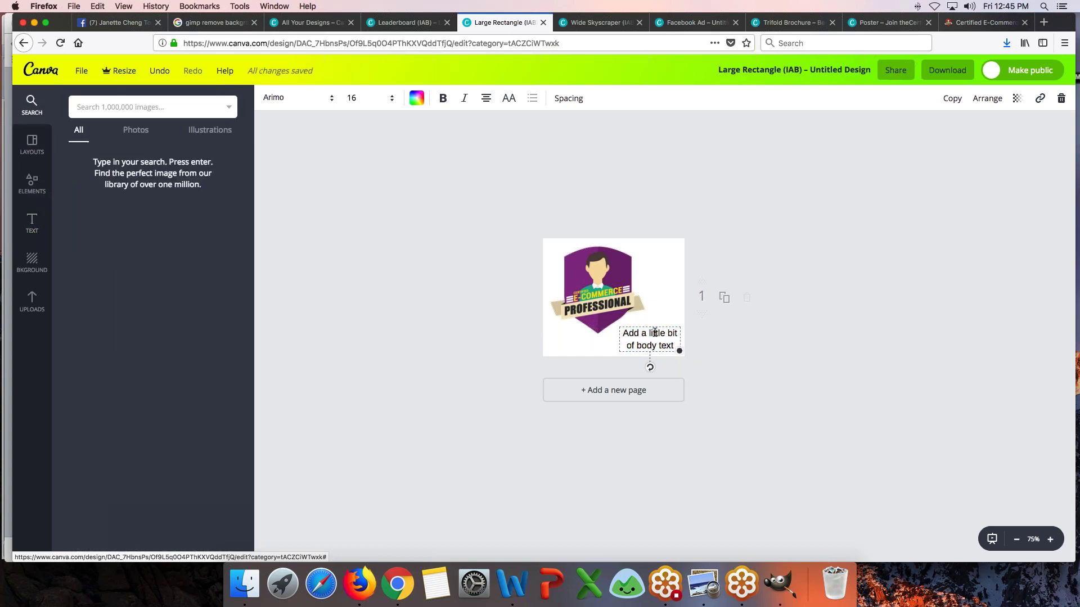
# - Replace the body text with 'Are you ready to become one?' and widen it to two lines
pyautogui.doubleClick(655, 333)
pyautogui.write('ARe y')
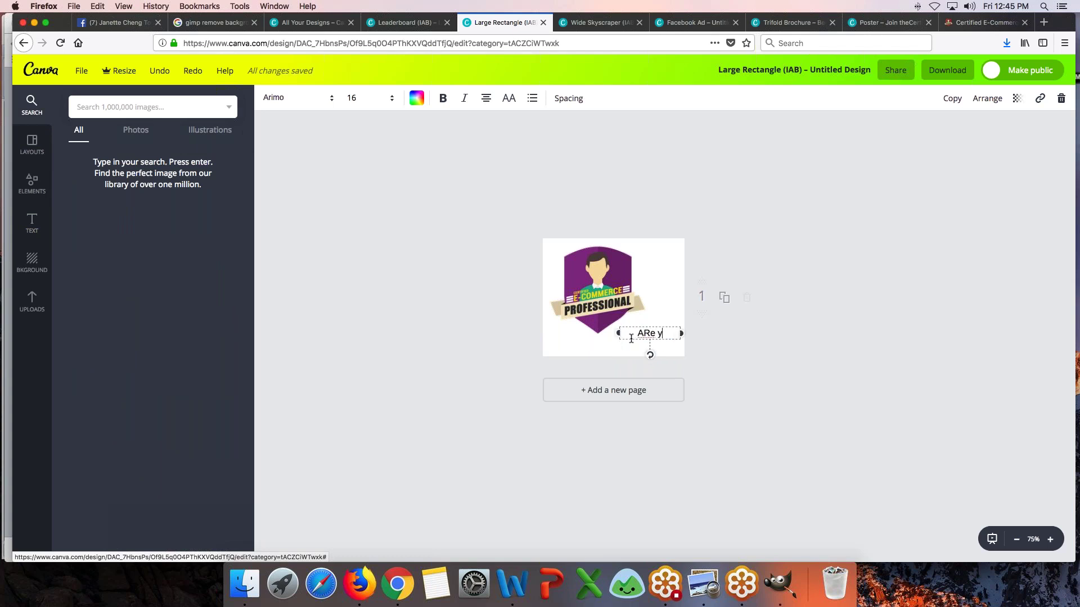
pyautogui.press('BackSpace')
pyautogui.press('BackSpace')
pyautogui.press('BackSpace')
pyautogui.press('BackSpace')
pyautogui.write('Are you ready to become one?')
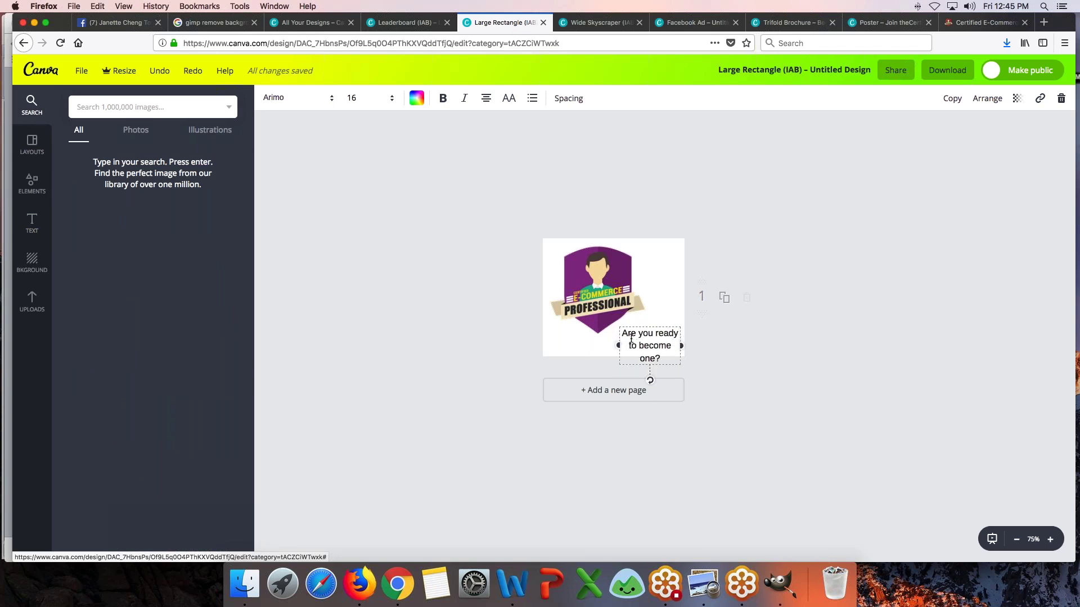
pyautogui.moveTo(618, 346); pyautogui.dragTo(648, 320)
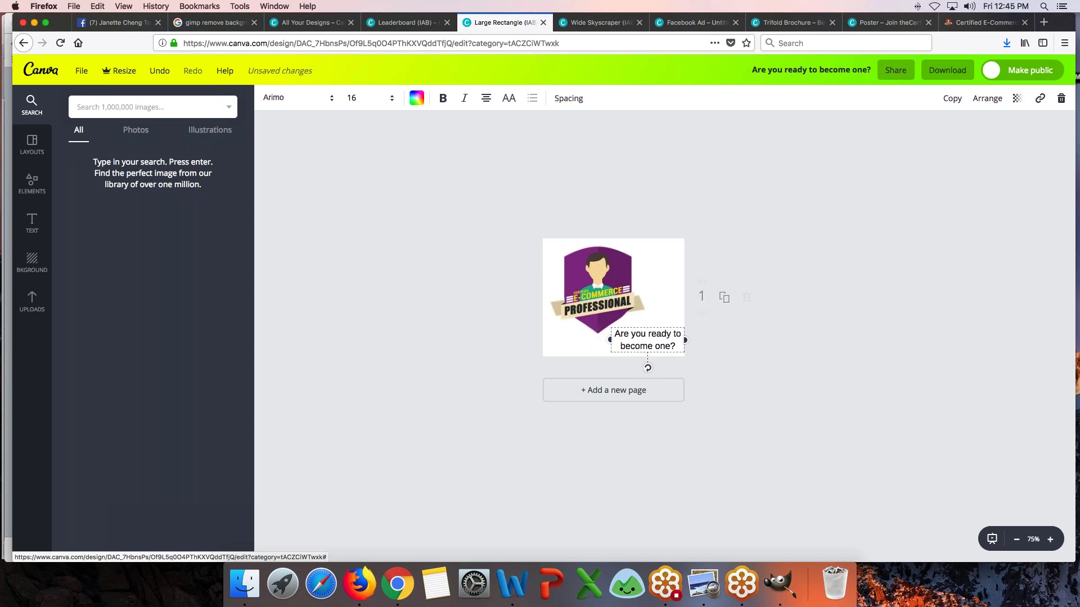
pyautogui.click(663, 321)
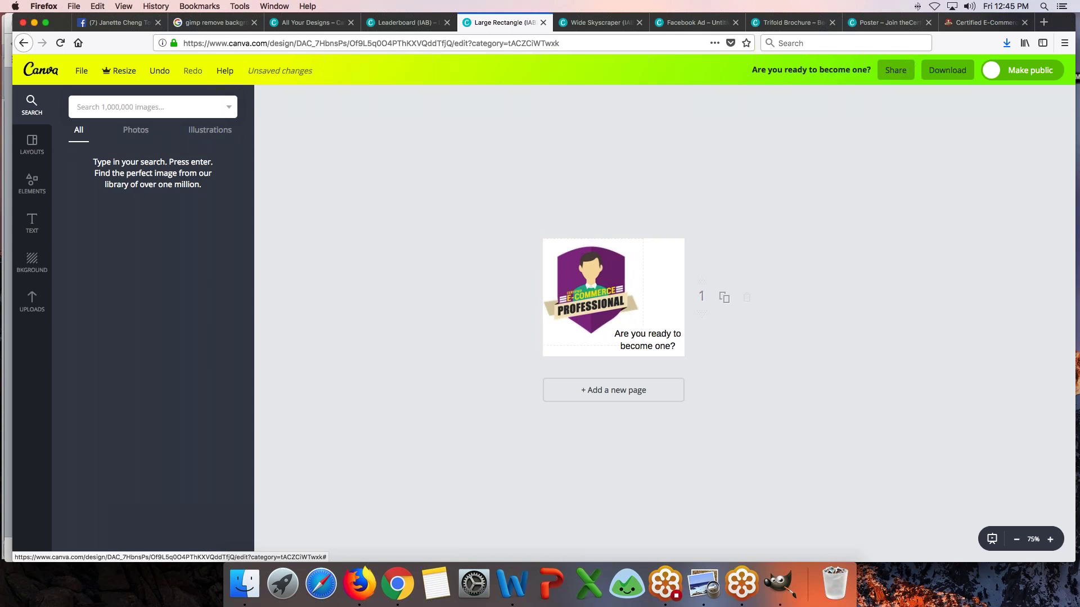
# - Shift the badge slightly and enlarge it a little, adjusting the question text's position
pyautogui.click(611, 282)
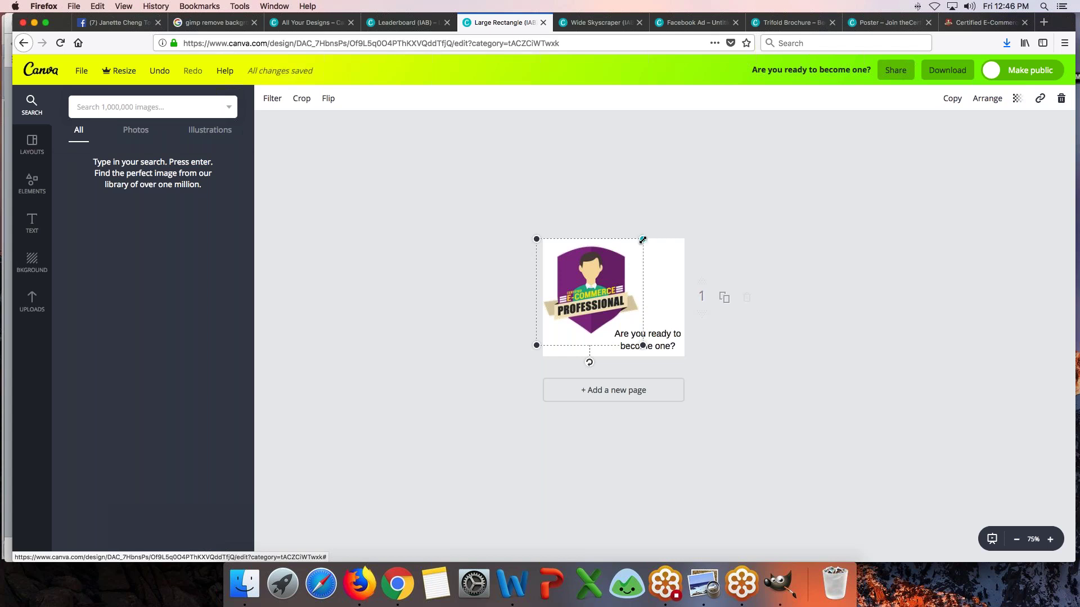
pyautogui.moveTo(595, 284); pyautogui.dragTo(602, 283)
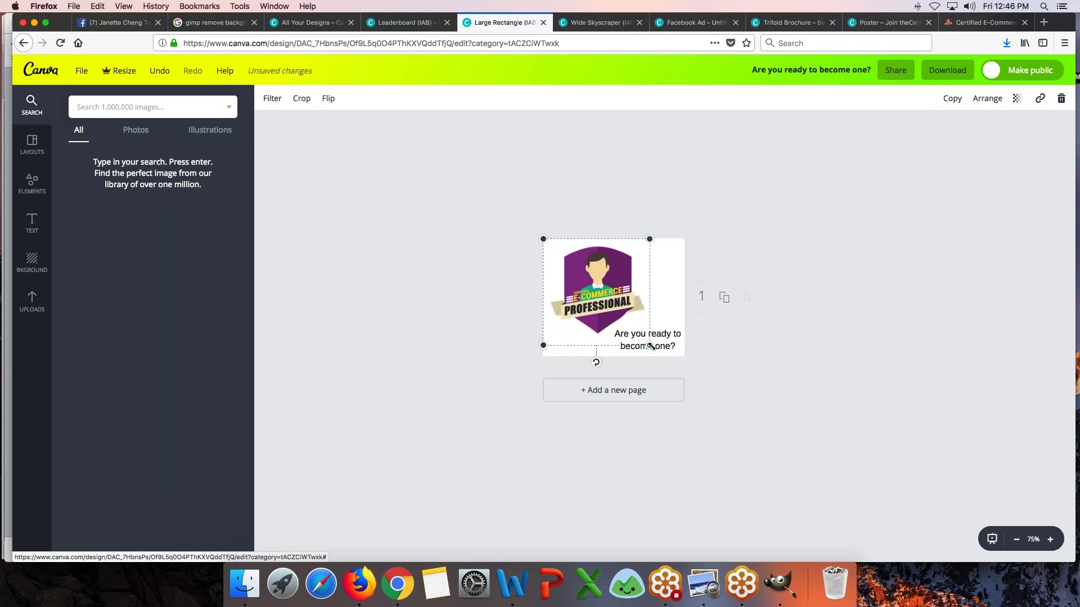
pyautogui.click(480, 331)
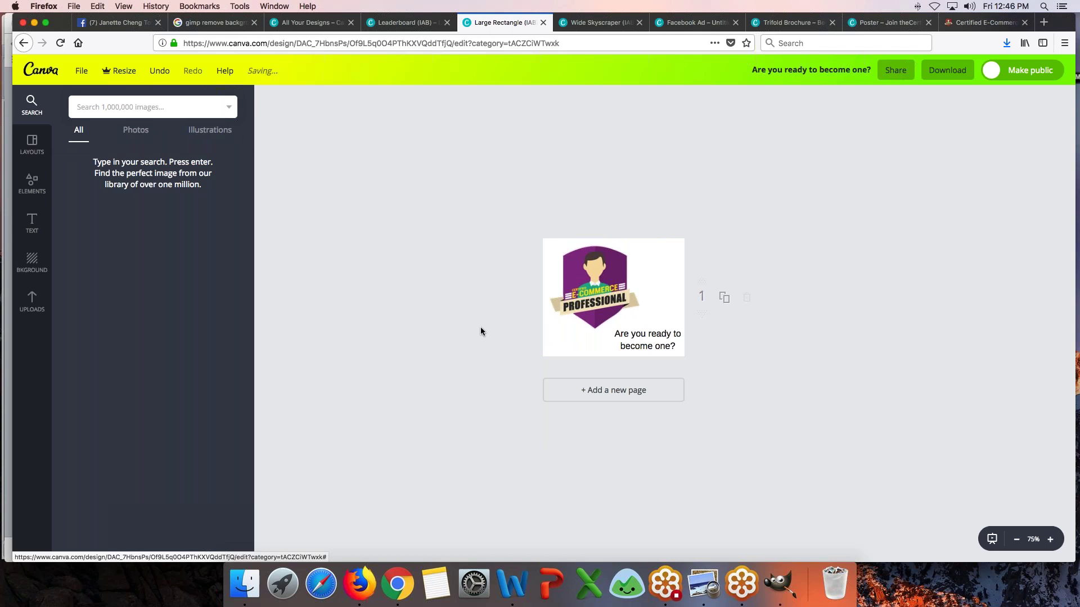
pyautogui.moveTo(586, 286); pyautogui.dragTo(579, 285)
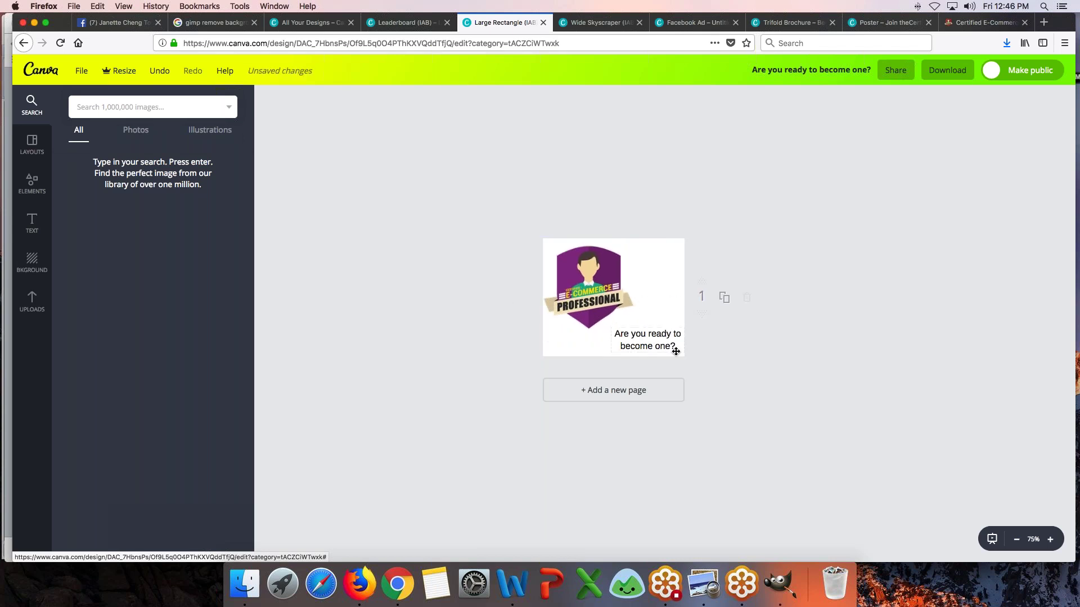
pyautogui.moveTo(660, 346); pyautogui.dragTo(655, 341)
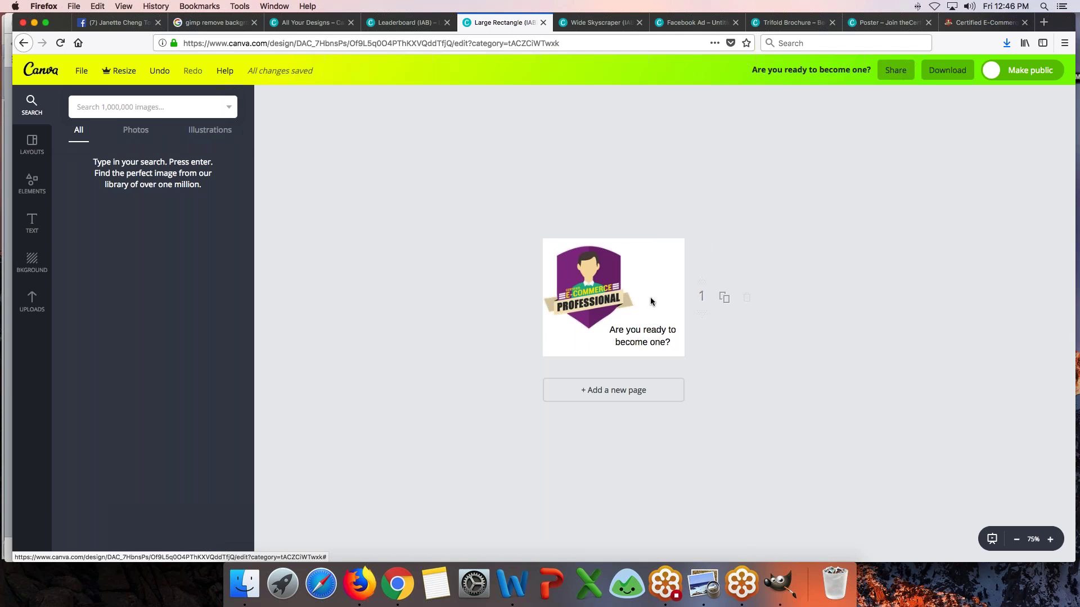
pyautogui.click(608, 274)
pyautogui.moveTo(637, 340); pyautogui.dragTo(641, 343)
# - Nudge the 'Are you ready to become one?' text down and right with the arrow keys
pyautogui.click(657, 329)
pyautogui.hotkey('ctrl', 'z')
pyautogui.press('Down')
pyautogui.press('Down')
pyautogui.press('Down')
pyautogui.press('Right')
pyautogui.press('Right')
pyautogui.press('Right')
pyautogui.press('Right')
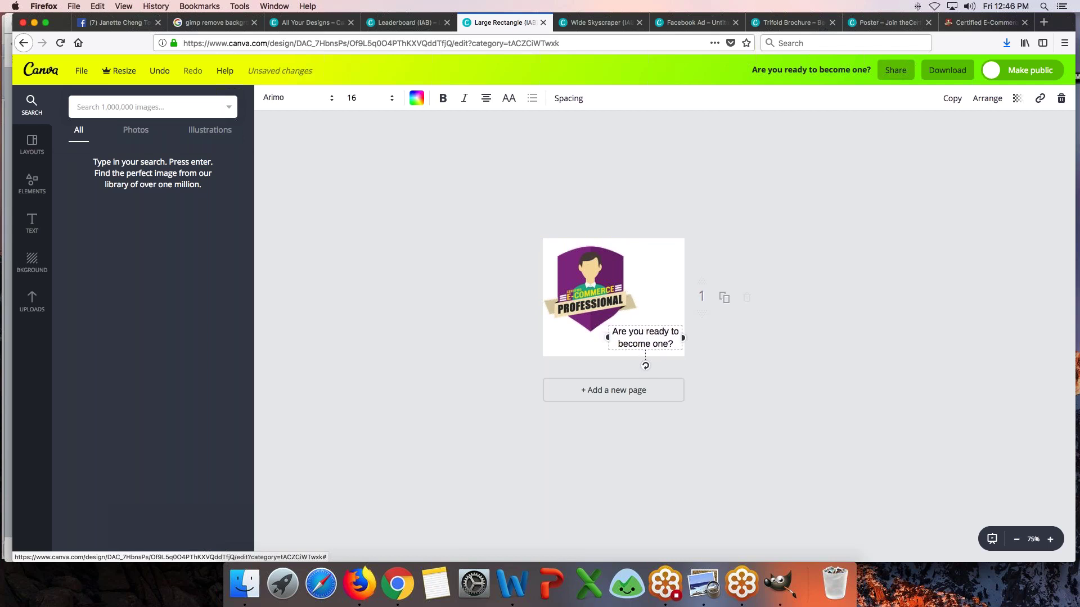
pyautogui.press('Down')
pyautogui.press('Right')
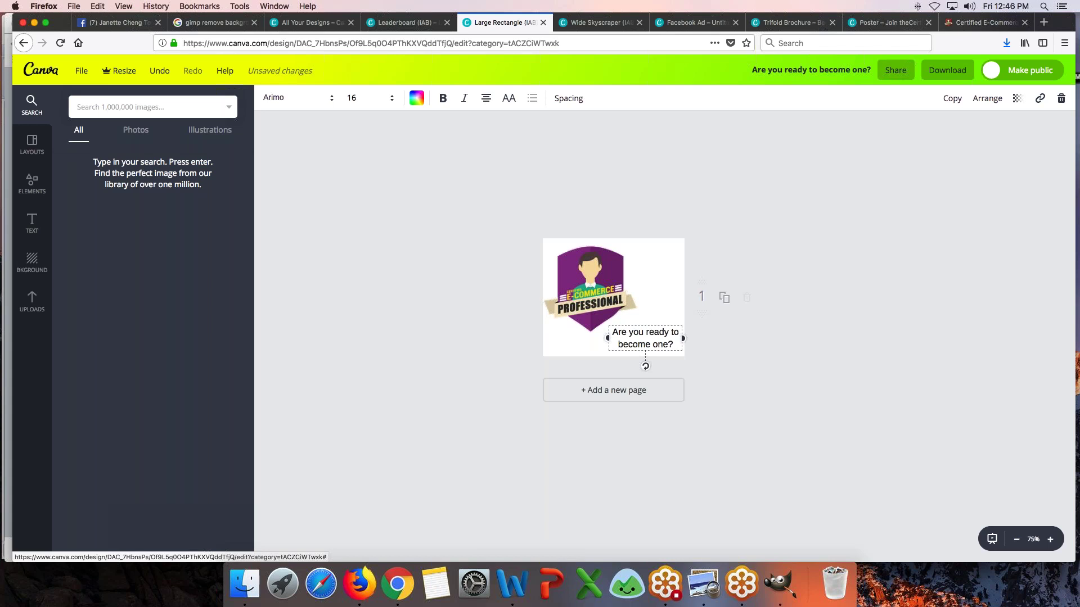
pyautogui.click(404, 352)
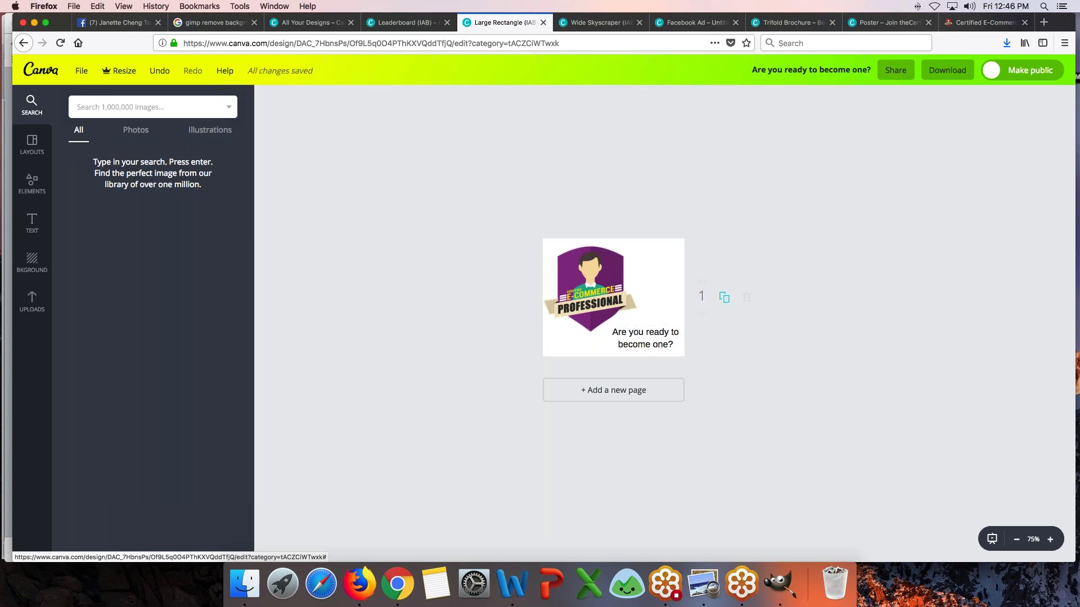
# - Duplicate page 1 as a second page and delete its purple badge
pyautogui.click(723, 297)
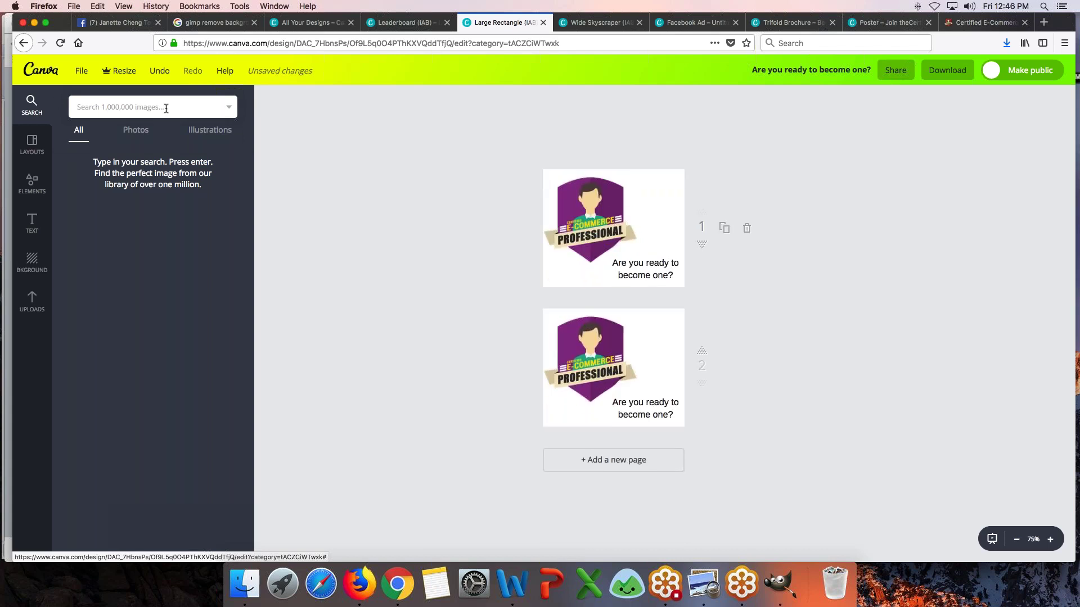
pyautogui.click(33, 302)
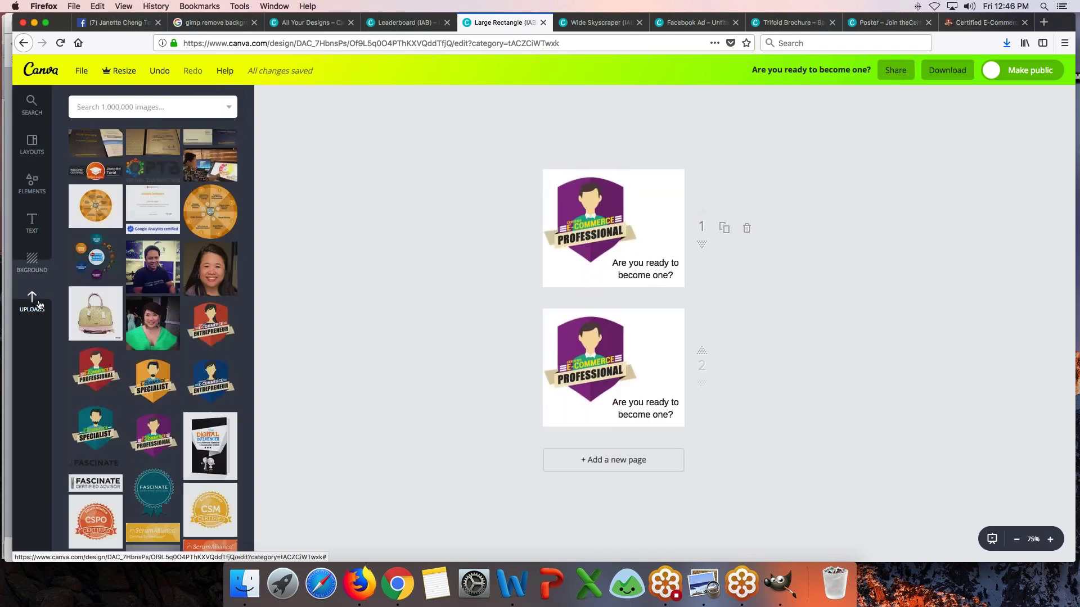
pyautogui.click(596, 346)
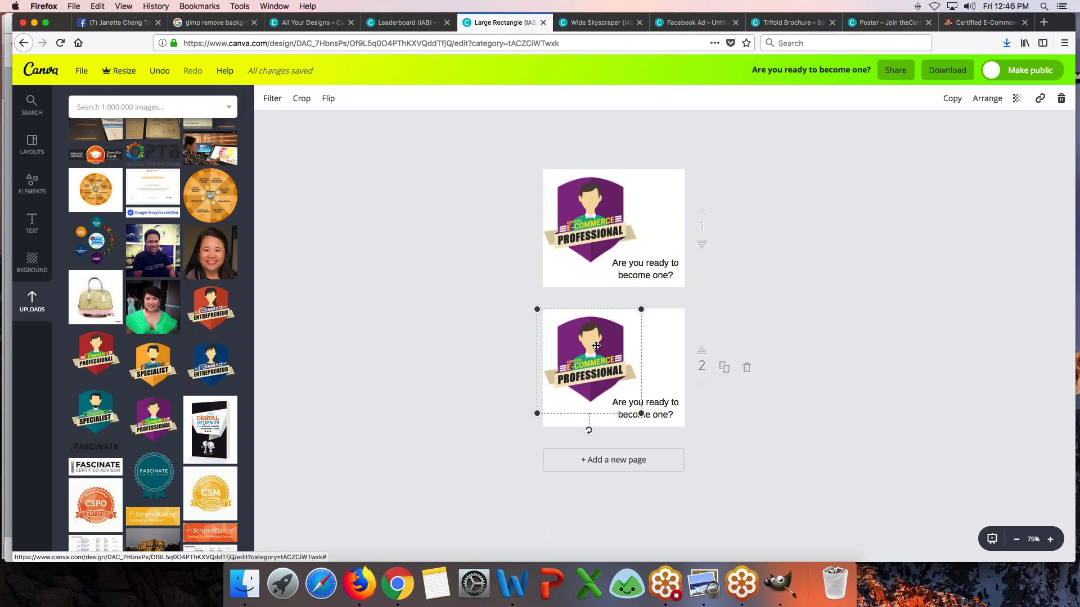
pyautogui.press('Delete')
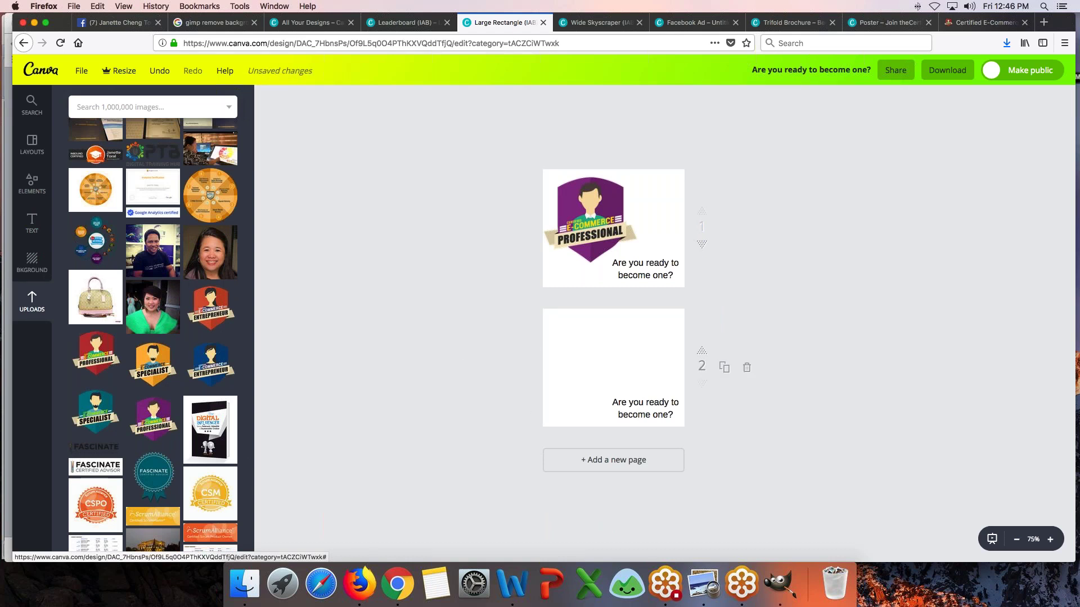
pyautogui.press('super+z')
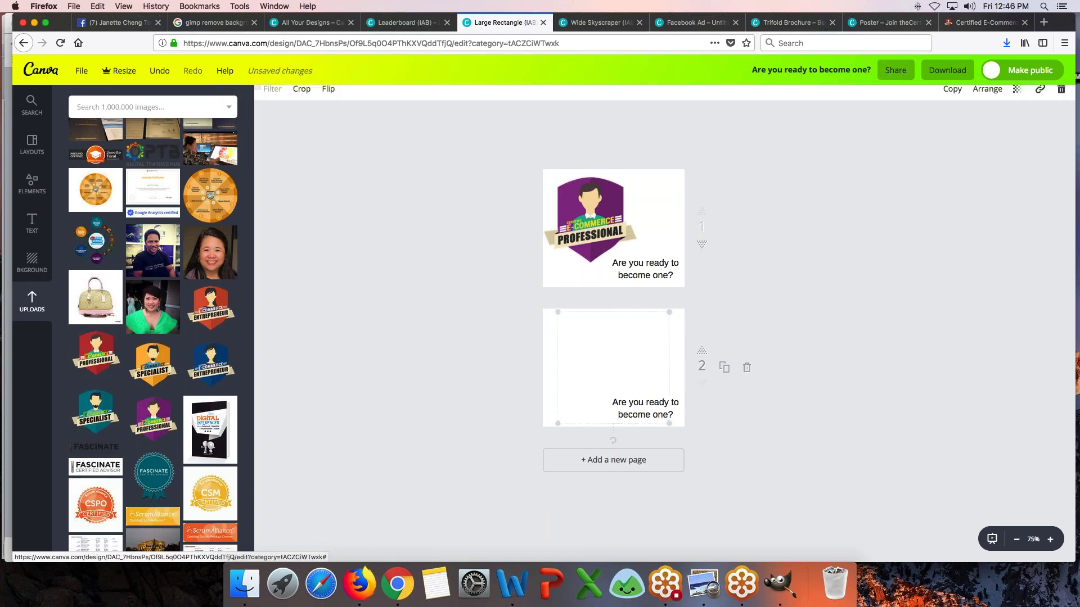
# - Place the red Professional badge on page 2, shrinking and positioning it beside the question
pyautogui.moveTo(618, 382); pyautogui.dragTo(603, 380)
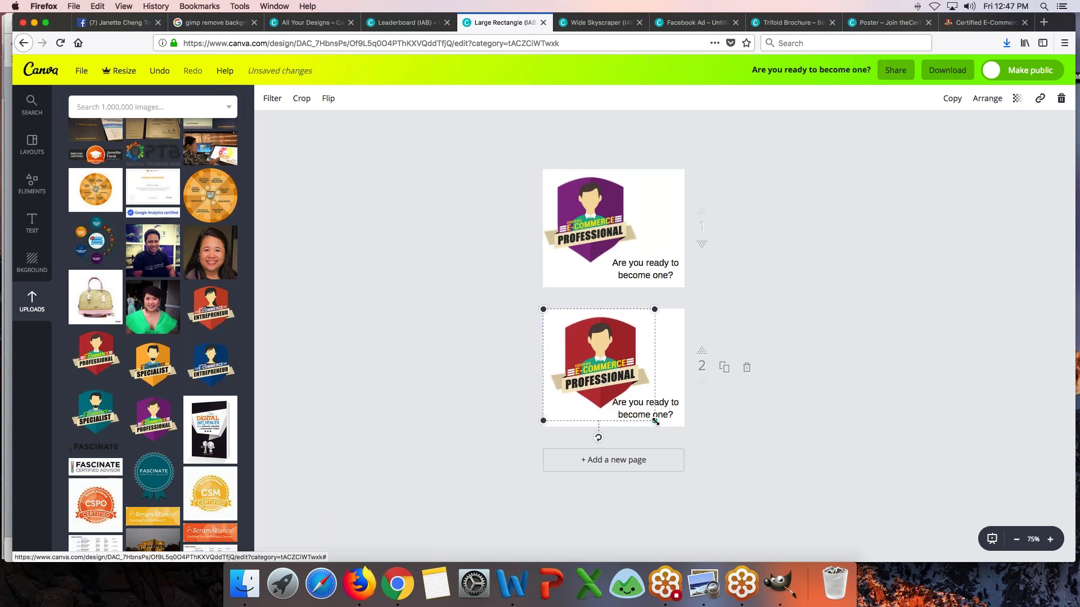
pyautogui.moveTo(607, 371); pyautogui.dragTo(604, 368)
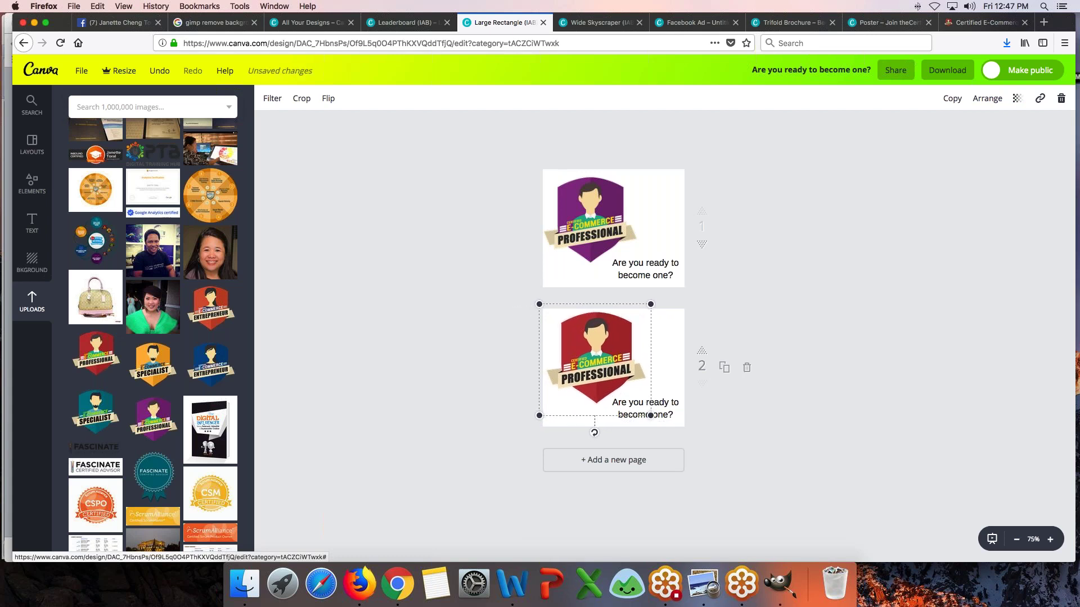
pyautogui.click(467, 378)
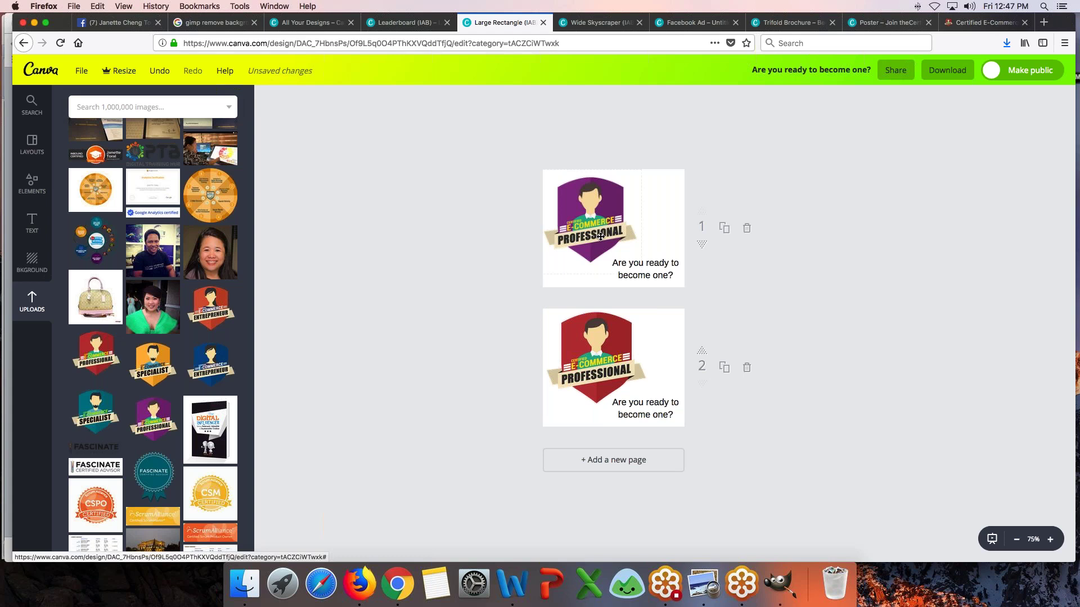
pyautogui.click(594, 398)
pyautogui.moveTo(638, 421); pyautogui.dragTo(632, 414)
pyautogui.click(518, 390)
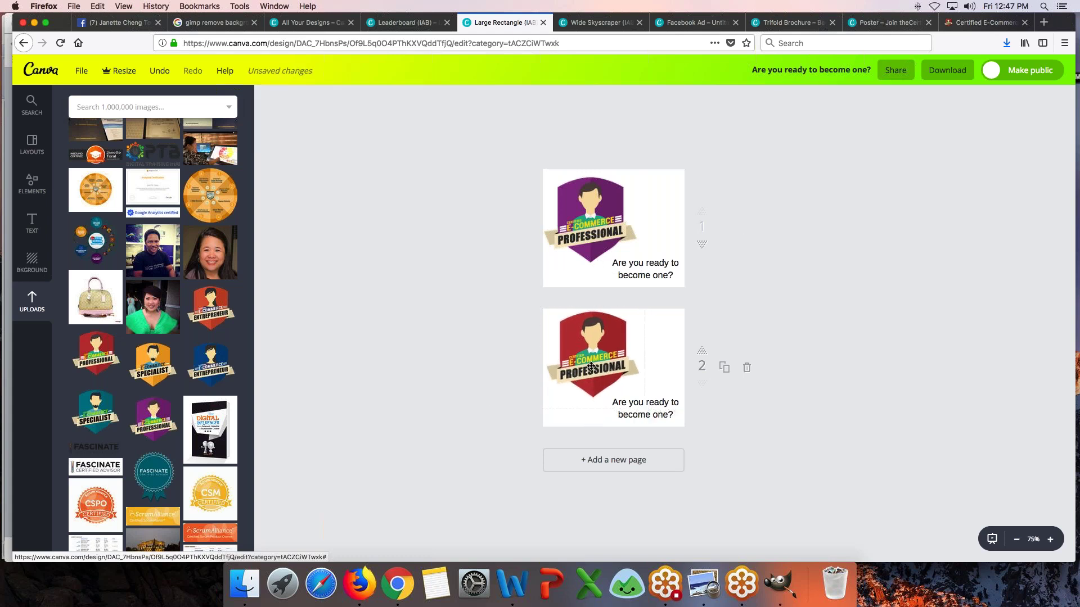
pyautogui.moveTo(591, 367); pyautogui.dragTo(590, 371)
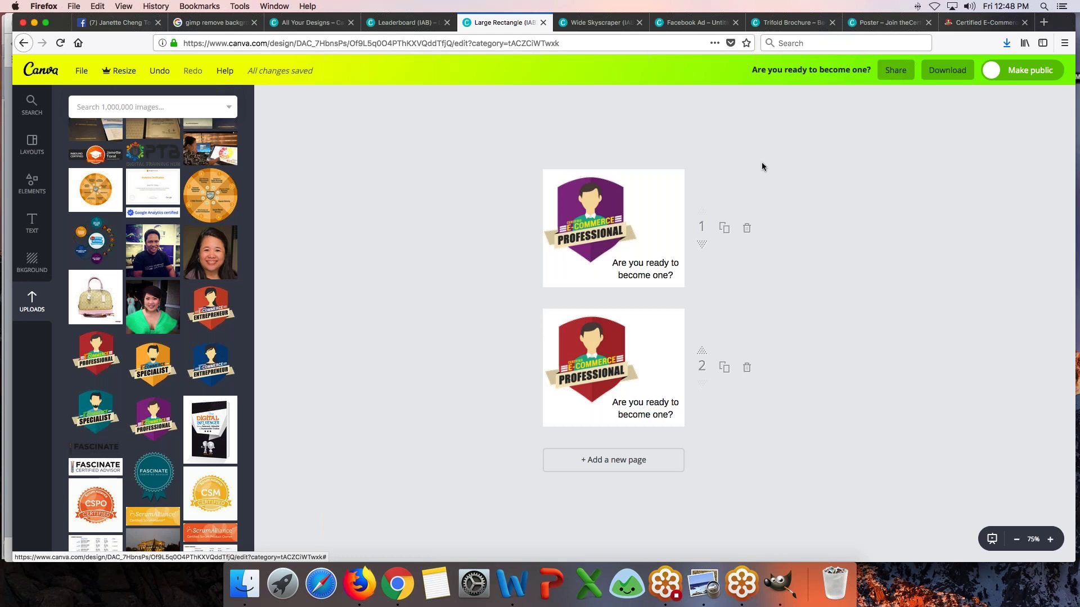
# - Switch to the blank Leaderboard (IAB) design's browser tab
pyautogui.click(384, 23)
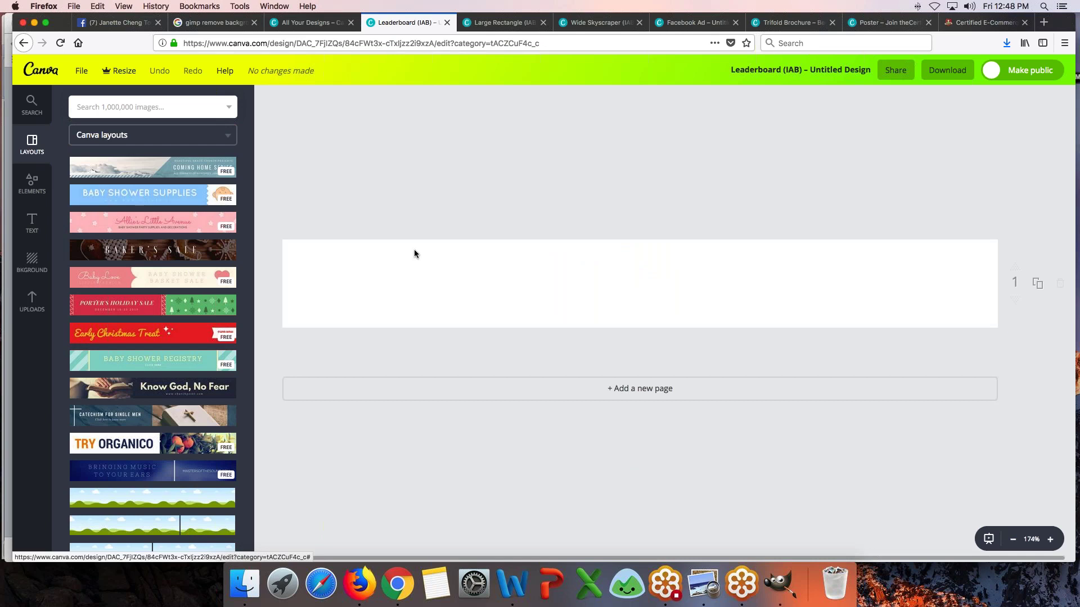
# - Add the teal Specialist badge from Uploads at the left end of the leaderboard
pyautogui.click(39, 307)
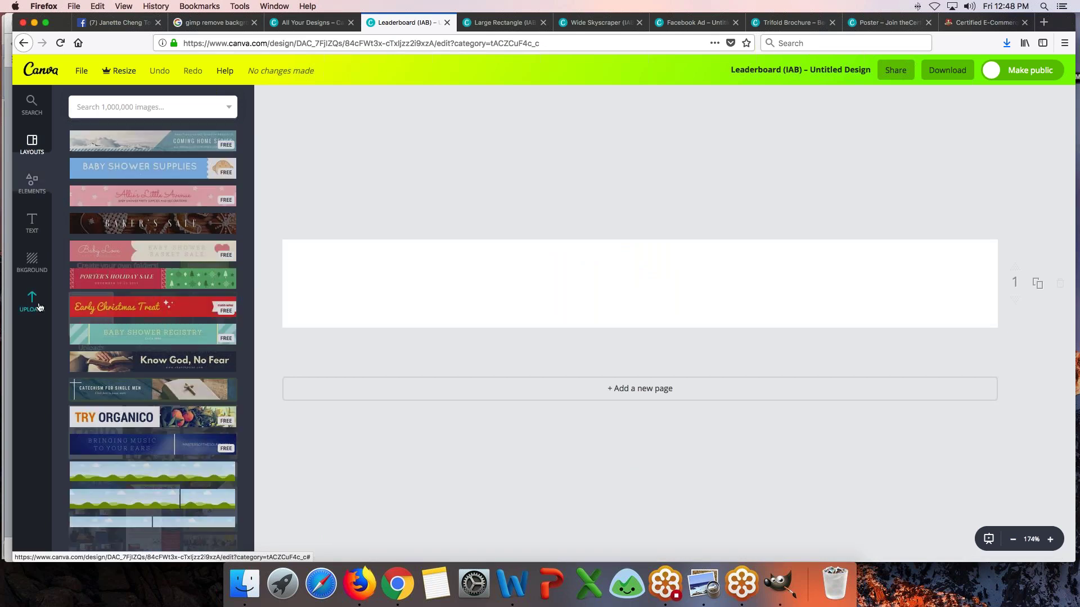
pyautogui.scroll(-10, 152, 337)
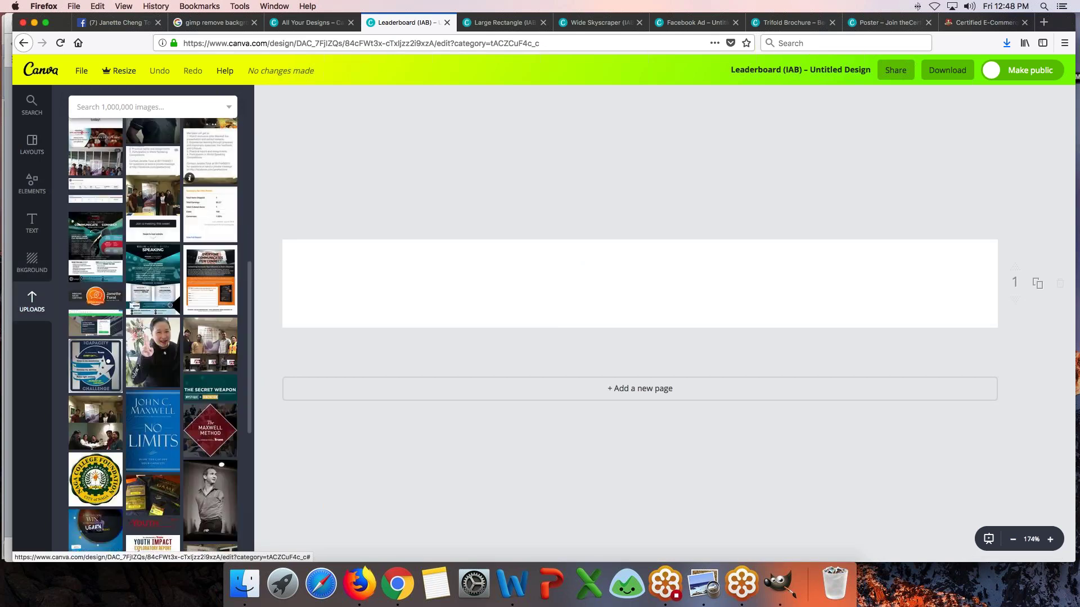
pyautogui.scroll(-10, 152, 338)
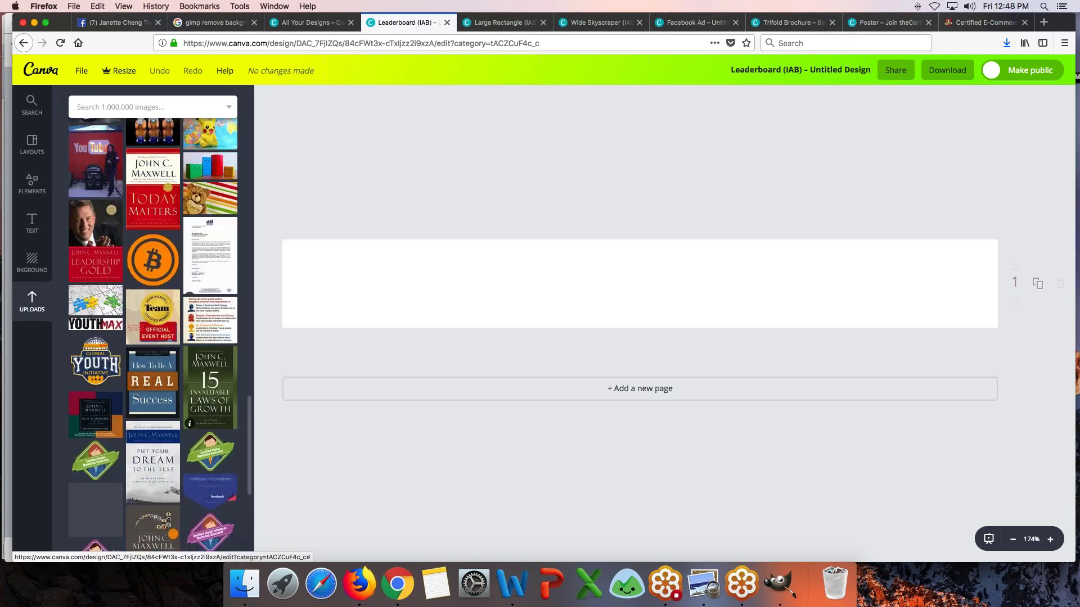
pyautogui.scroll(-10, 159, 335)
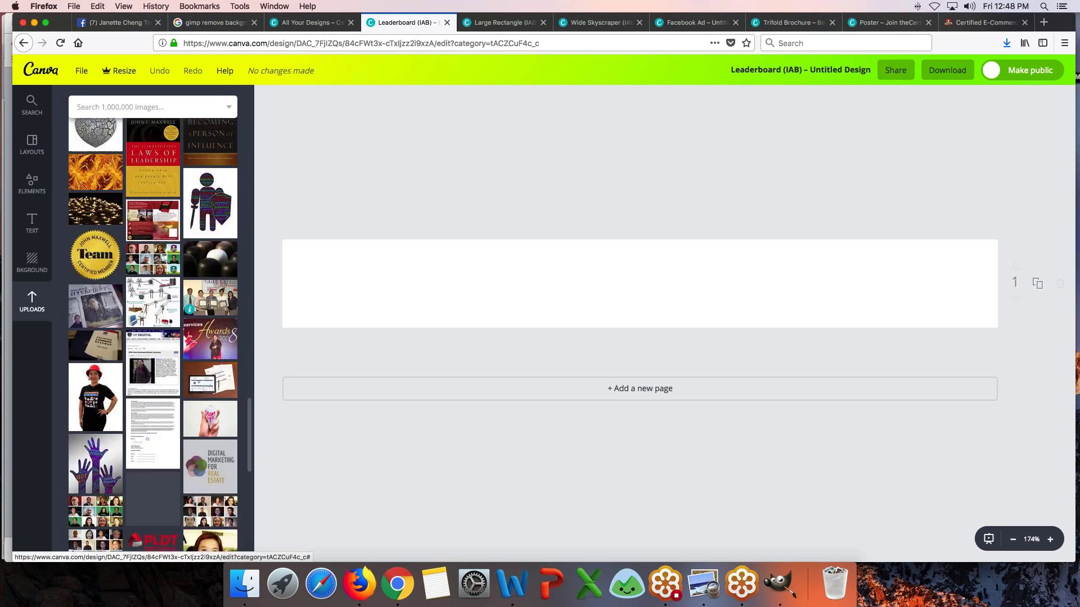
pyautogui.scroll(-10, 152, 337)
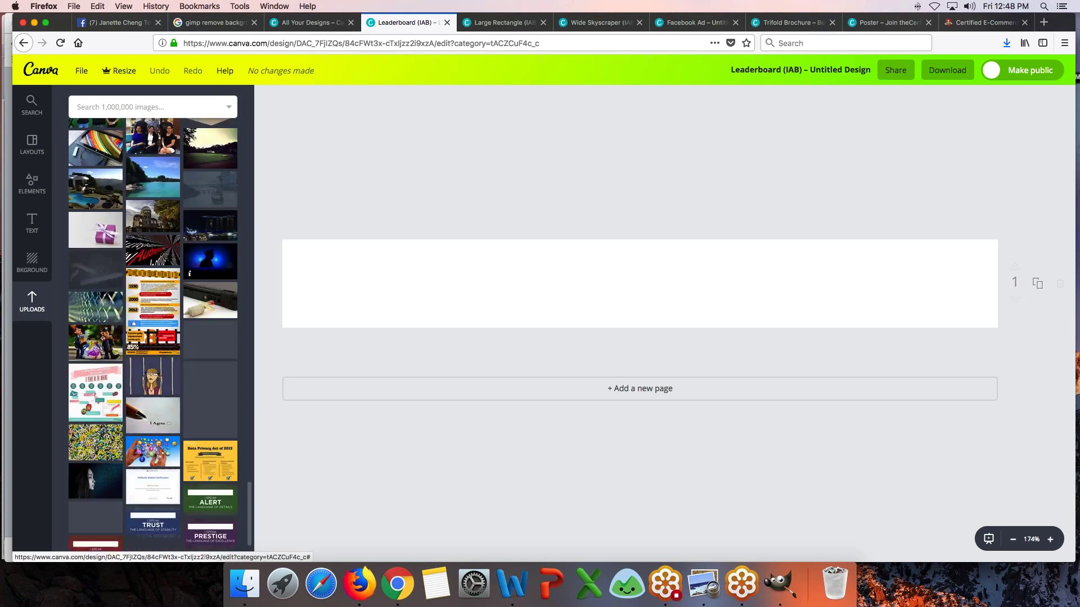
pyautogui.scroll(-10, 152, 338)
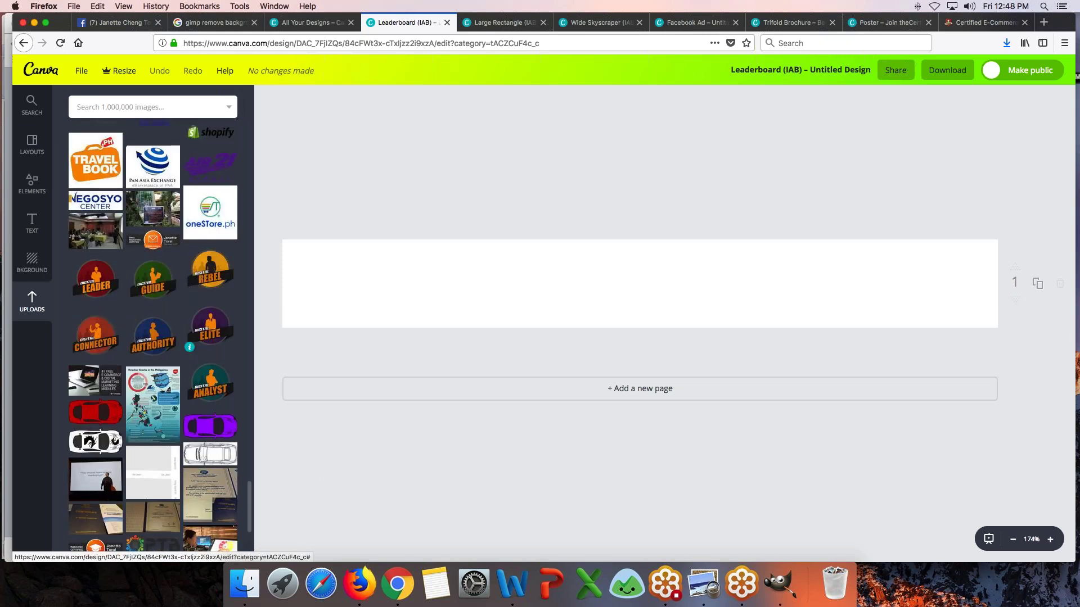
pyautogui.scroll(-5, 190, 384)
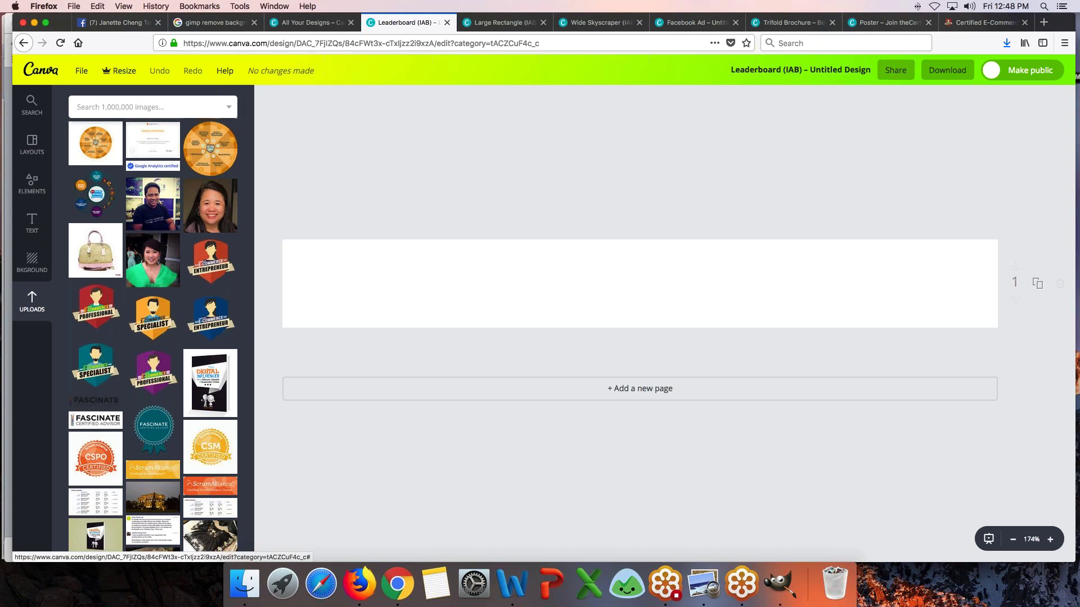
pyautogui.click(78, 382)
pyautogui.moveTo(636, 284); pyautogui.dragTo(352, 292)
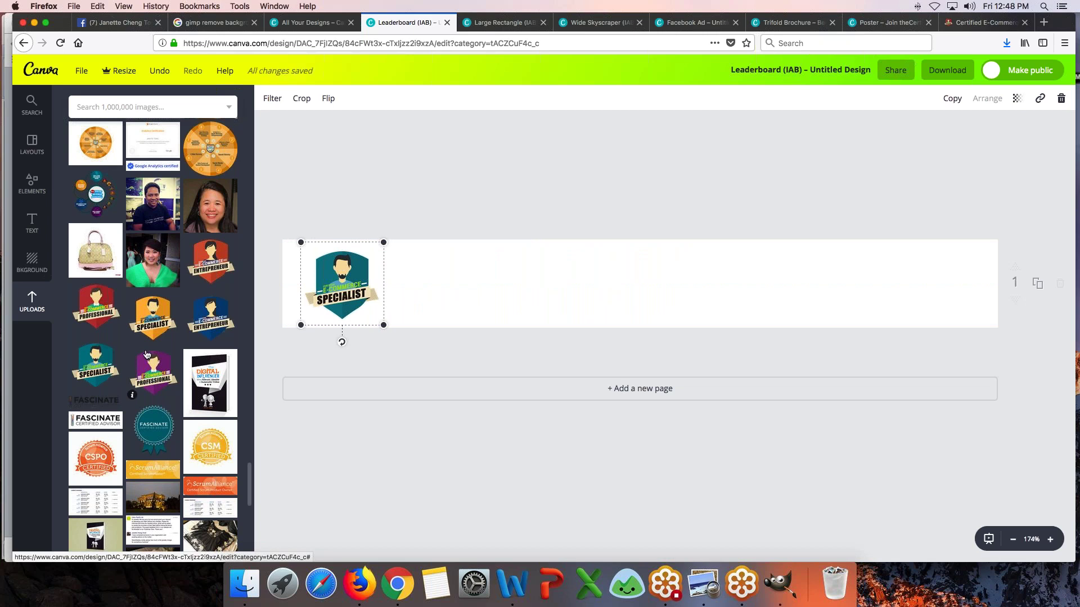
pyautogui.press('Escape')
# - Add the blue Entrepreneur badge beside the Specialist badge and adjust its size
pyautogui.click(211, 317)
pyautogui.moveTo(667, 271); pyautogui.dragTo(447, 278)
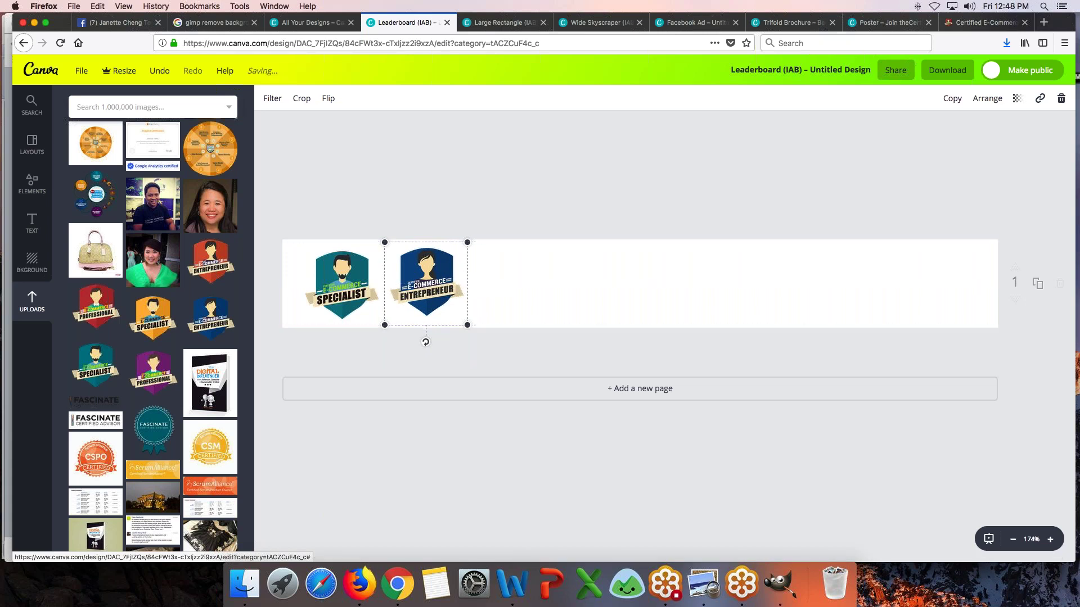
pyautogui.moveTo(385, 242); pyautogui.dragTo(392, 250)
pyautogui.click(538, 294)
pyautogui.click(441, 285)
pyautogui.moveTo(467, 325); pyautogui.dragTo(473, 331)
pyautogui.moveTo(449, 296); pyautogui.dragTo(450, 298)
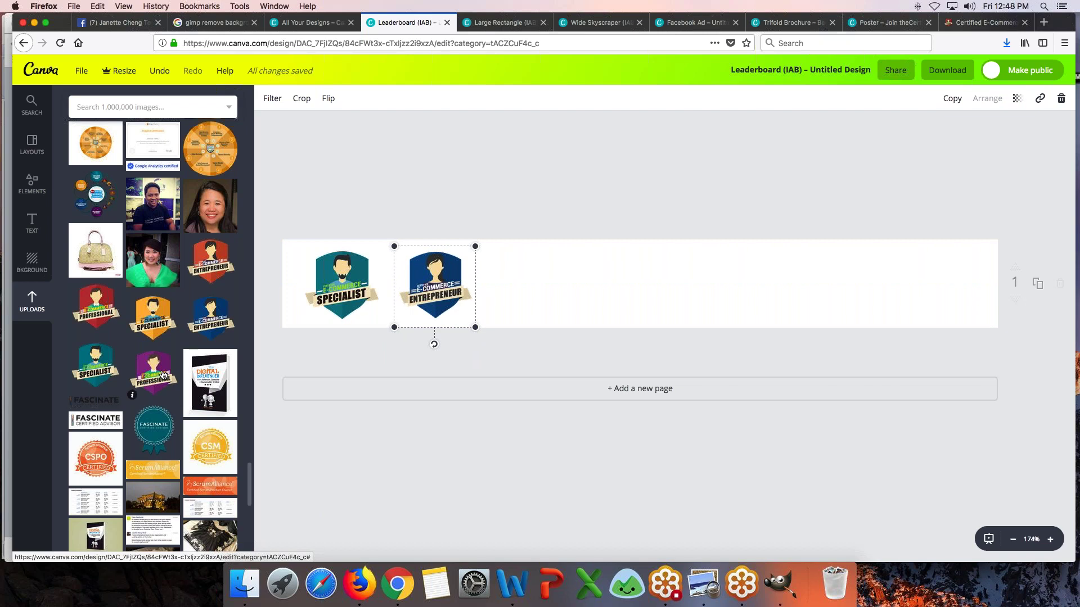
# - Add the purple Professional badge and space all three badges evenly in a row
pyautogui.moveTo(162, 375); pyautogui.dragTo(503, 295)
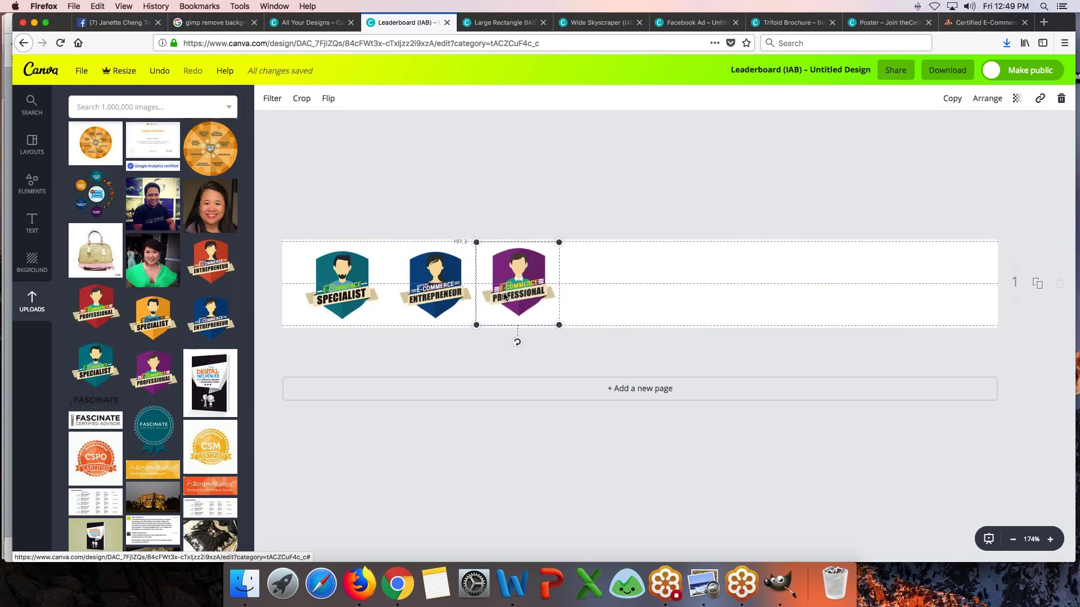
pyautogui.moveTo(412, 300); pyautogui.dragTo(342, 294)
pyautogui.moveTo(419, 295); pyautogui.dragTo(401, 296)
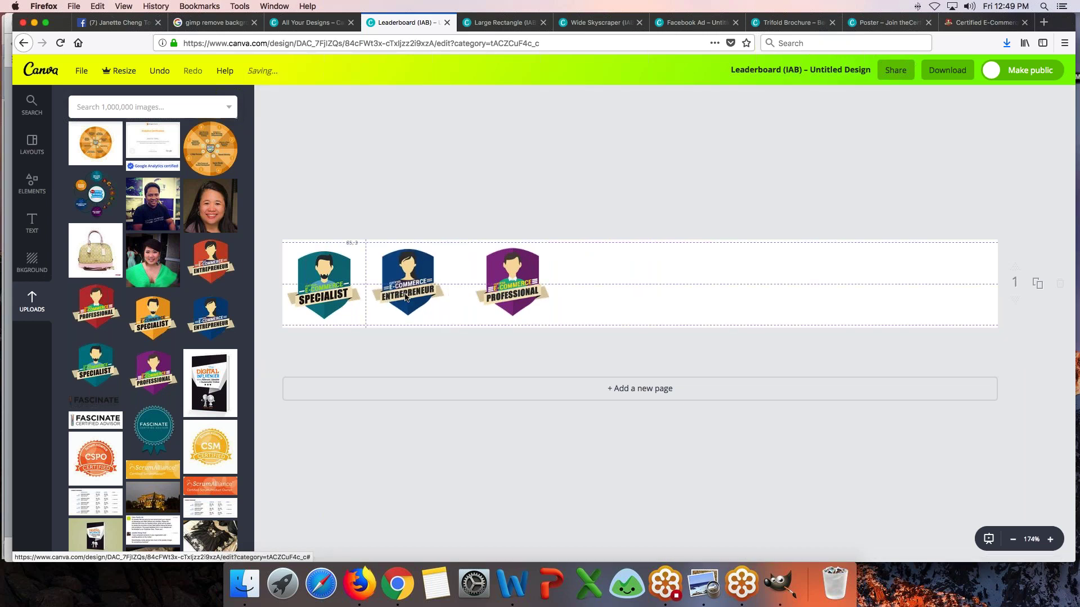
pyautogui.moveTo(510, 291); pyautogui.dragTo(499, 290)
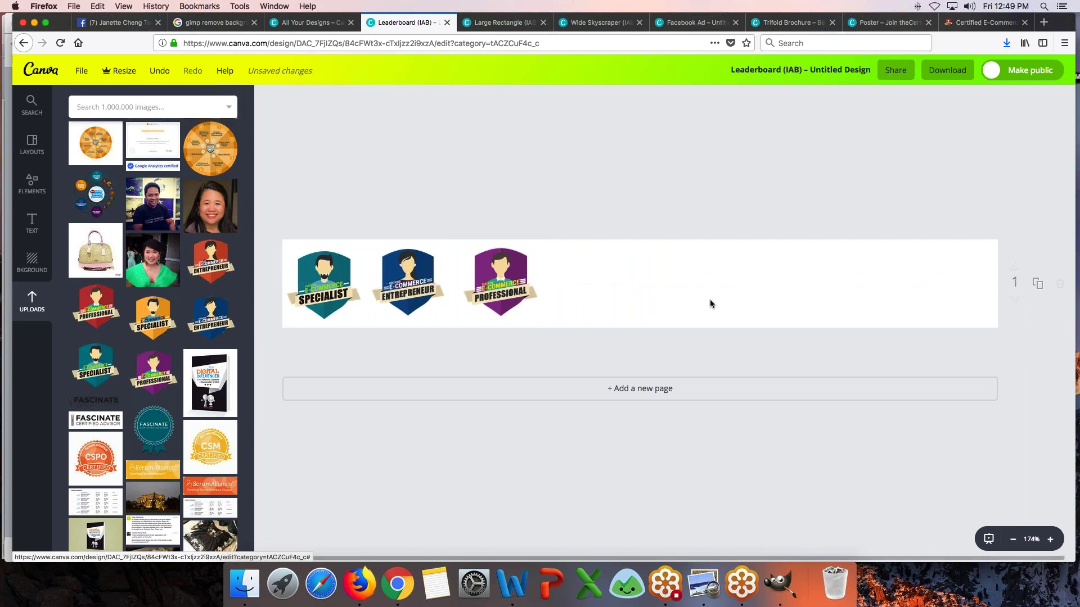
pyautogui.moveTo(413, 288); pyautogui.dragTo(423, 288)
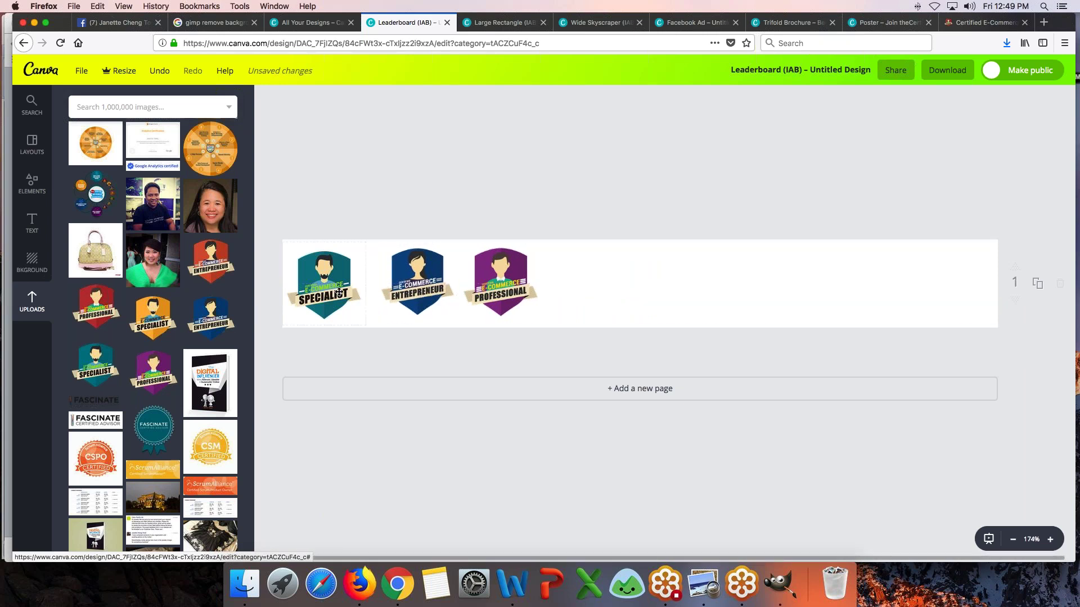
pyautogui.moveTo(337, 292); pyautogui.dragTo(347, 295)
pyautogui.moveTo(504, 285); pyautogui.dragTo(504, 285)
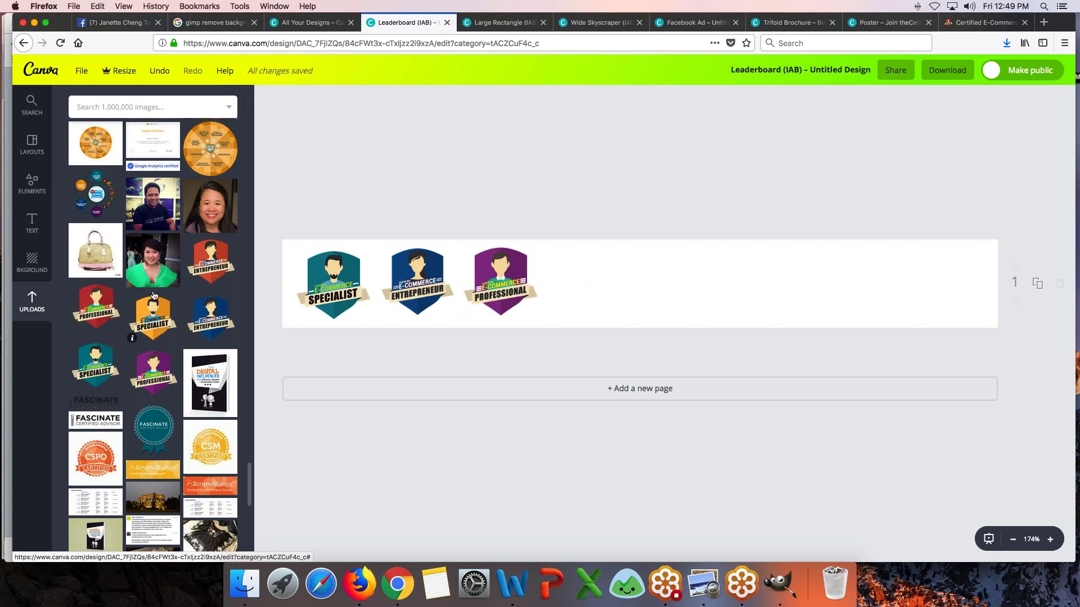
# - Search stock photos for 'asian lady' and add the standing woman photo to the banner
pyautogui.click(138, 106)
pyautogui.write('asian lady')
pyautogui.press('Return')
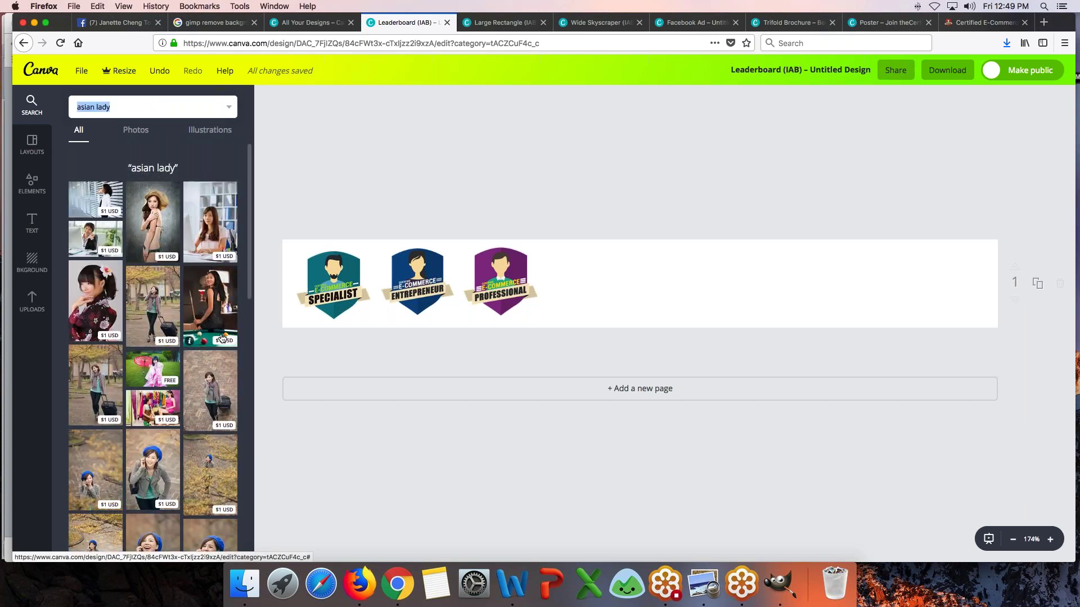
pyautogui.scroll(-8, 222, 338)
pyautogui.scroll(-1, 222, 337)
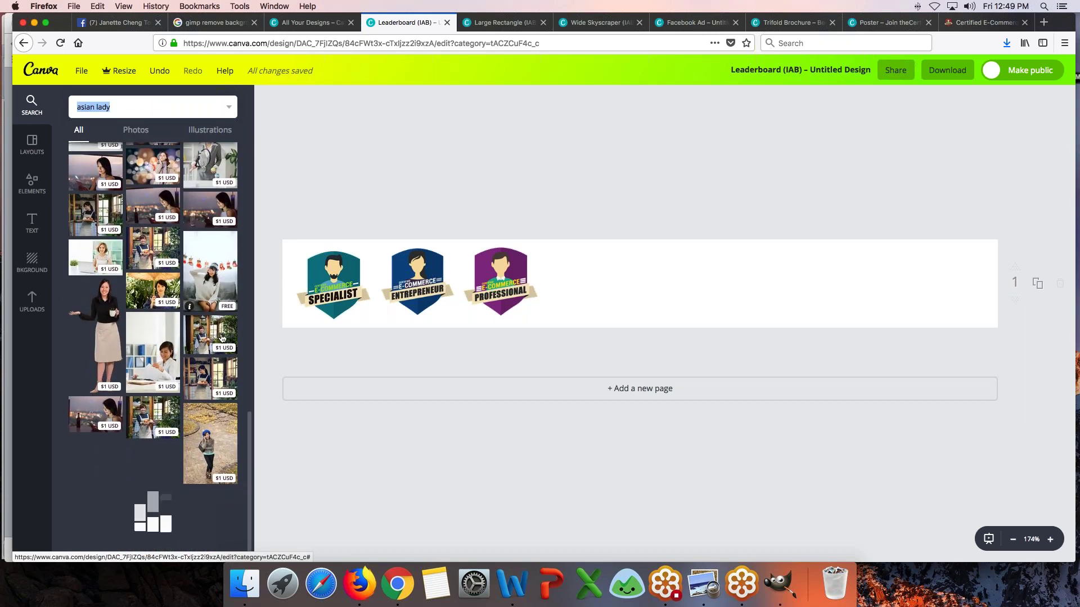
pyautogui.click(95, 332)
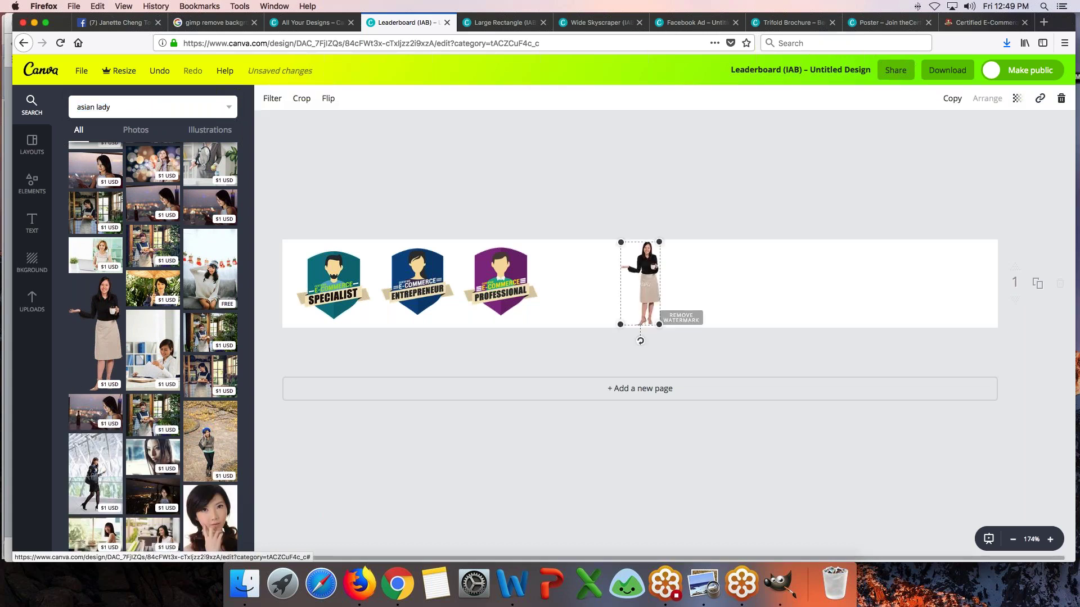
# - Enlarge the woman photo and place it at the banner's right edge
pyautogui.moveTo(662, 331); pyautogui.dragTo(730, 471)
pyautogui.moveTo(673, 293); pyautogui.dragTo(939, 297)
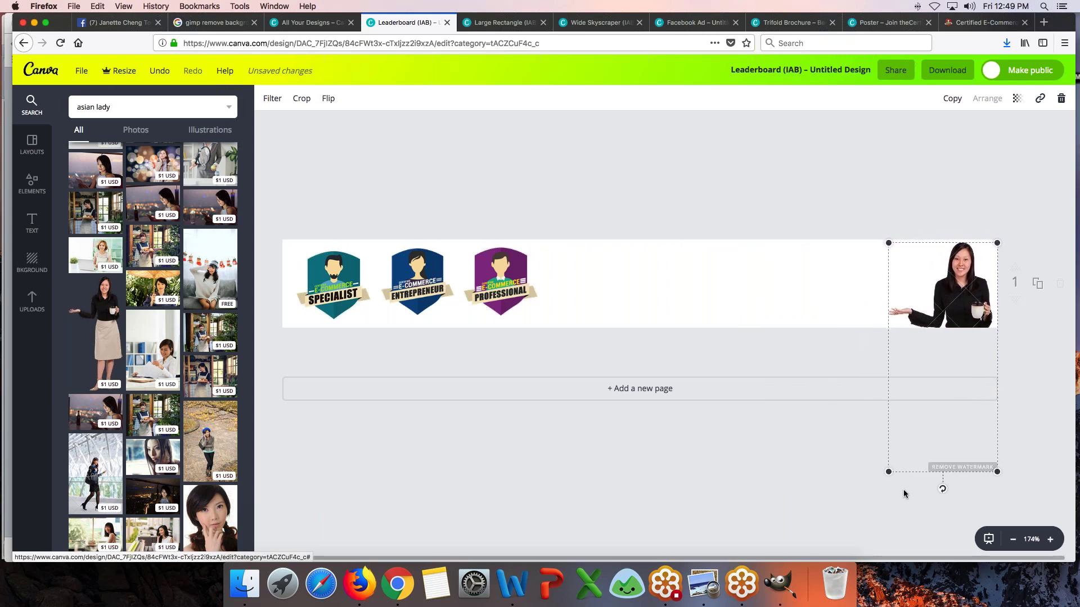
pyautogui.moveTo(890, 474); pyautogui.dragTo(896, 457)
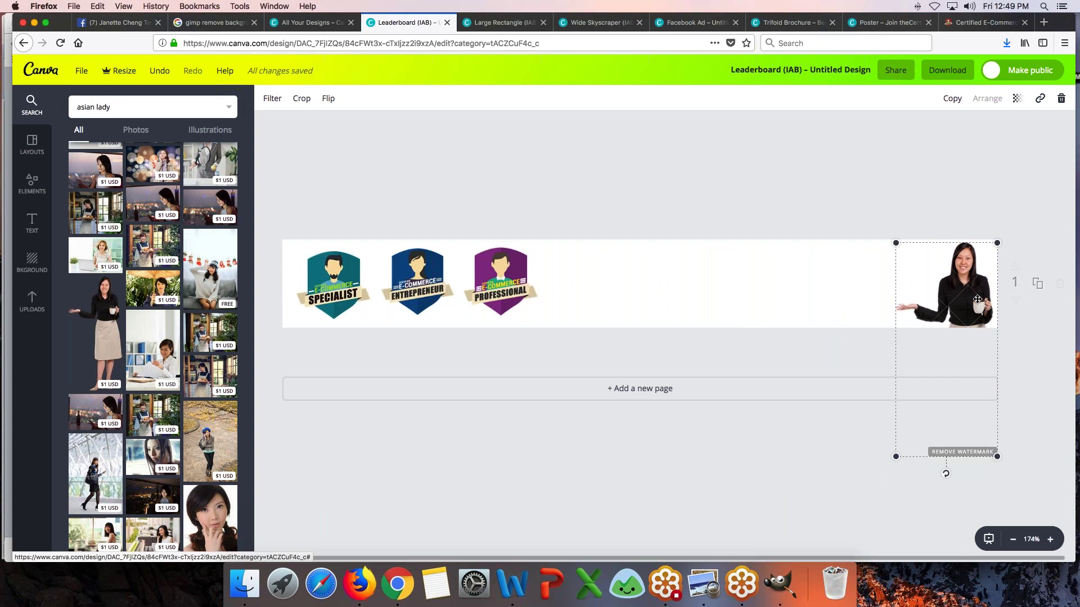
pyautogui.moveTo(976, 302); pyautogui.dragTo(976, 304)
pyautogui.click(744, 200)
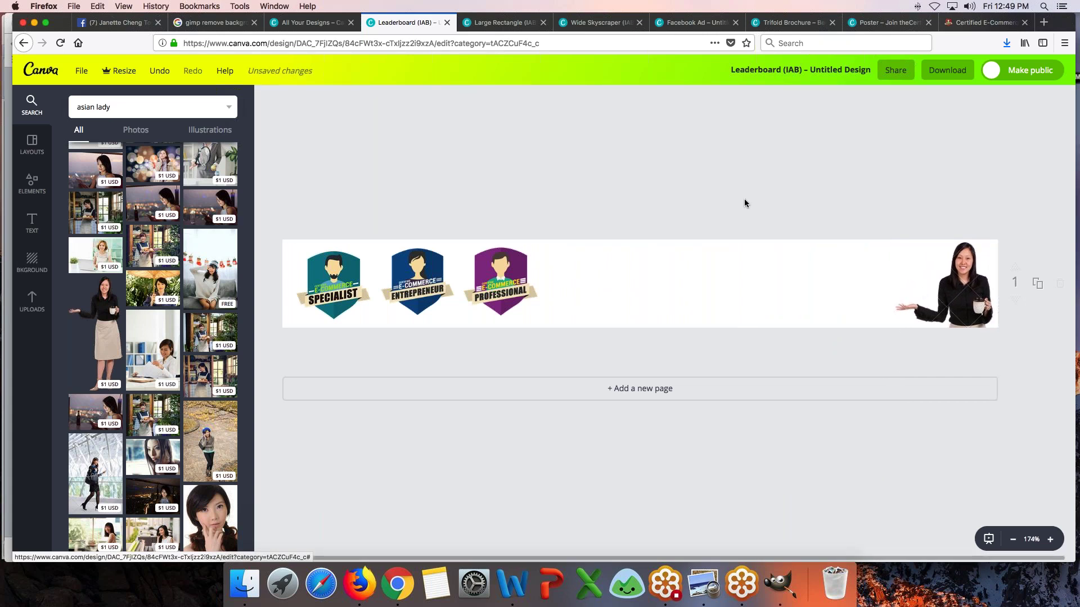
# - Shift the Entrepreneur and Specialist badges rightward toward the woman photo
pyautogui.moveTo(441, 286); pyautogui.dragTo(850, 292)
pyautogui.moveTo(420, 287); pyautogui.dragTo(701, 293)
pyautogui.moveTo(340, 298); pyautogui.dragTo(589, 302)
pyautogui.moveTo(710, 298); pyautogui.dragTo(736, 299)
pyautogui.moveTo(574, 299); pyautogui.dragTo(613, 300)
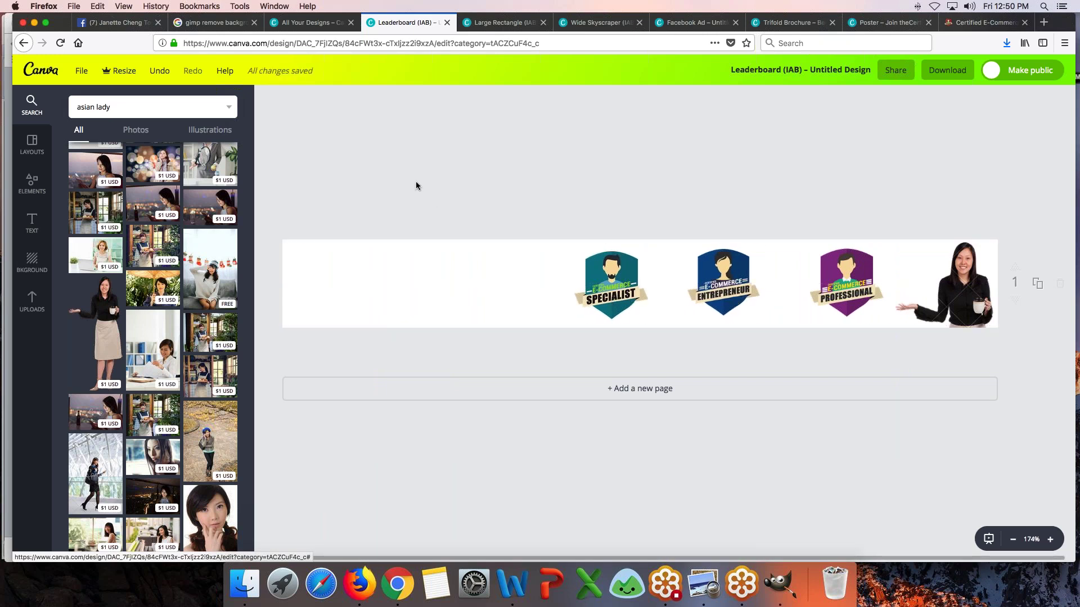
# - Nudge the Entrepreneur and Specialist badges slightly to the right
pyautogui.click(31, 225)
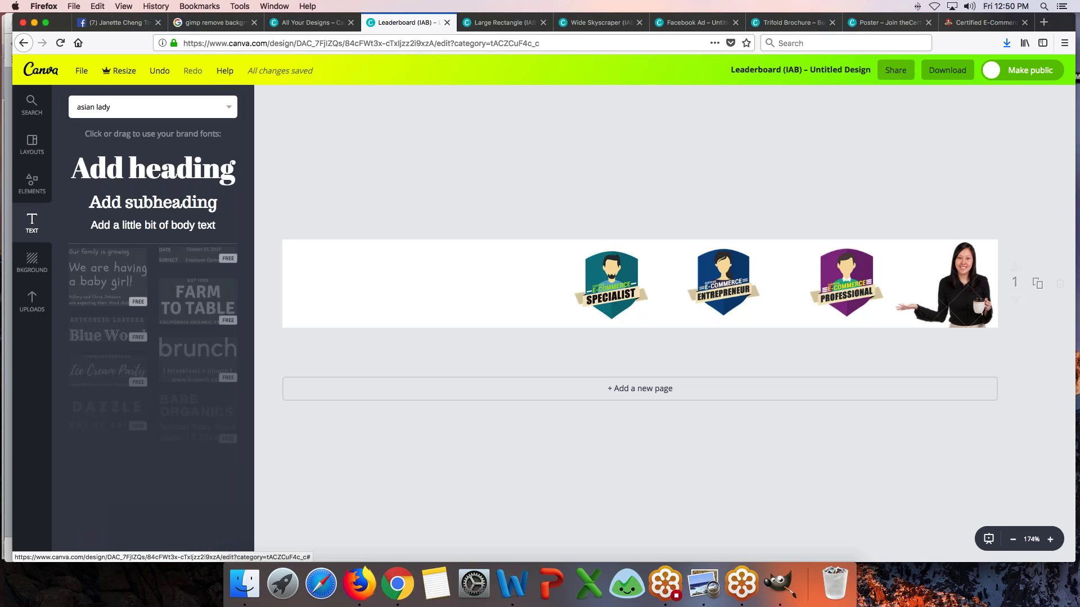
pyautogui.moveTo(729, 285); pyautogui.dragTo(747, 286)
pyautogui.moveTo(620, 291); pyautogui.dragTo(641, 291)
# - Add a subheading at the banner's left reading 'Are you thinking about' with '--->' below
pyautogui.click(122, 204)
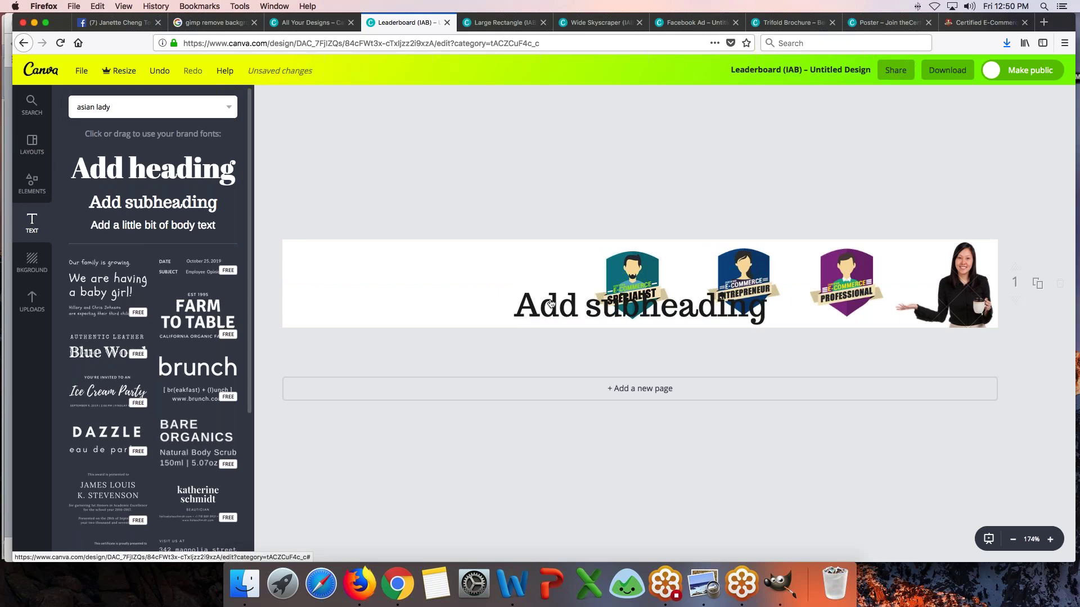
pyautogui.moveTo(596, 282); pyautogui.dragTo(383, 259)
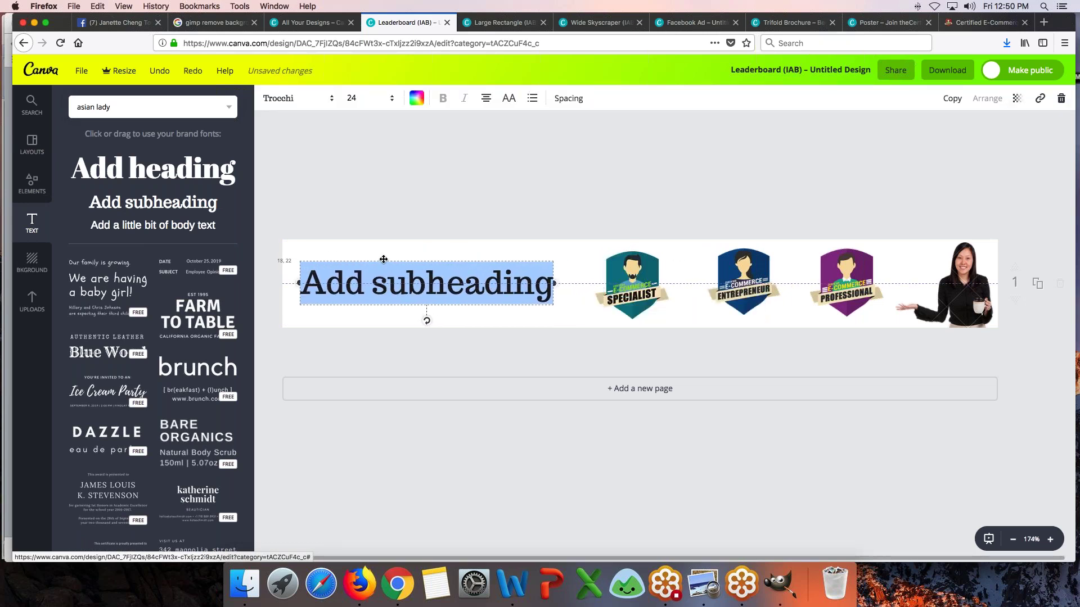
pyautogui.write('Are y')
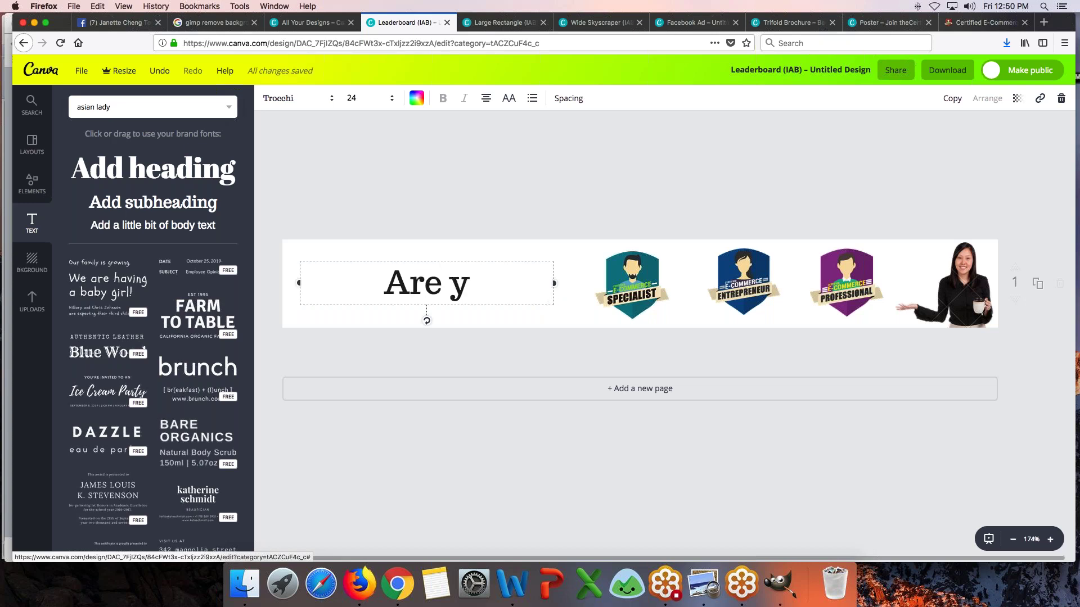
pyautogui.write('ou')
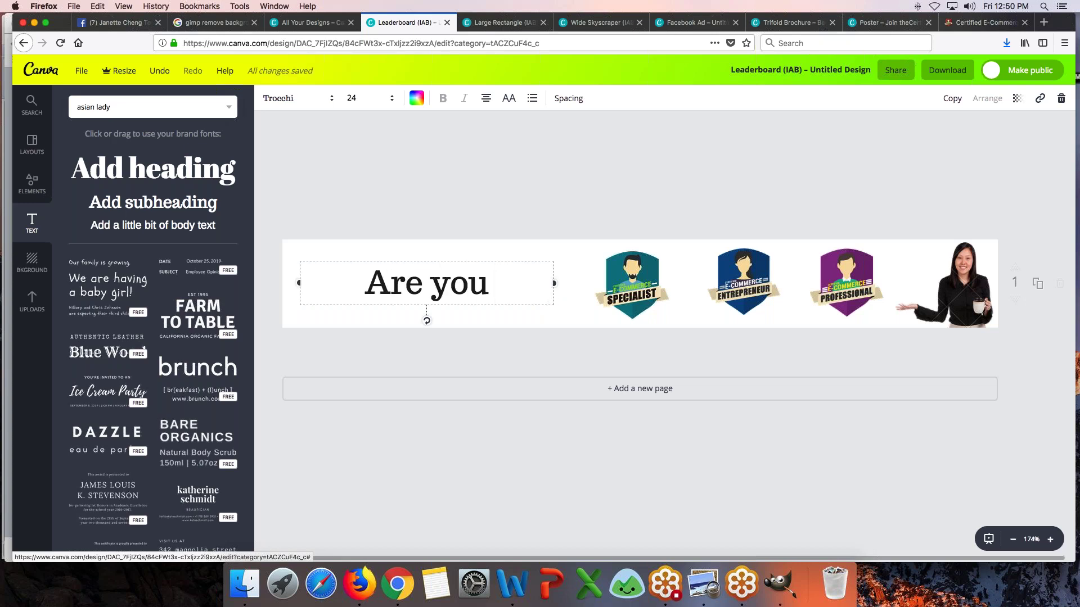
pyautogui.write(' thinking abou t')
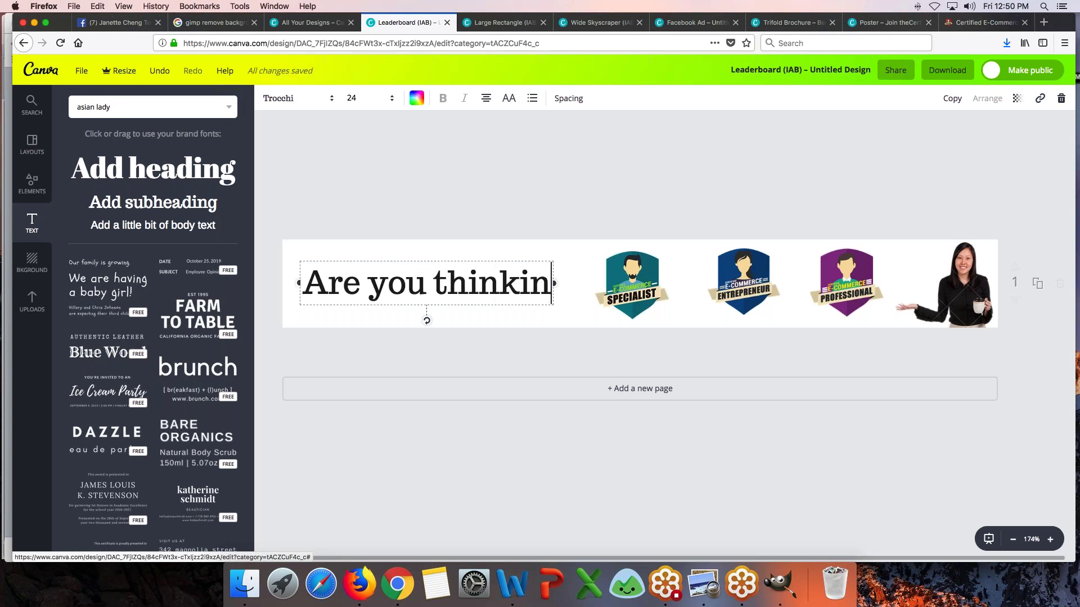
pyautogui.press('BackSpace')
pyautogui.press('BackSpace')
pyautogui.press('BackSpace')
pyautogui.press('BackSpace')
pyautogui.press('BackSpace')
pyautogui.press('BackSpace')
pyautogui.press('BackSpace')
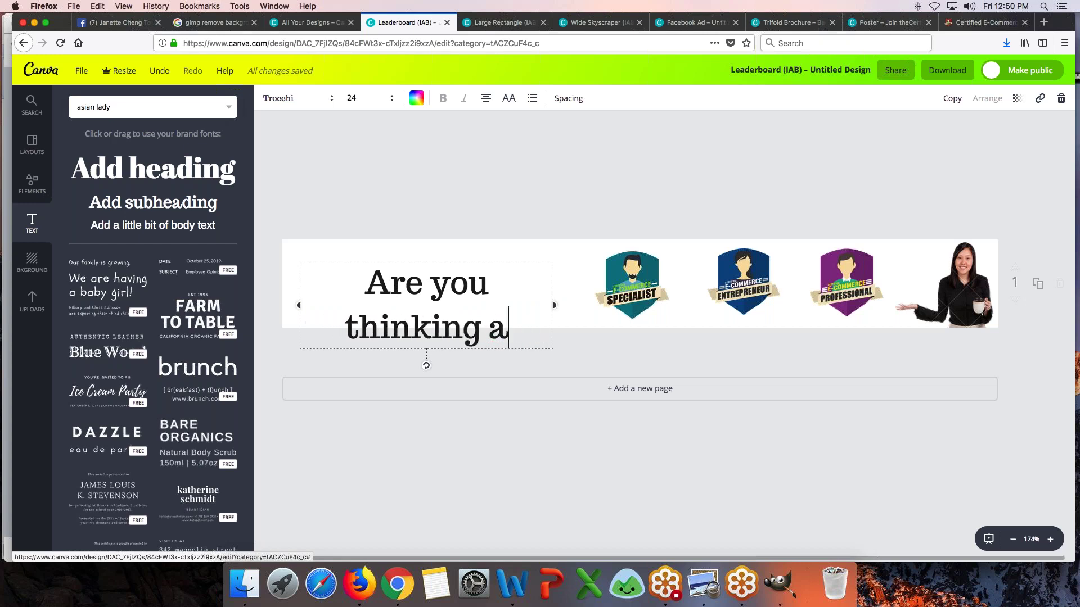
pyautogui.write('about')
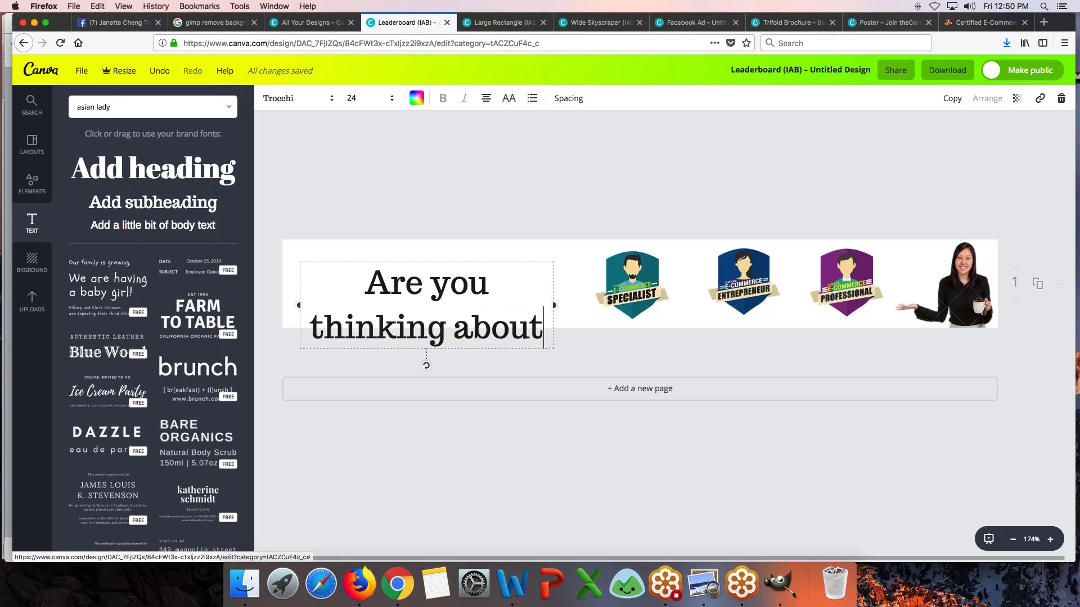
pyautogui.press('Return')
pyautogui.write('---')
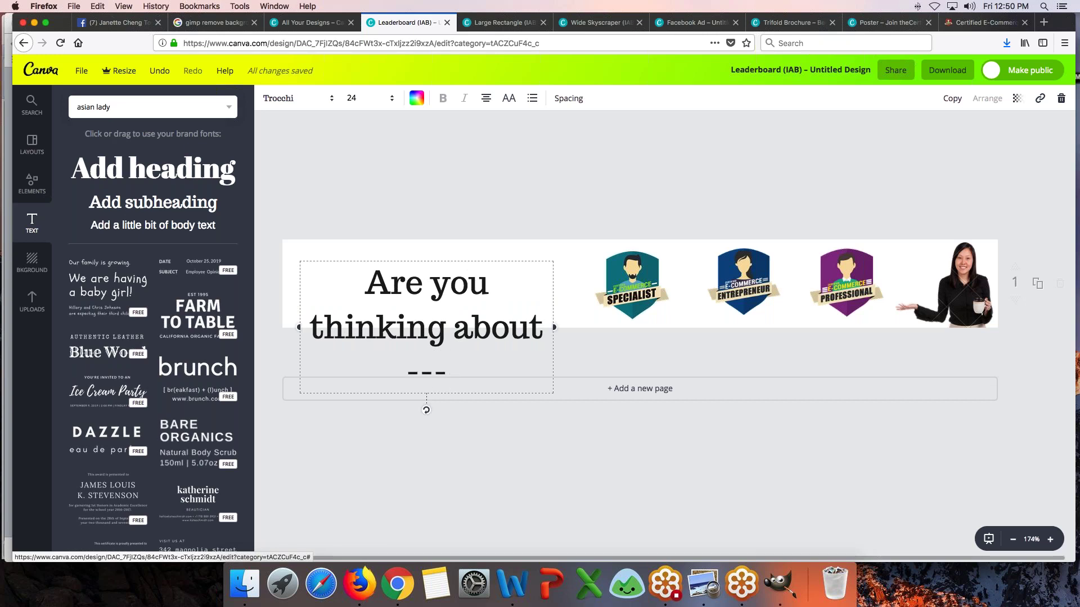
pyautogui.write('>')
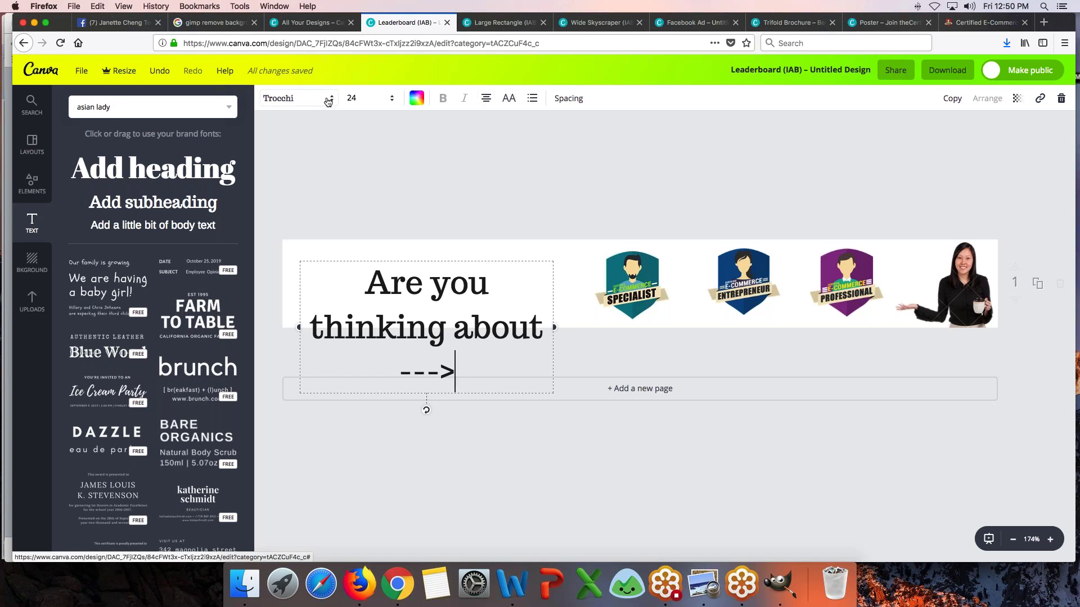
# - Set the question text to size 18 and right-align it
pyautogui.click(369, 104)
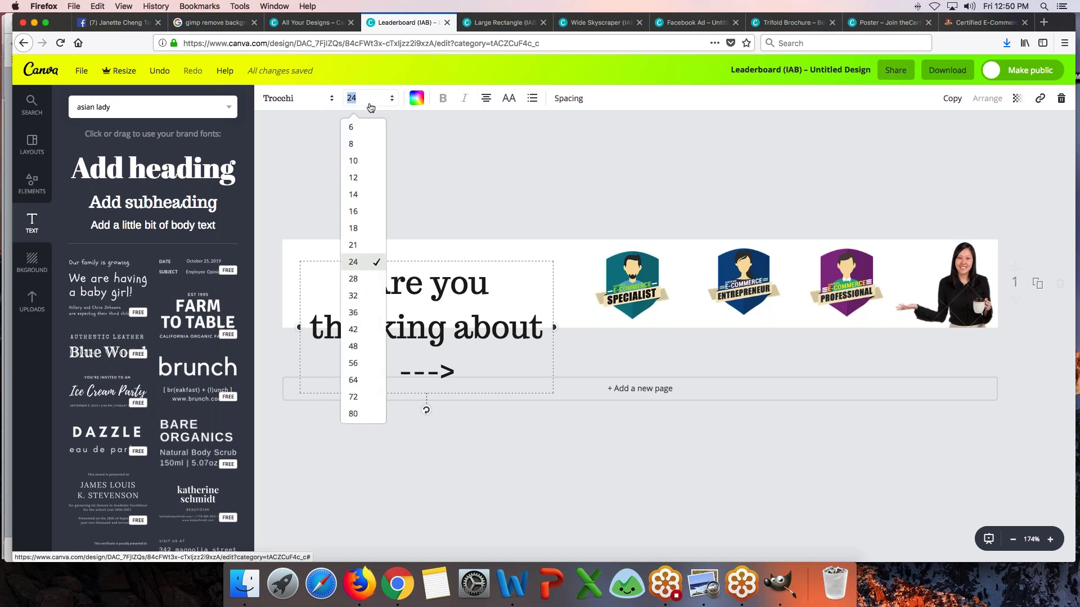
pyautogui.click(366, 228)
pyautogui.moveTo(420, 259); pyautogui.dragTo(414, 249)
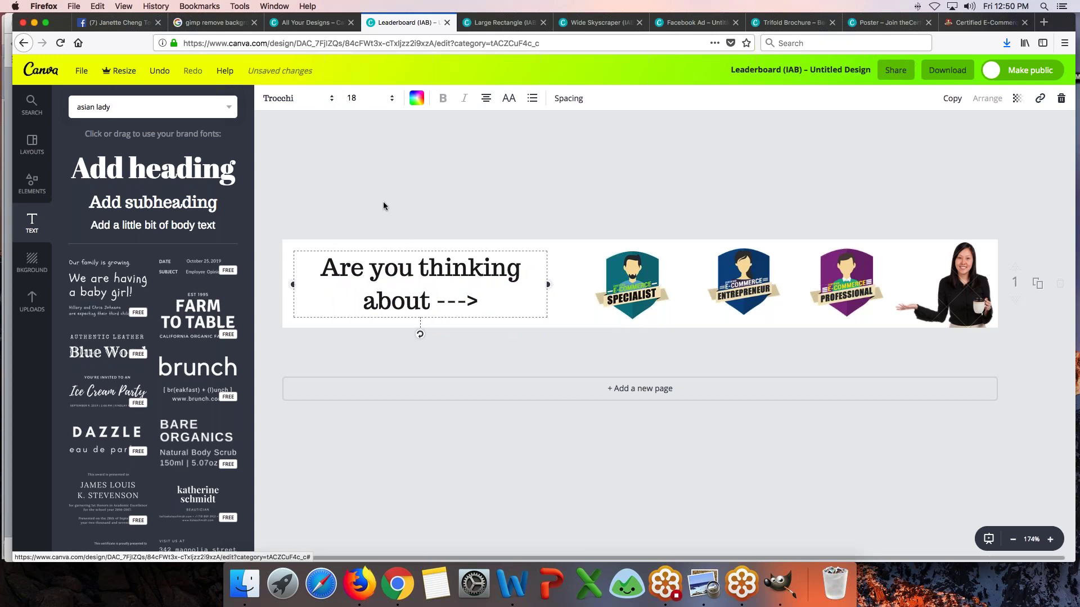
pyautogui.click(486, 100)
pyautogui.click(529, 133)
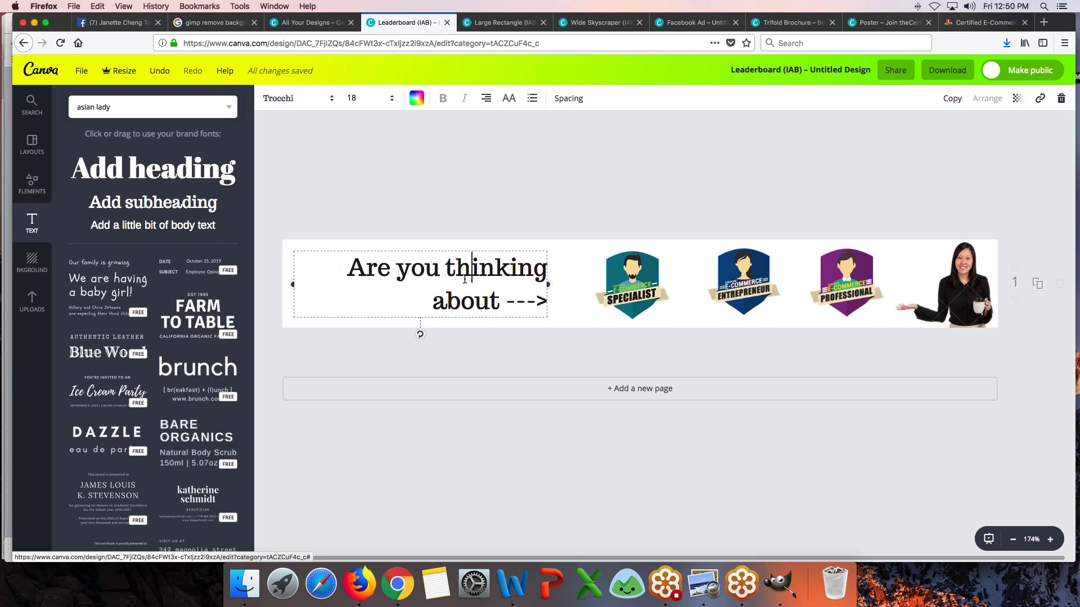
pyautogui.moveTo(427, 246); pyautogui.dragTo(416, 247)
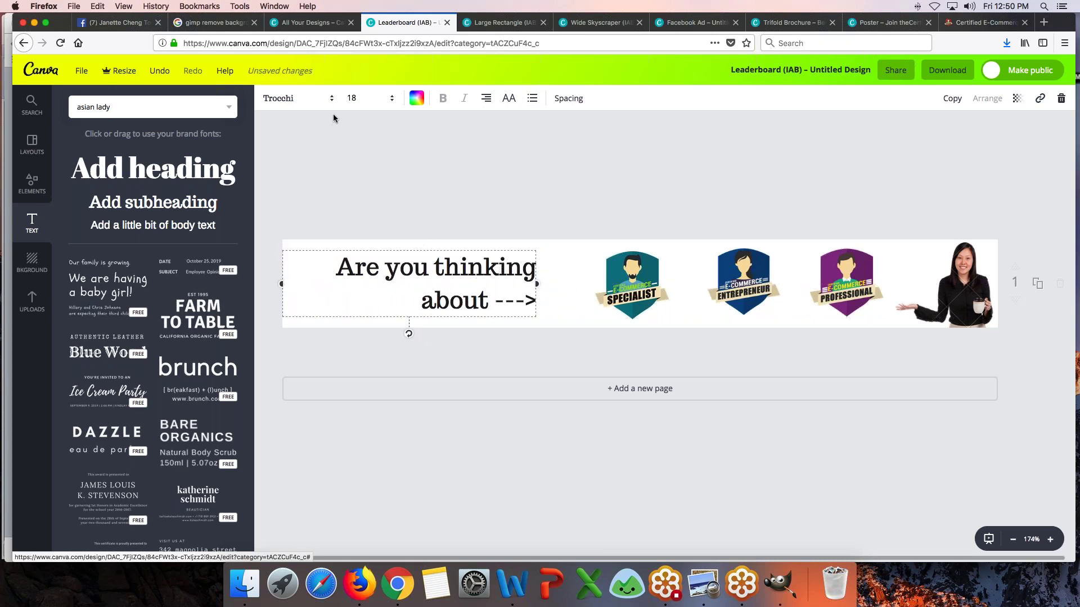
# - Change the text font to Ubuntu and nudge the Entrepreneur and Professional badges left
pyautogui.click(293, 102)
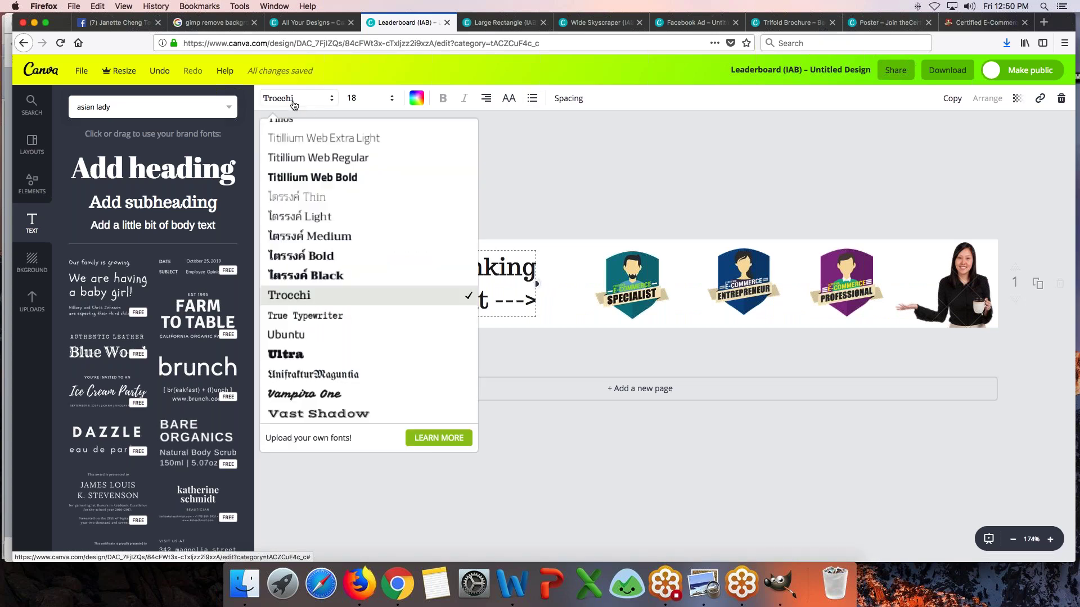
pyautogui.click(386, 336)
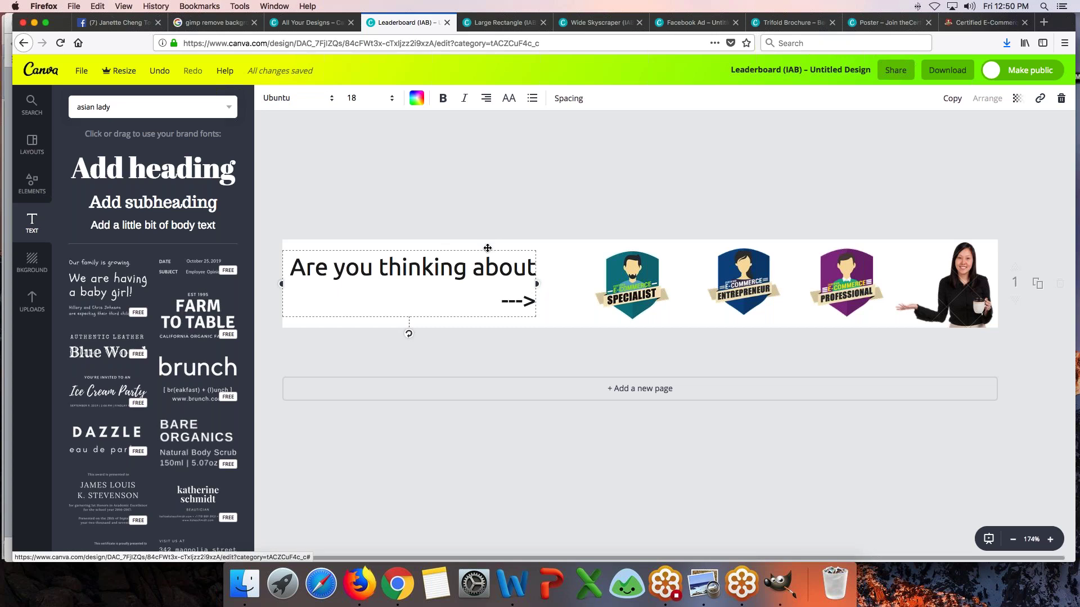
pyautogui.moveTo(496, 248); pyautogui.dragTo(505, 249)
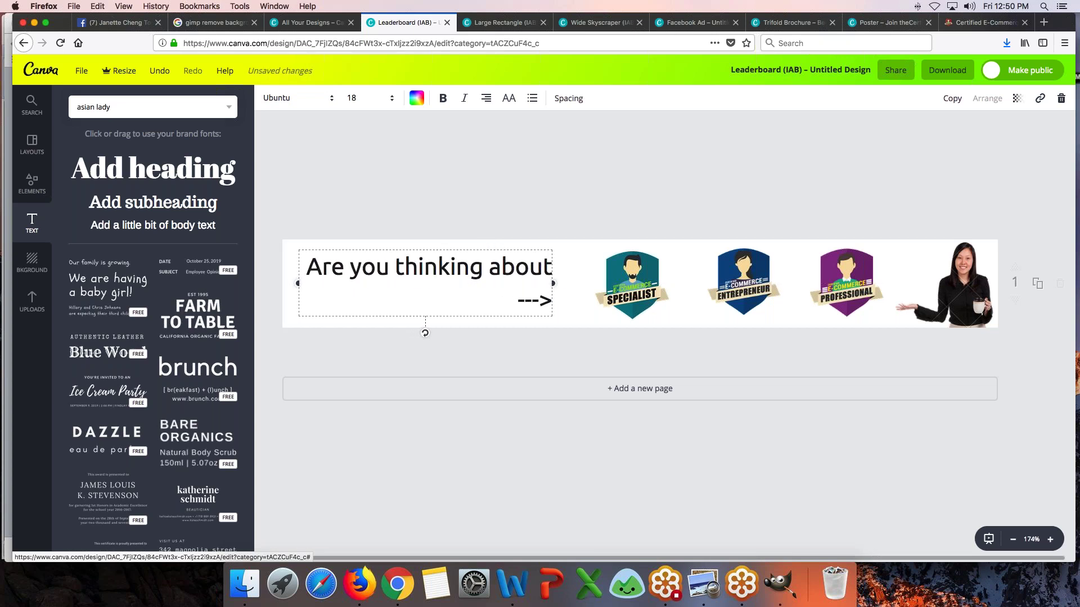
pyautogui.moveTo(732, 285); pyautogui.dragTo(721, 286)
pyautogui.moveTo(835, 290); pyautogui.dragTo(814, 297)
# - Nudge the question text and the three badges until they are evenly spaced
pyautogui.click(625, 217)
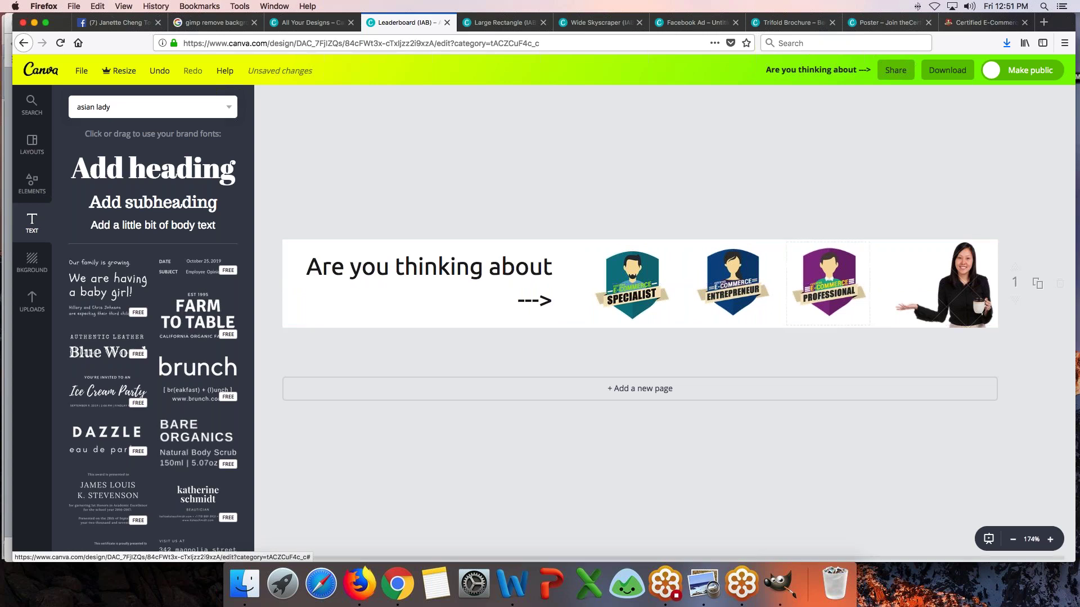
pyautogui.moveTo(431, 268); pyautogui.dragTo(437, 272)
pyautogui.moveTo(632, 284); pyautogui.dragTo(627, 284)
pyautogui.moveTo(732, 282); pyautogui.dragTo(726, 281)
pyautogui.moveTo(832, 290); pyautogui.dragTo(837, 290)
pyautogui.moveTo(731, 289); pyautogui.dragTo(734, 288)
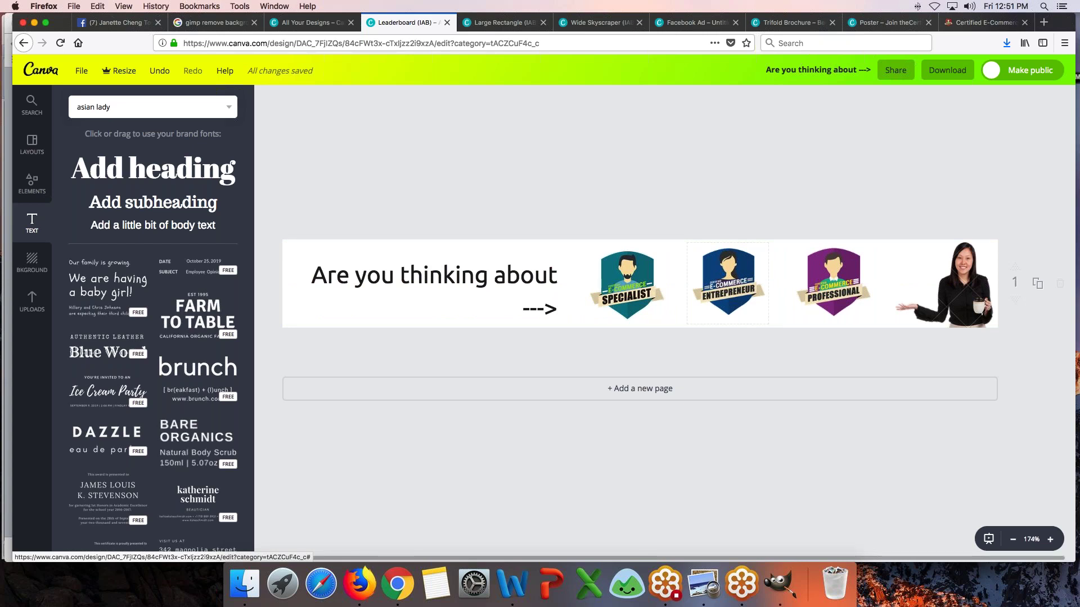
pyautogui.moveTo(743, 287); pyautogui.dragTo(728, 284)
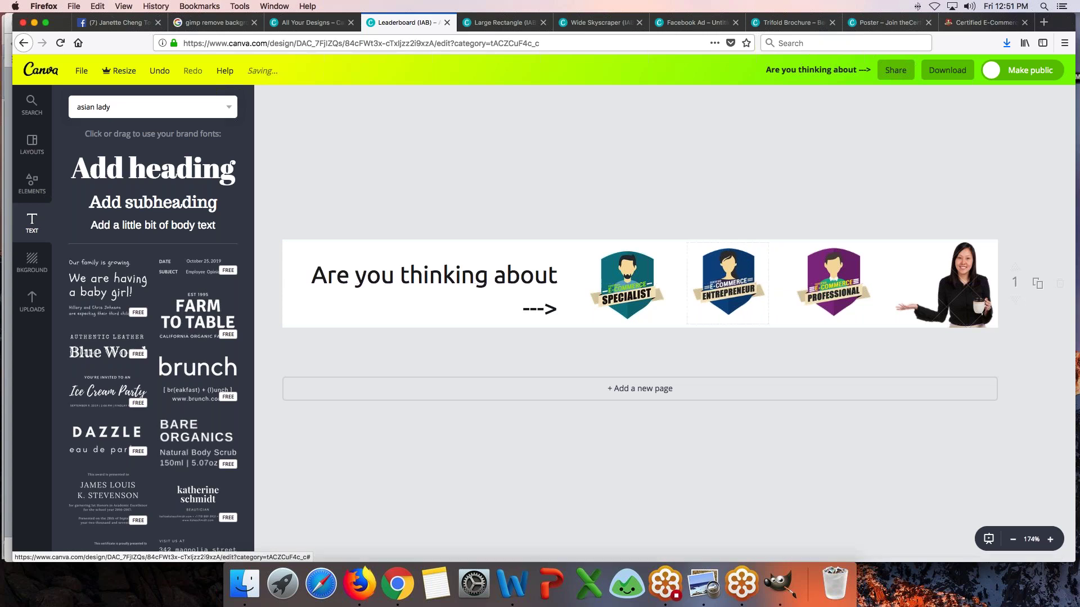
pyautogui.moveTo(833, 284); pyautogui.dragTo(829, 284)
pyautogui.moveTo(733, 285); pyautogui.dragTo(734, 285)
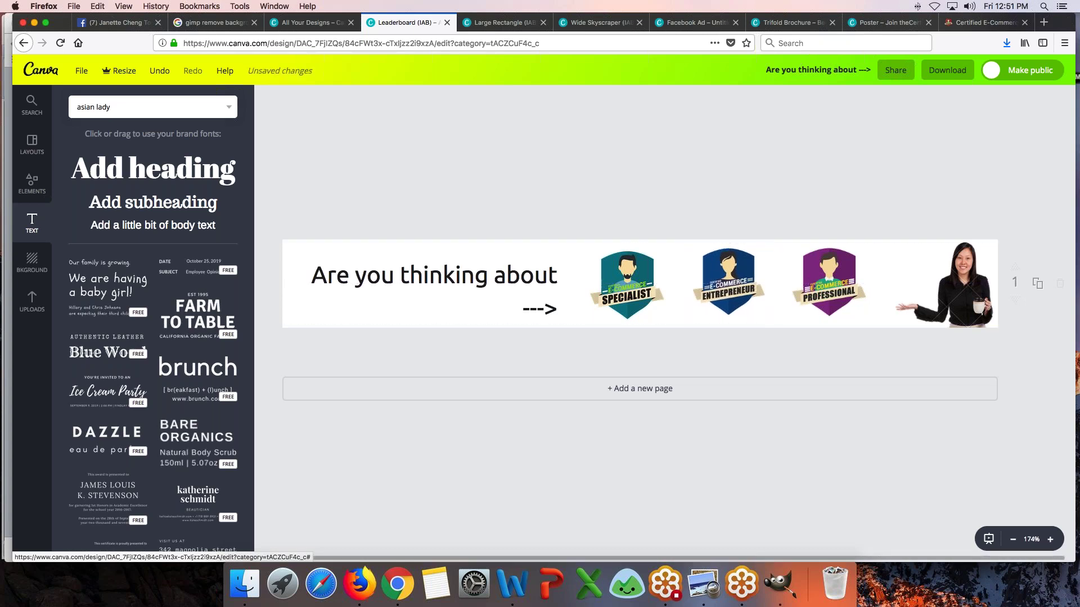
# - Shrink the woman photo slightly and snap its top to the banner's top edge
pyautogui.click(949, 296)
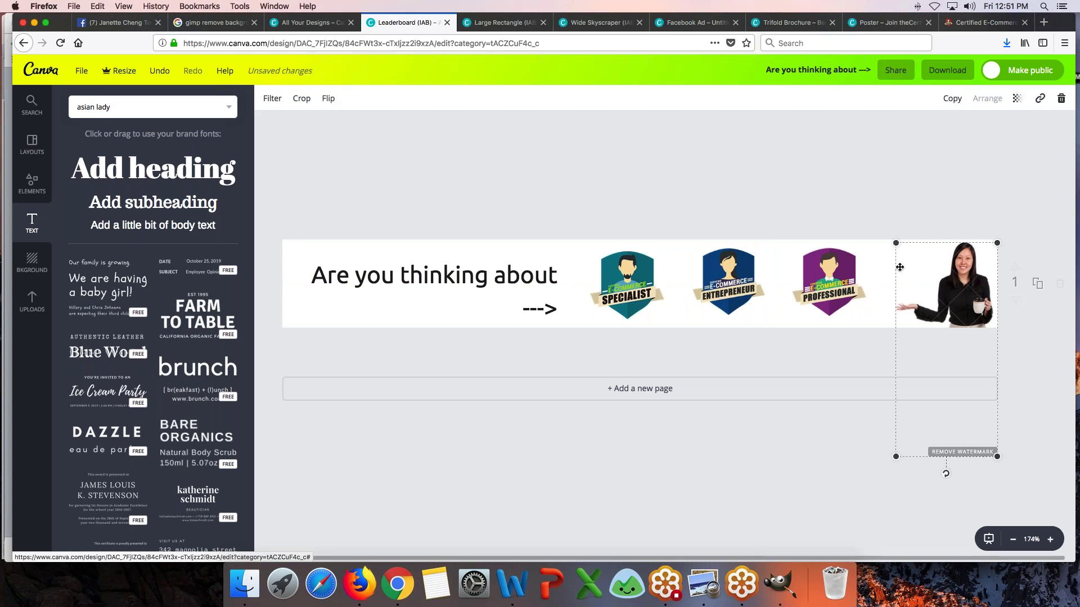
pyautogui.moveTo(895, 243); pyautogui.dragTo(896, 246)
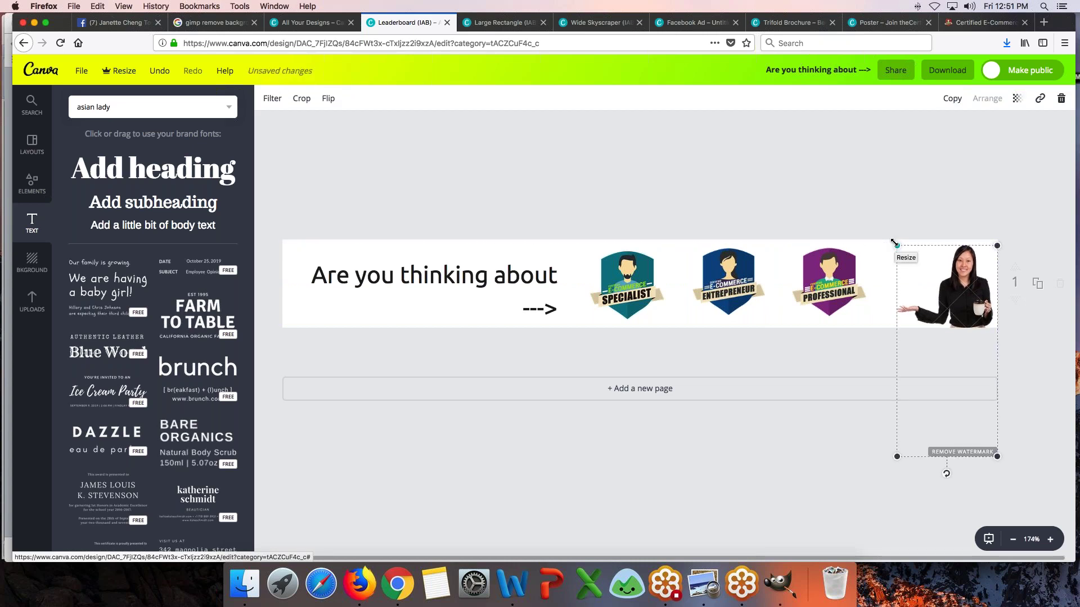
pyautogui.moveTo(962, 300); pyautogui.dragTo(962, 300)
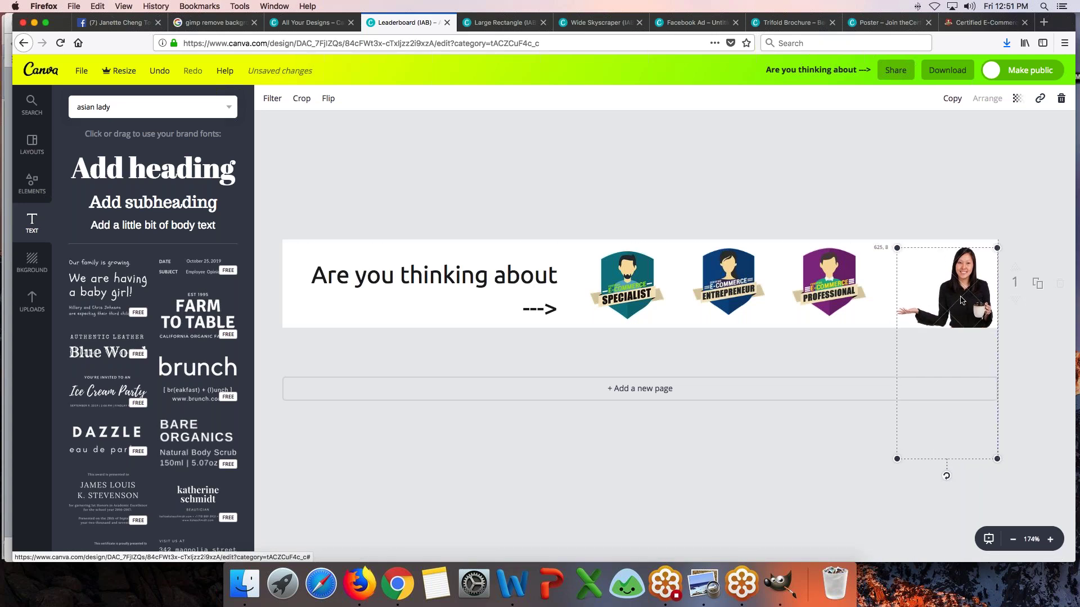
pyautogui.click(755, 202)
# - Add a circle from Elements > Shapes to the banner
pyautogui.click(31, 307)
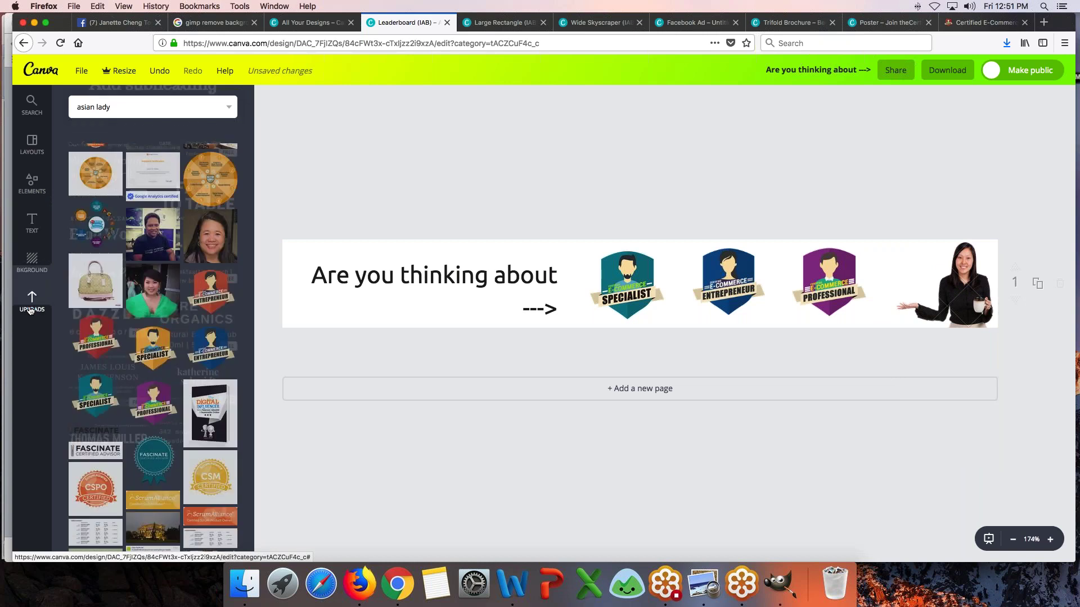
pyautogui.scroll(-10, 105, 336)
pyautogui.scroll(3, 104, 336)
pyautogui.scroll(-5, 104, 335)
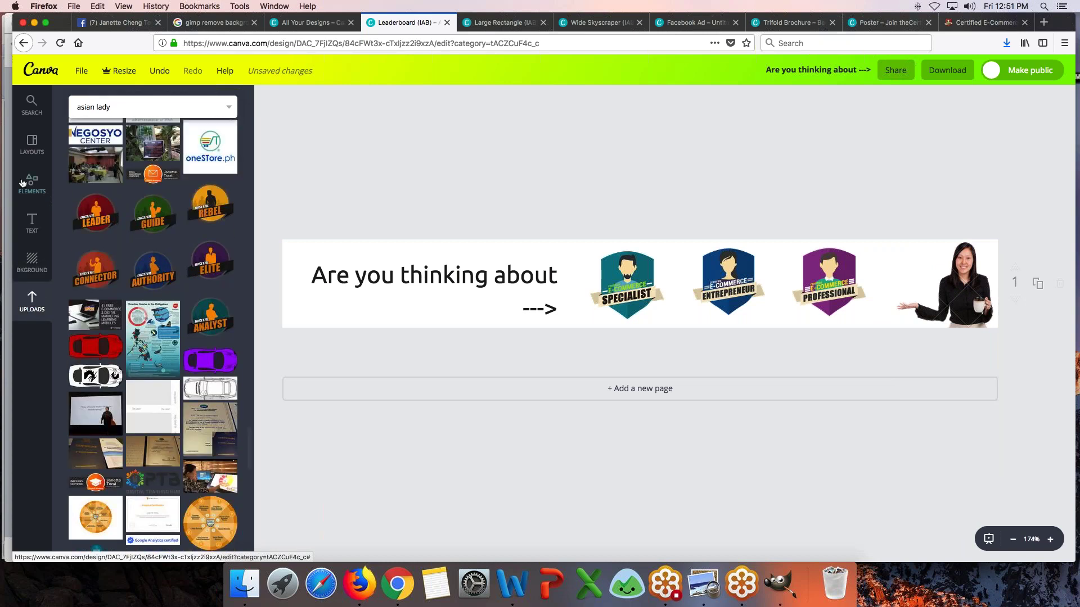
pyautogui.click(32, 184)
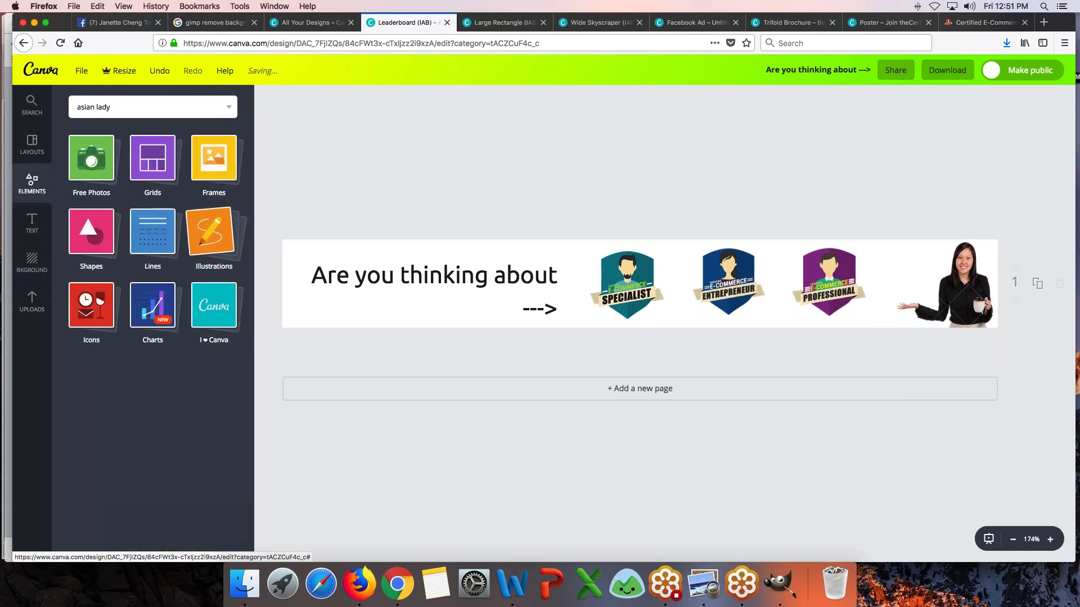
pyautogui.click(91, 231)
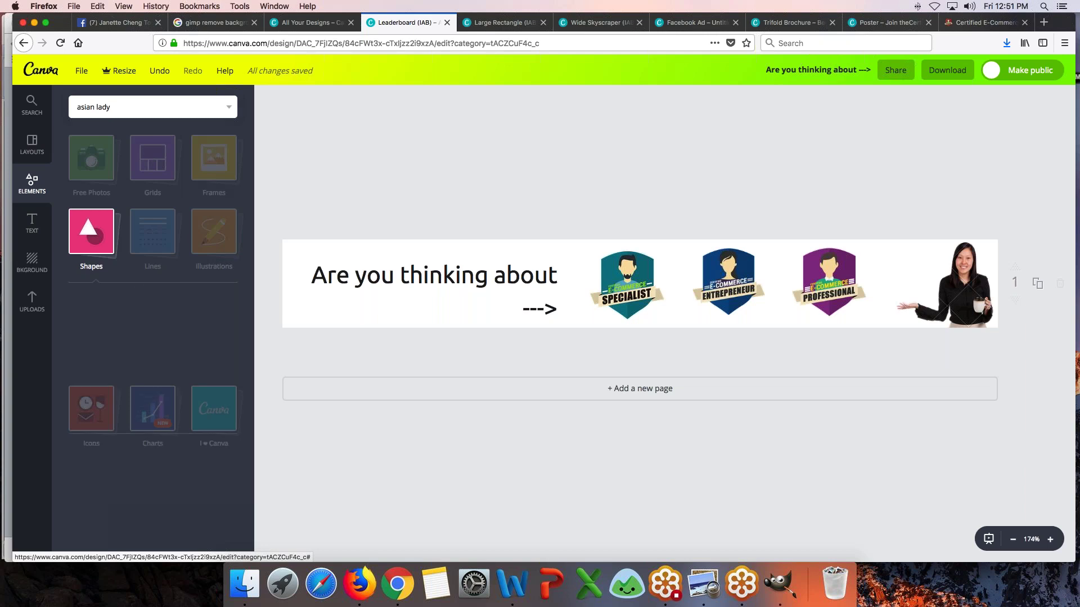
pyautogui.click(75, 519)
# - Move the circle onto the woman photo, colour it dark purple and send it behind her
pyautogui.click(655, 274)
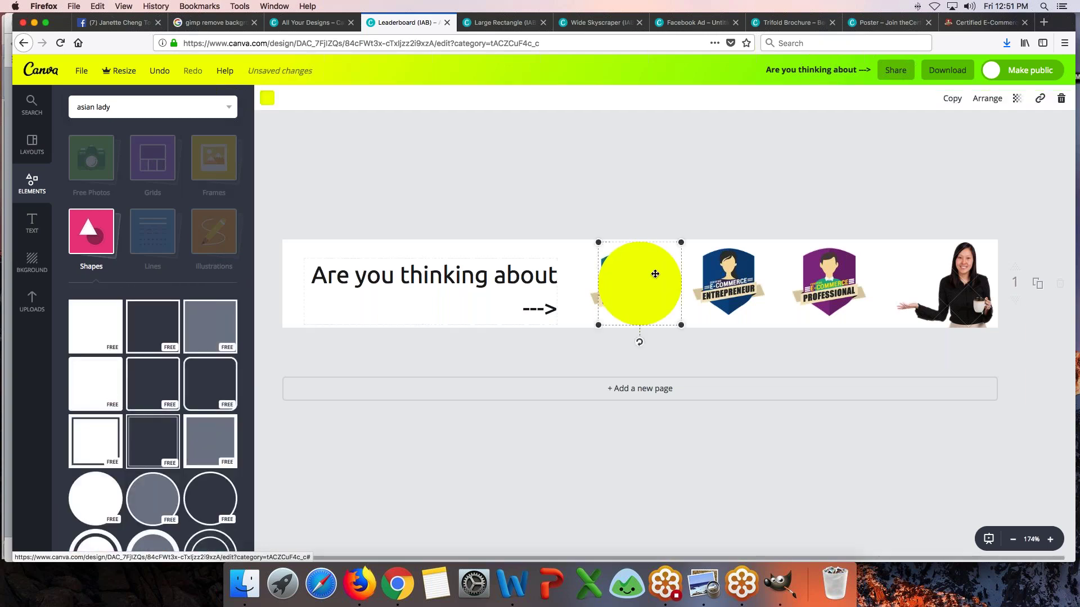
pyautogui.moveTo(649, 284); pyautogui.dragTo(980, 314)
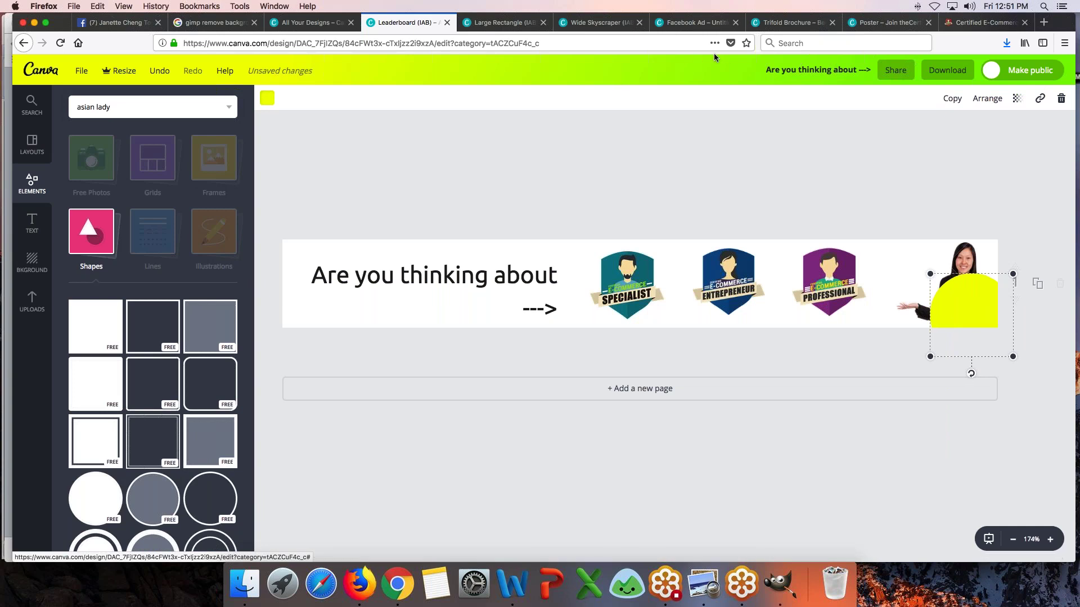
pyautogui.click(267, 97)
pyautogui.click(320, 197)
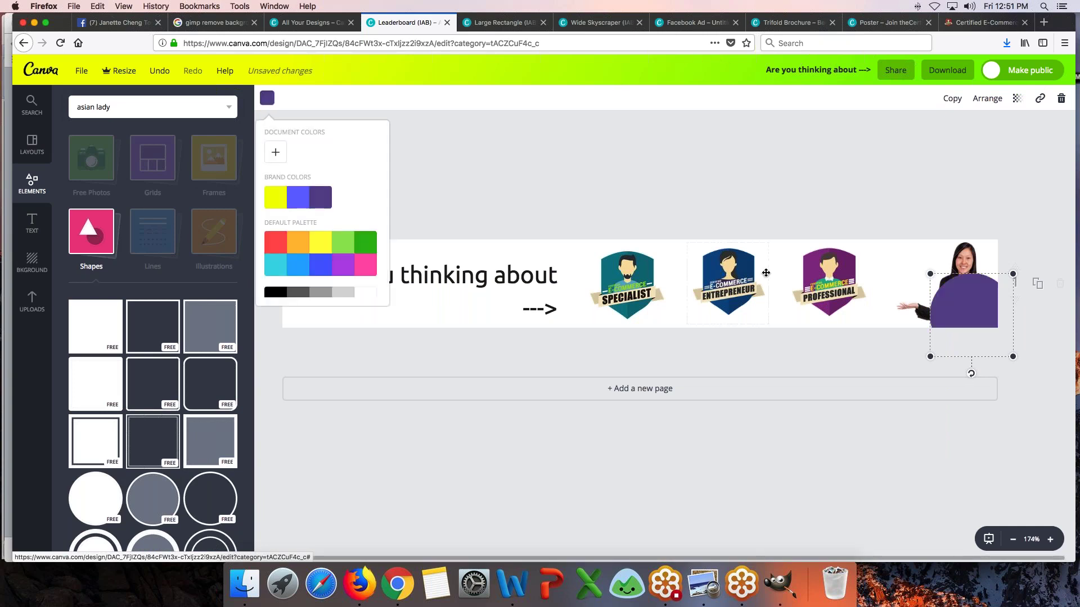
pyautogui.click(987, 99)
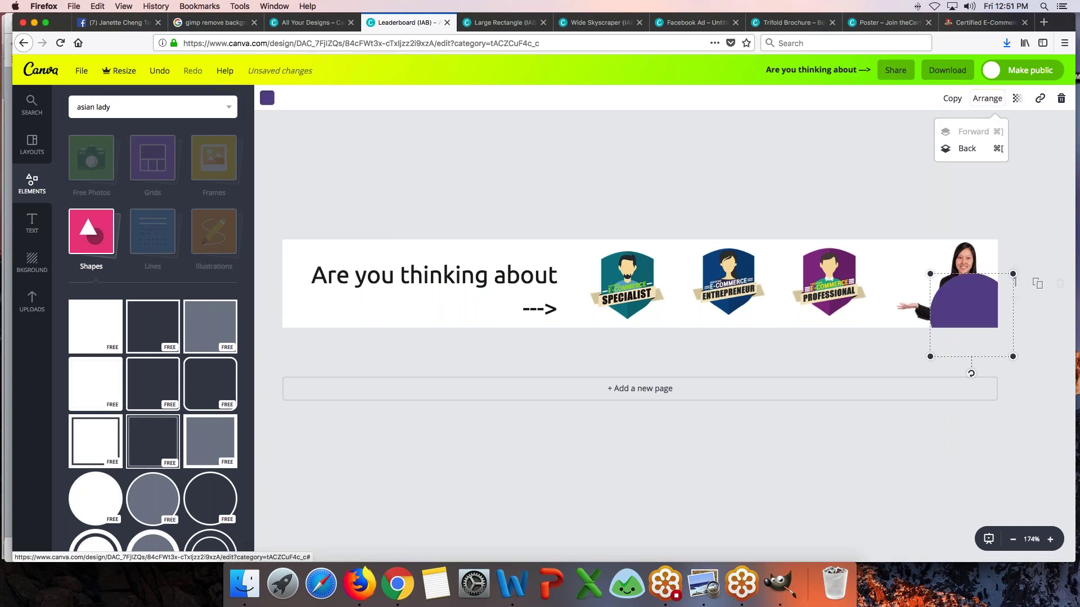
pyautogui.click(976, 149)
pyautogui.moveTo(969, 275); pyautogui.dragTo(958, 275)
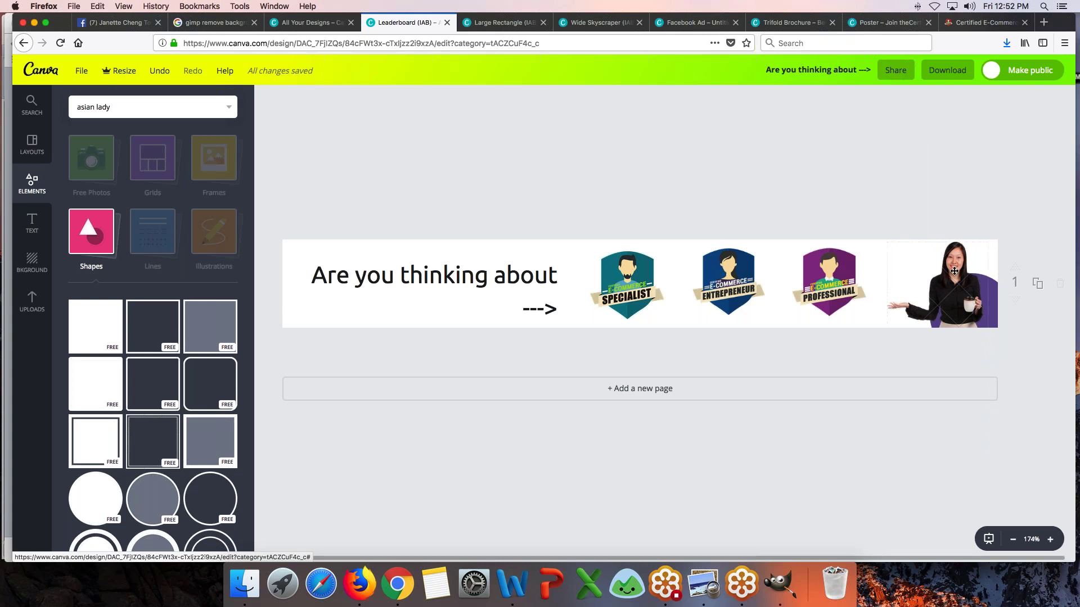
pyautogui.click(995, 287)
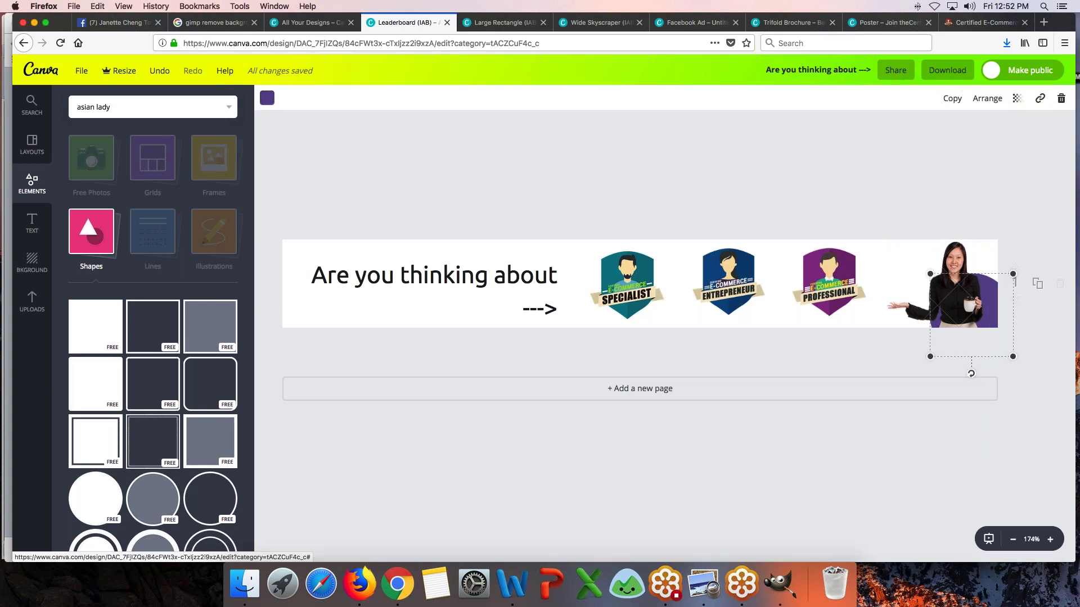
# - Move a purple circle to the top-left, send it behind the headline, and realign the headline
pyautogui.moveTo(949, 320); pyautogui.dragTo(285, 281)
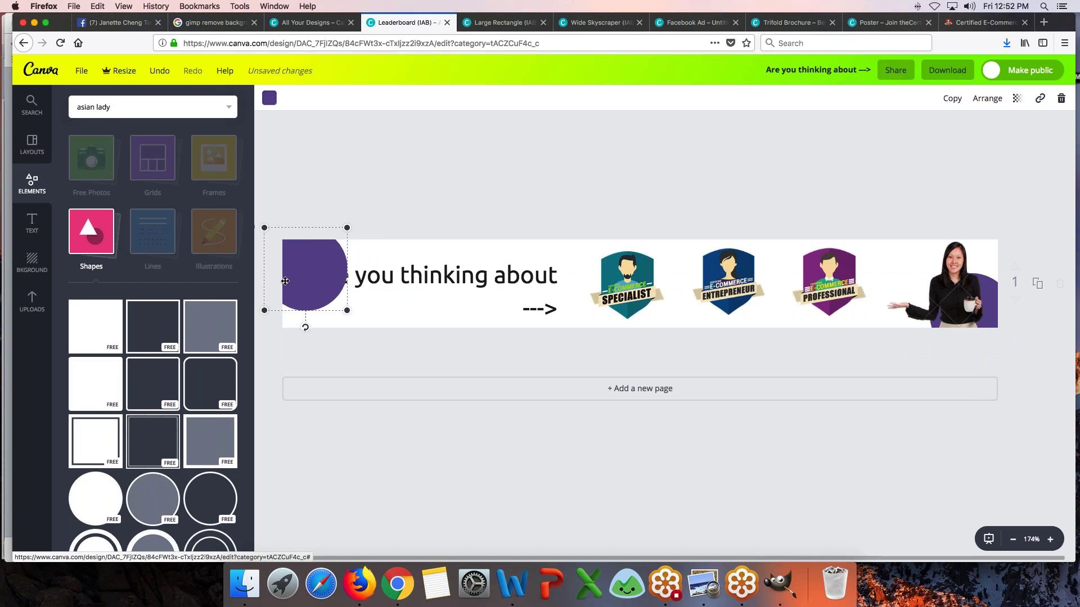
pyautogui.click(988, 98)
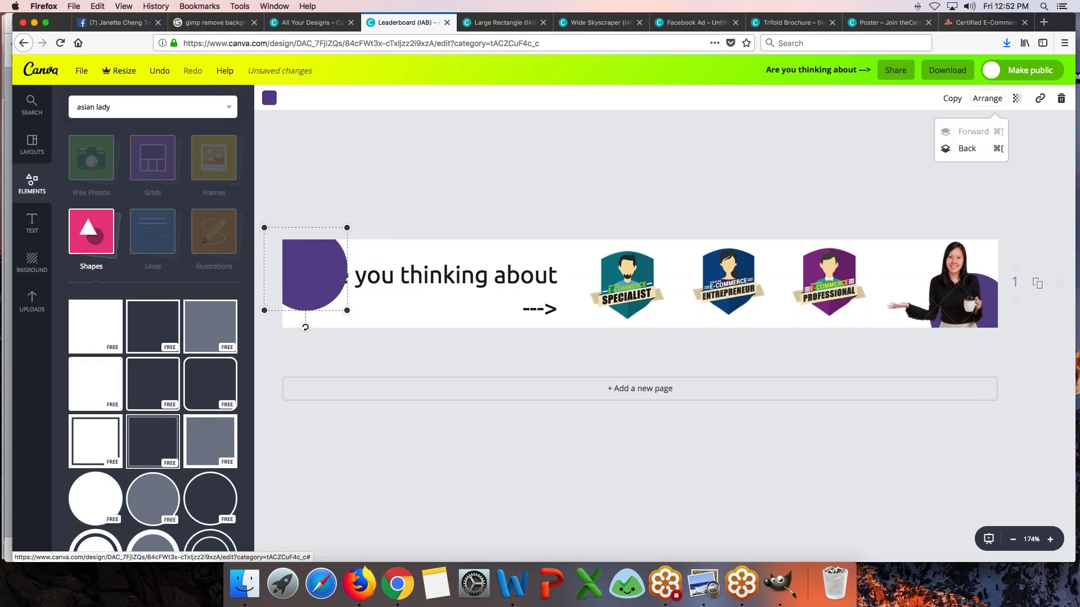
pyautogui.click(966, 148)
pyautogui.click(437, 275)
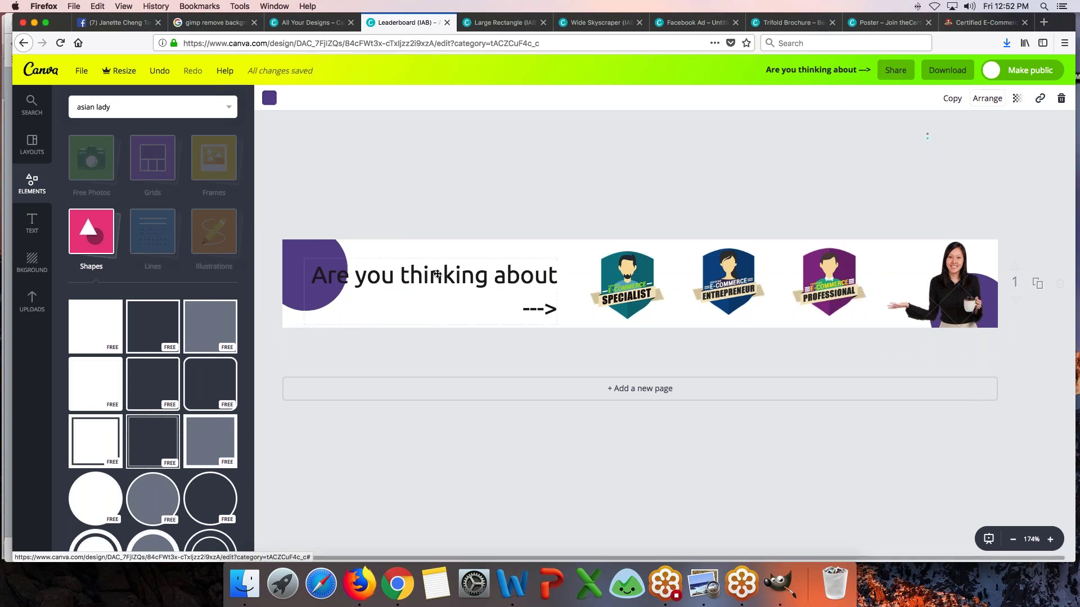
pyautogui.moveTo(375, 256); pyautogui.dragTo(322, 241)
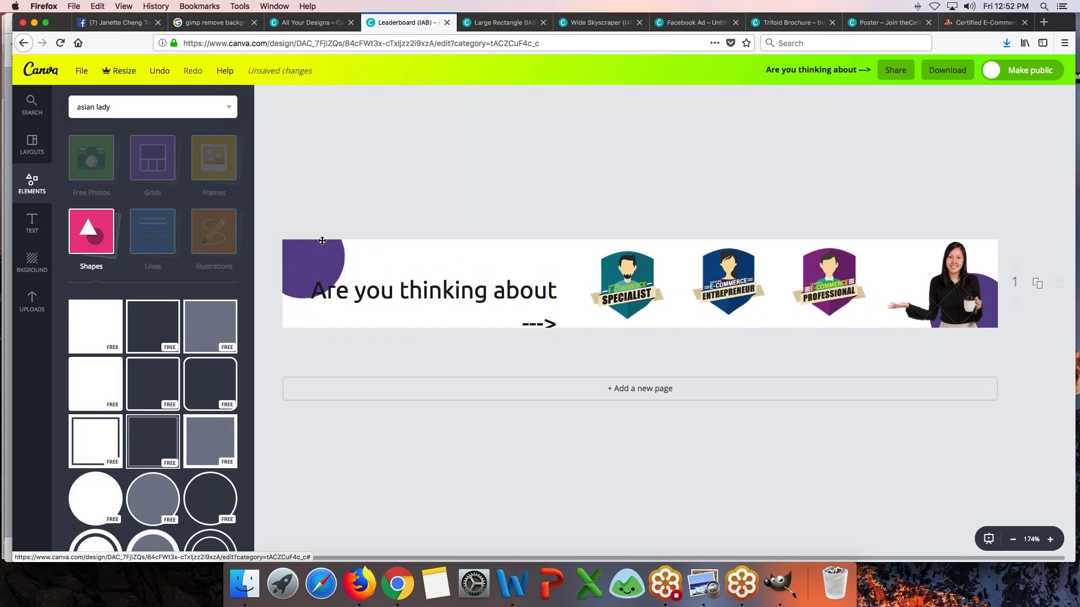
pyautogui.moveTo(399, 292); pyautogui.dragTo(397, 279)
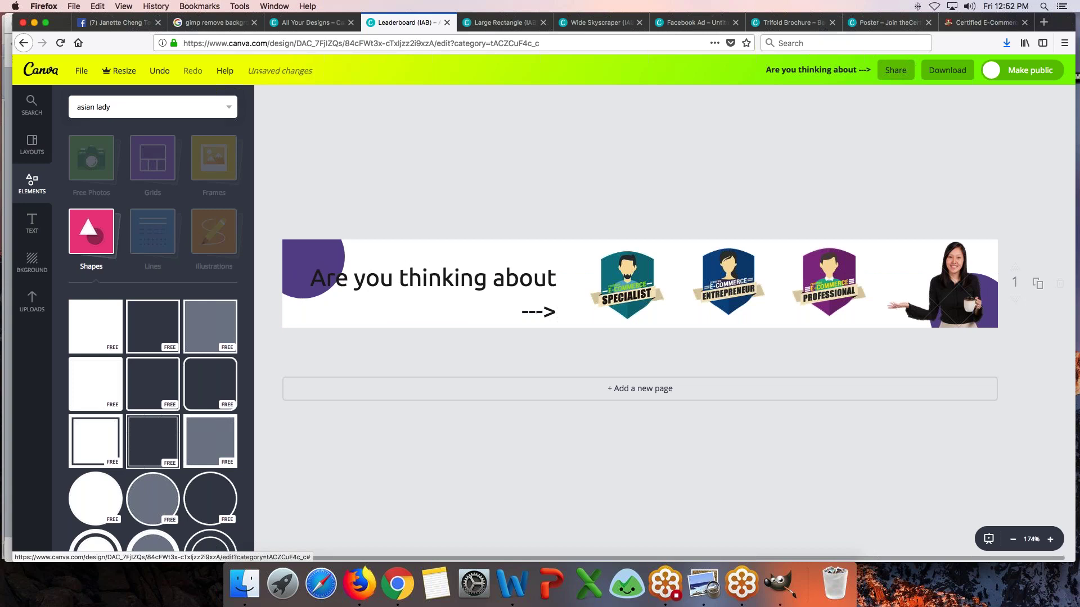
# - Recolour the top-left circle yellow and confirm the colour is kept
pyautogui.click(297, 256)
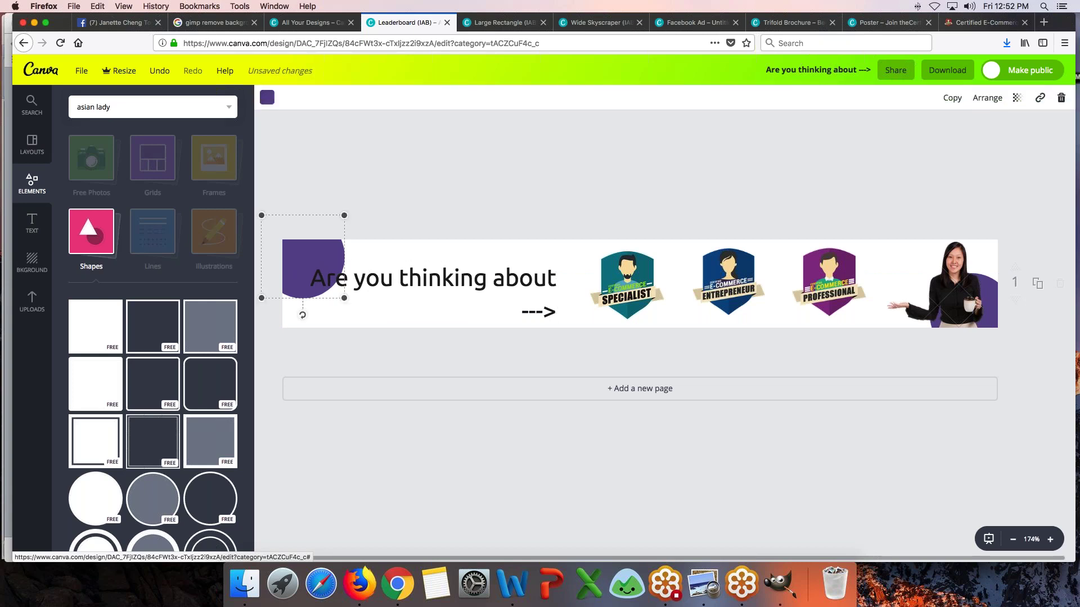
pyautogui.click(267, 98)
pyautogui.click(287, 207)
pyautogui.click(463, 194)
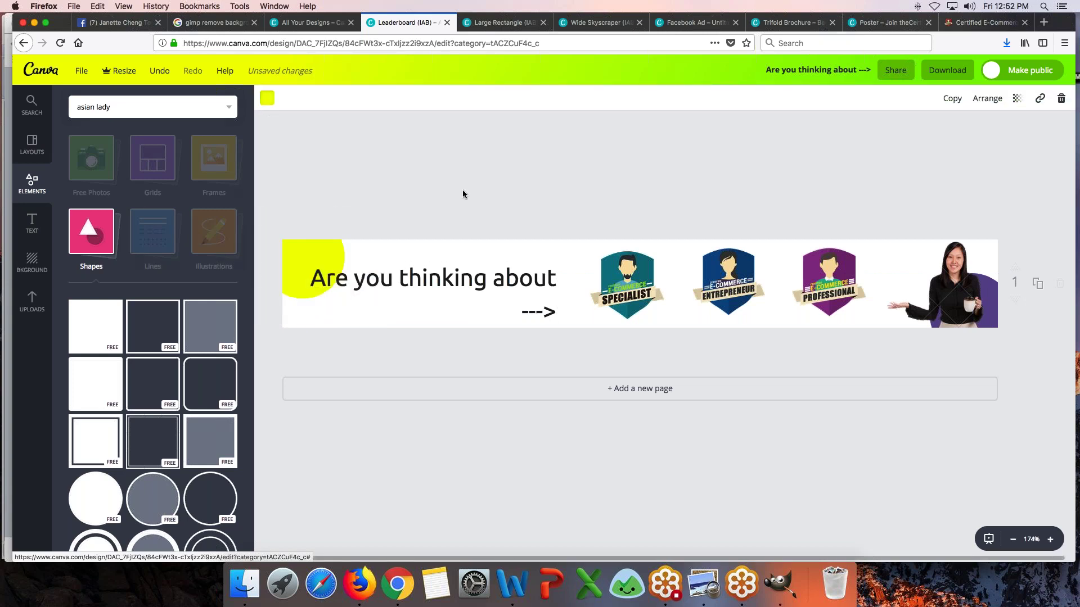
pyautogui.click(993, 289)
pyautogui.click(649, 184)
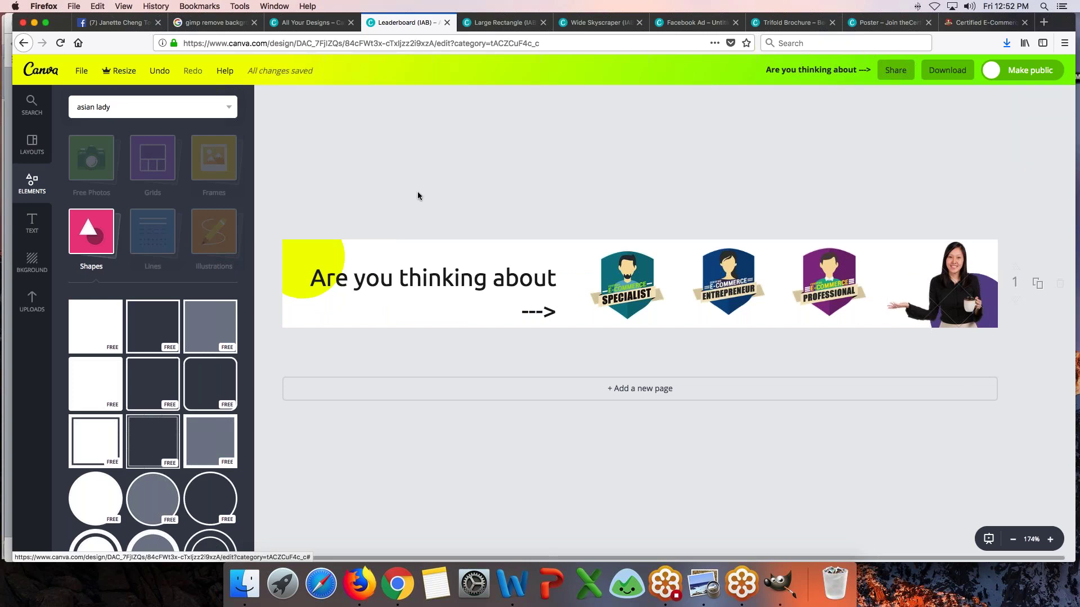
pyautogui.click(294, 248)
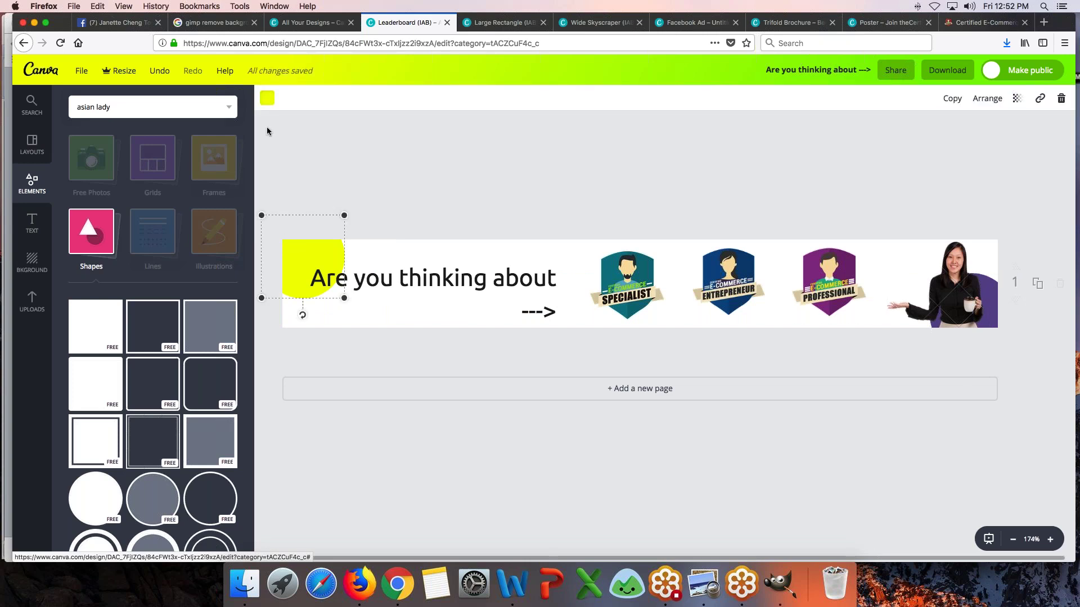
pyautogui.click(267, 98)
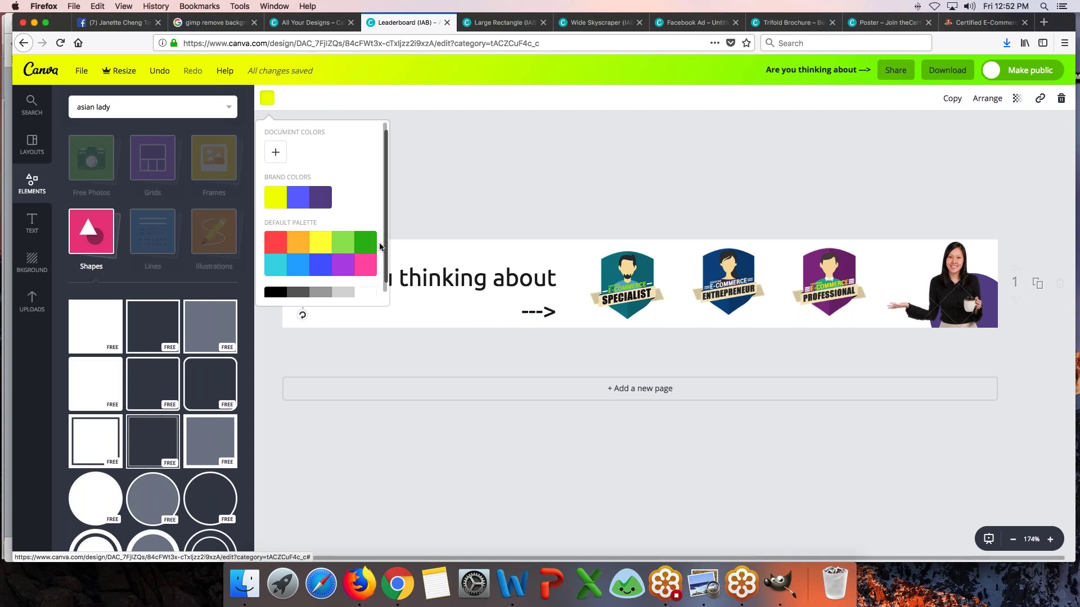
pyautogui.click(275, 196)
pyautogui.press('Escape')
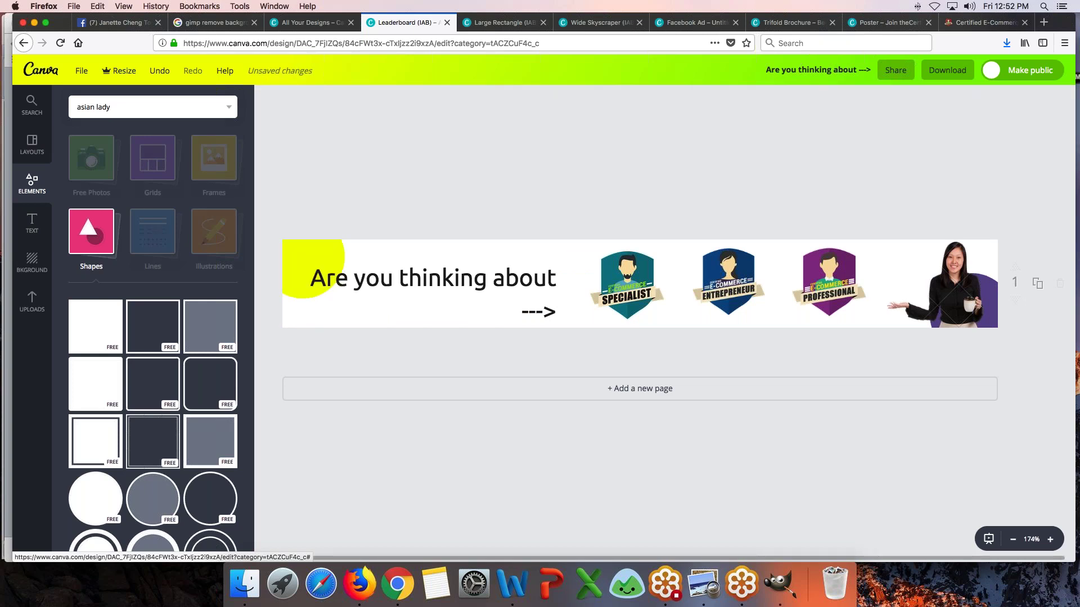
# - Reduce the headline's line height to 0.96 and nudge the text box back into place
pyautogui.moveTo(522, 304); pyautogui.dragTo(525, 292)
pyautogui.click(541, 309)
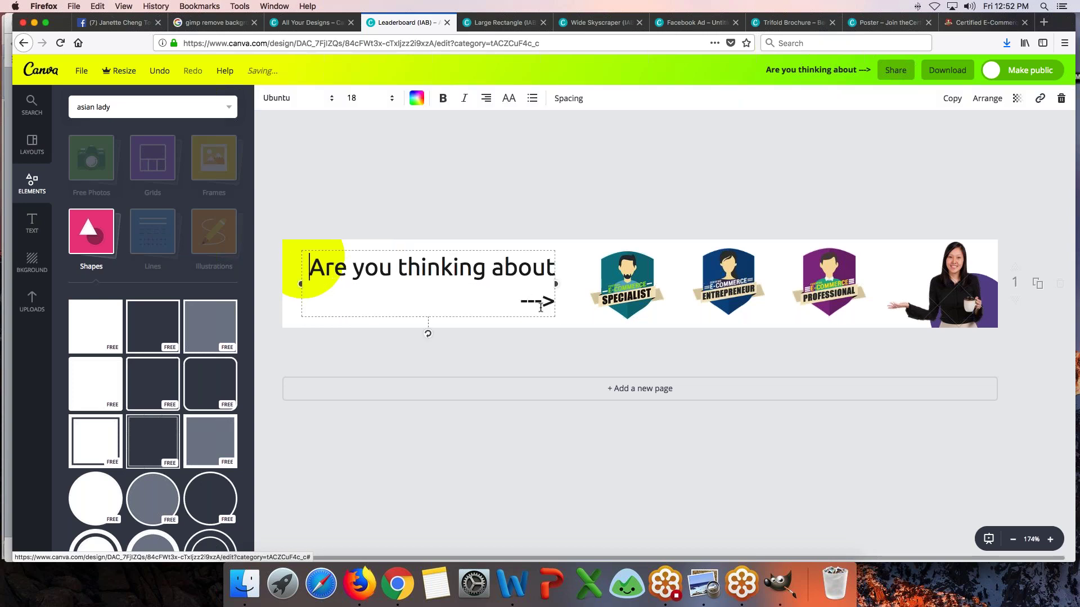
pyautogui.click(565, 99)
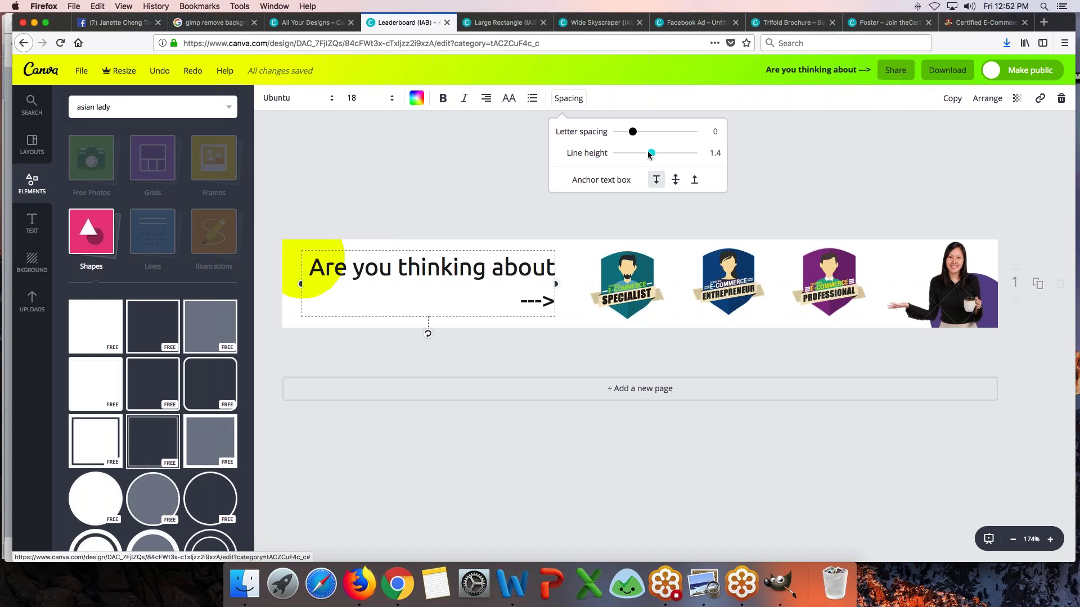
pyautogui.moveTo(648, 155); pyautogui.dragTo(634, 155)
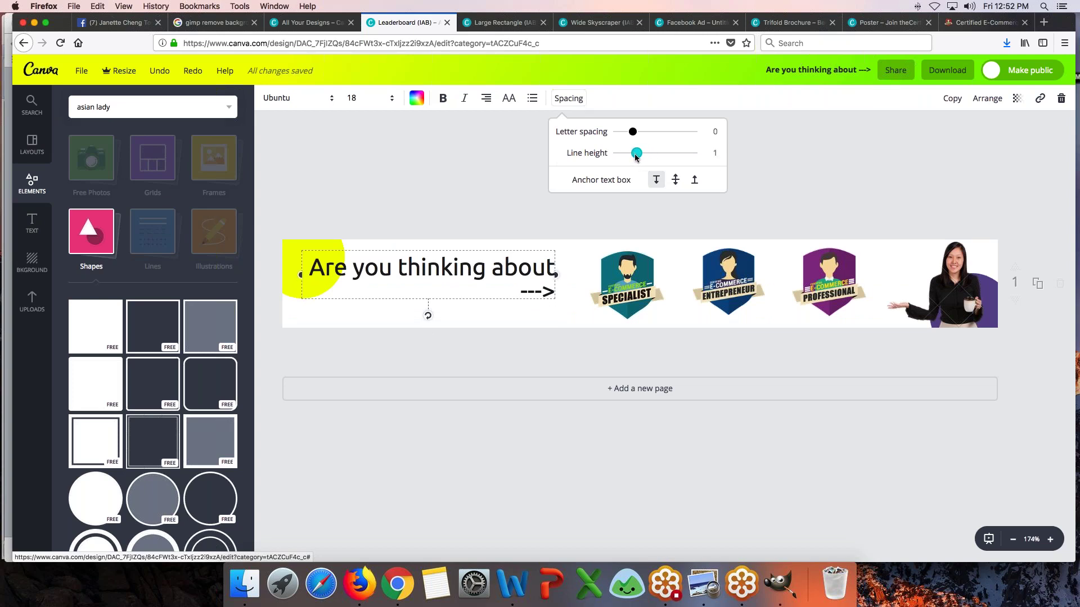
pyautogui.click(778, 166)
pyautogui.moveTo(473, 298); pyautogui.dragTo(473, 308)
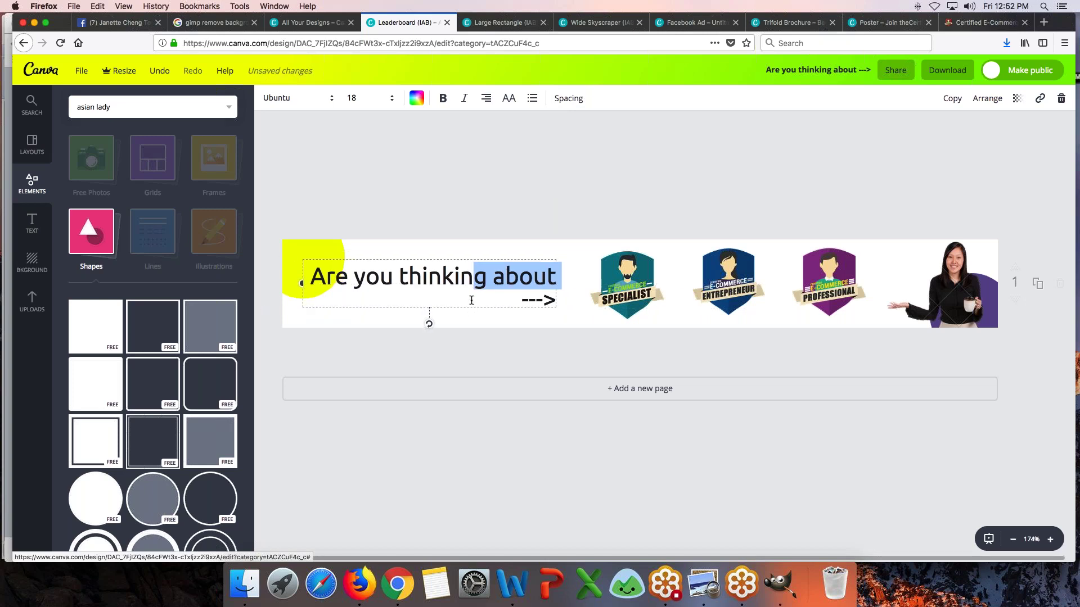
pyautogui.click(521, 175)
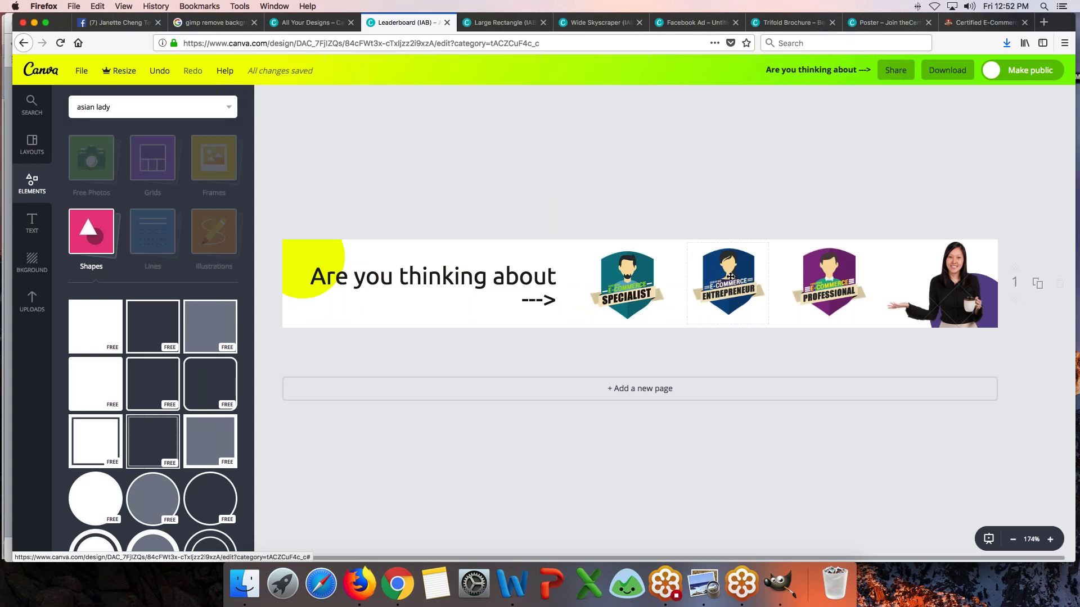
# - Launch GIMP, move its window aside, and return to the 'gimp remove background' results
pyautogui.click(780, 580)
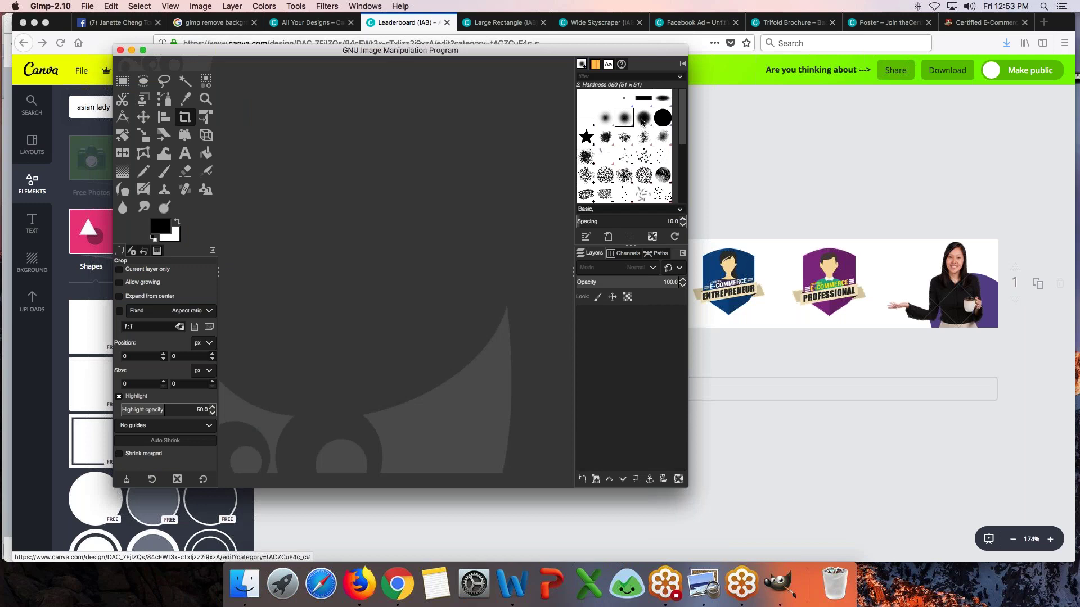
pyautogui.moveTo(306, 52); pyautogui.dragTo(519, 118)
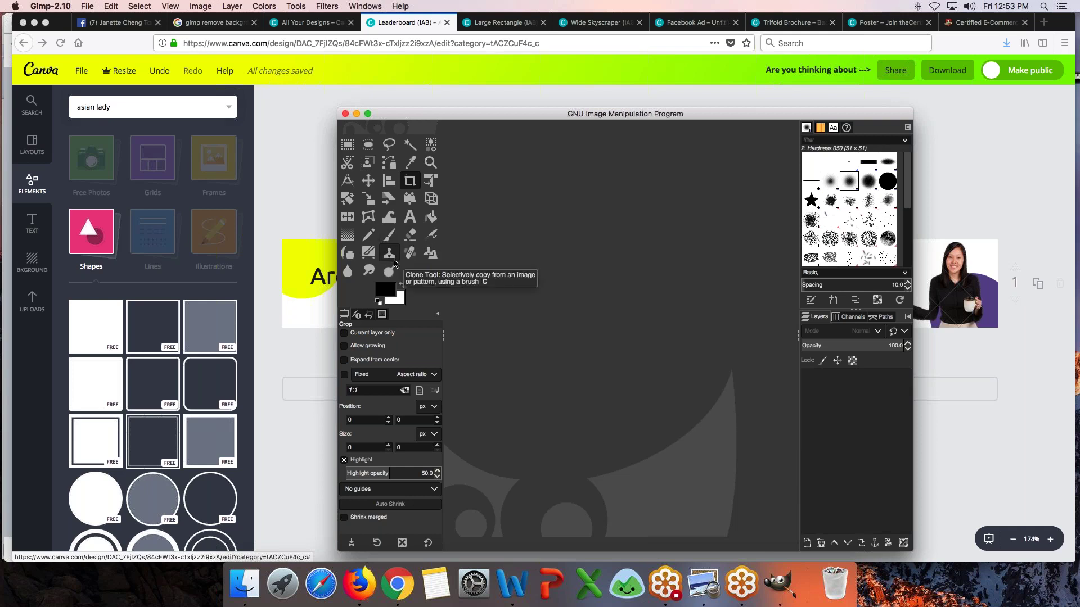
pyautogui.click(219, 27)
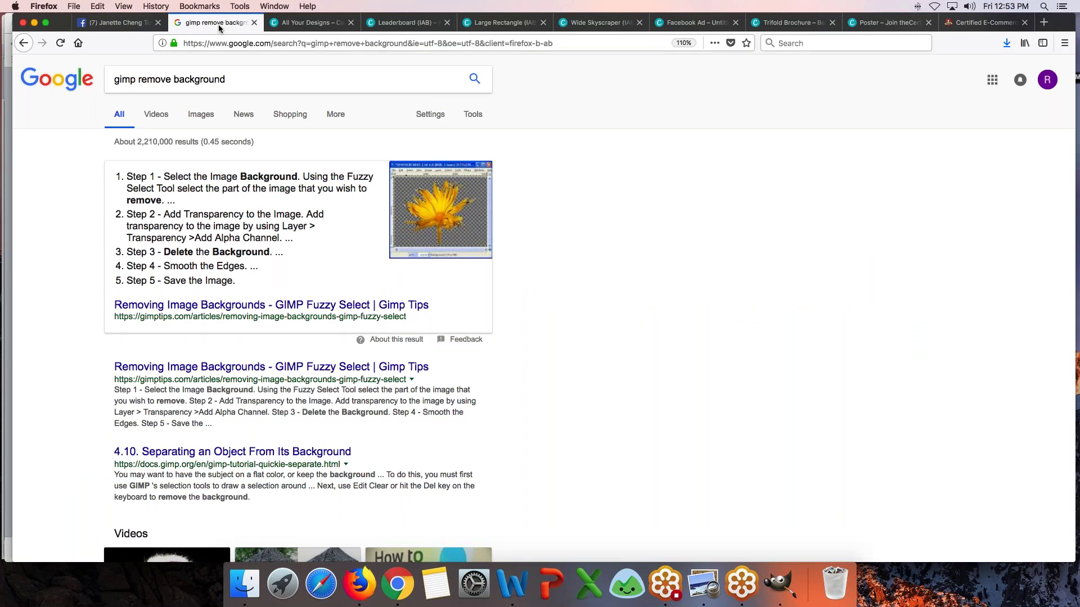
# - Open the gimptips.com Fuzzy Select background-removal tutorial, then switch over to GIMP
pyautogui.click(328, 307)
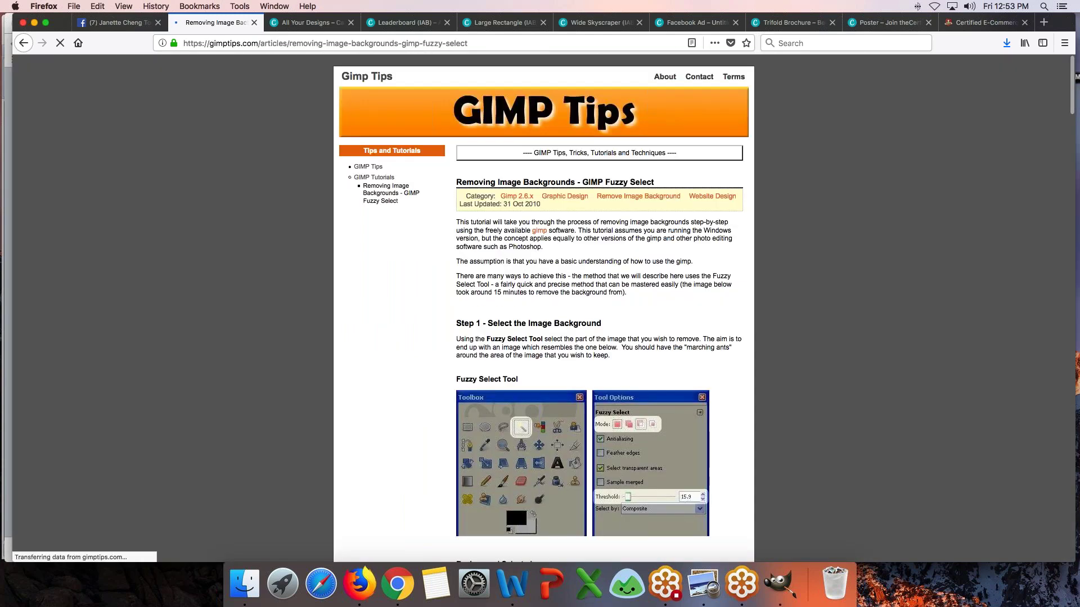
pyautogui.scroll(-4, 341, 302)
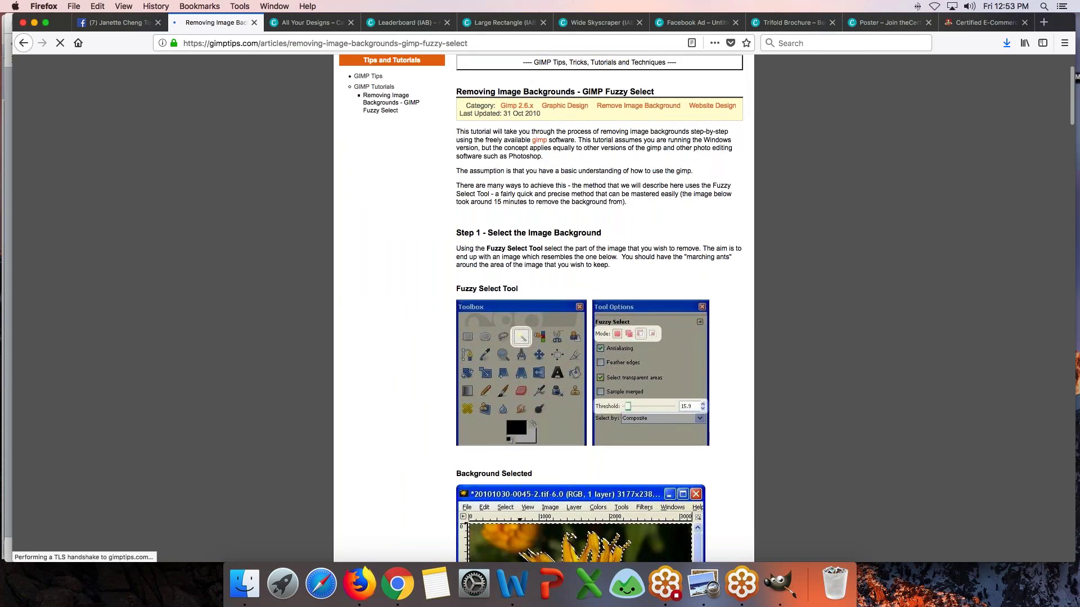
pyautogui.scroll(-1, 520, 319)
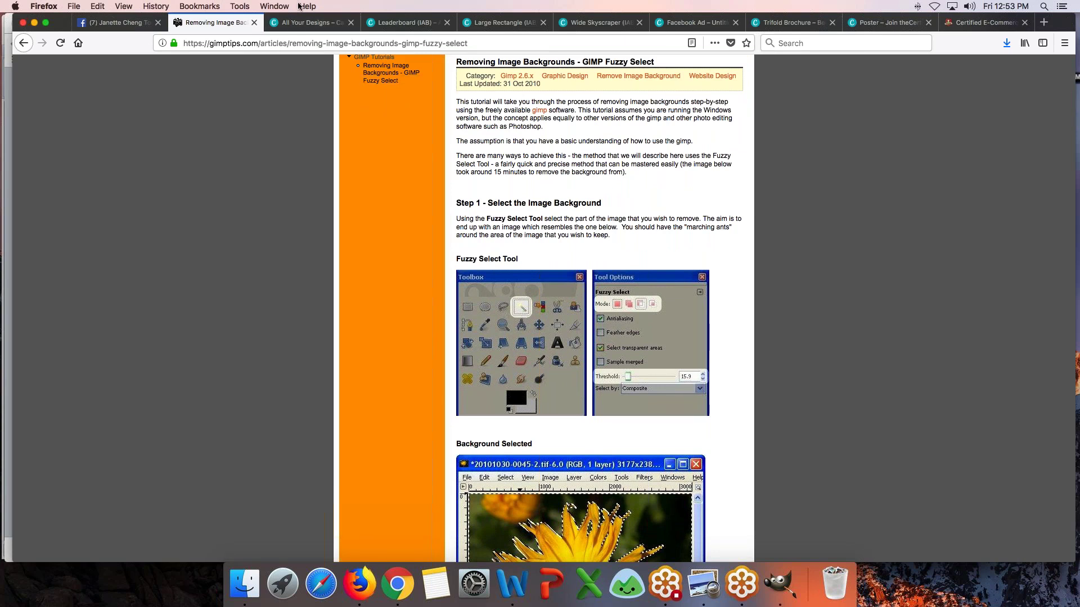
pyautogui.click(312, 24)
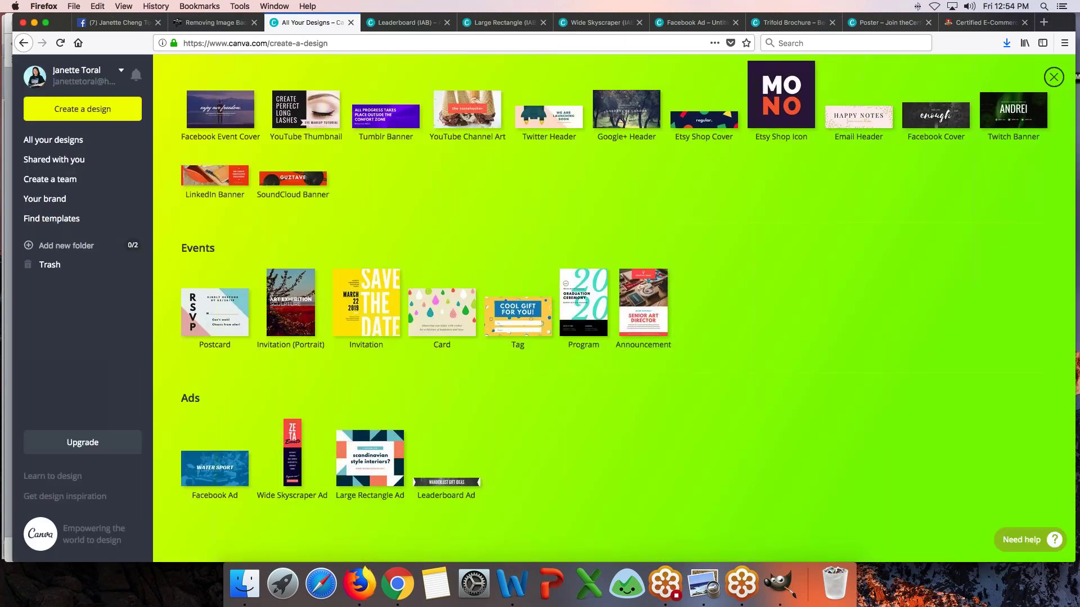
pyautogui.click(217, 22)
pyautogui.press('super+Tab')
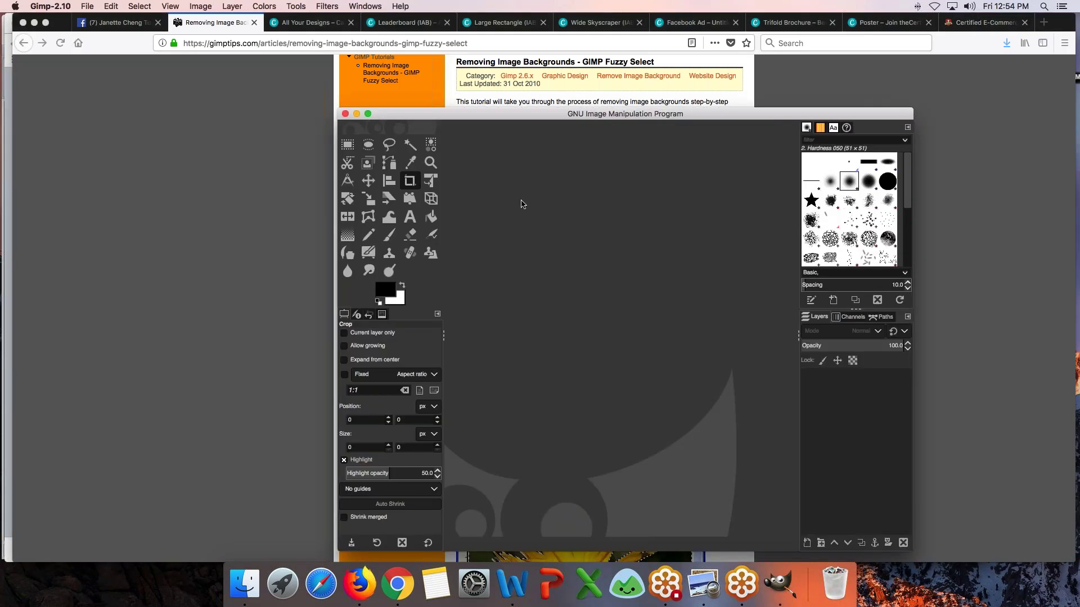
# - Make the tutorial tab first, narrow the Firefox window and place GIMP to its right
pyautogui.moveTo(492, 117); pyautogui.dragTo(795, 123)
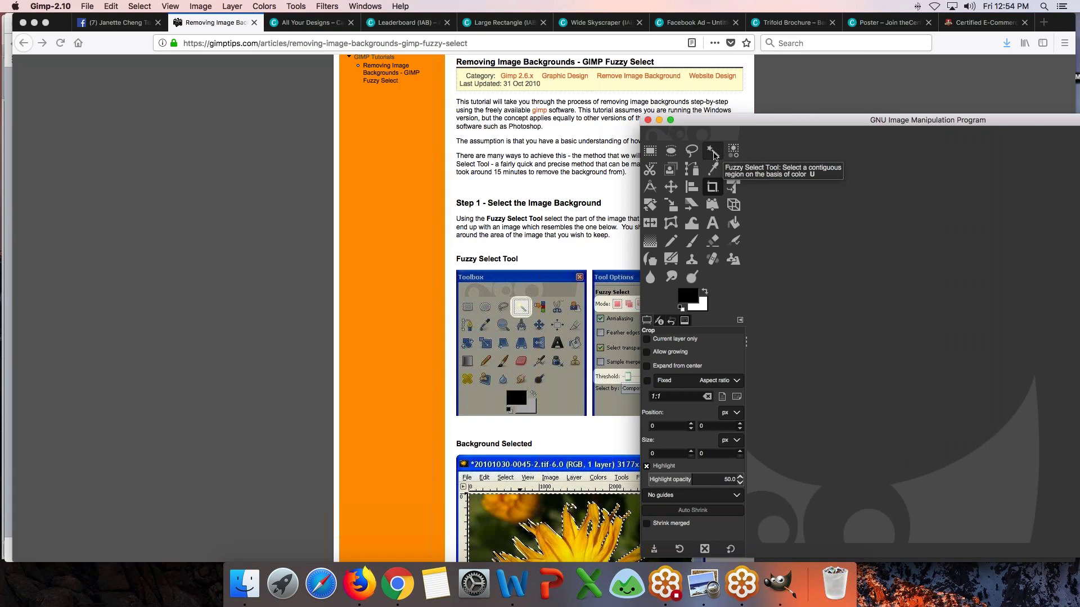
pyautogui.moveTo(768, 121); pyautogui.dragTo(843, 124)
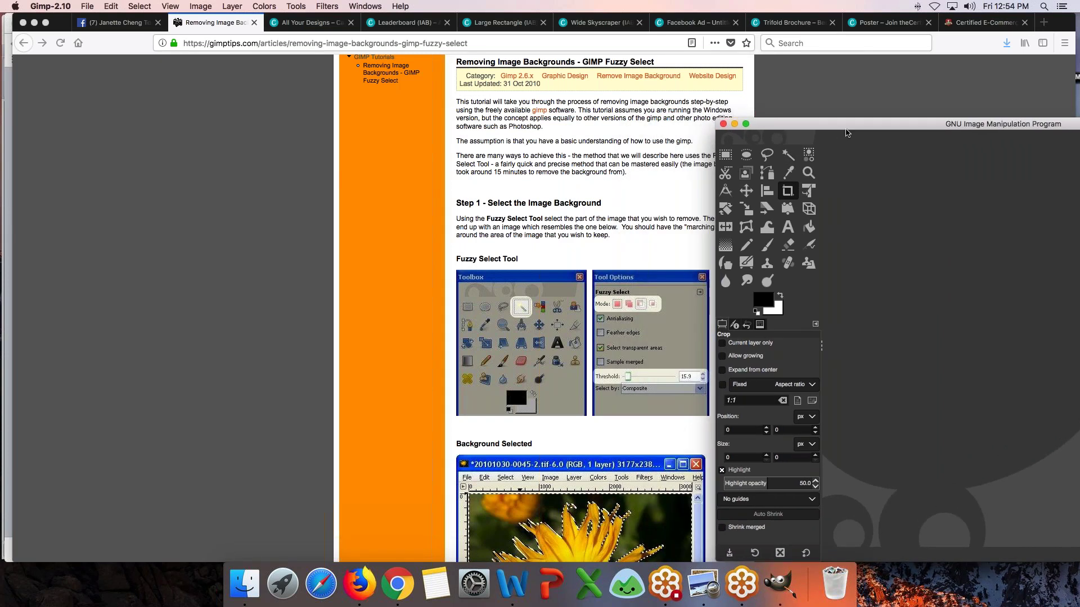
pyautogui.moveTo(217, 26); pyautogui.dragTo(134, 26)
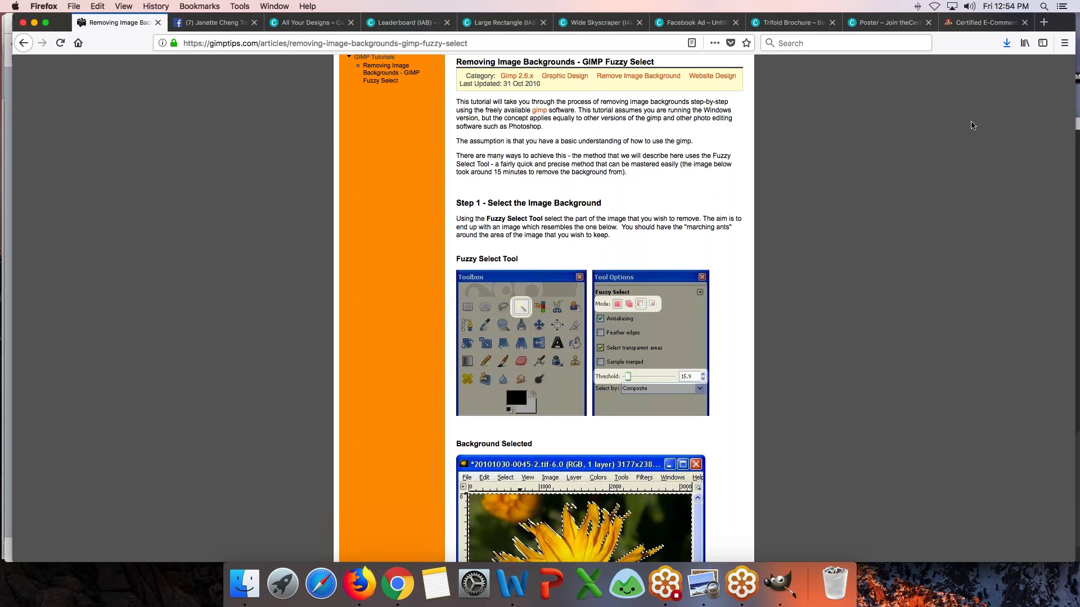
pyautogui.moveTo(1075, 121); pyautogui.dragTo(678, 113)
pyautogui.moveTo(873, 123); pyautogui.dragTo(677, 78)
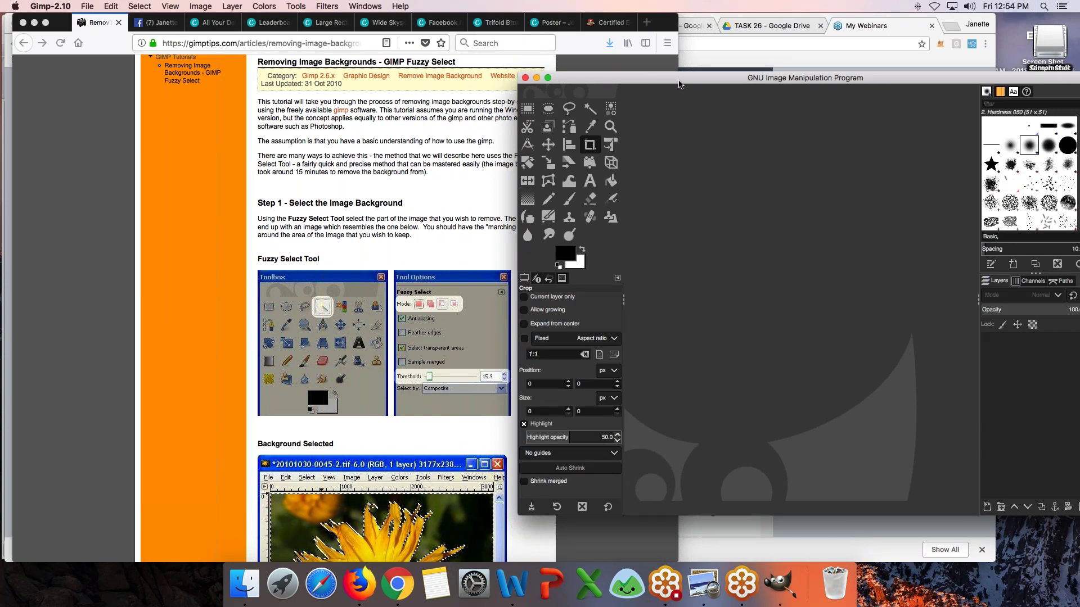
pyautogui.click(677, 65)
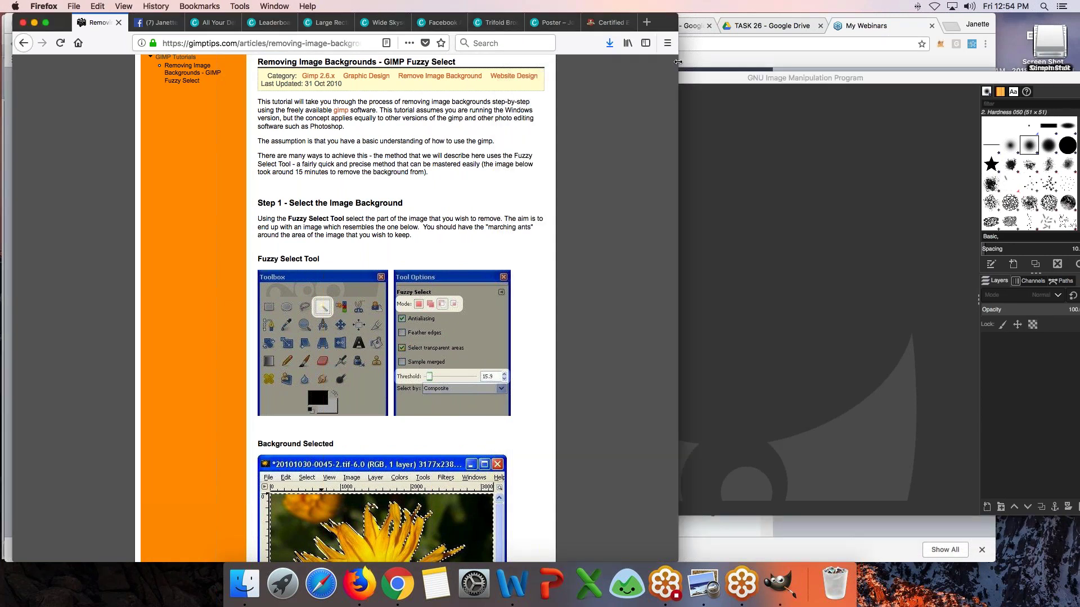
pyautogui.moveTo(678, 62); pyautogui.dragTo(524, 79)
pyautogui.moveTo(721, 84); pyautogui.dragTo(683, 81)
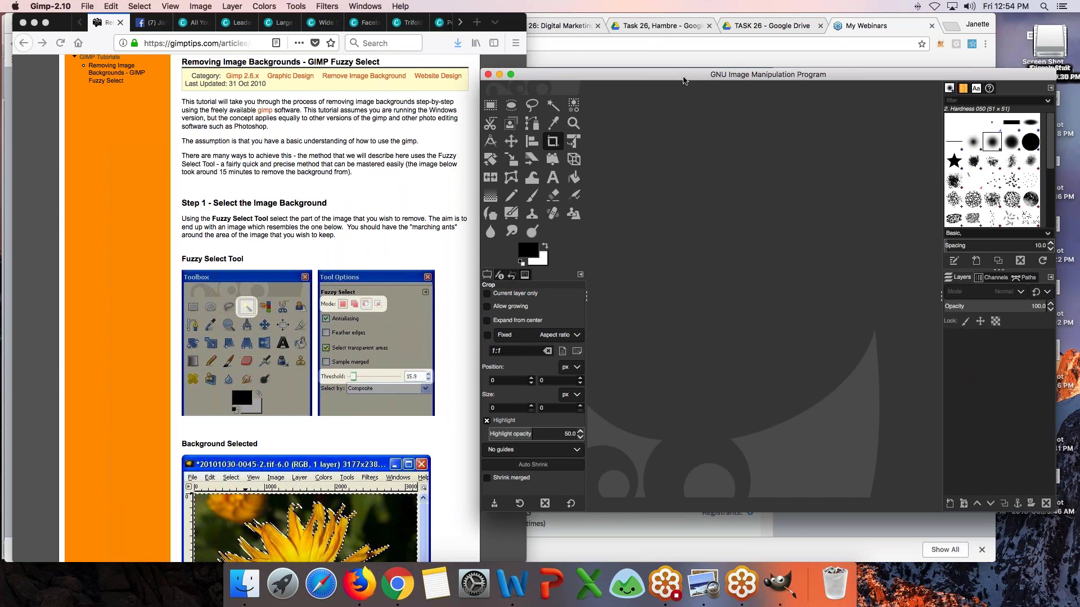
# - Start opening an image in GIMP and browse the Pictures folder
pyautogui.click(243, 588)
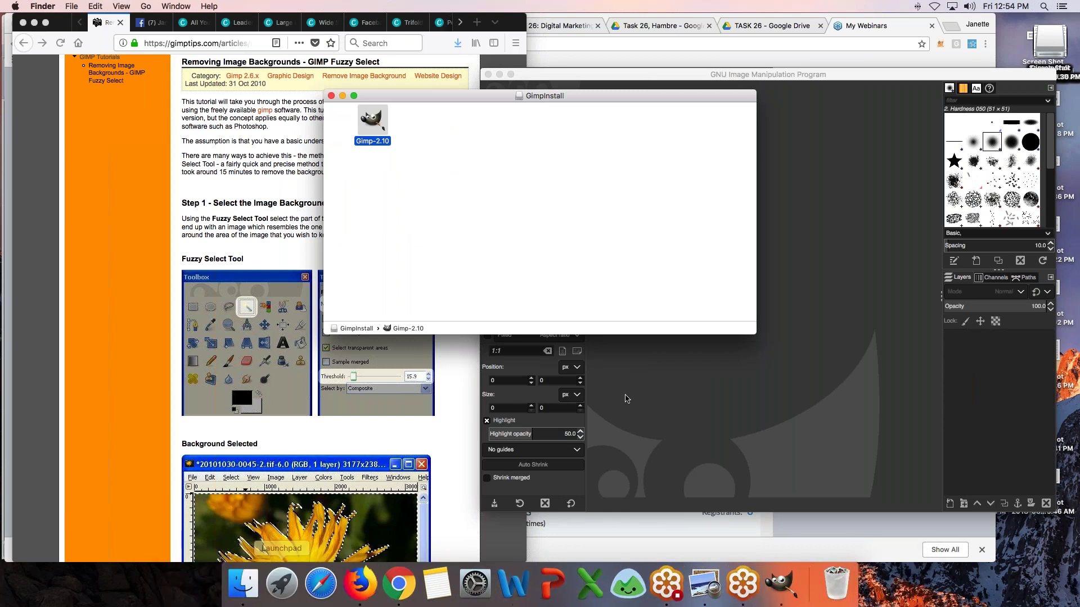
pyautogui.click(87, 6)
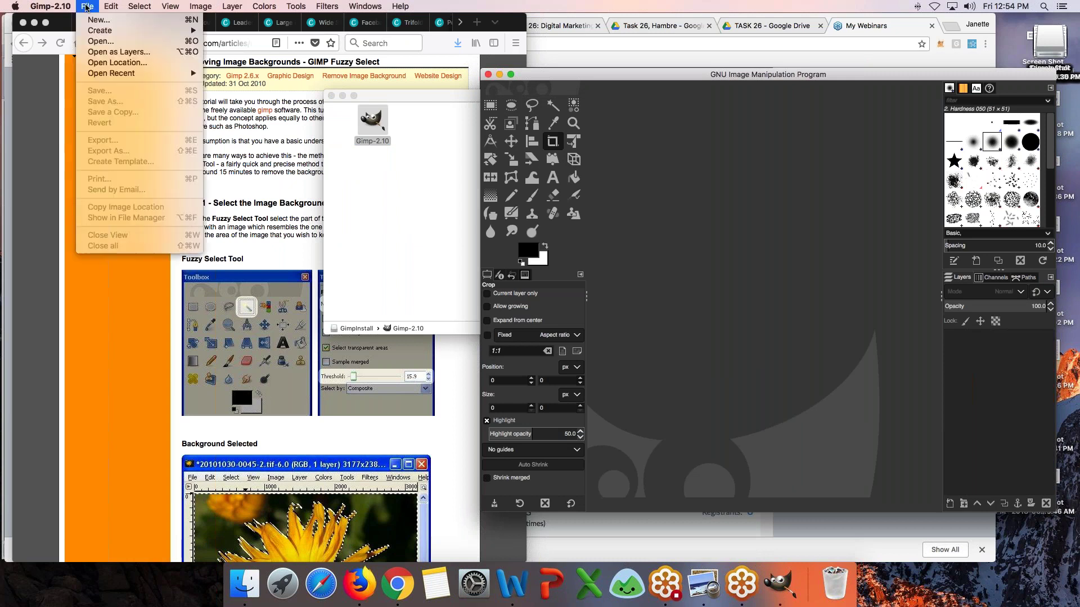
pyautogui.click(99, 43)
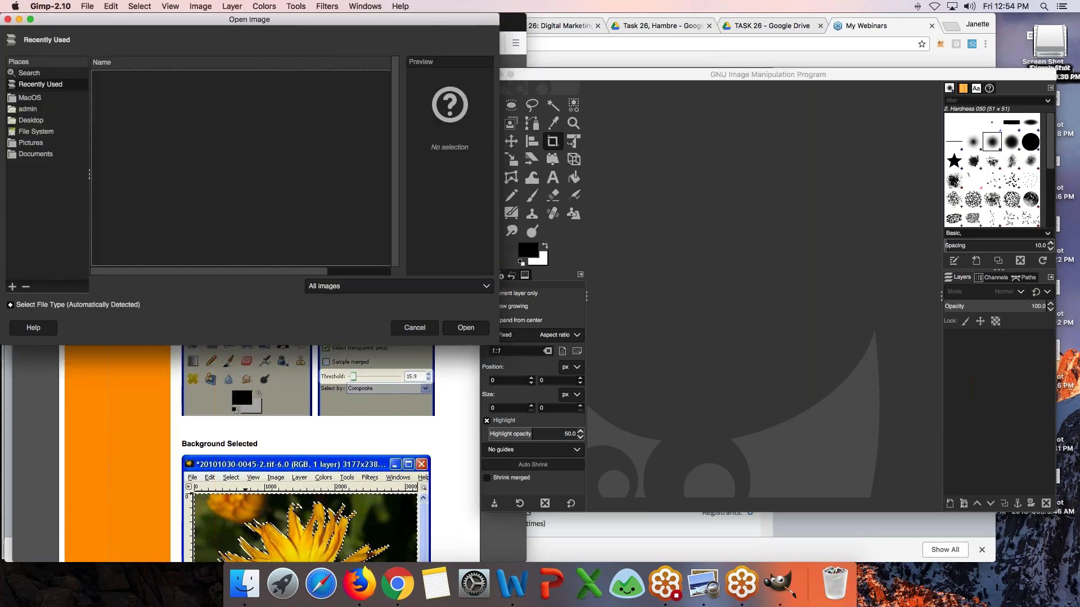
pyautogui.click(29, 144)
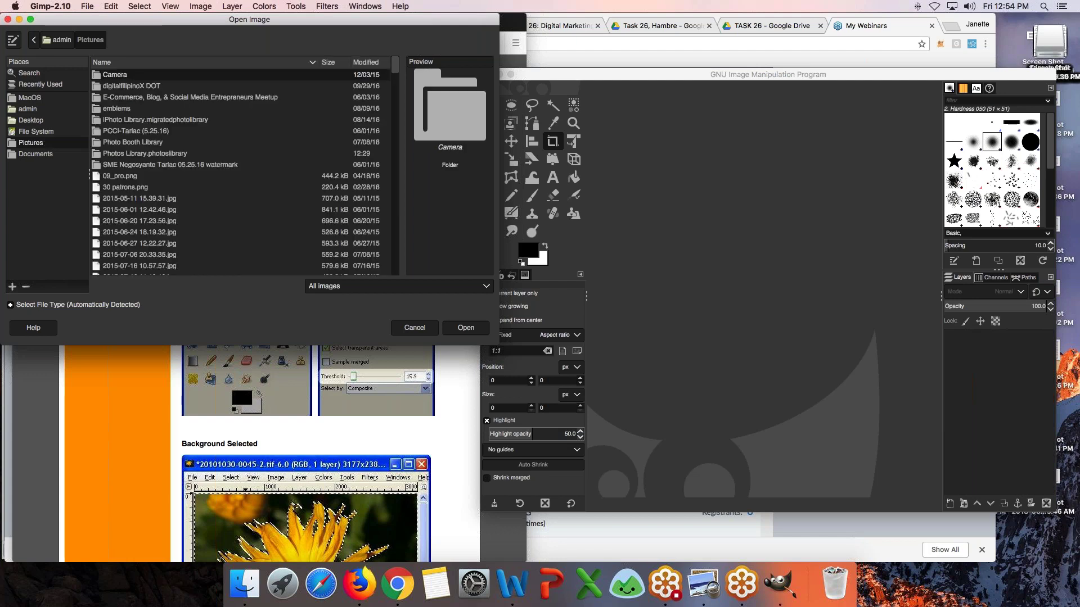
pyautogui.scroll(-5, 194, 170)
pyautogui.scroll(5, 194, 169)
pyautogui.click(137, 134)
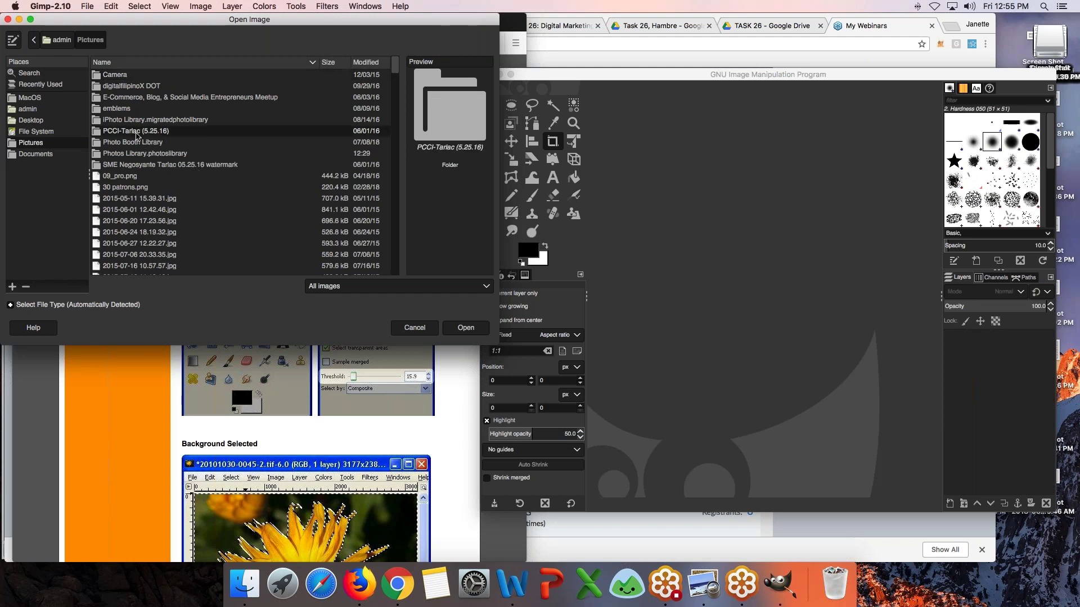
pyautogui.scroll(-3, 156, 167)
pyautogui.scroll(-10, 157, 168)
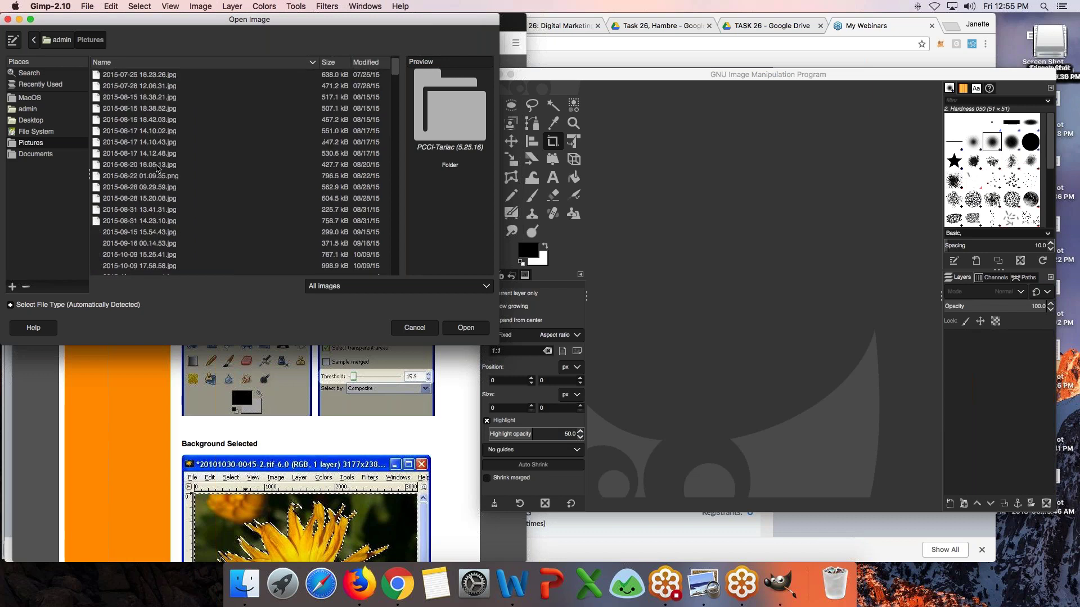
pyautogui.click(157, 167)
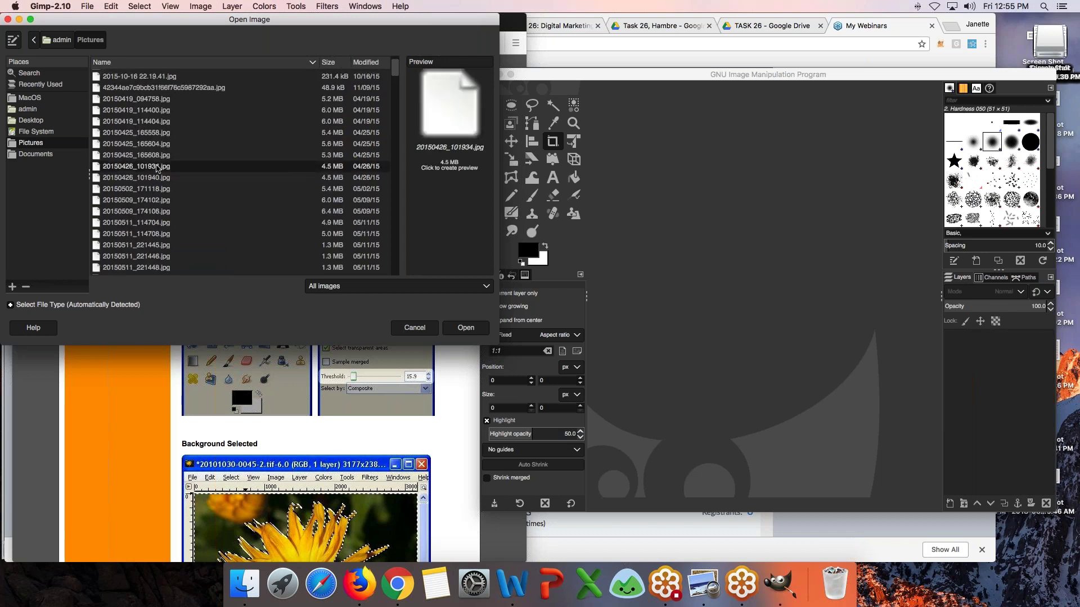
# - Preview several images in the list, then select and open digitalfilipino.png
pyautogui.scroll(-10, 196, 214)
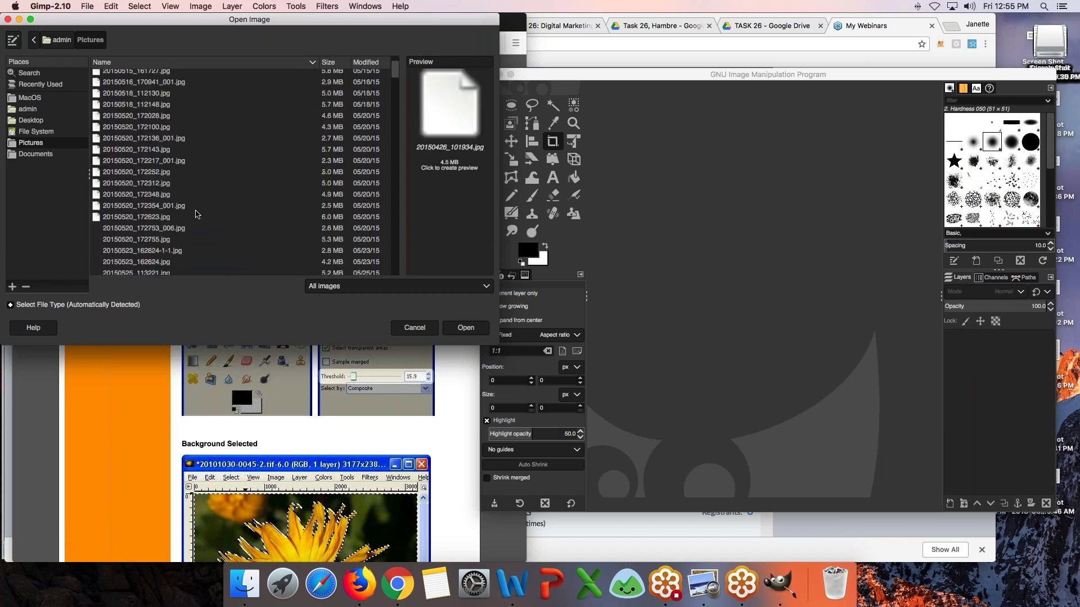
pyautogui.scroll(-10, 196, 214)
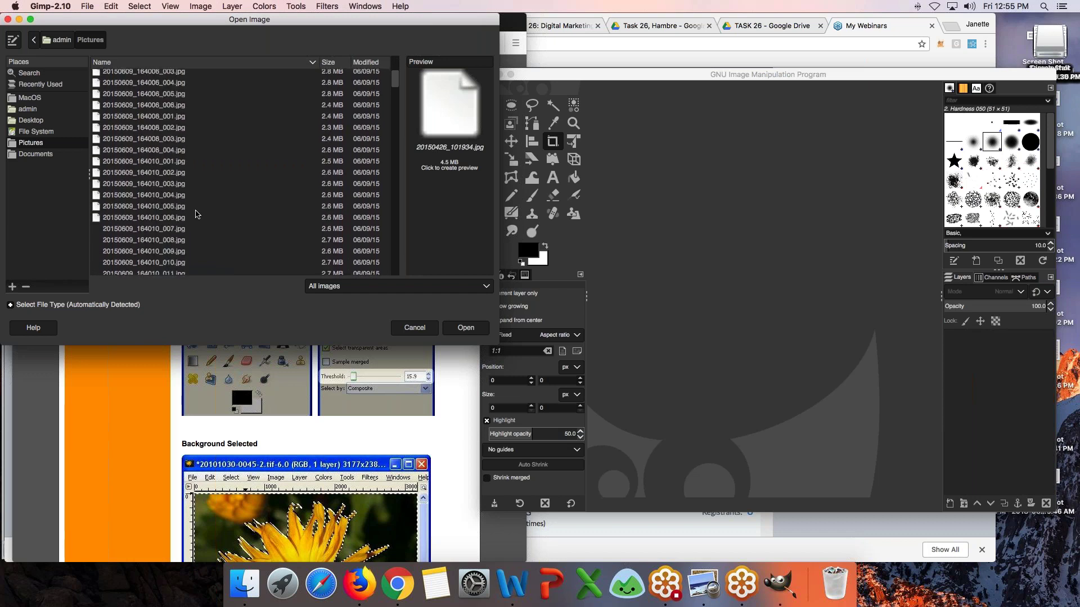
pyautogui.scroll(-10, 196, 214)
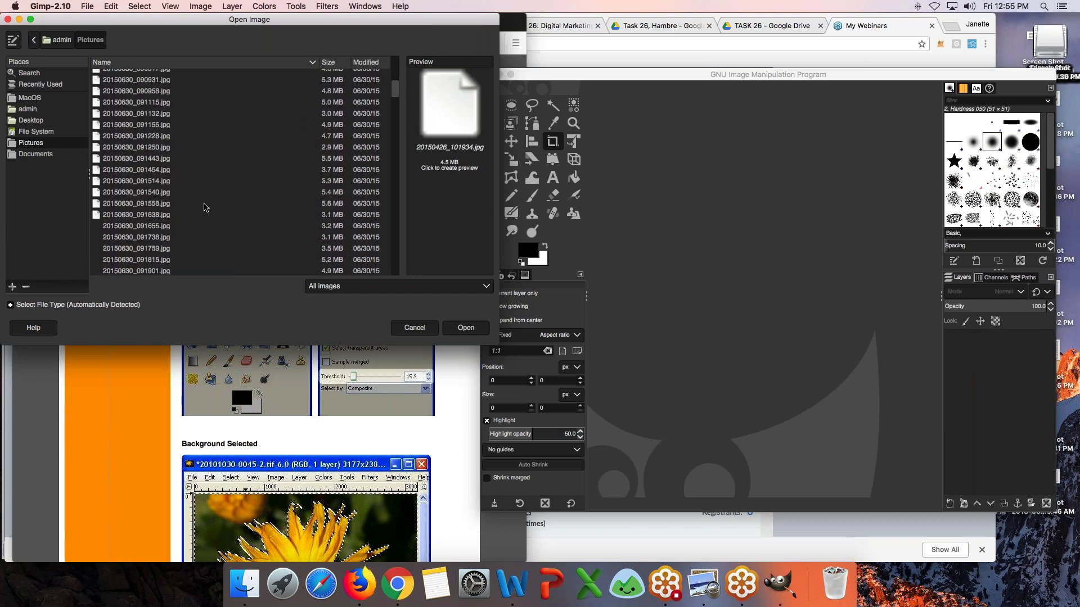
pyautogui.moveTo(398, 98); pyautogui.dragTo(406, 251)
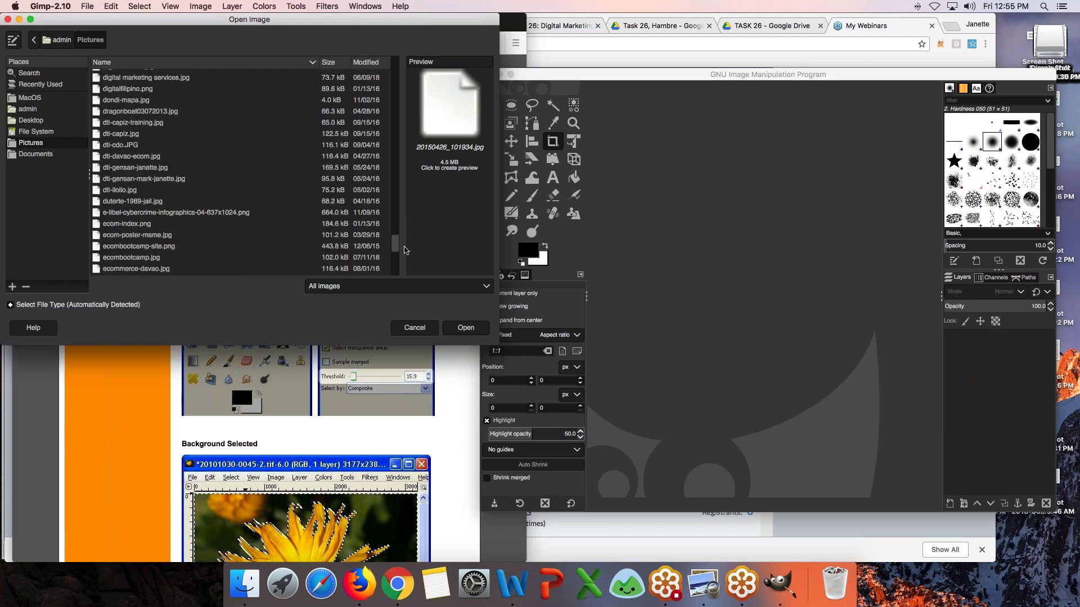
pyautogui.click(128, 125)
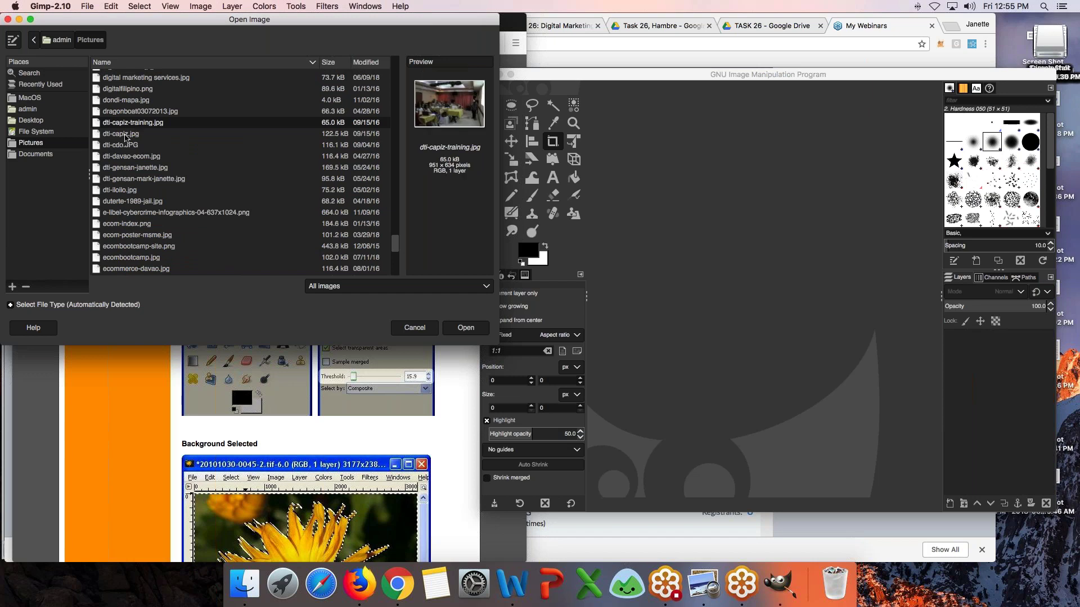
pyautogui.click(125, 147)
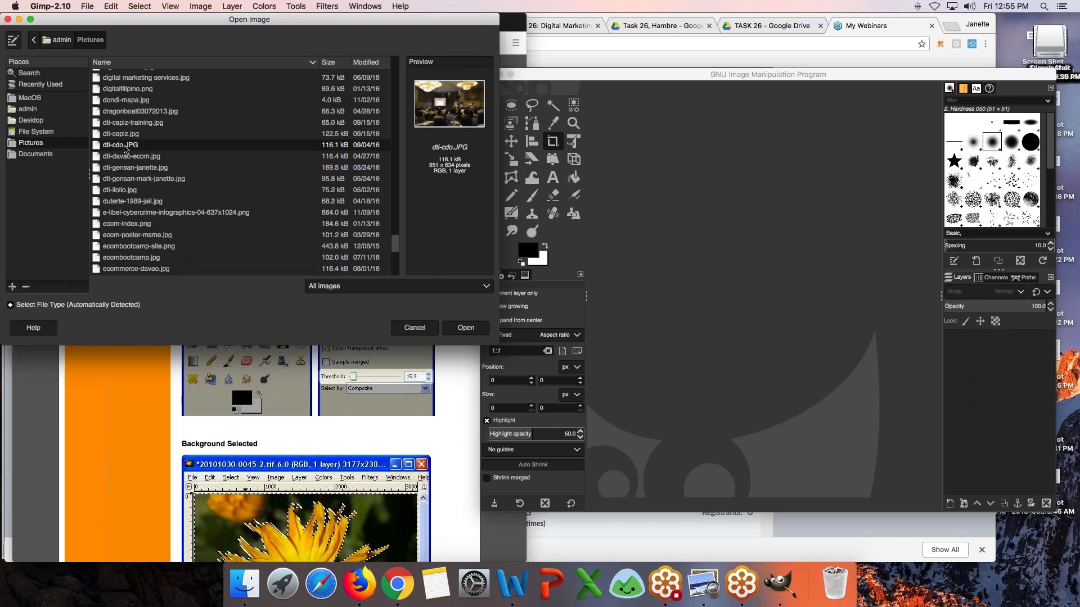
pyautogui.click(132, 156)
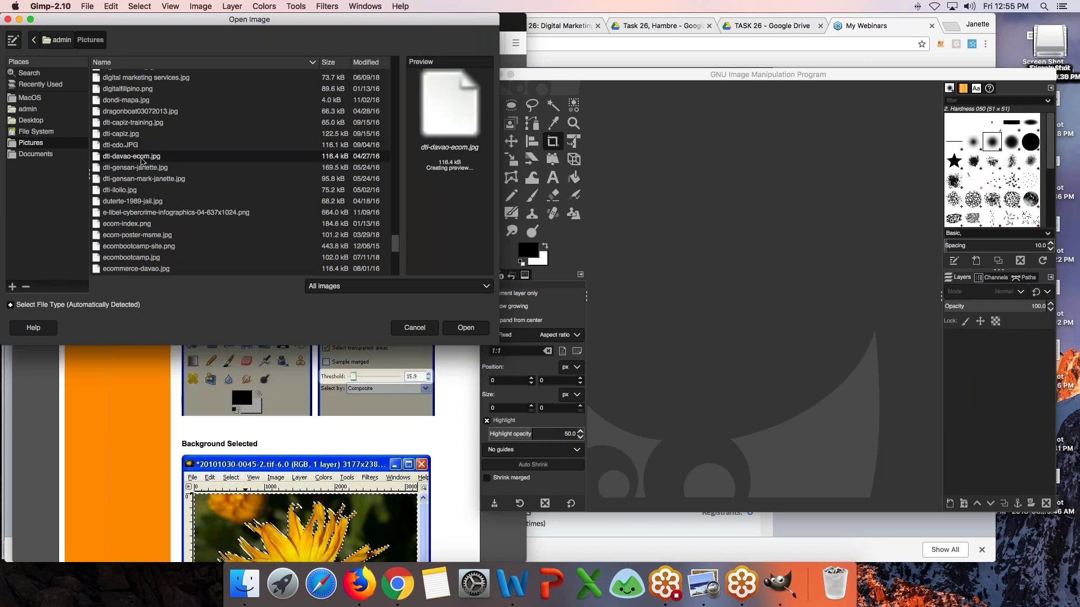
pyautogui.click(128, 191)
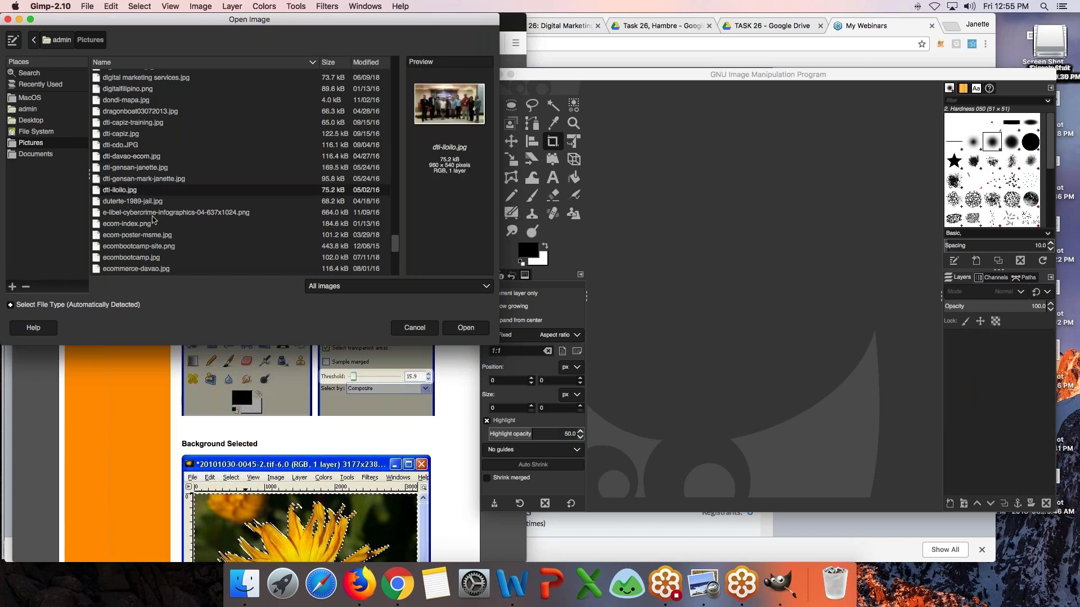
pyautogui.click(152, 216)
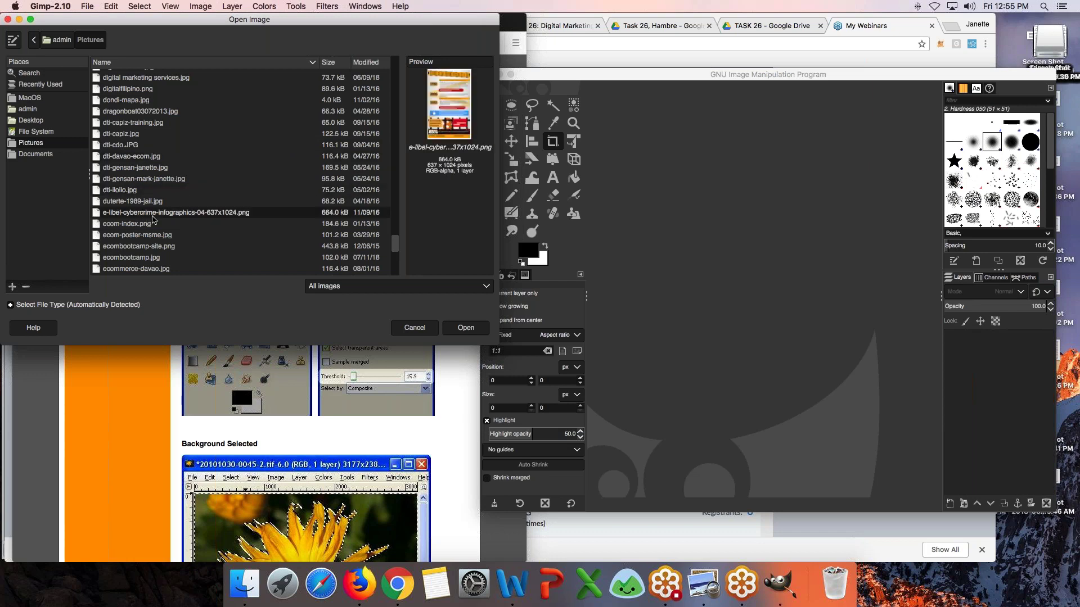
pyautogui.click(136, 226)
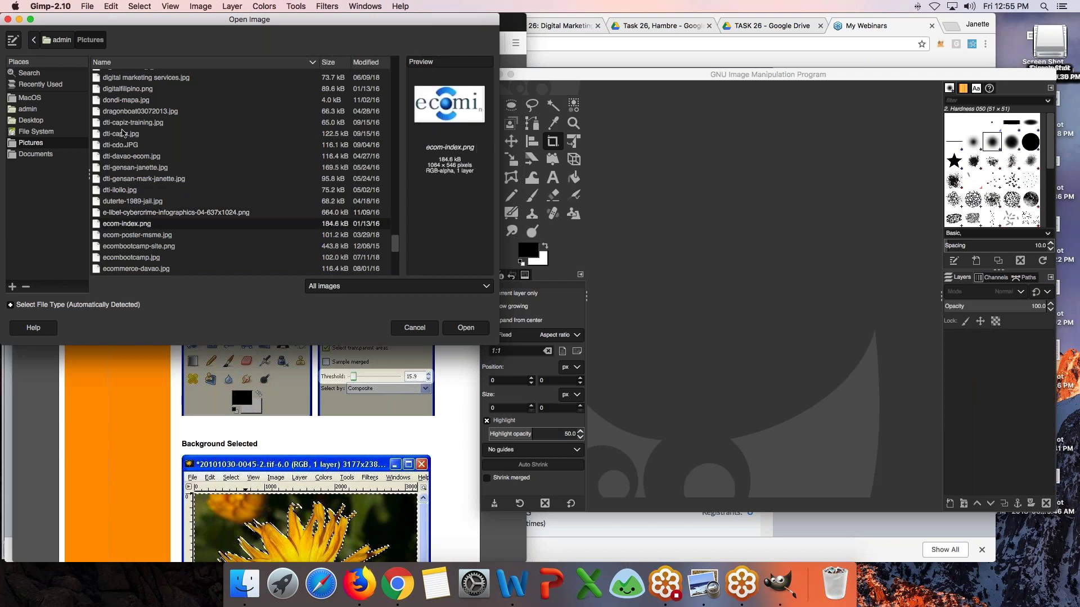
pyautogui.click(134, 91)
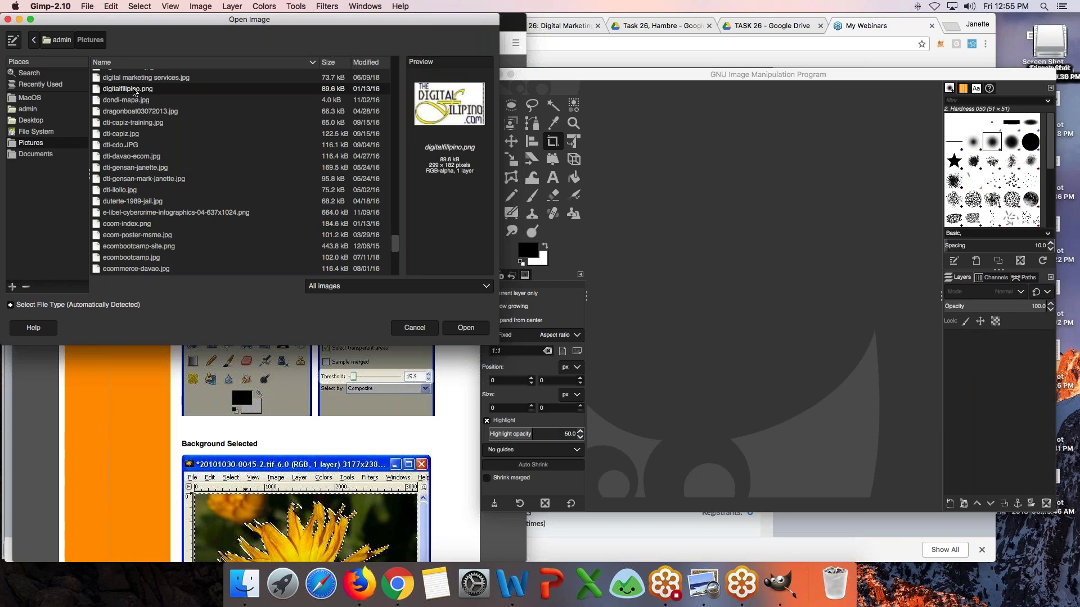
pyautogui.click(467, 332)
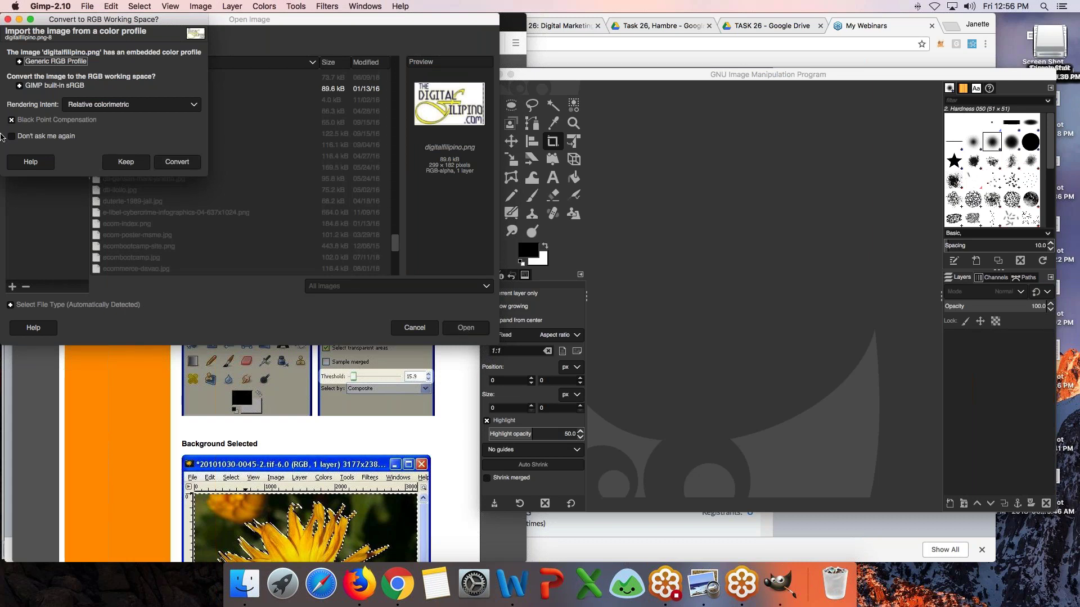
# - Convert the logo to sRGB and crop it to a 75×85 patch of its top-right corner
pyautogui.click(190, 165)
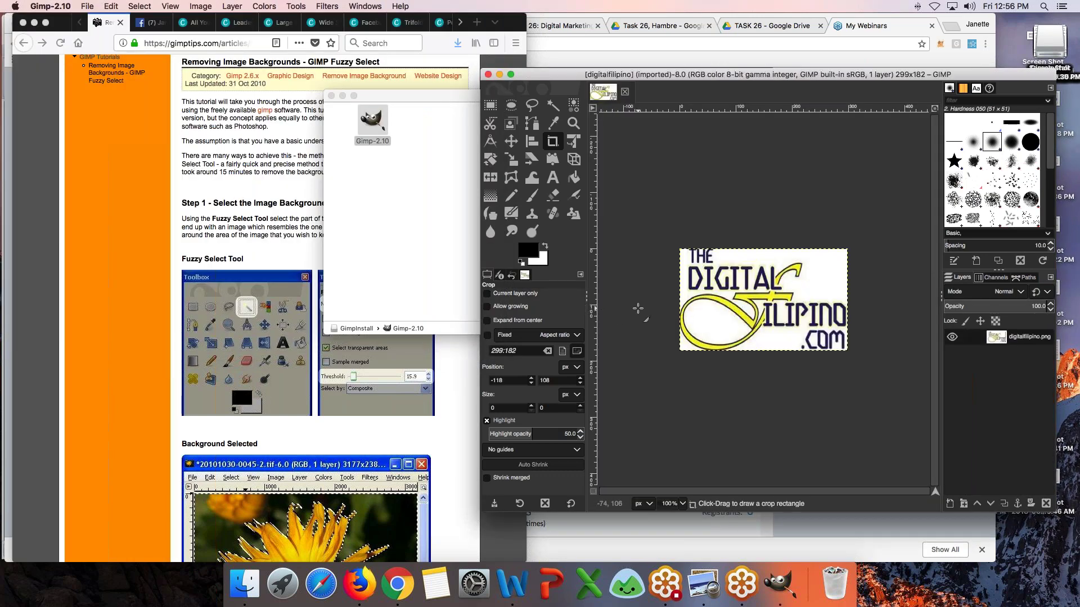
pyautogui.click(331, 95)
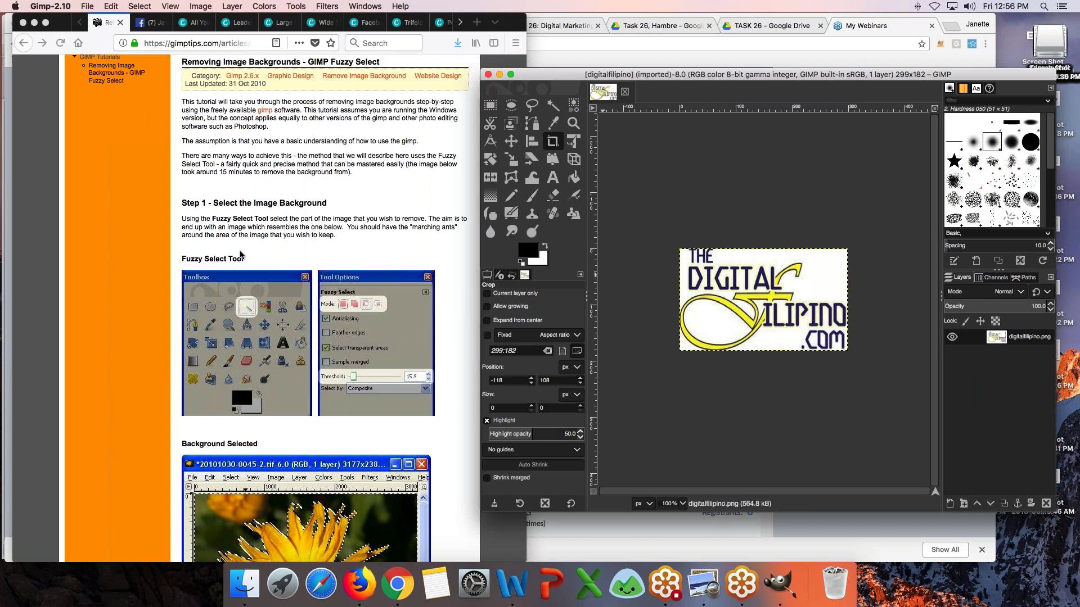
pyautogui.scroll(-2, 237, 242)
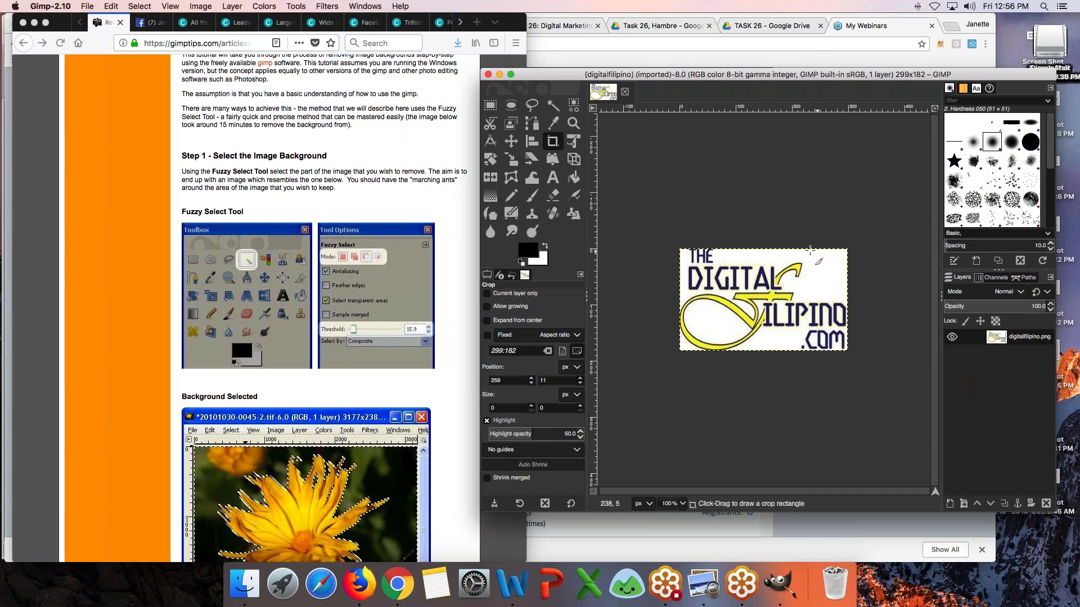
pyautogui.moveTo(805, 249); pyautogui.dragTo(857, 296)
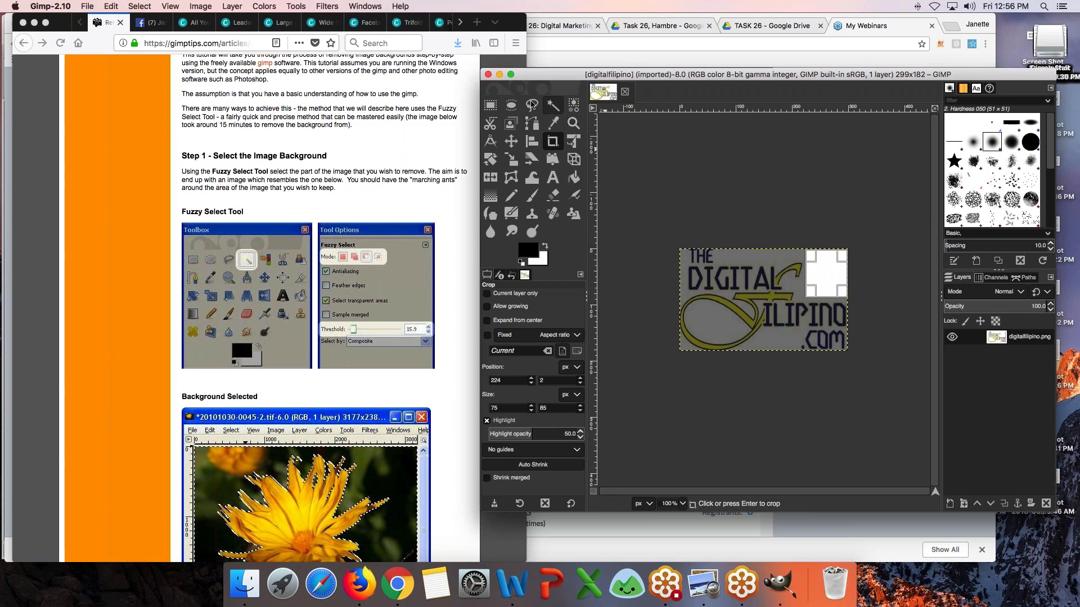
pyautogui.click(554, 108)
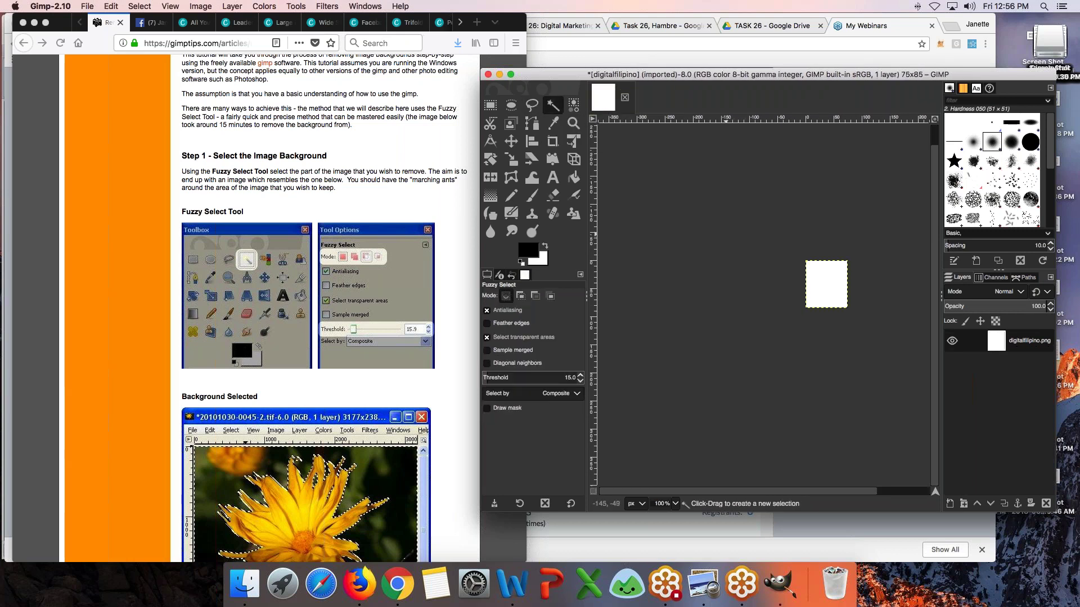
pyautogui.click(111, 6)
# - Undo the crop and fuzzy-select the logo's white background, setting the threshold to 15
pyautogui.click(118, 23)
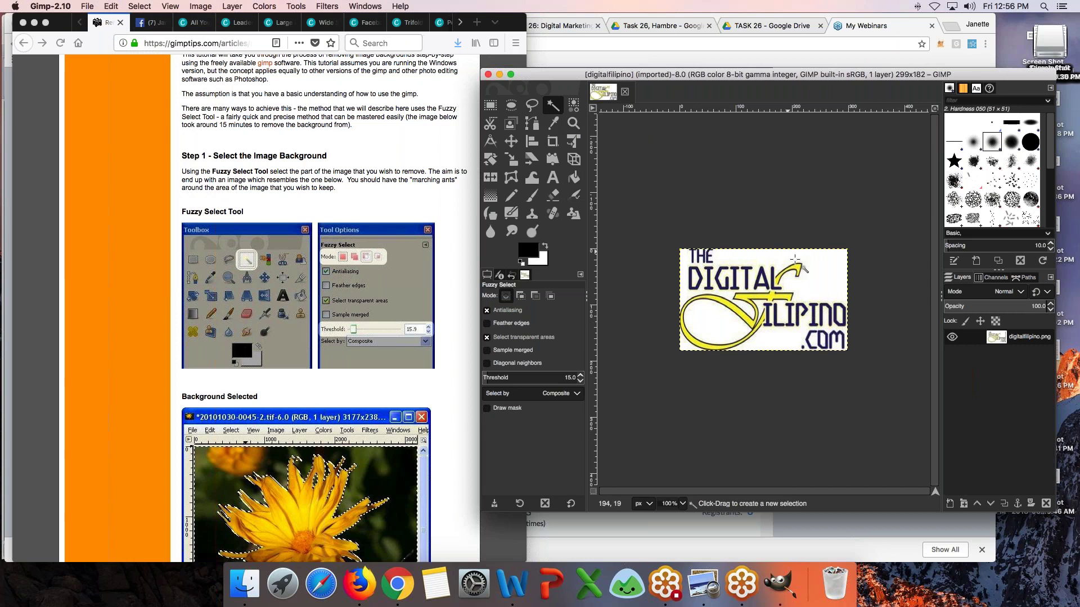
pyautogui.moveTo(821, 260); pyautogui.dragTo(842, 279)
pyautogui.press('Escape')
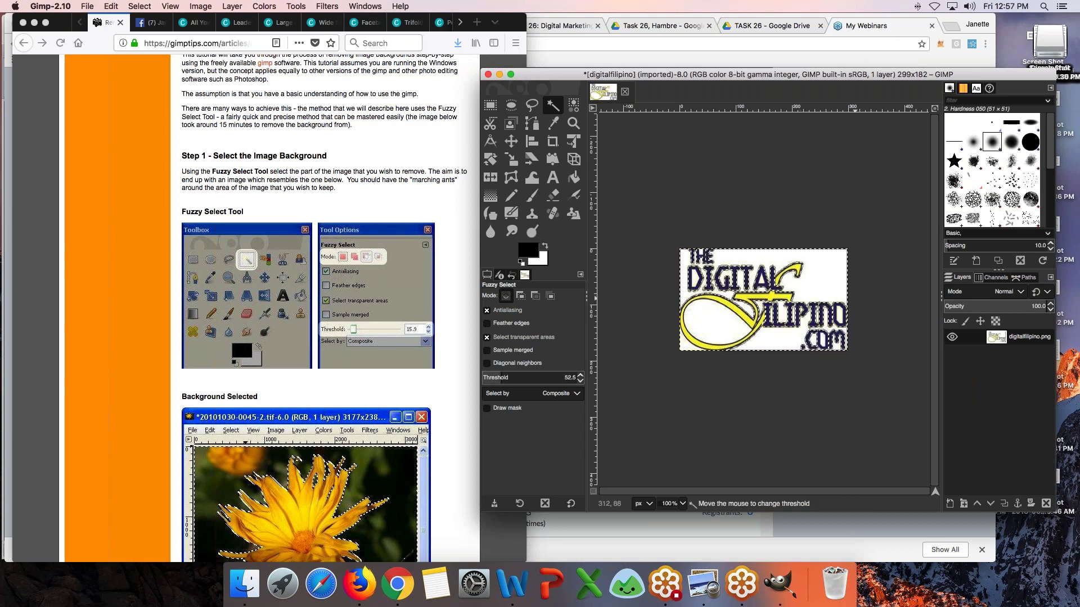
pyautogui.press('super+shift+a')
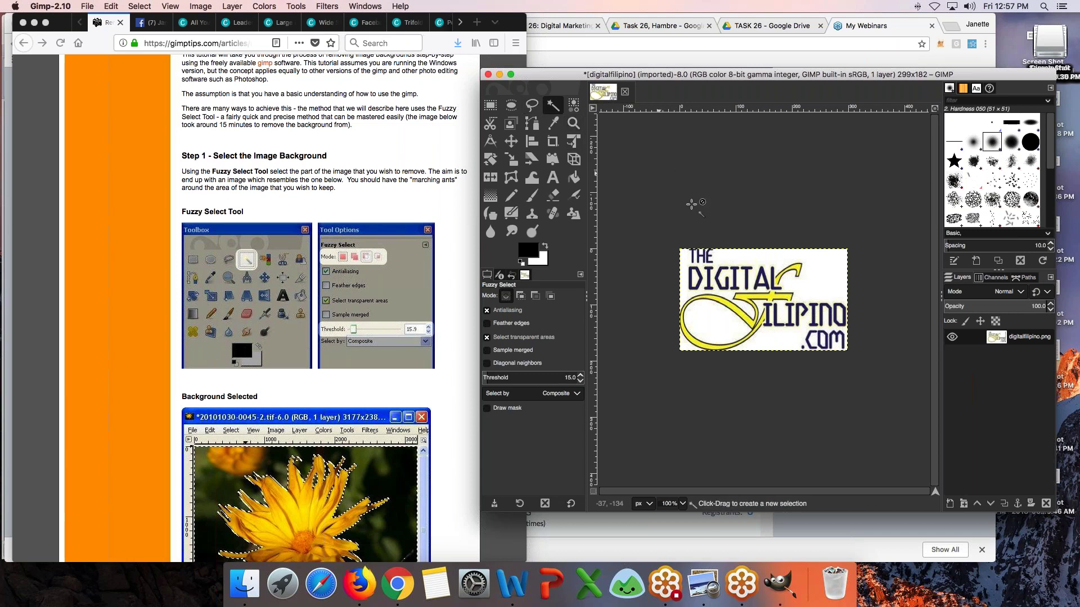
pyautogui.moveTo(681, 249); pyautogui.dragTo(821, 260)
pyautogui.moveTo(855, 292); pyautogui.dragTo(816, 269)
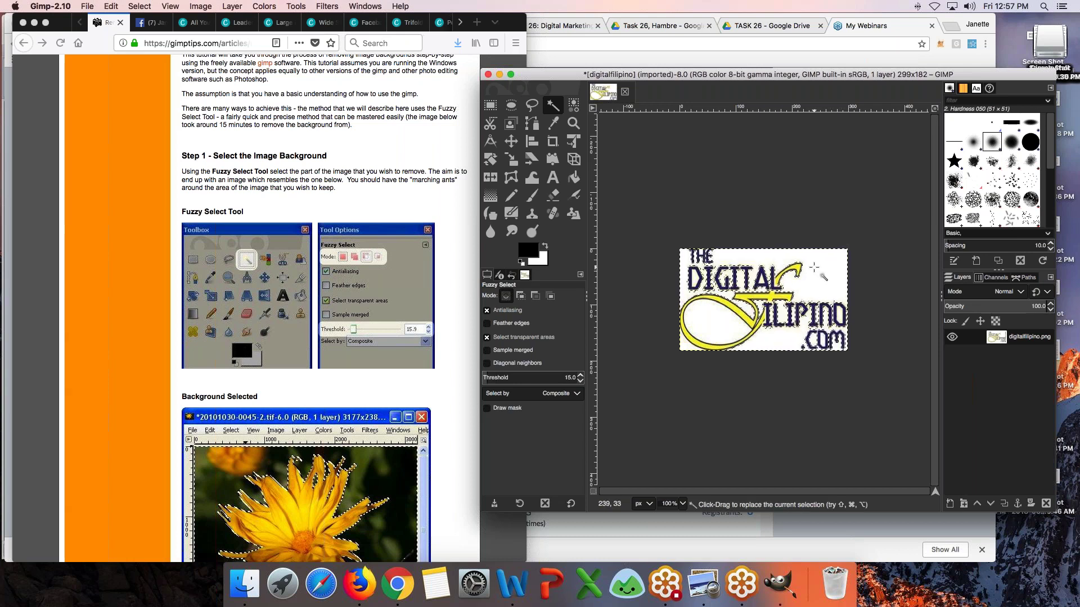
pyautogui.moveTo(700, 73); pyautogui.dragTo(550, 52)
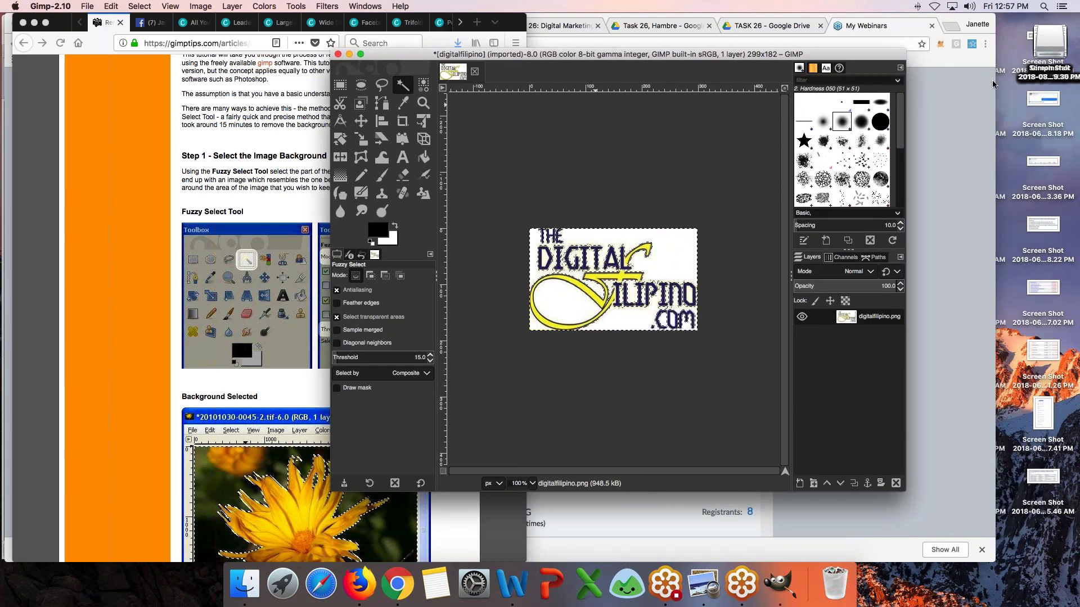
# - Bring Firefox forward, maximise it, and show the Canva Leaderboard design
pyautogui.click(1067, 93)
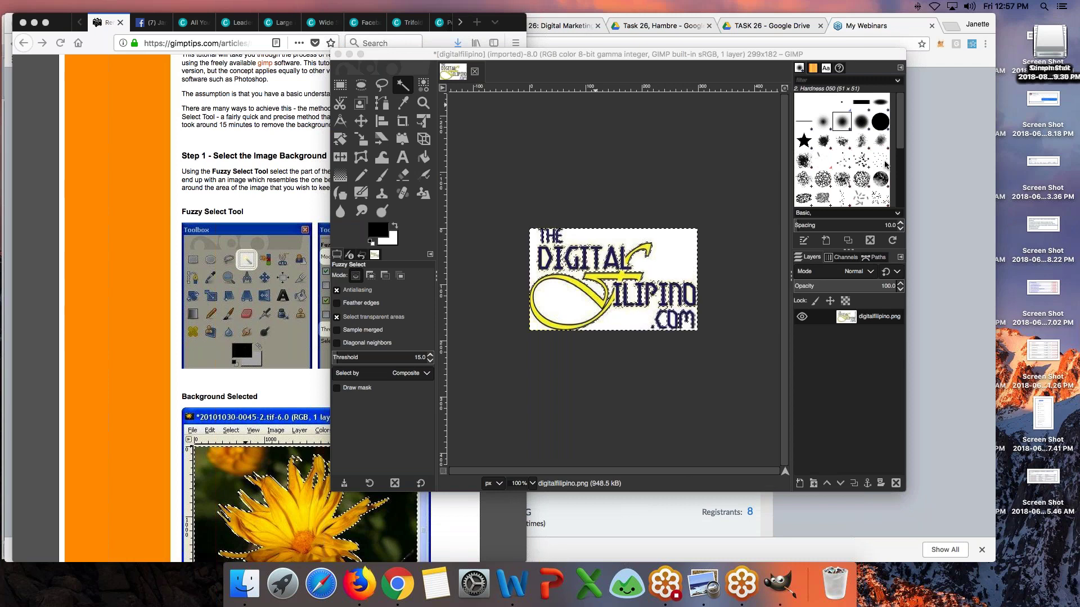
pyautogui.click(758, 66)
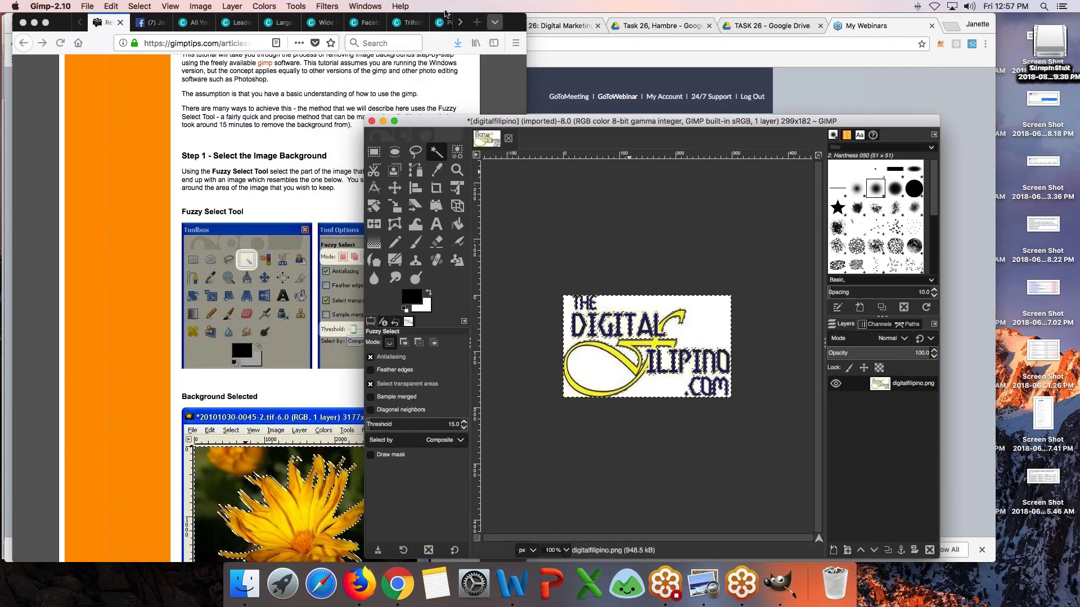
pyautogui.click(528, 71)
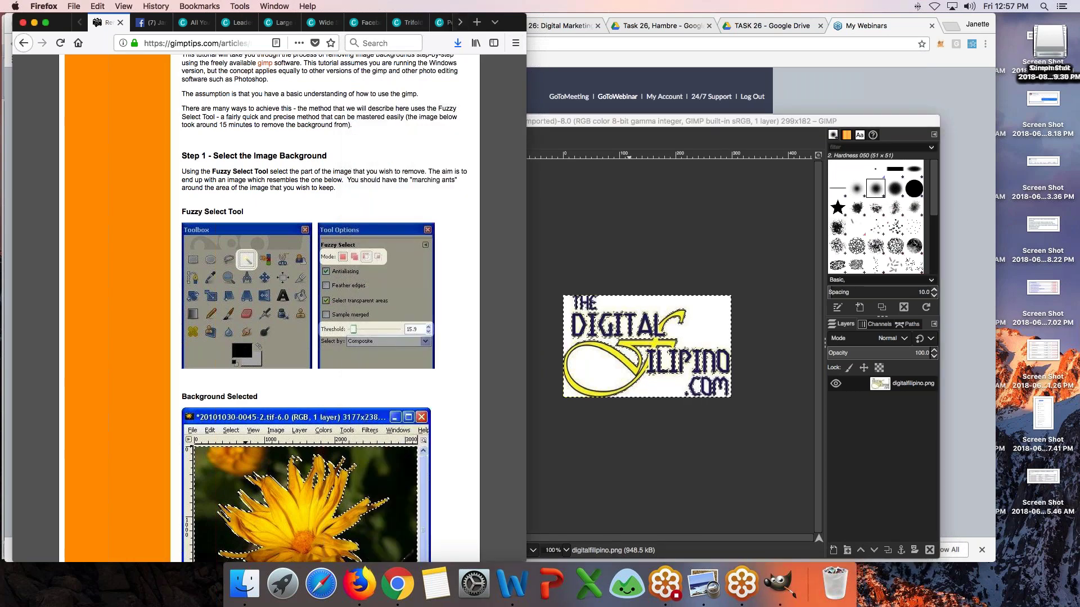
pyautogui.doubleClick(230, 32)
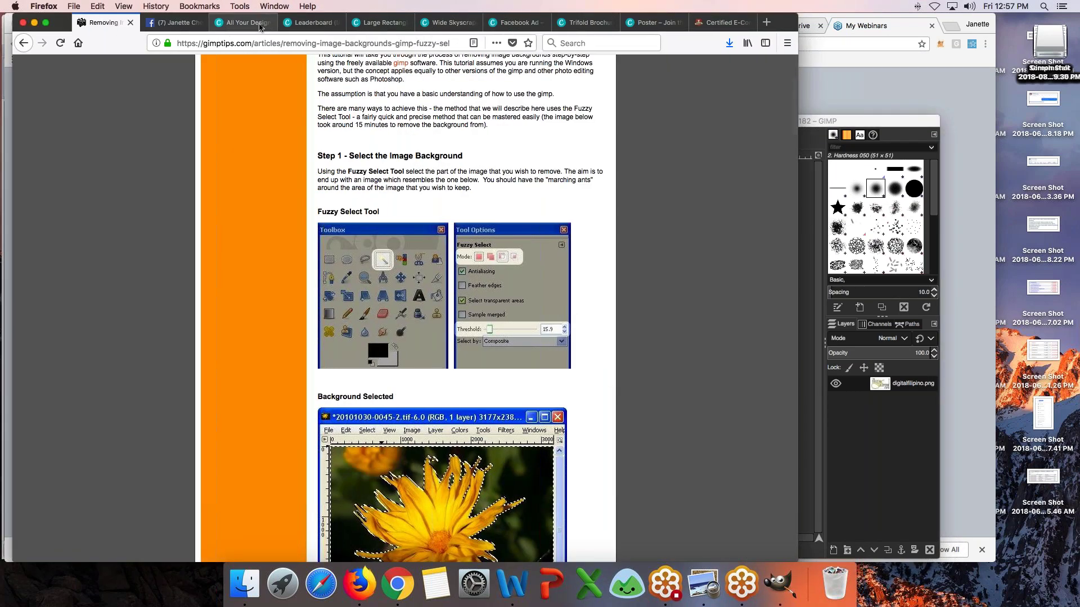
pyautogui.click(245, 23)
pyautogui.click(312, 24)
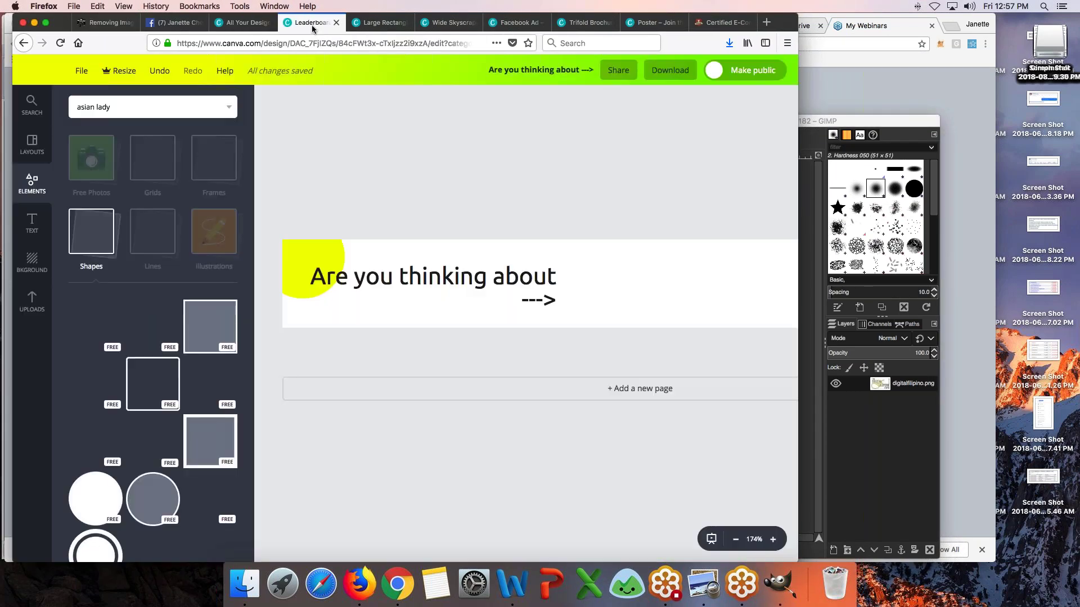
# - Look at the Large Rectangle and Wide Skyscraper designs, ending on the Facebook Ad design
pyautogui.click(392, 25)
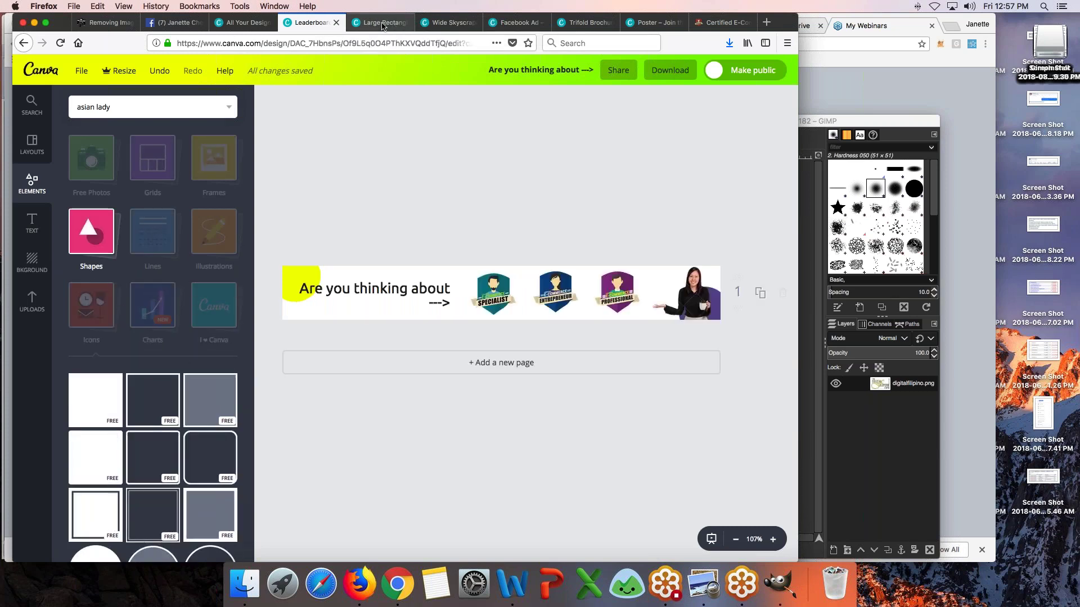
pyautogui.click(448, 23)
pyautogui.click(516, 26)
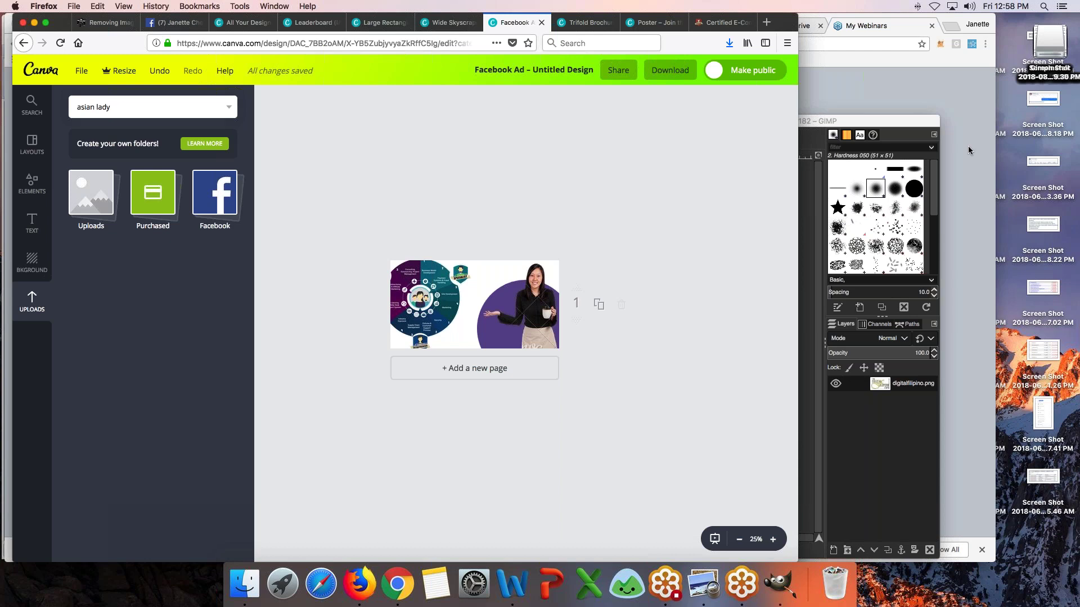
# - Flip through the Wide Skyscraper, Facebook Ad, Large Rectangle, Leaderboard, Trifold Brochure and Poster designs
pyautogui.click(899, 32)
pyautogui.click(434, 21)
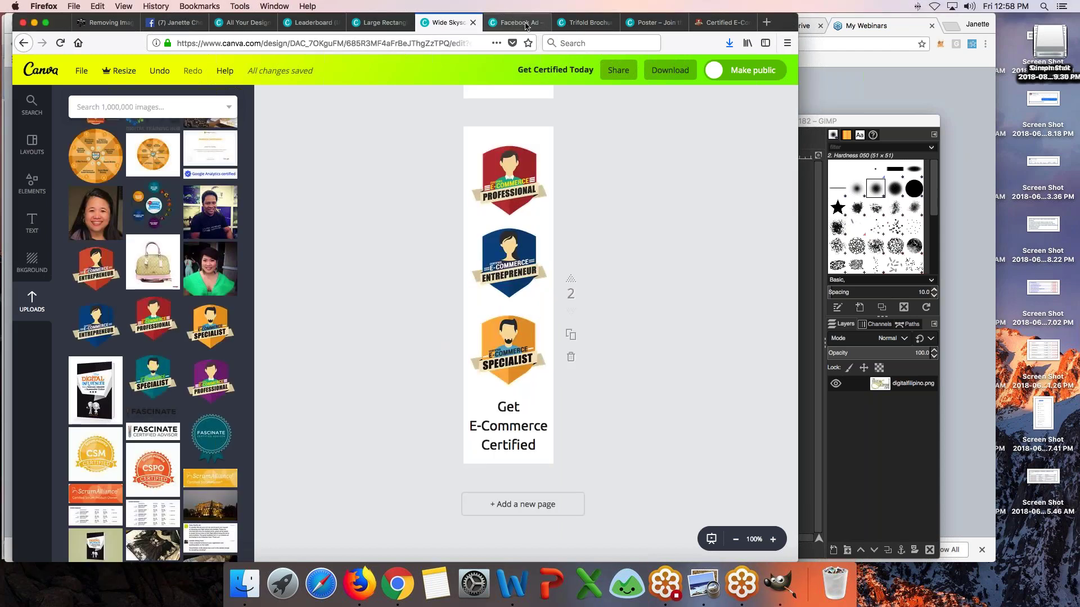
pyautogui.click(525, 24)
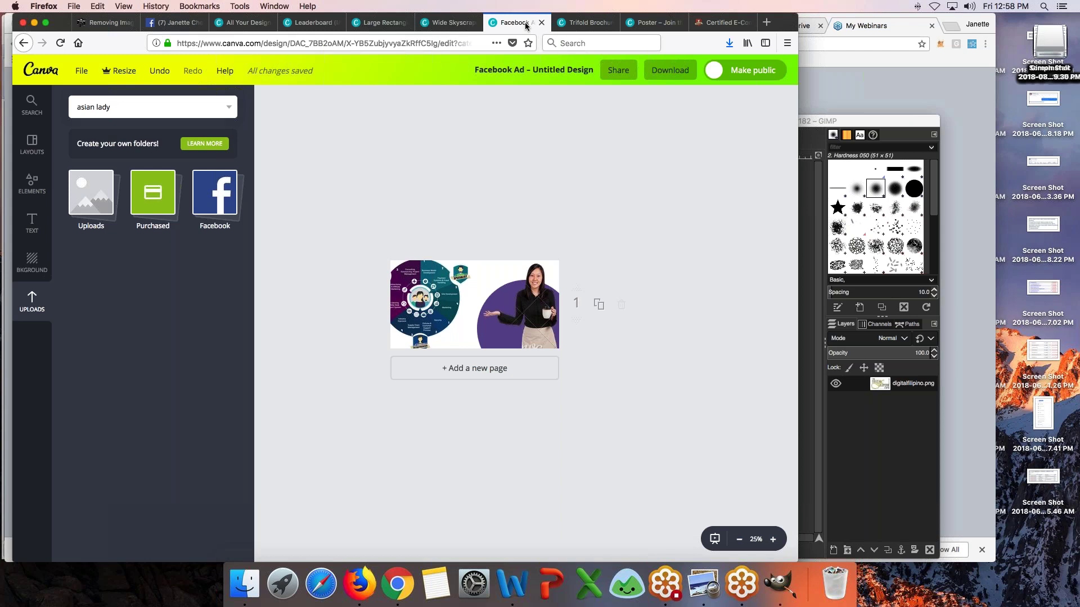
pyautogui.click(437, 22)
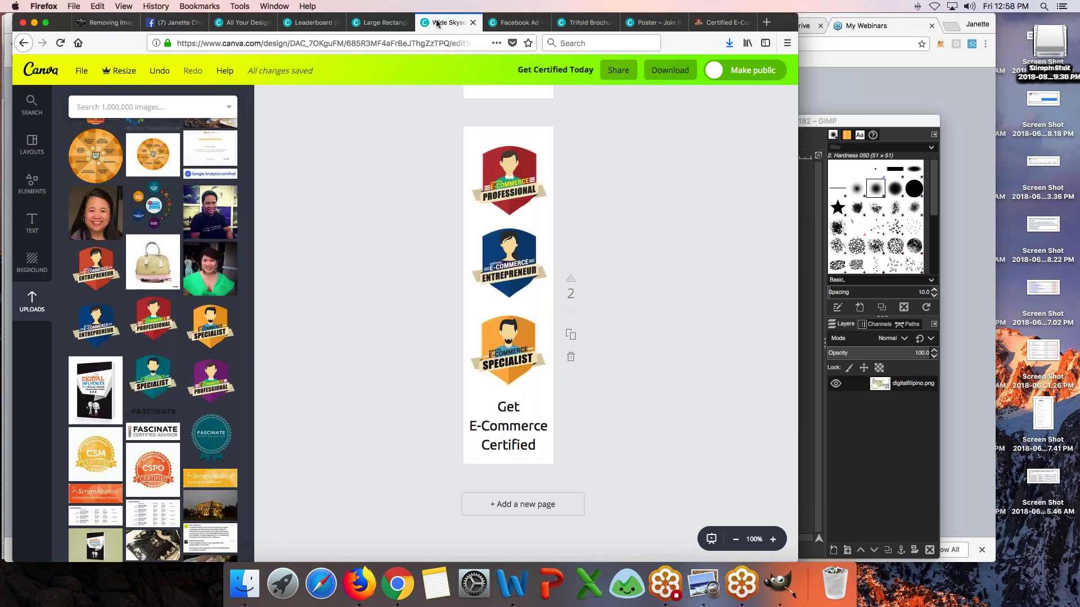
pyautogui.click(385, 23)
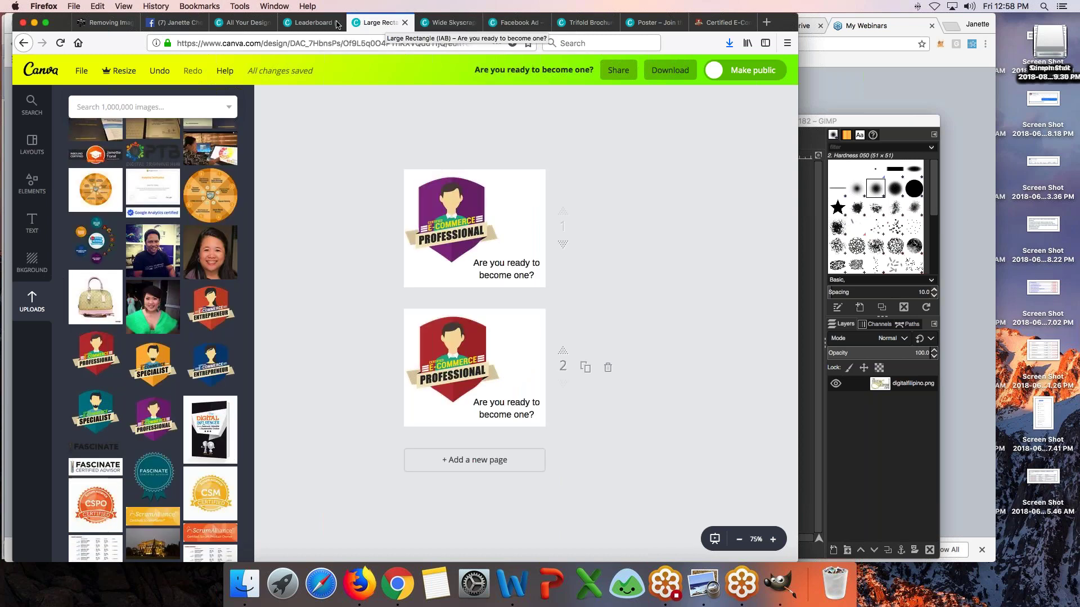
pyautogui.click(317, 23)
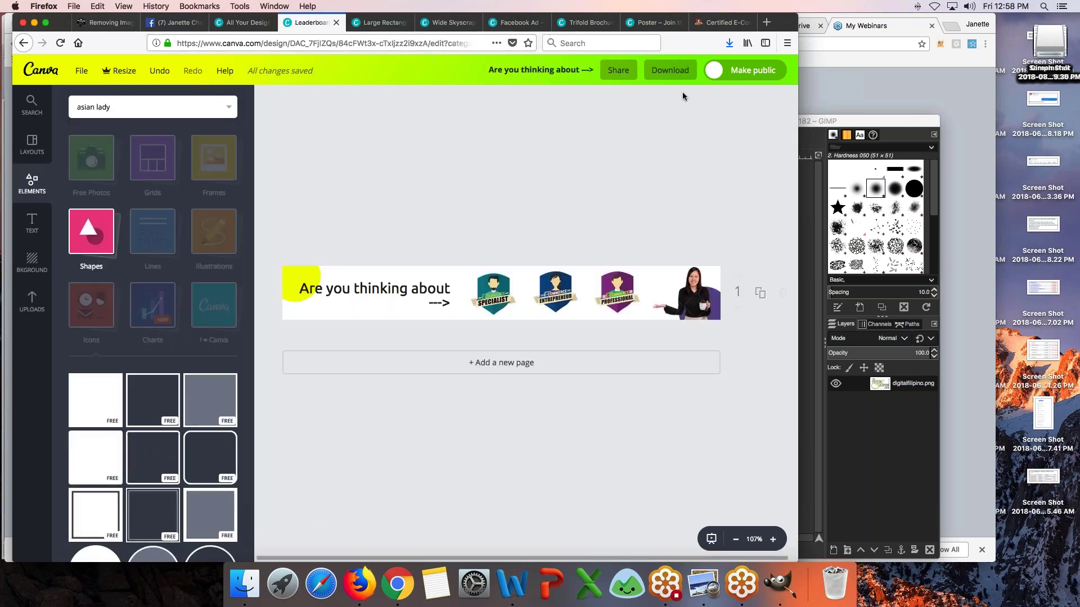
pyautogui.click(583, 29)
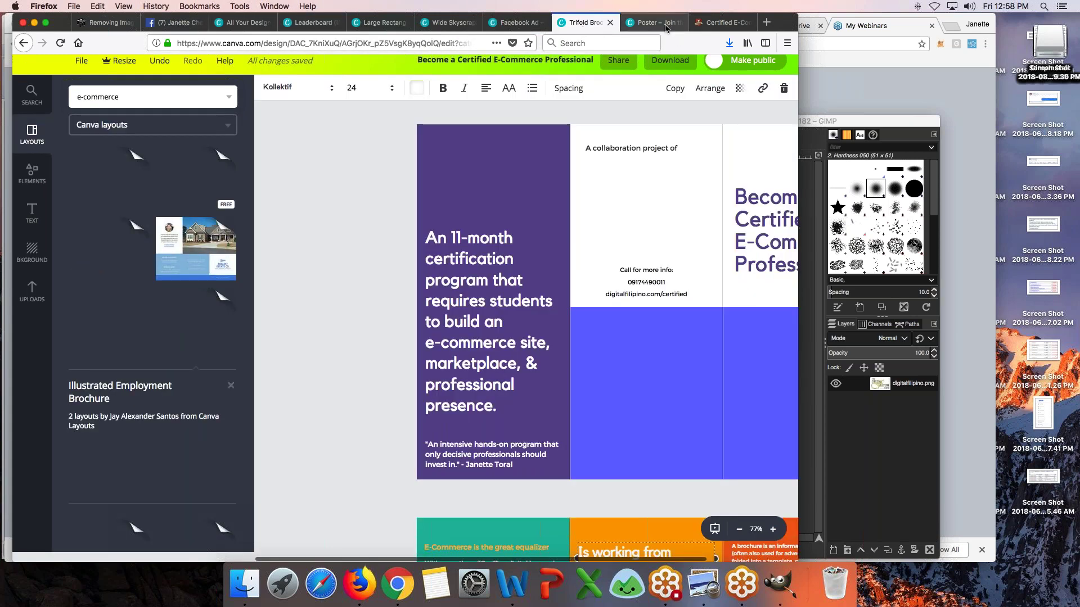
pyautogui.click(665, 28)
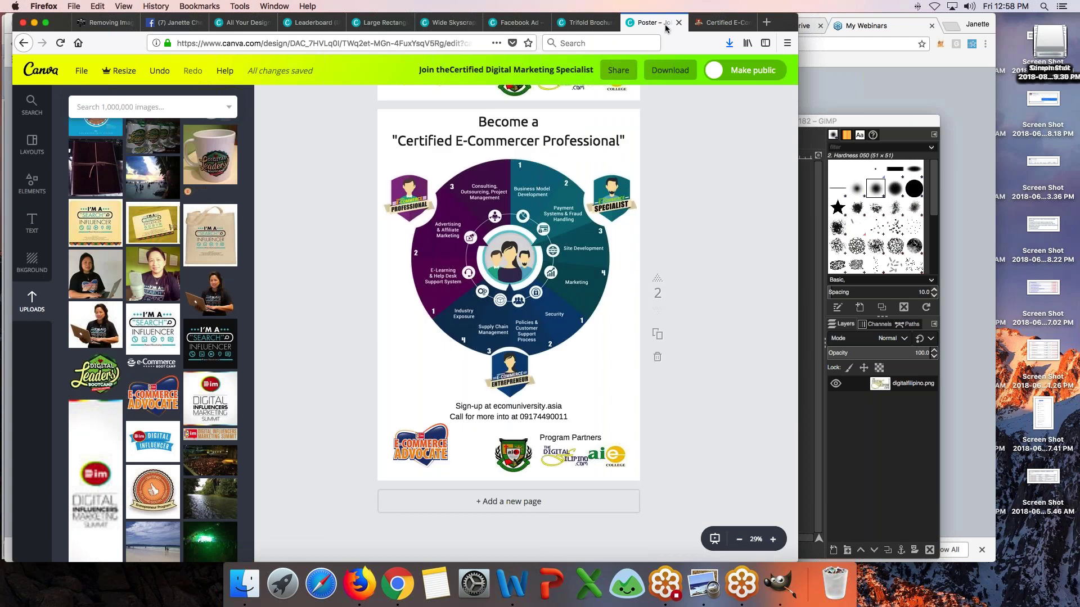
pyautogui.click(1006, 23)
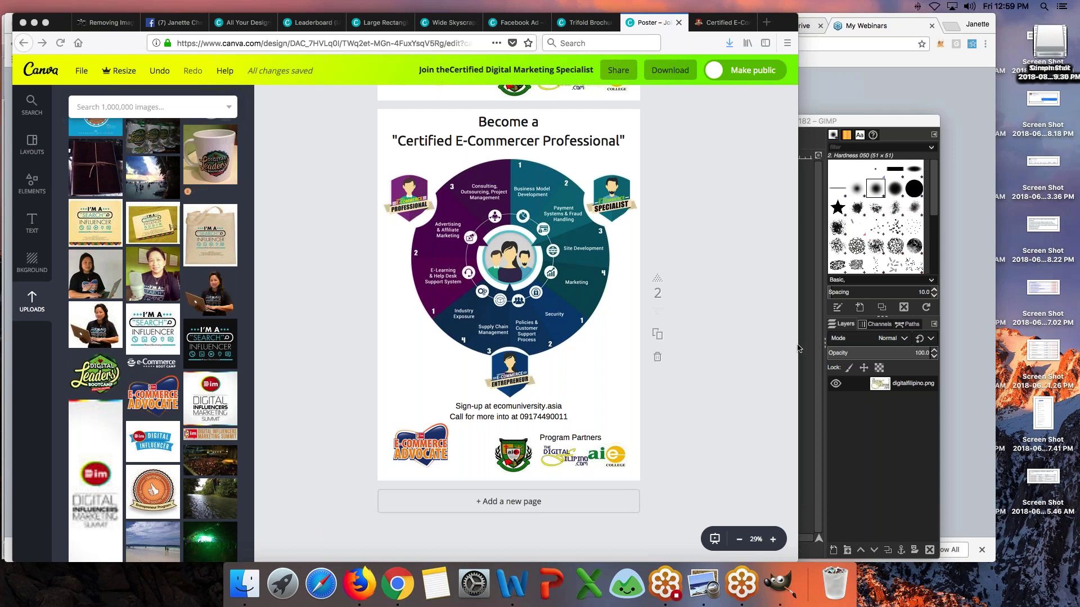
# - Switch to GoToWebinar and edit the Fri, Aug 10 Graphic Design Boot Camp webinar
pyautogui.press('super+Tab')
pyautogui.press('super+Tab')
pyautogui.press('super+Tab')
pyautogui.press('super+Tab')
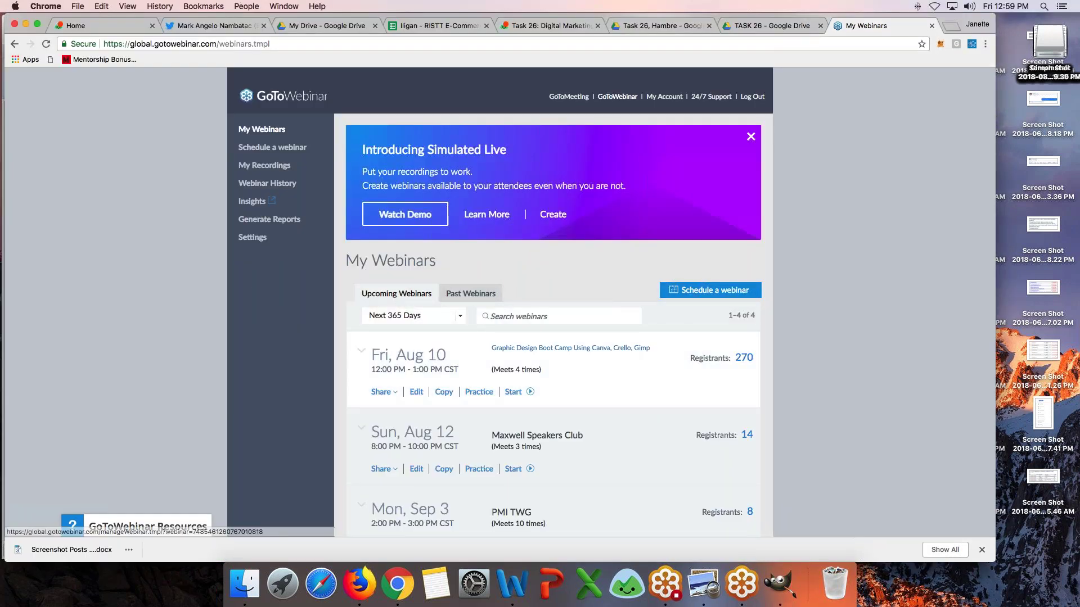
pyautogui.click(417, 392)
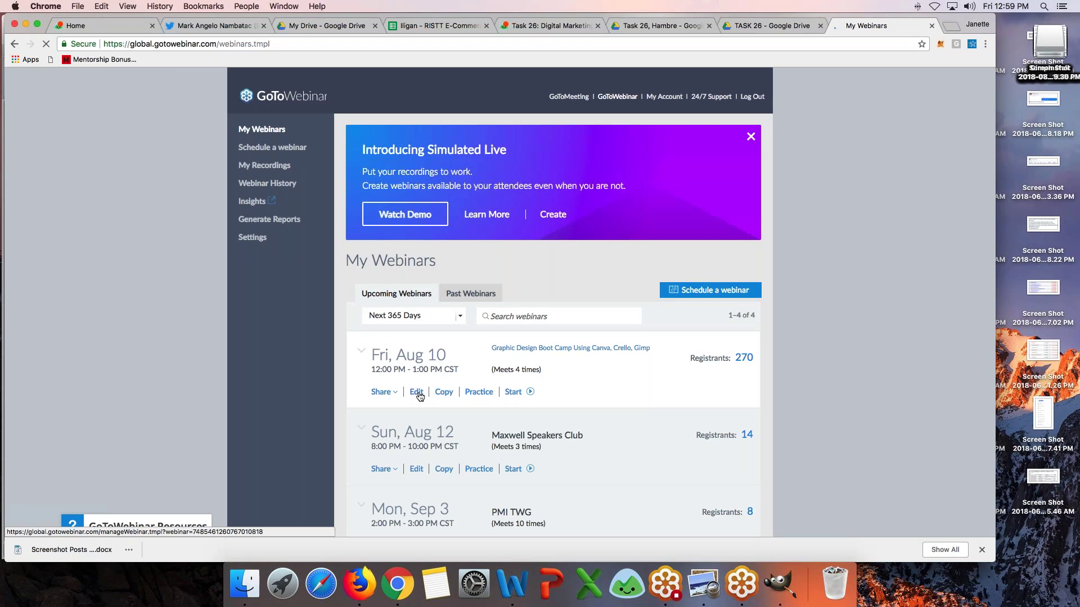